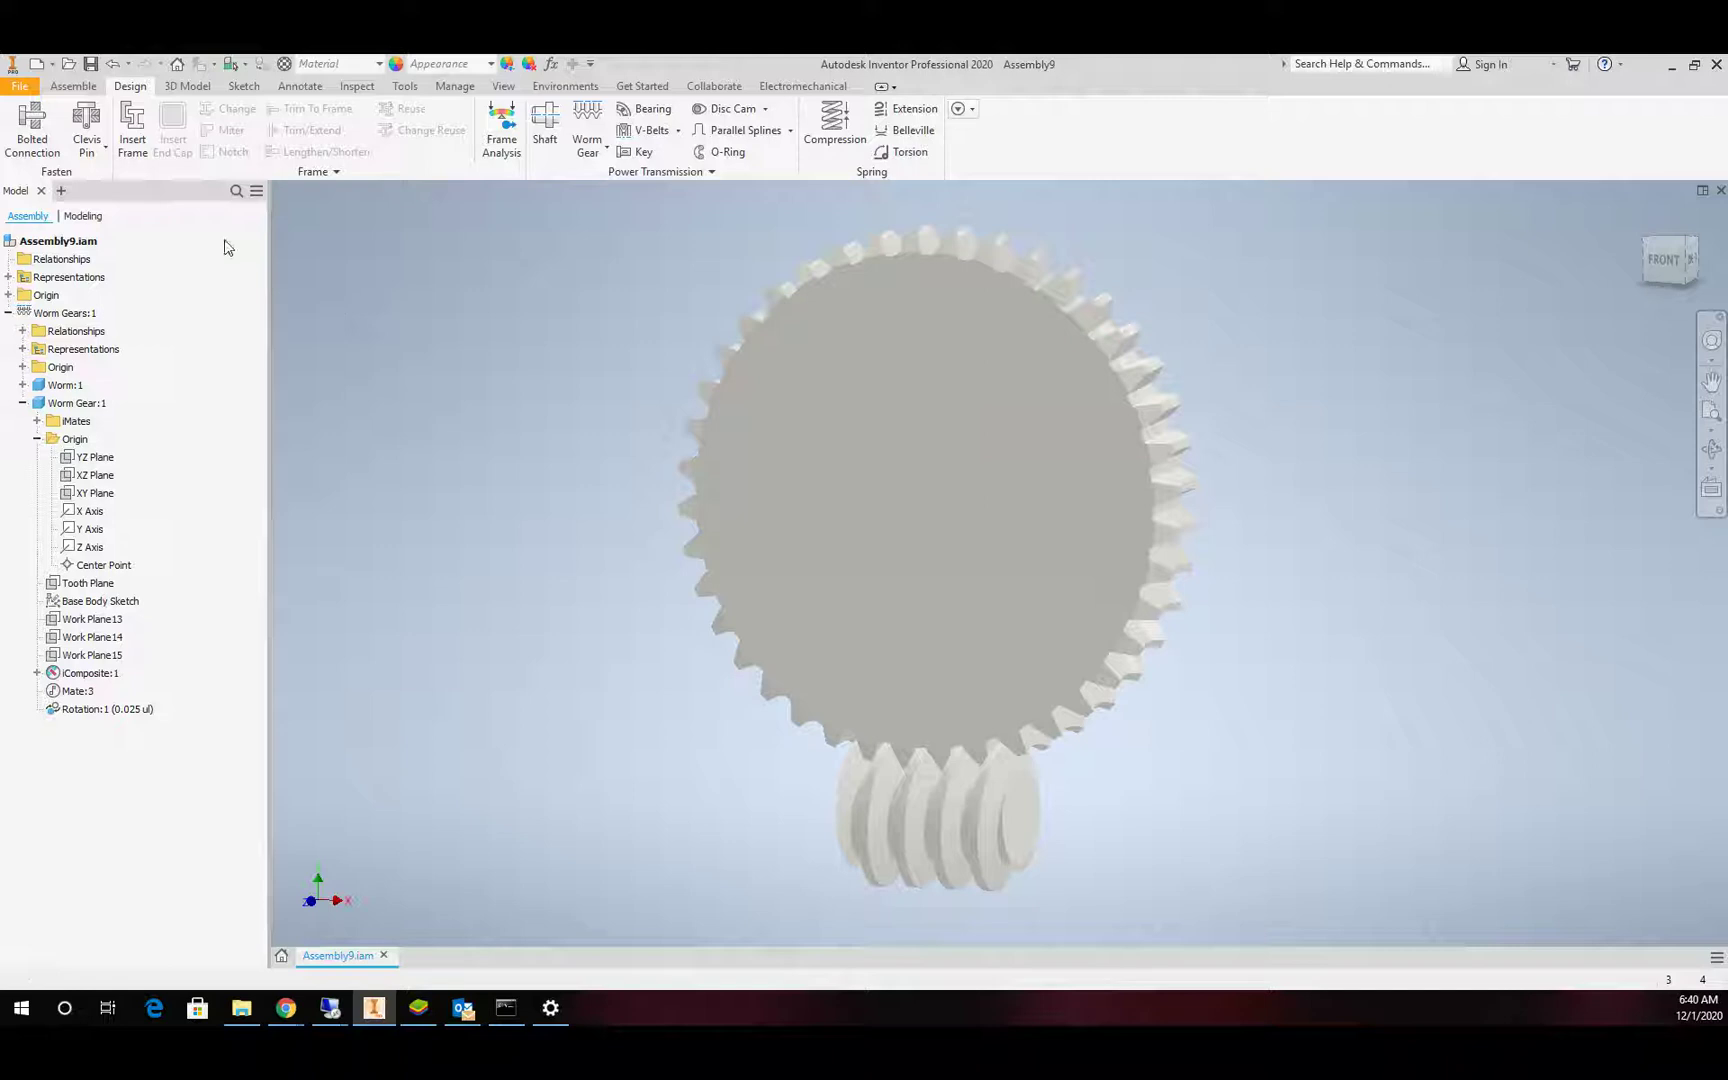
pyautogui.click(898, 392)
pyautogui.click(1396, 351)
pyautogui.click(1018, 482)
pyautogui.press('Escape')
# Create a new blank assembly file.
pyautogui.click(20, 88)
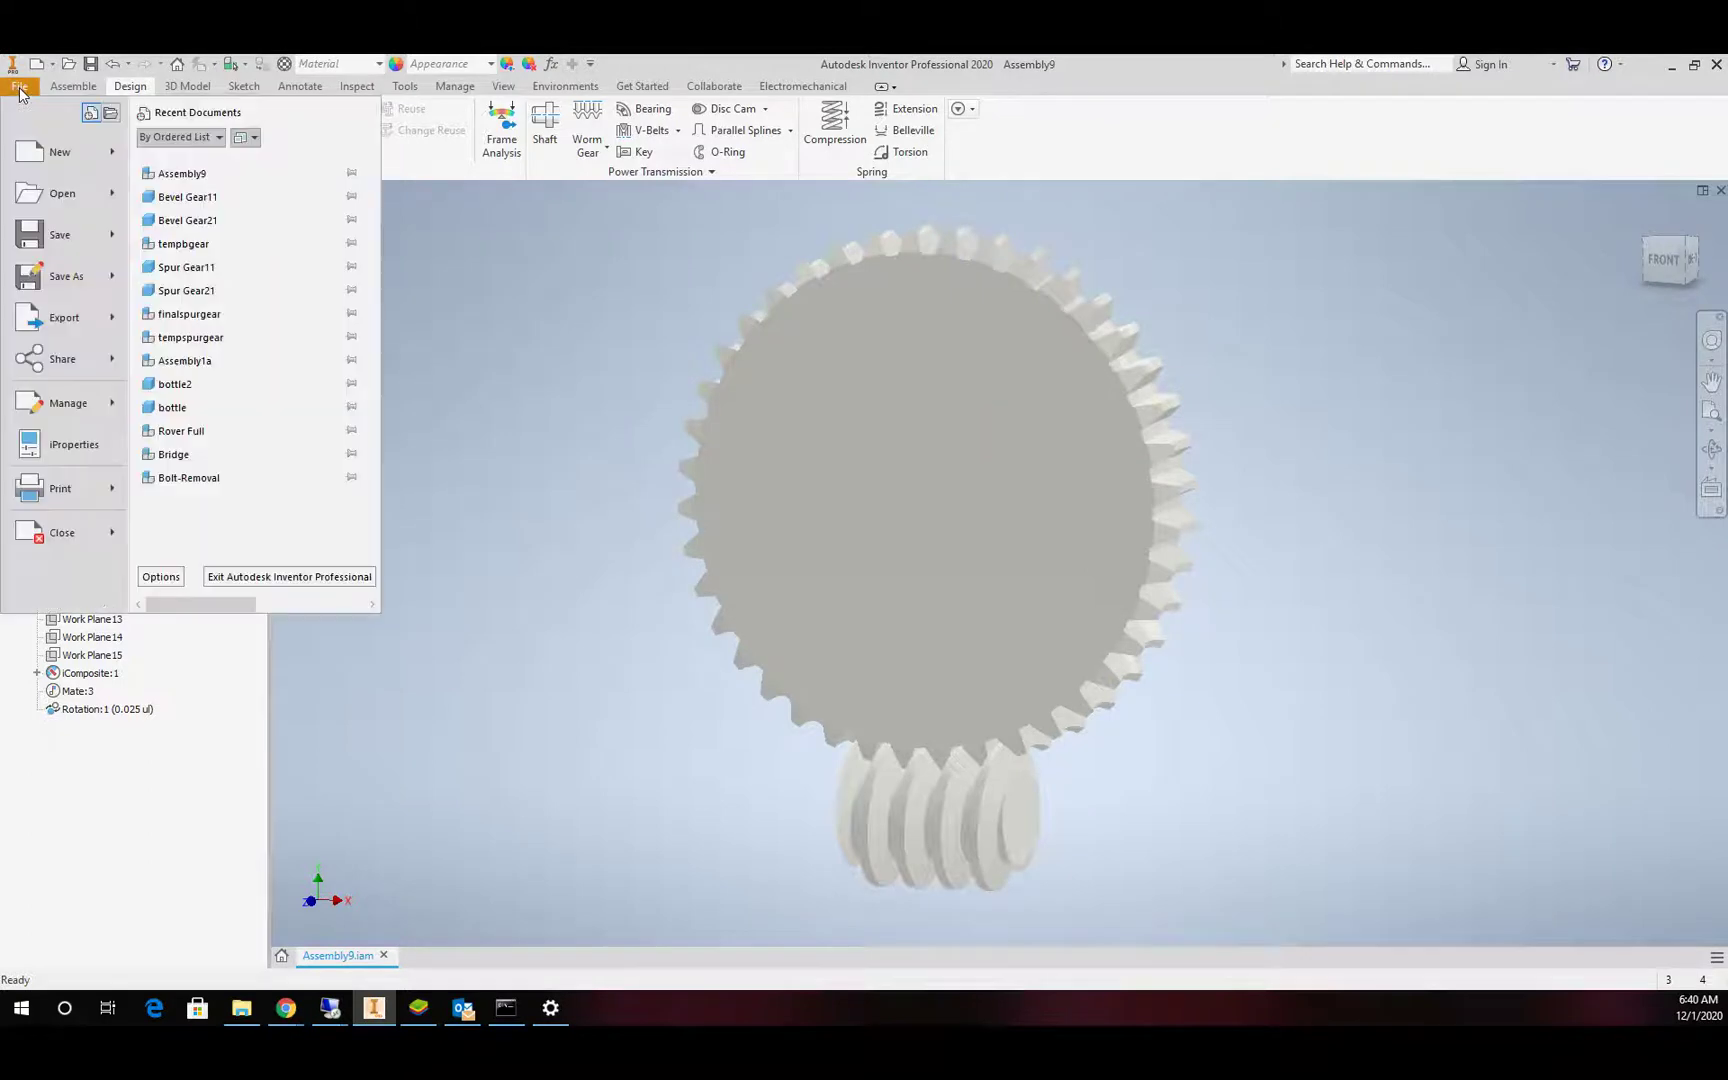
pyautogui.moveTo(40, 150)
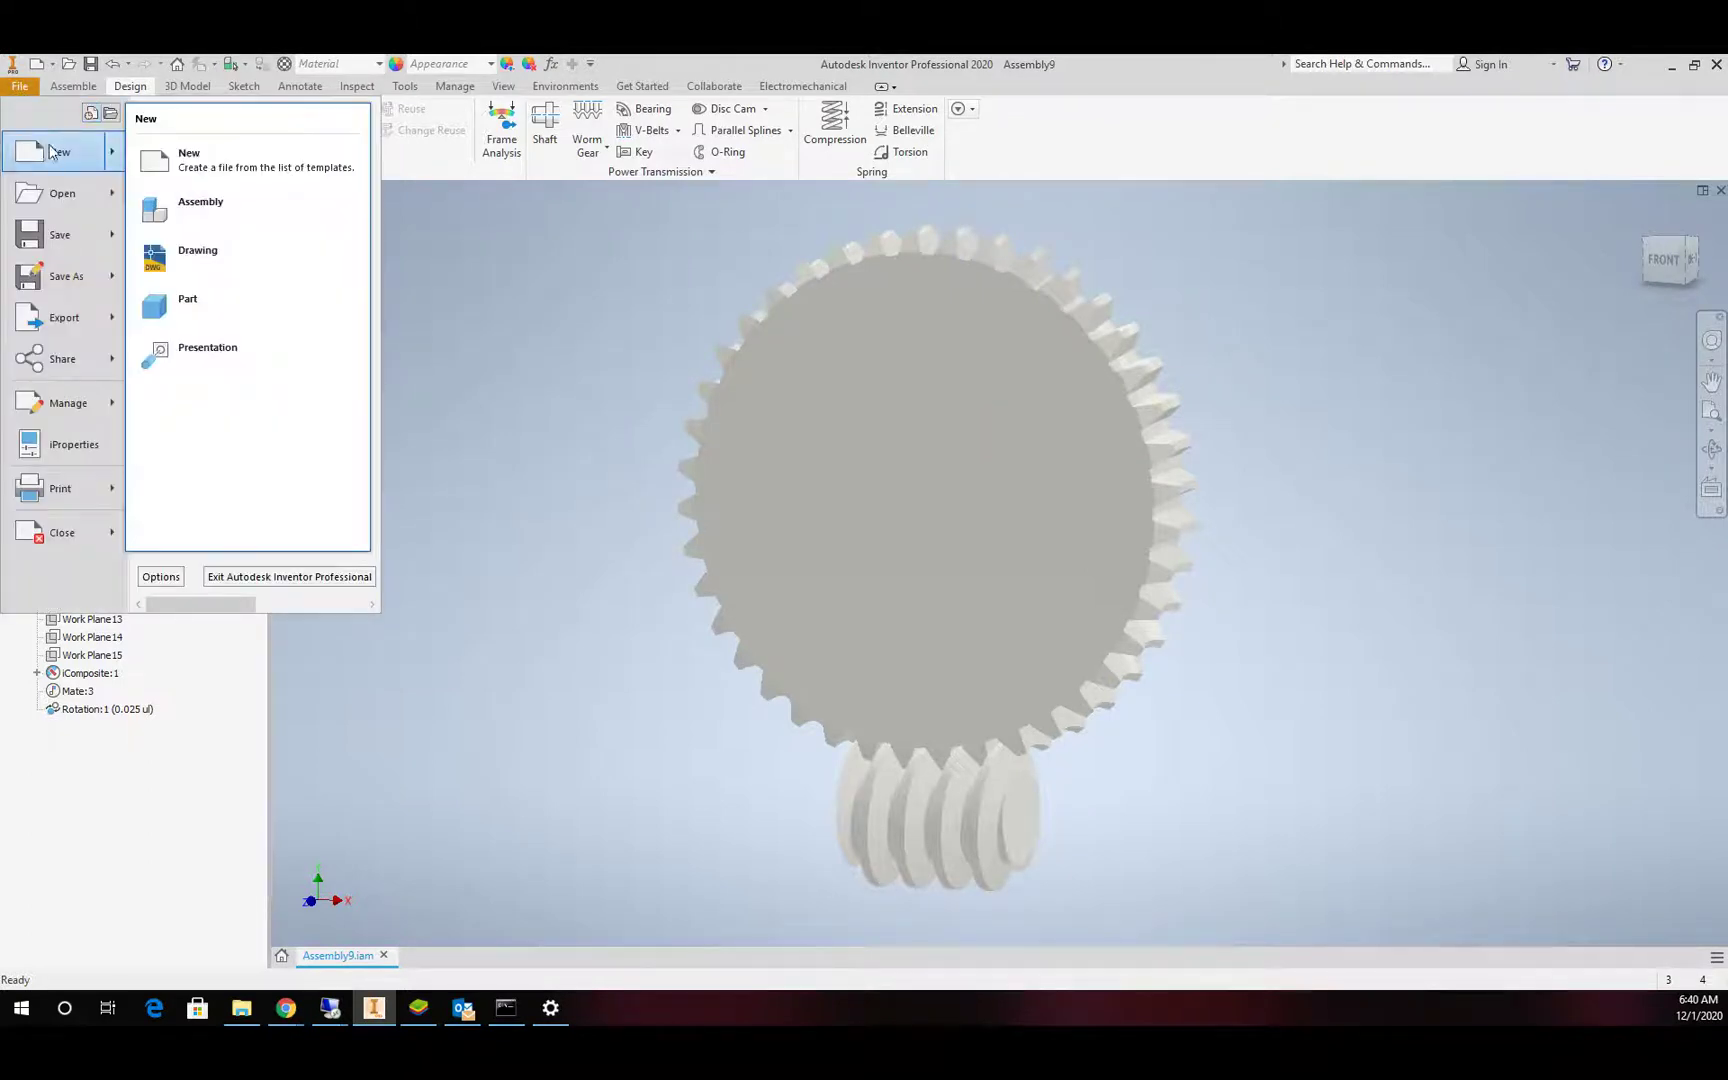
pyautogui.click(197, 210)
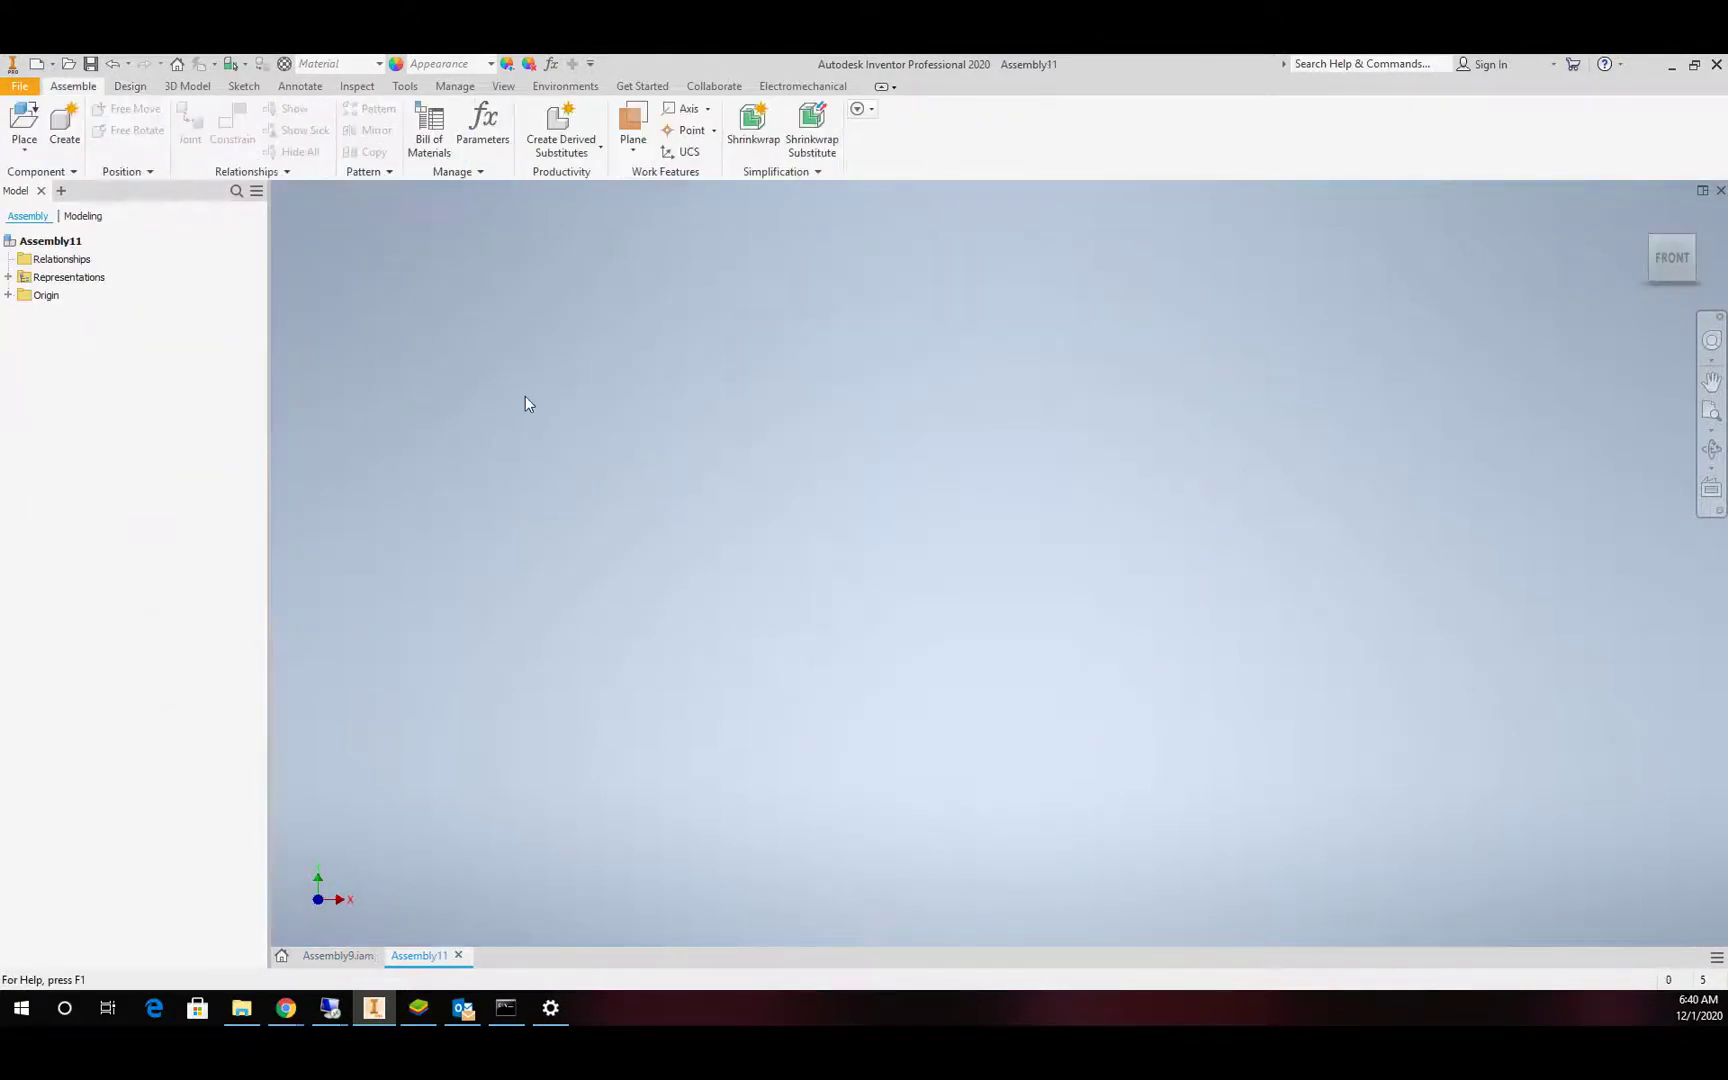
# Start saving the assembly and create and open a new folder named TEMPWORMGEAR2 in Documents.
pyautogui.click(88, 62)
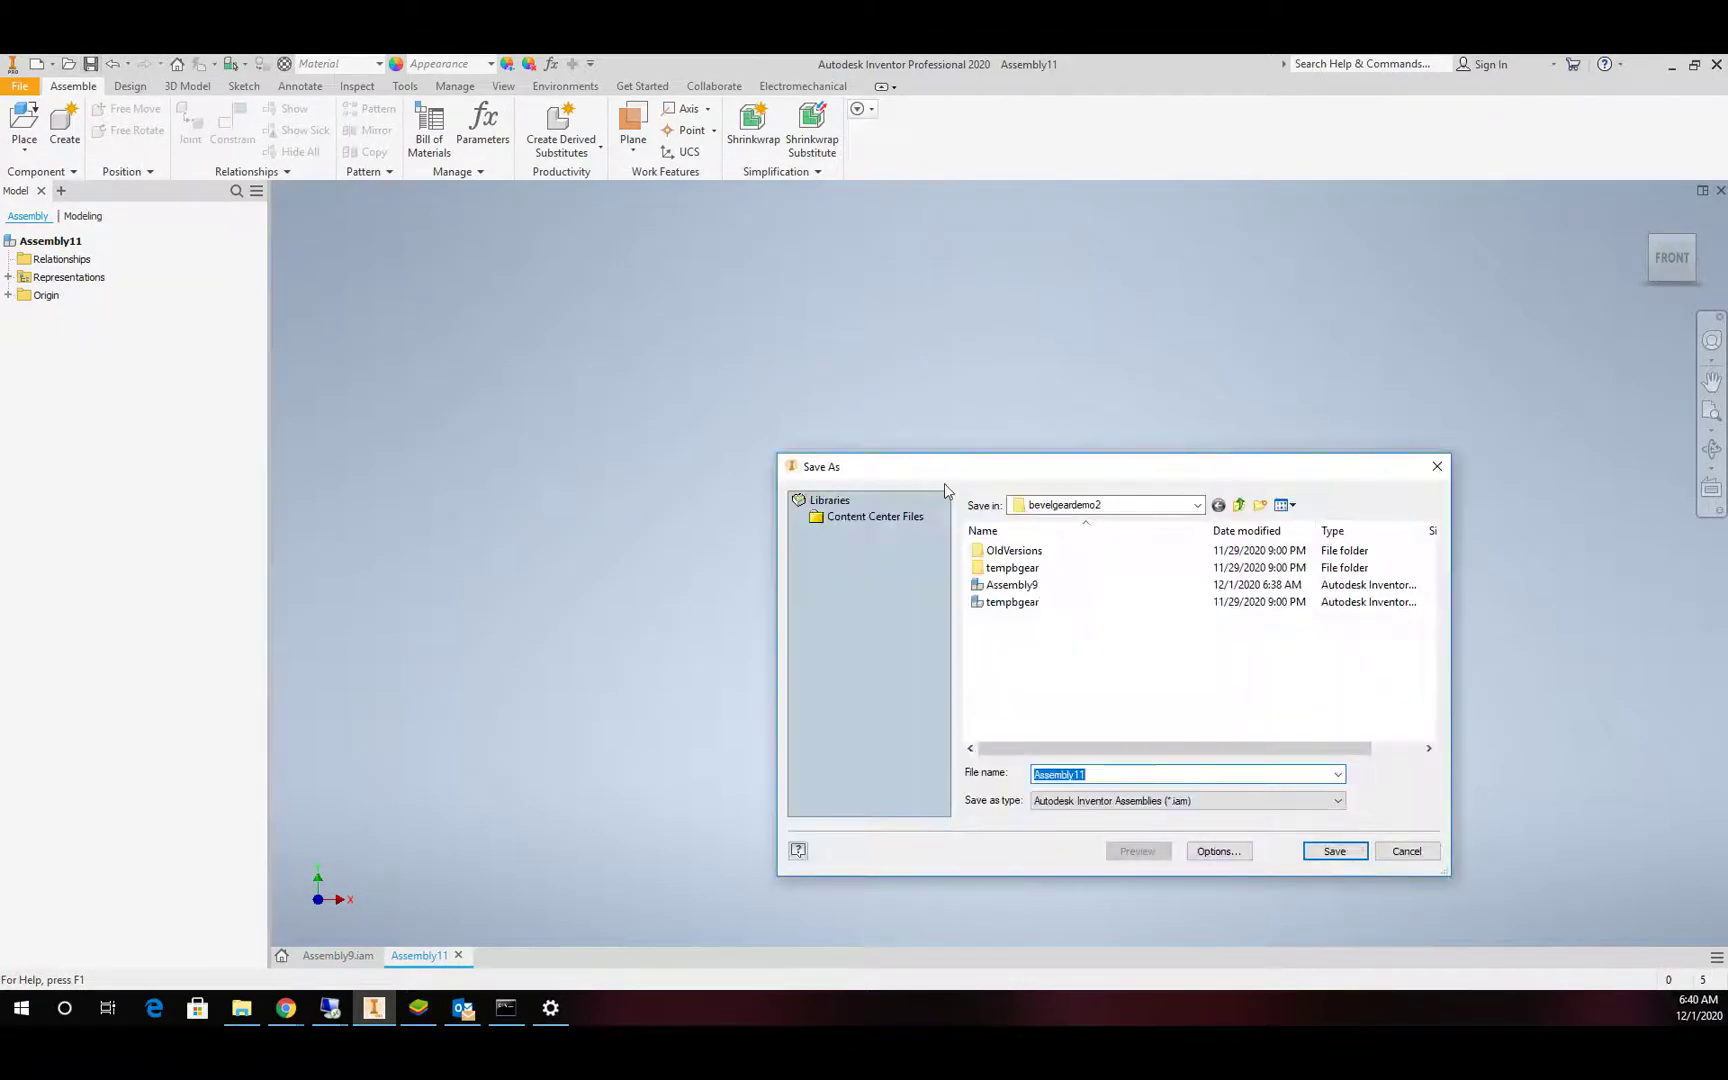
pyautogui.click(1240, 504)
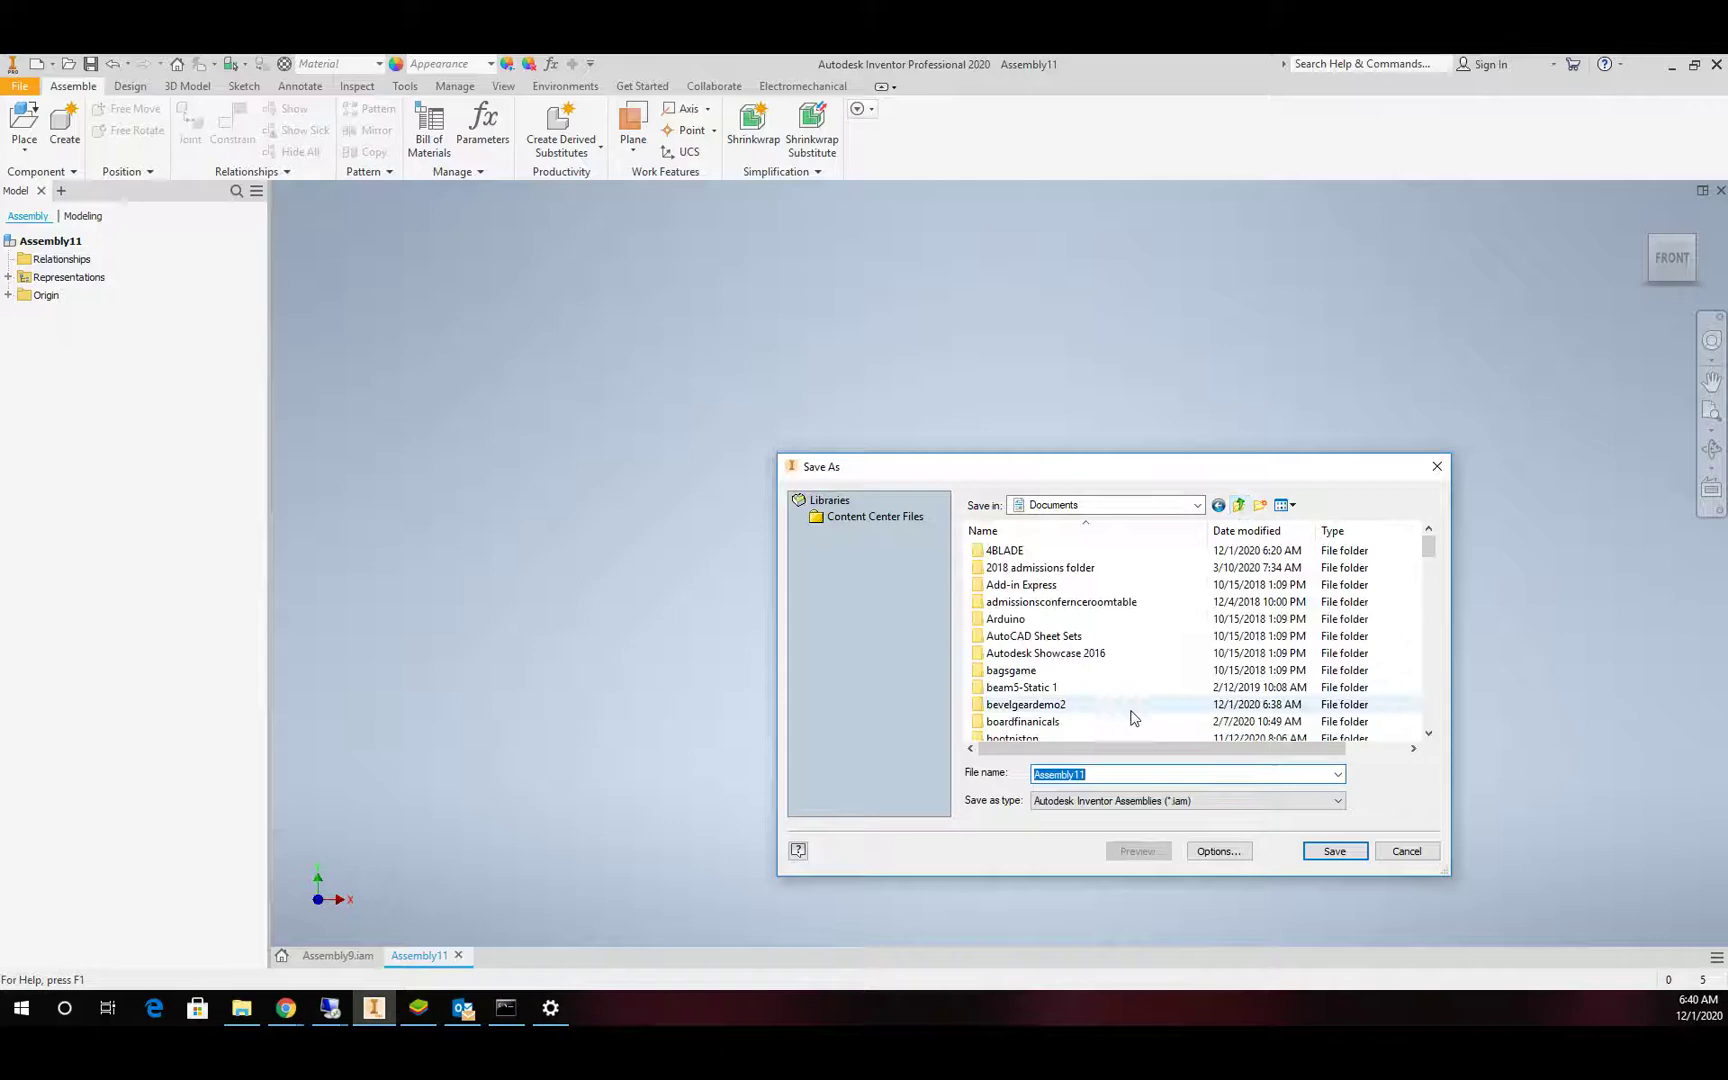
pyautogui.click(1260, 504)
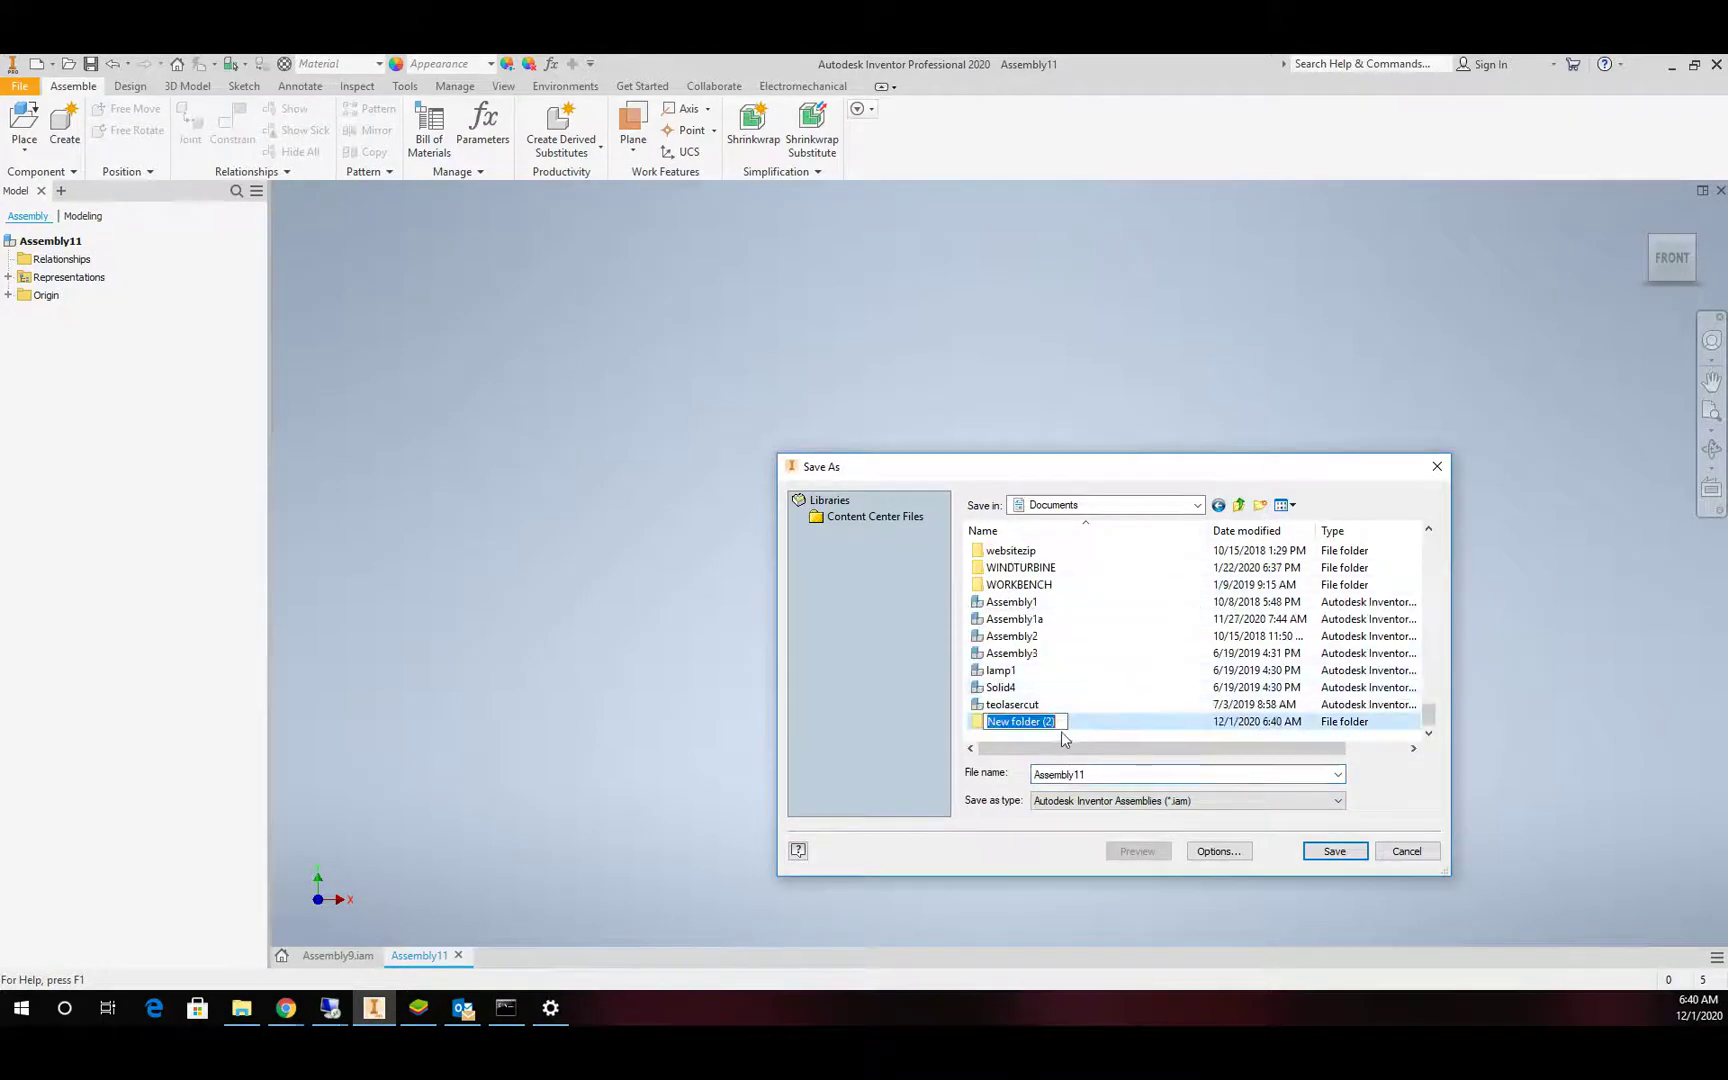
pyautogui.write('TEMPWORMGEAR2')
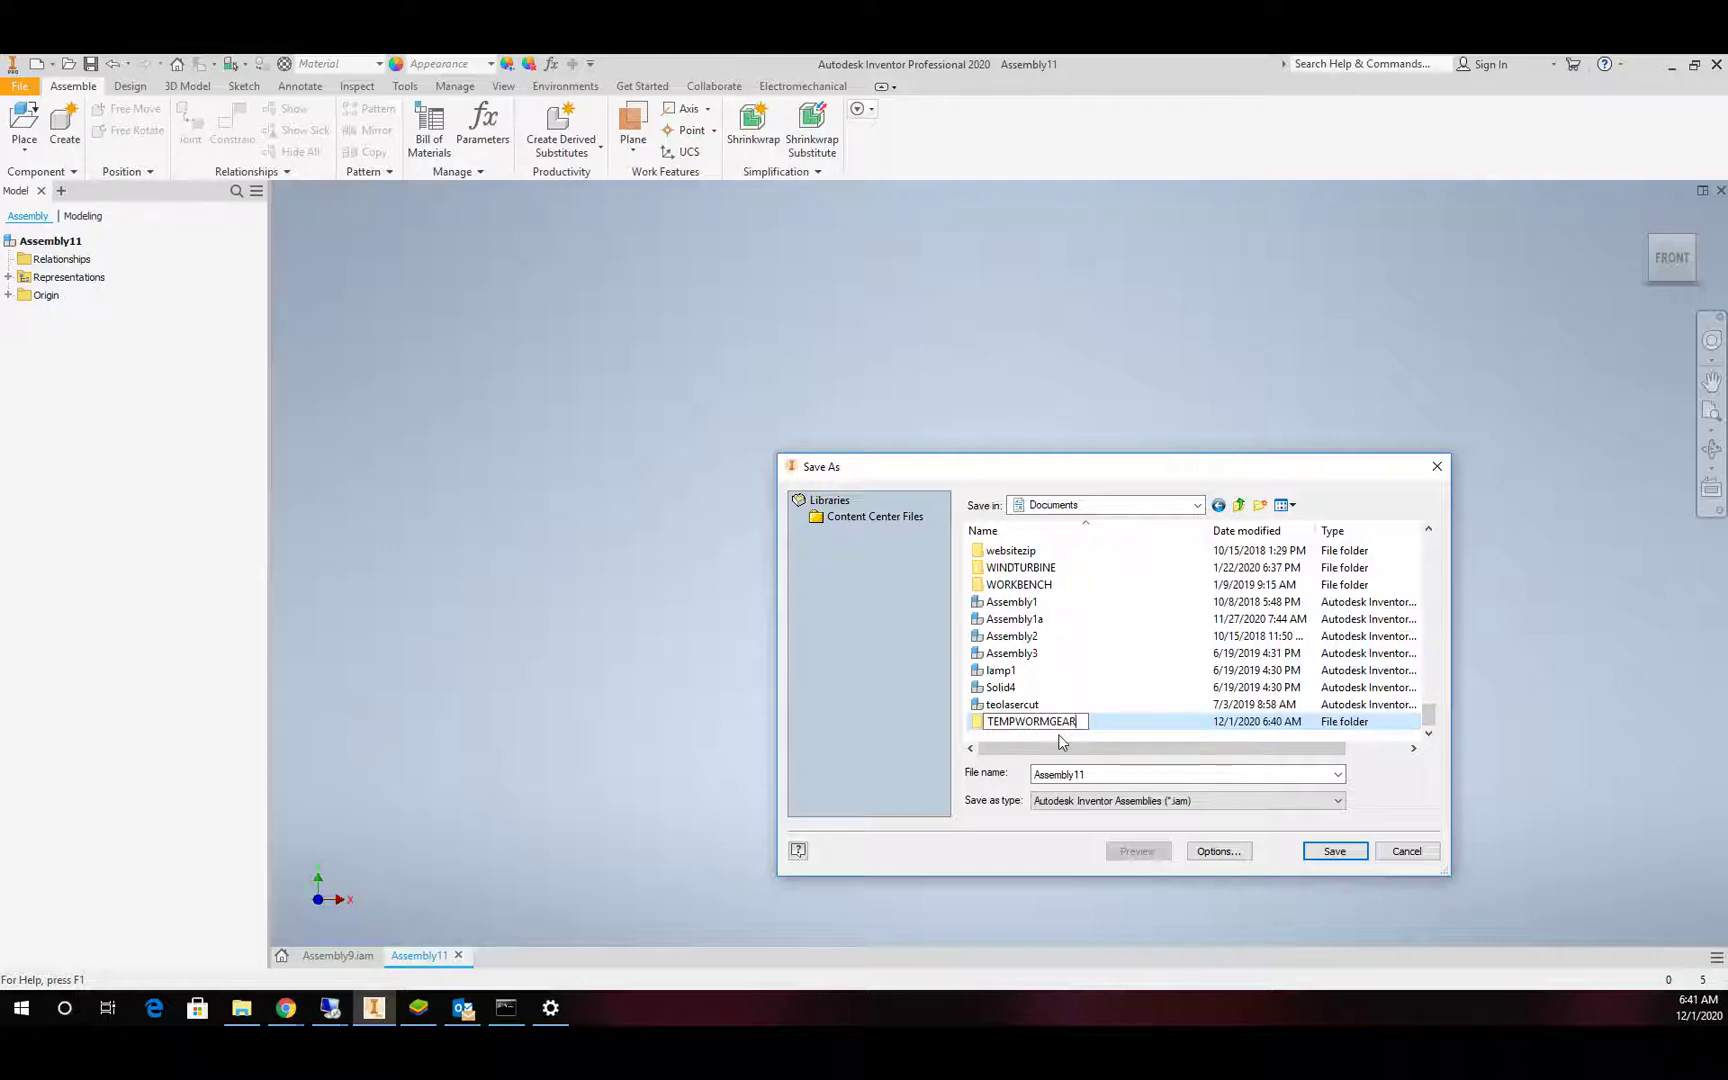
pyautogui.doubleClick(976, 723)
# Save the assembly under the file name TEMPWORMGEAR2 in the new folder.
pyautogui.doubleClick(1091, 773)
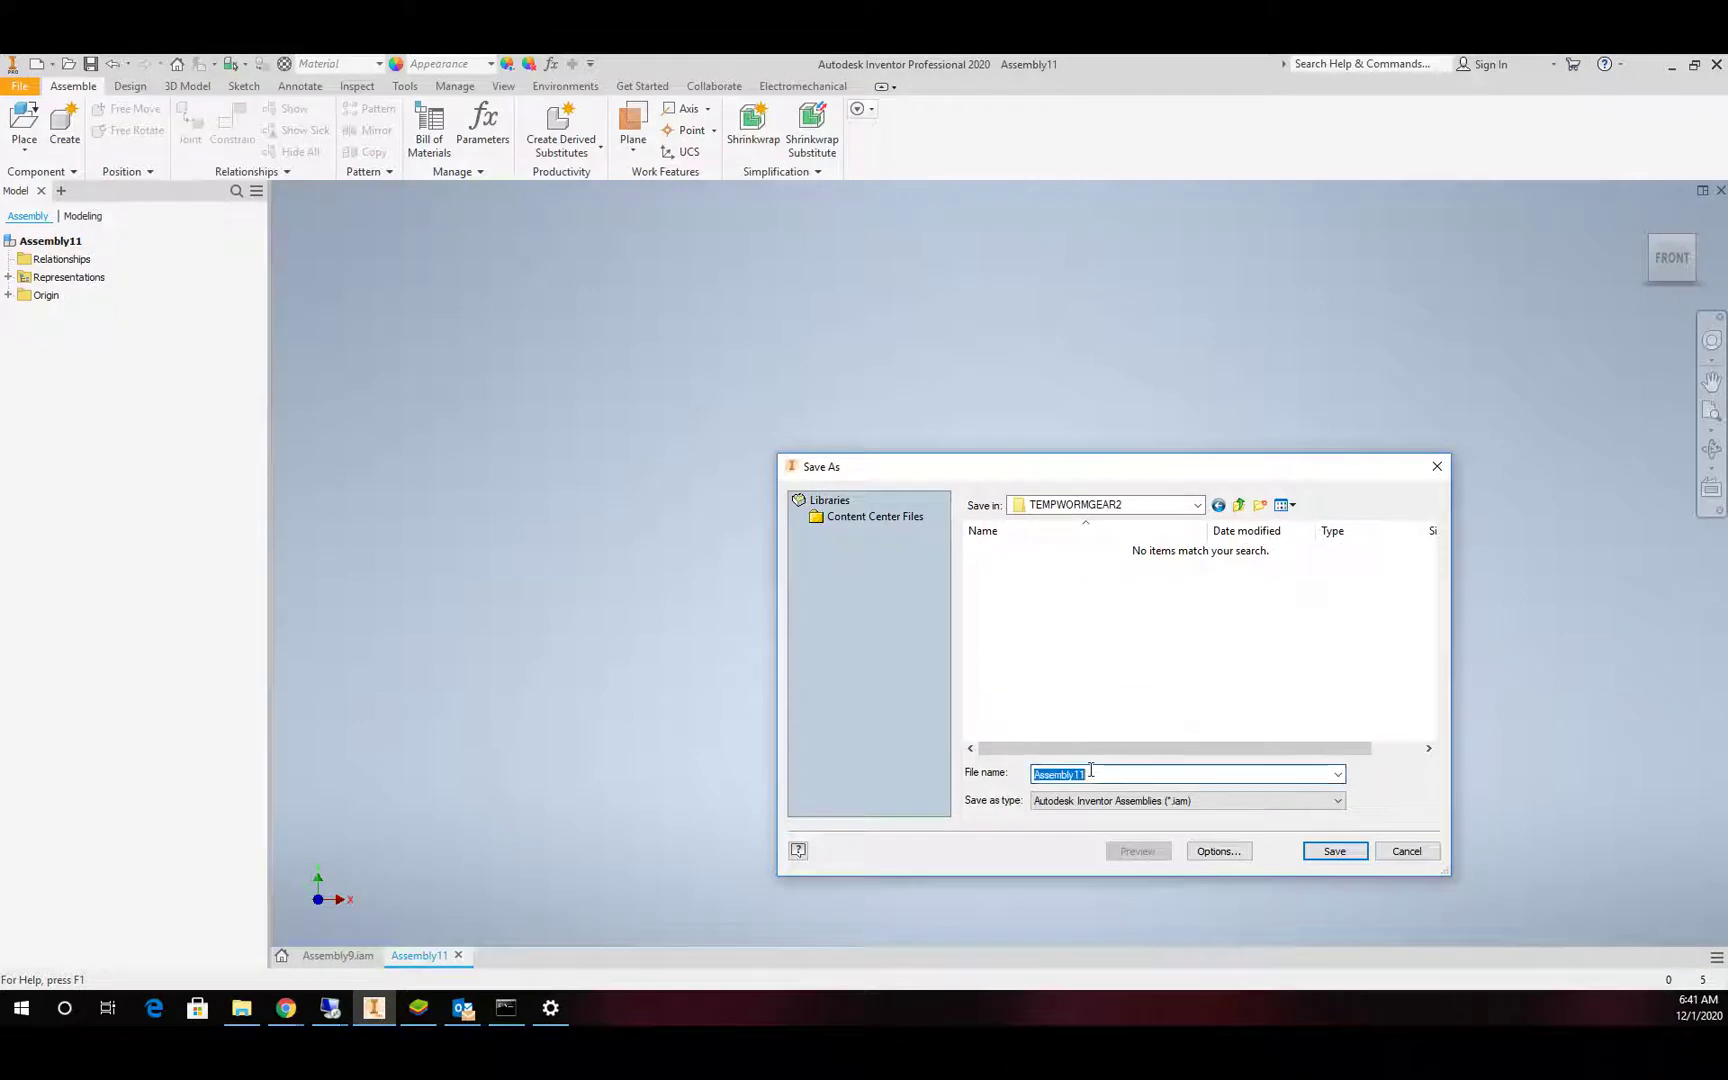
pyautogui.write('TEMP')
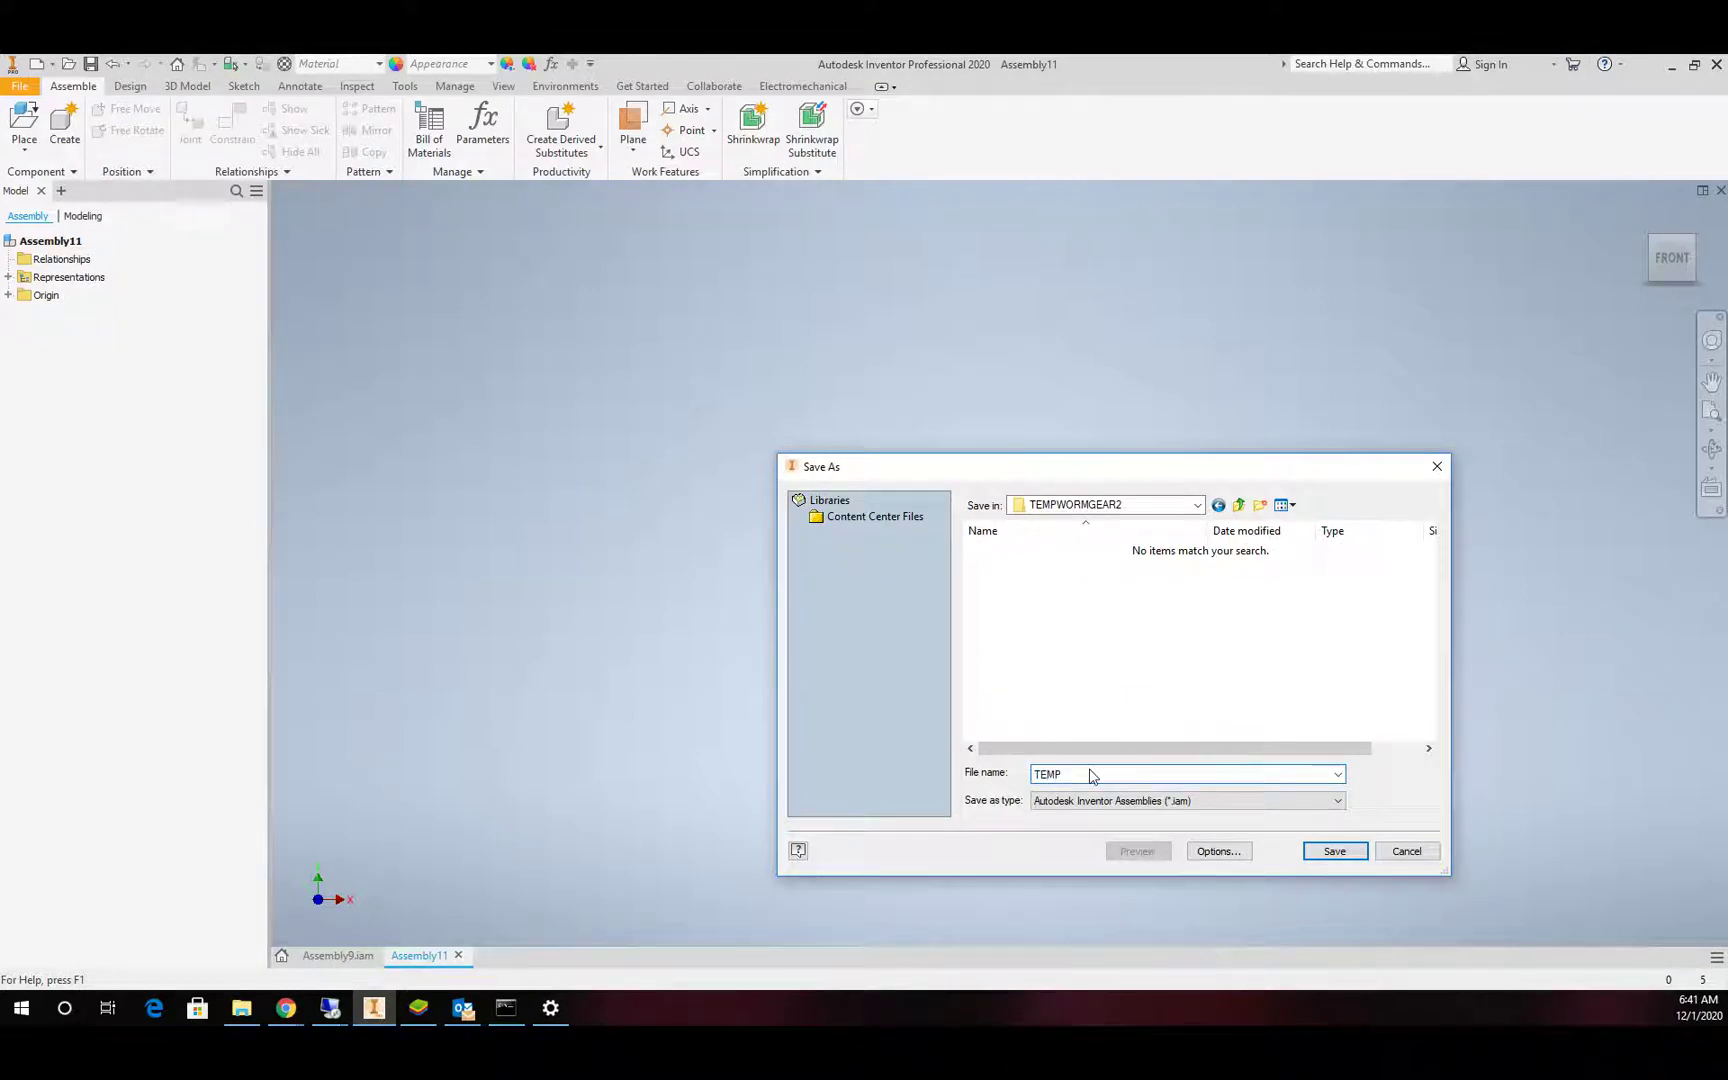
pyautogui.write('GEAR')
pyautogui.write('RM')
pyautogui.write('GEAR')
pyautogui.write('2')
pyautogui.click(1330, 852)
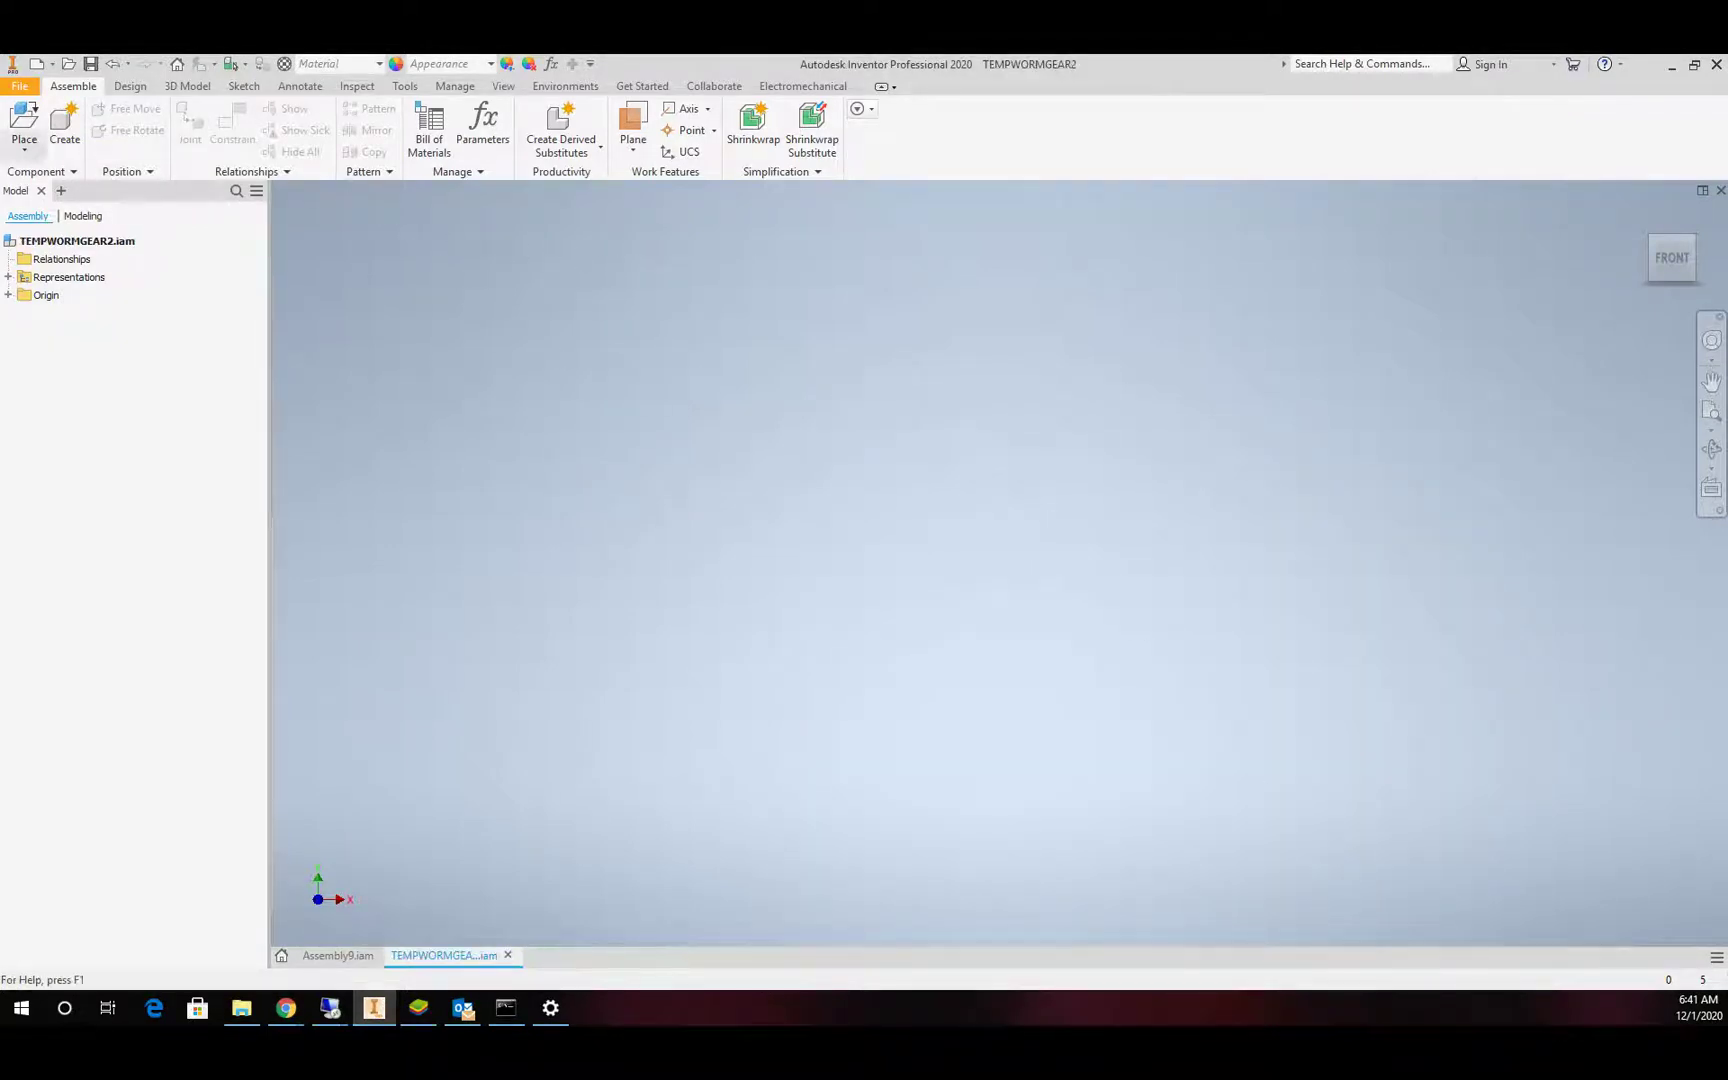
# Generate a worm and worm gear set with the Worm Gear generator's default values and default file names.
pyautogui.click(130, 87)
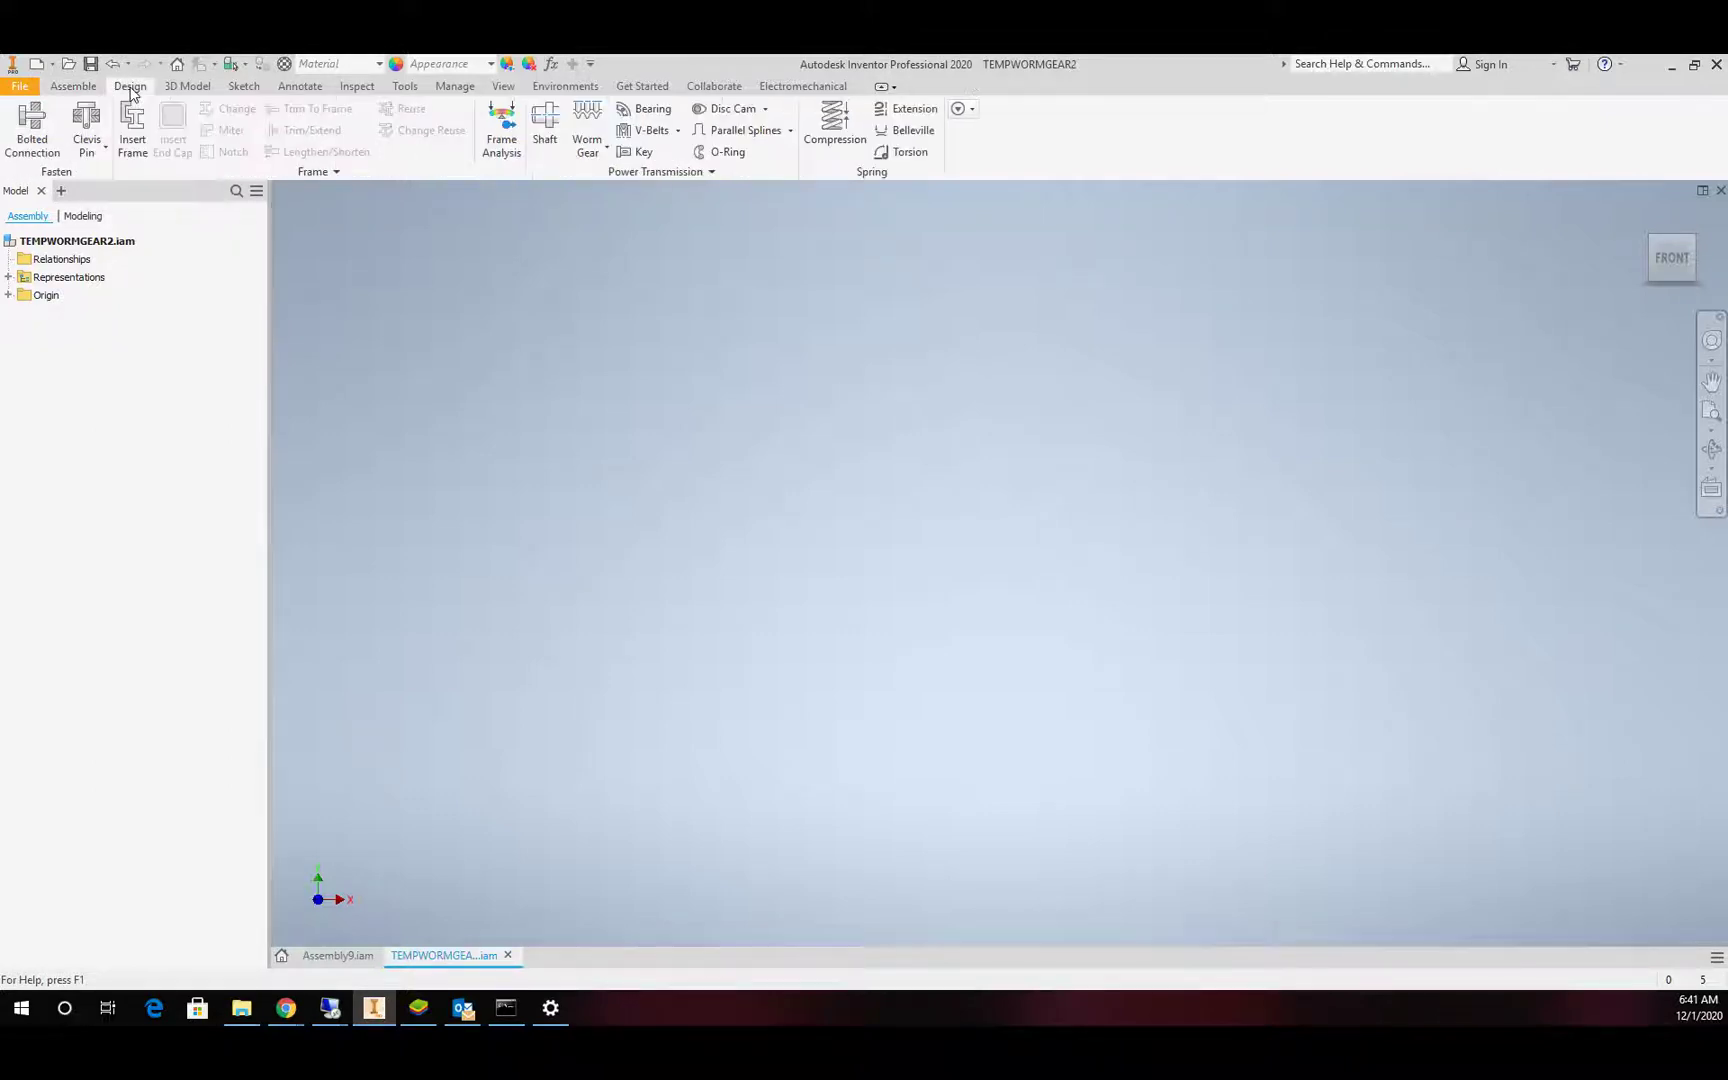
pyautogui.click(592, 155)
pyautogui.click(611, 218)
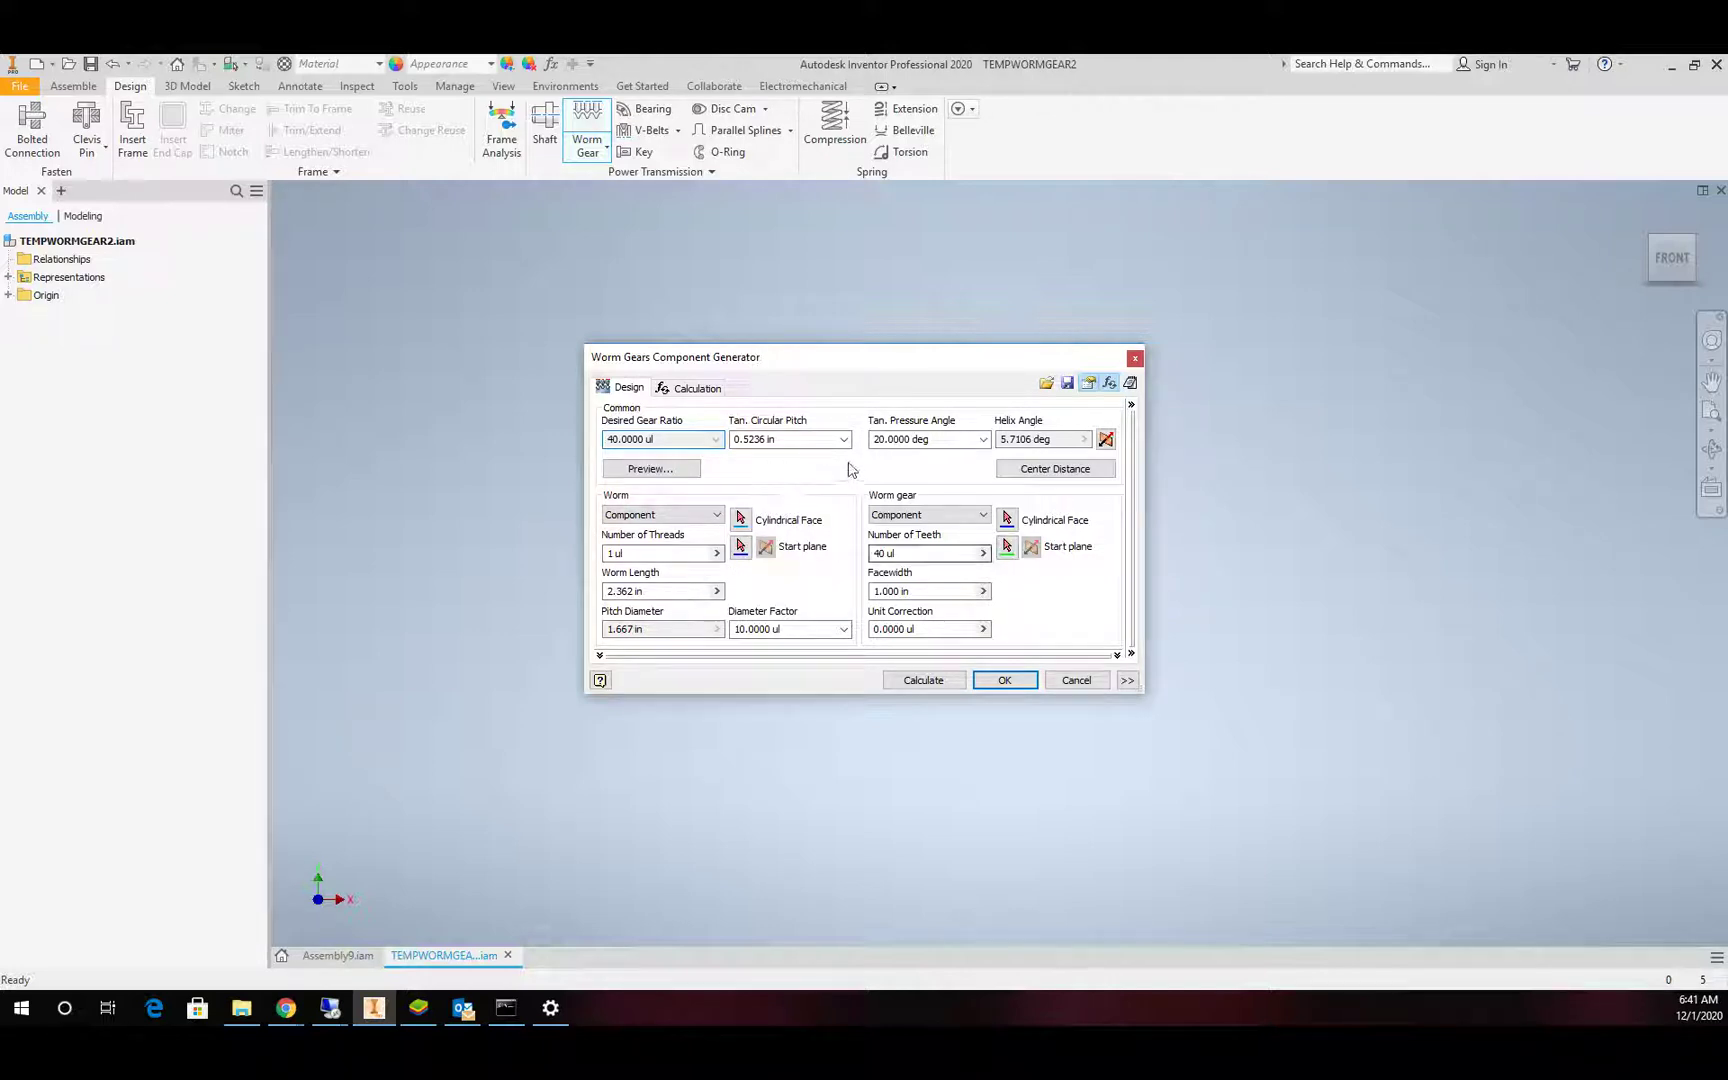
pyautogui.click(1005, 681)
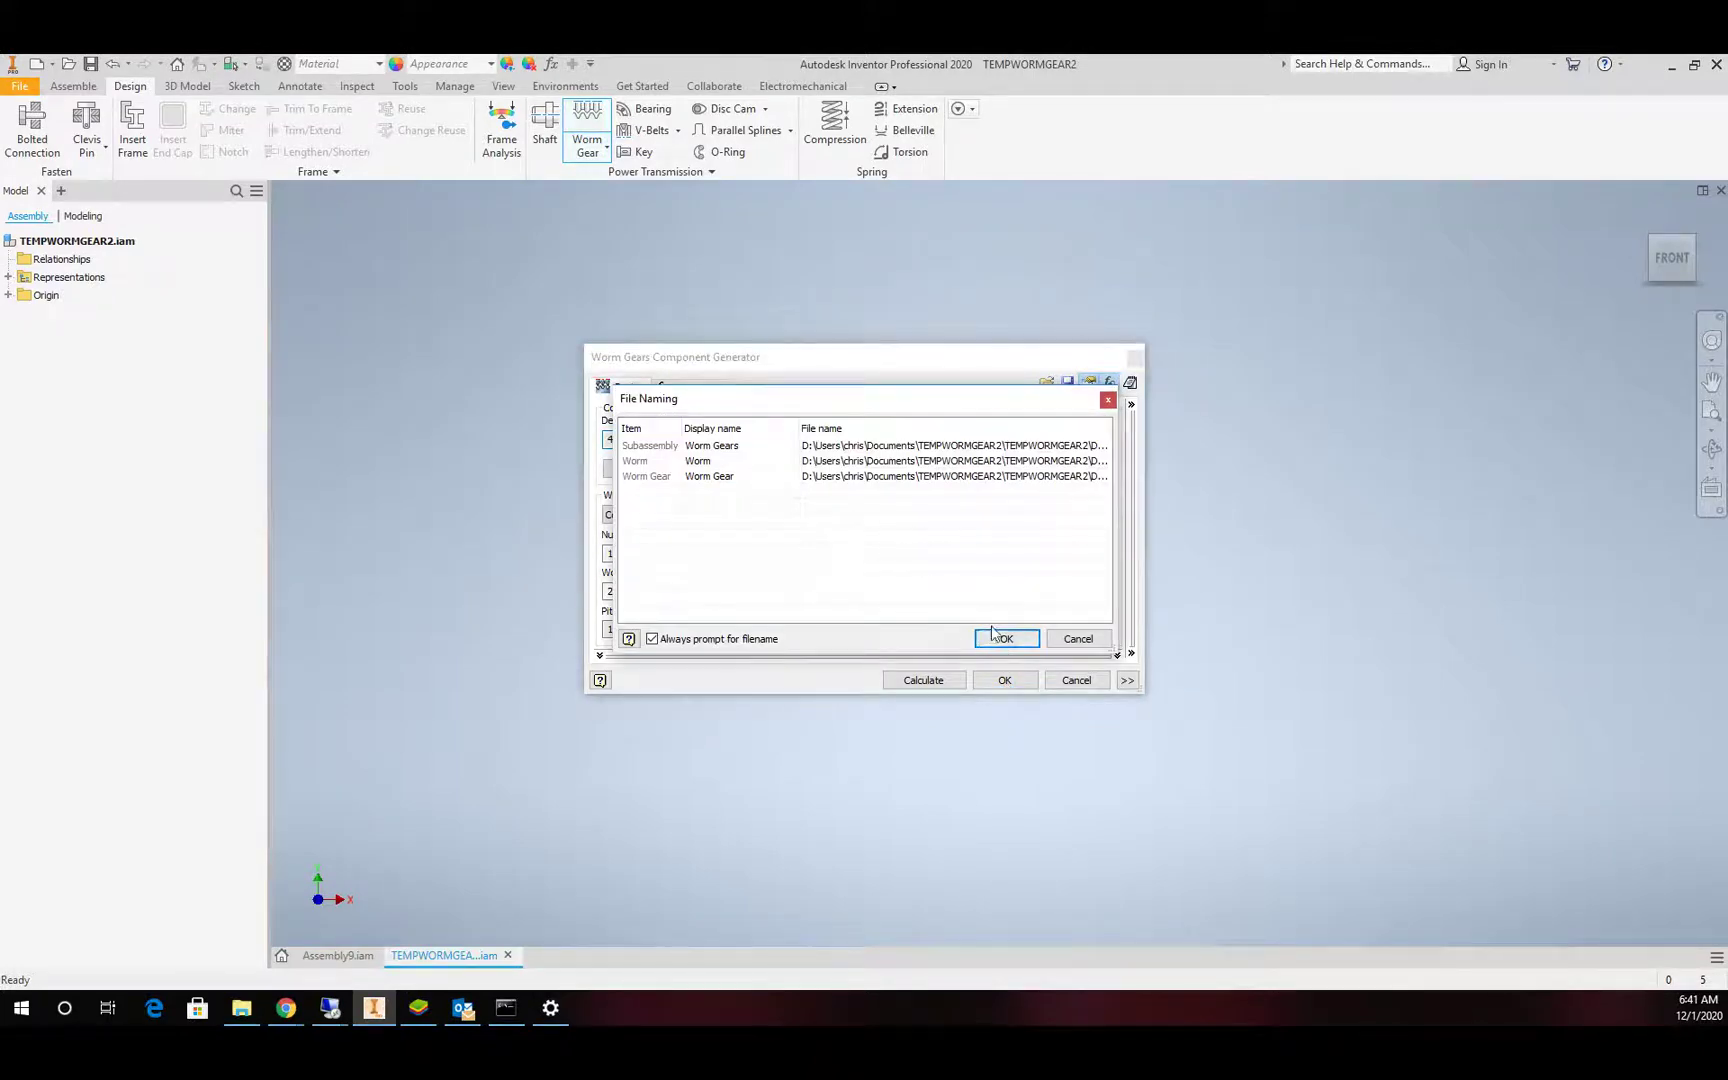
pyautogui.click(994, 633)
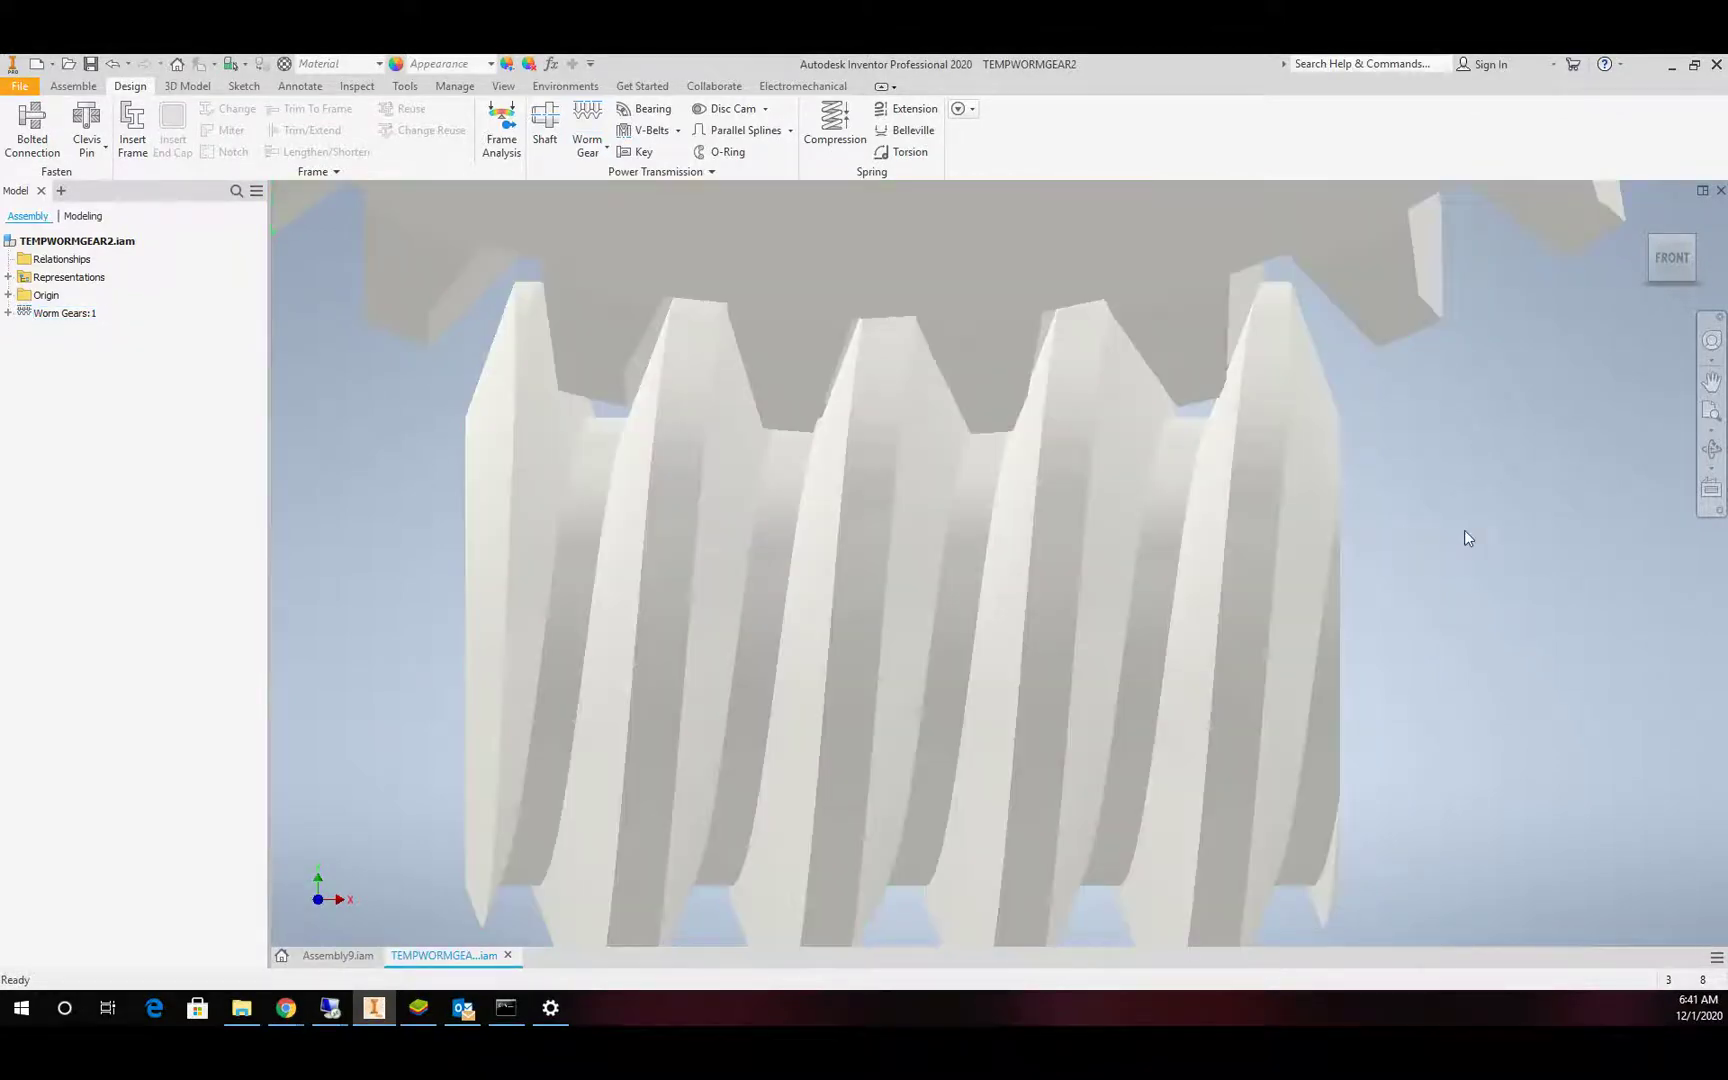
# Save the worm gear assembly together with its dependent files.
pyautogui.scroll(-5, 1466, 533)
pyautogui.scroll(1, 1466, 533)
pyautogui.scroll(-1, 1467, 531)
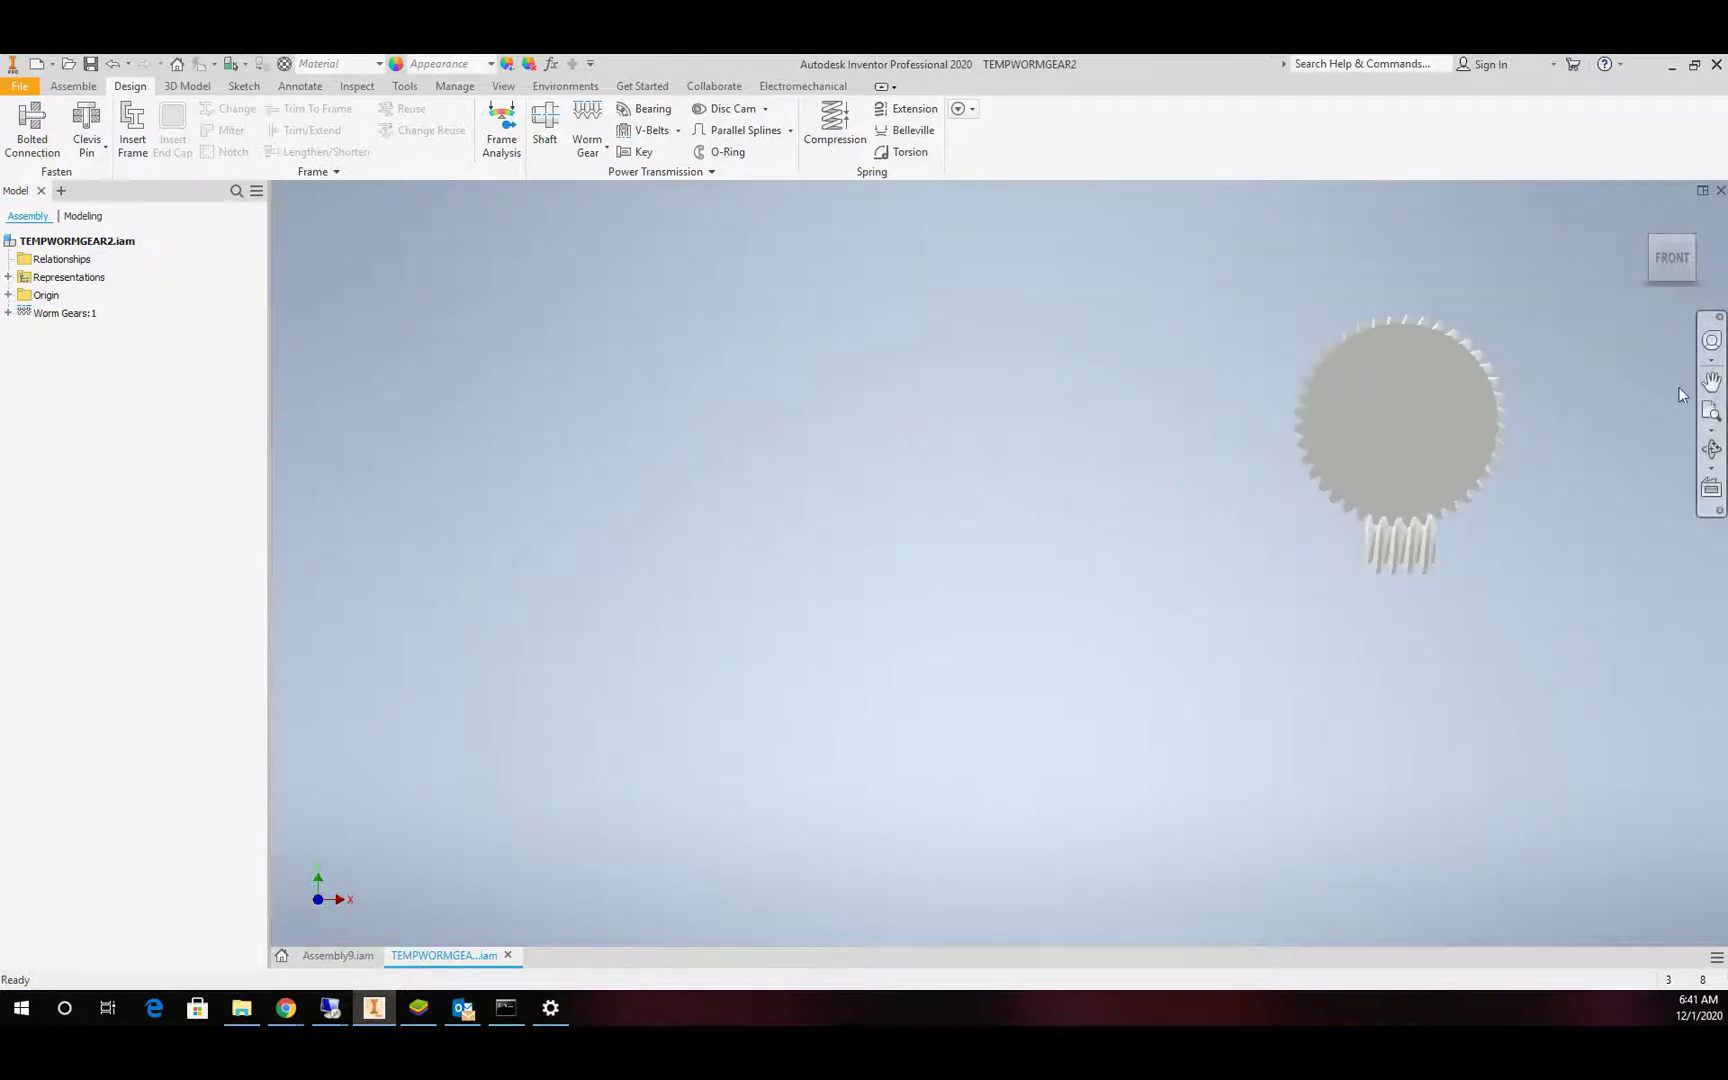
pyautogui.click(1711, 381)
pyautogui.moveTo(1427, 476); pyautogui.dragTo(955, 515)
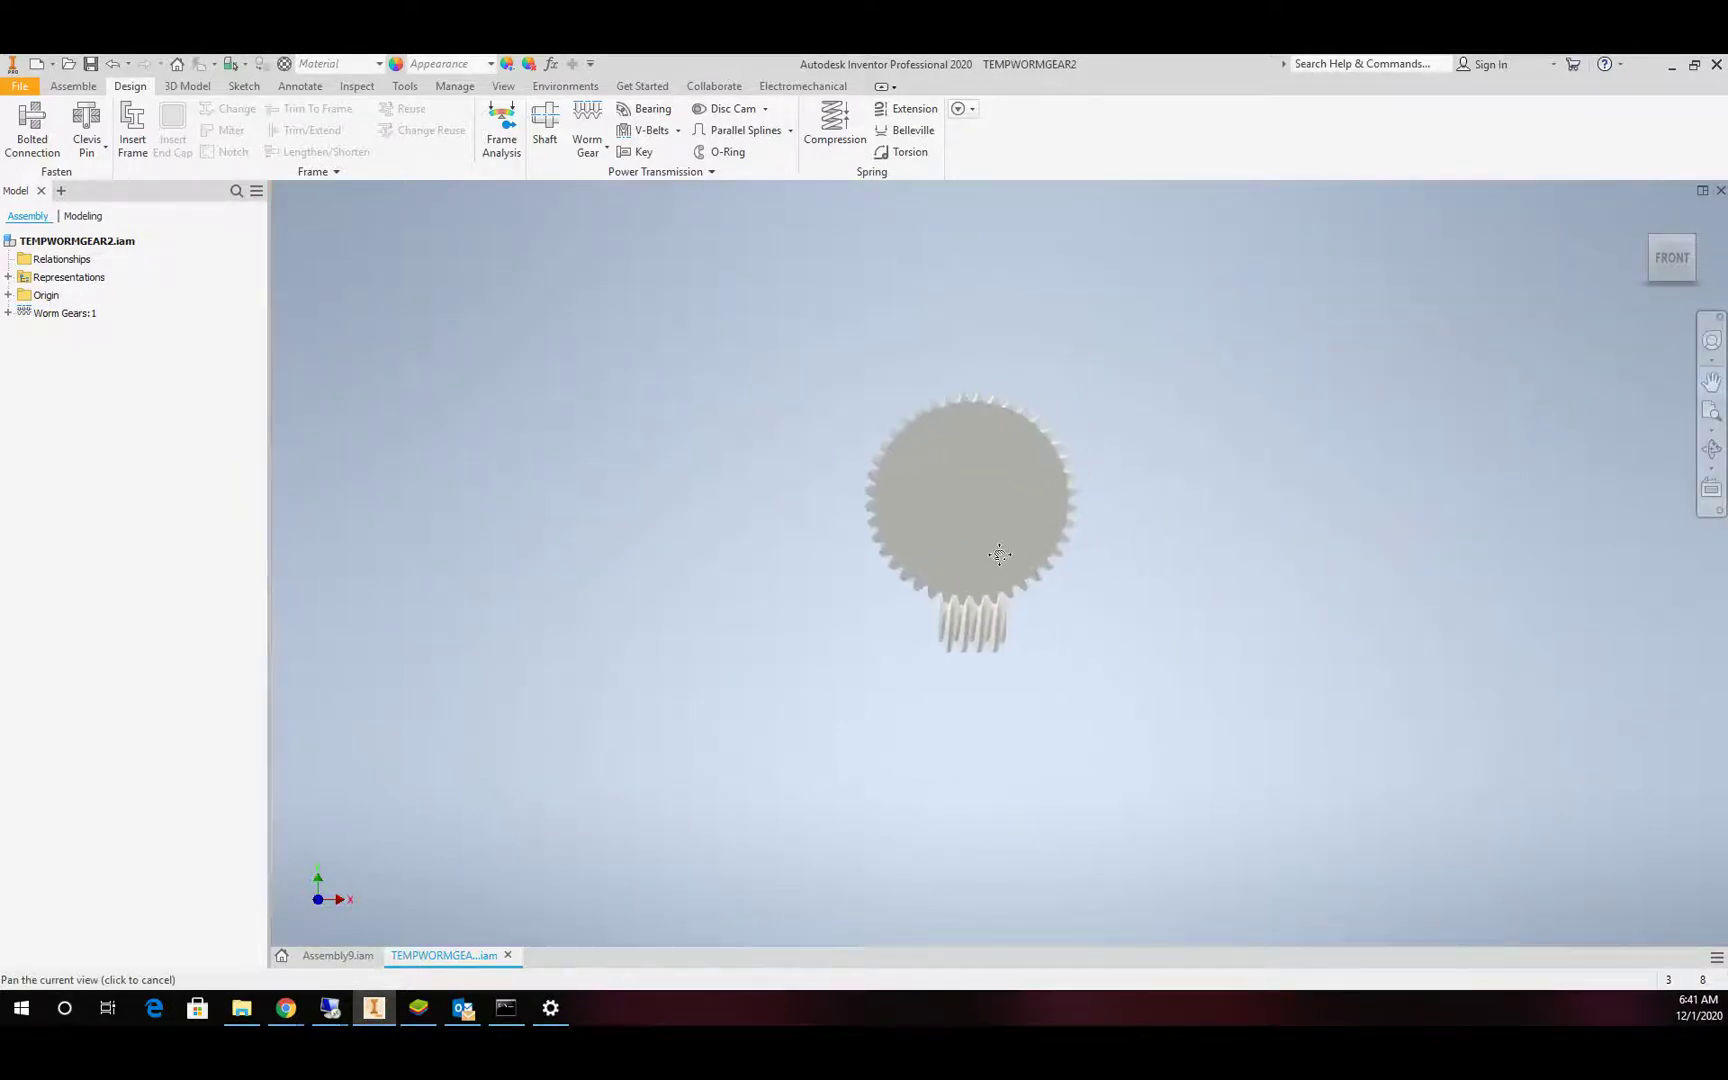
pyautogui.scroll(3, 940, 490)
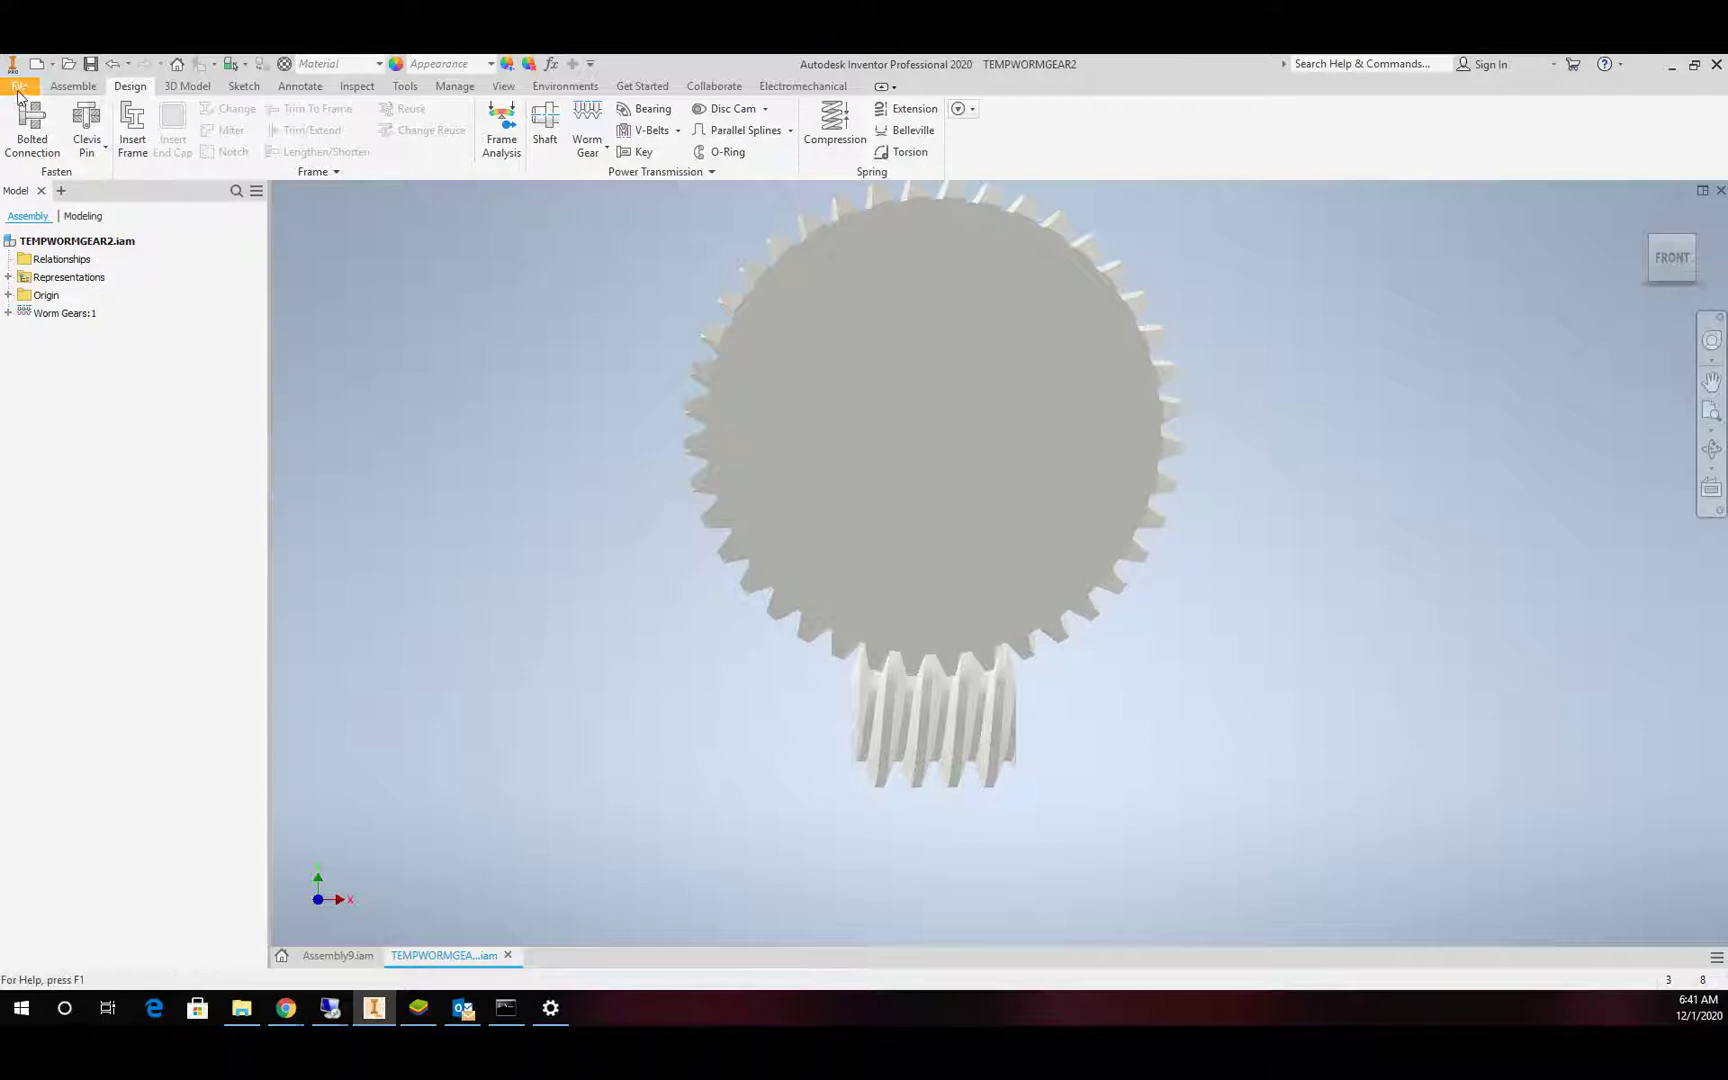
pyautogui.click(92, 64)
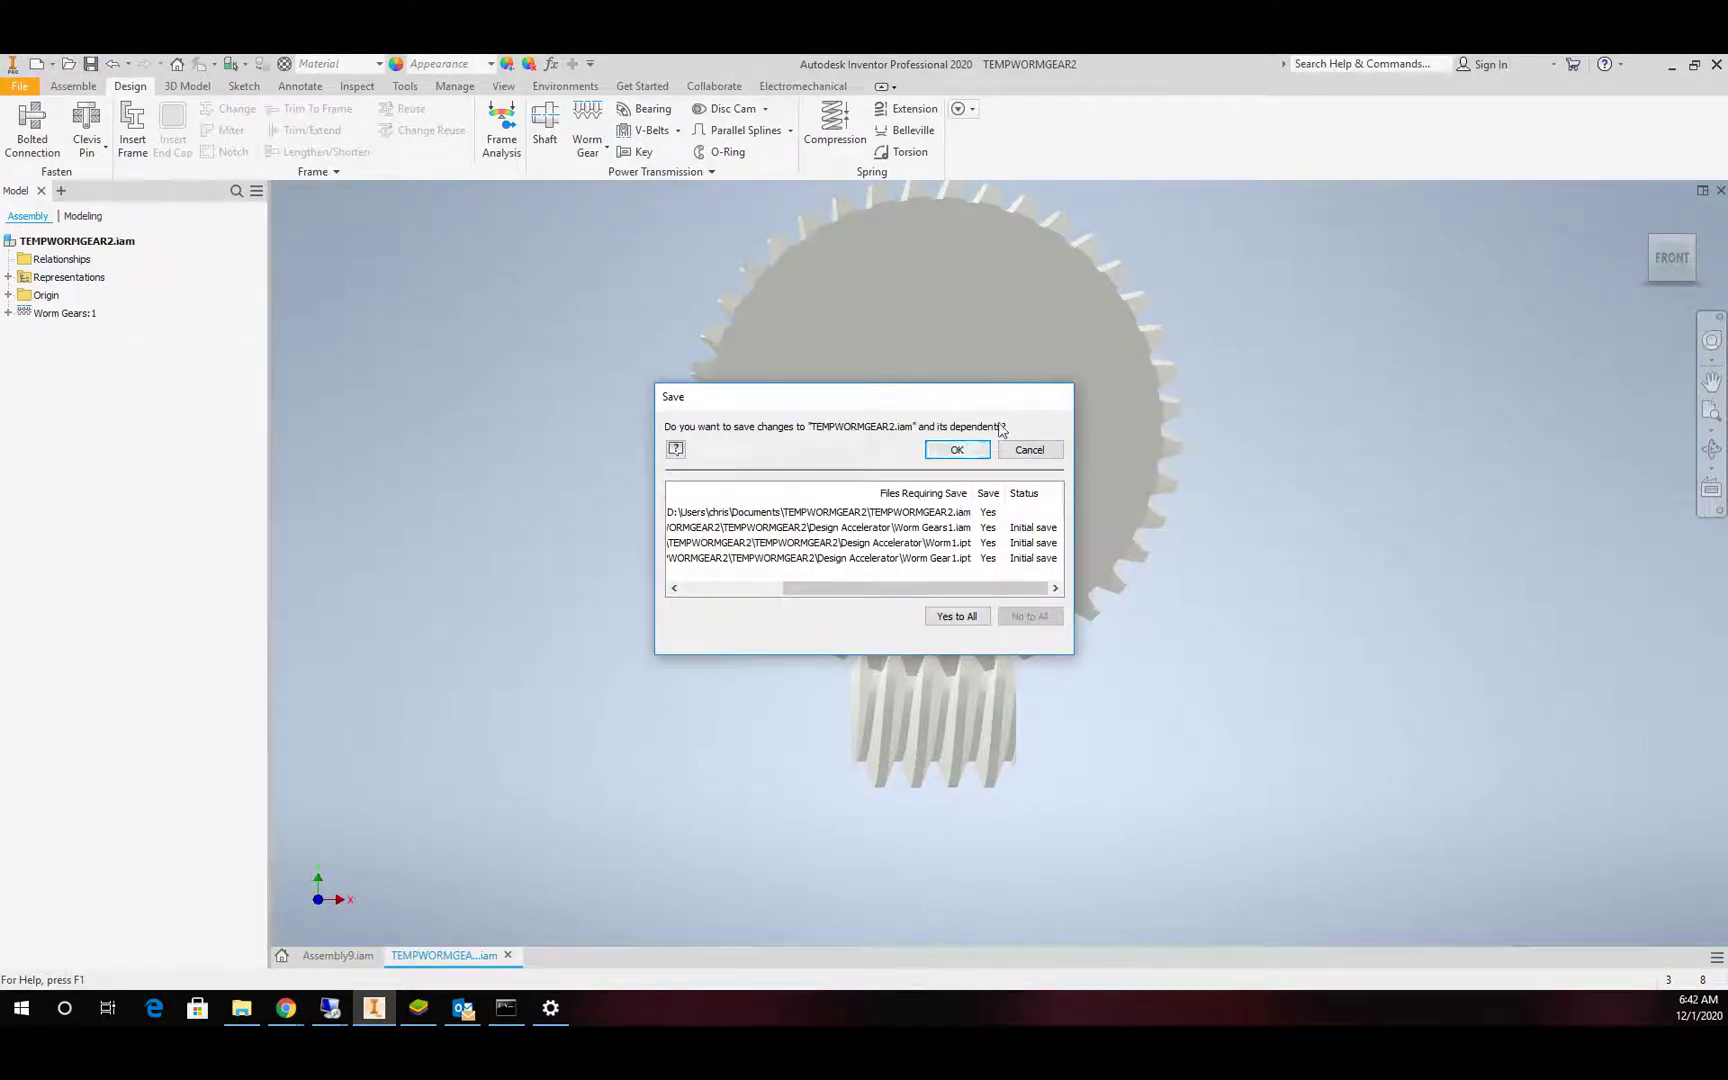
pyautogui.click(955, 451)
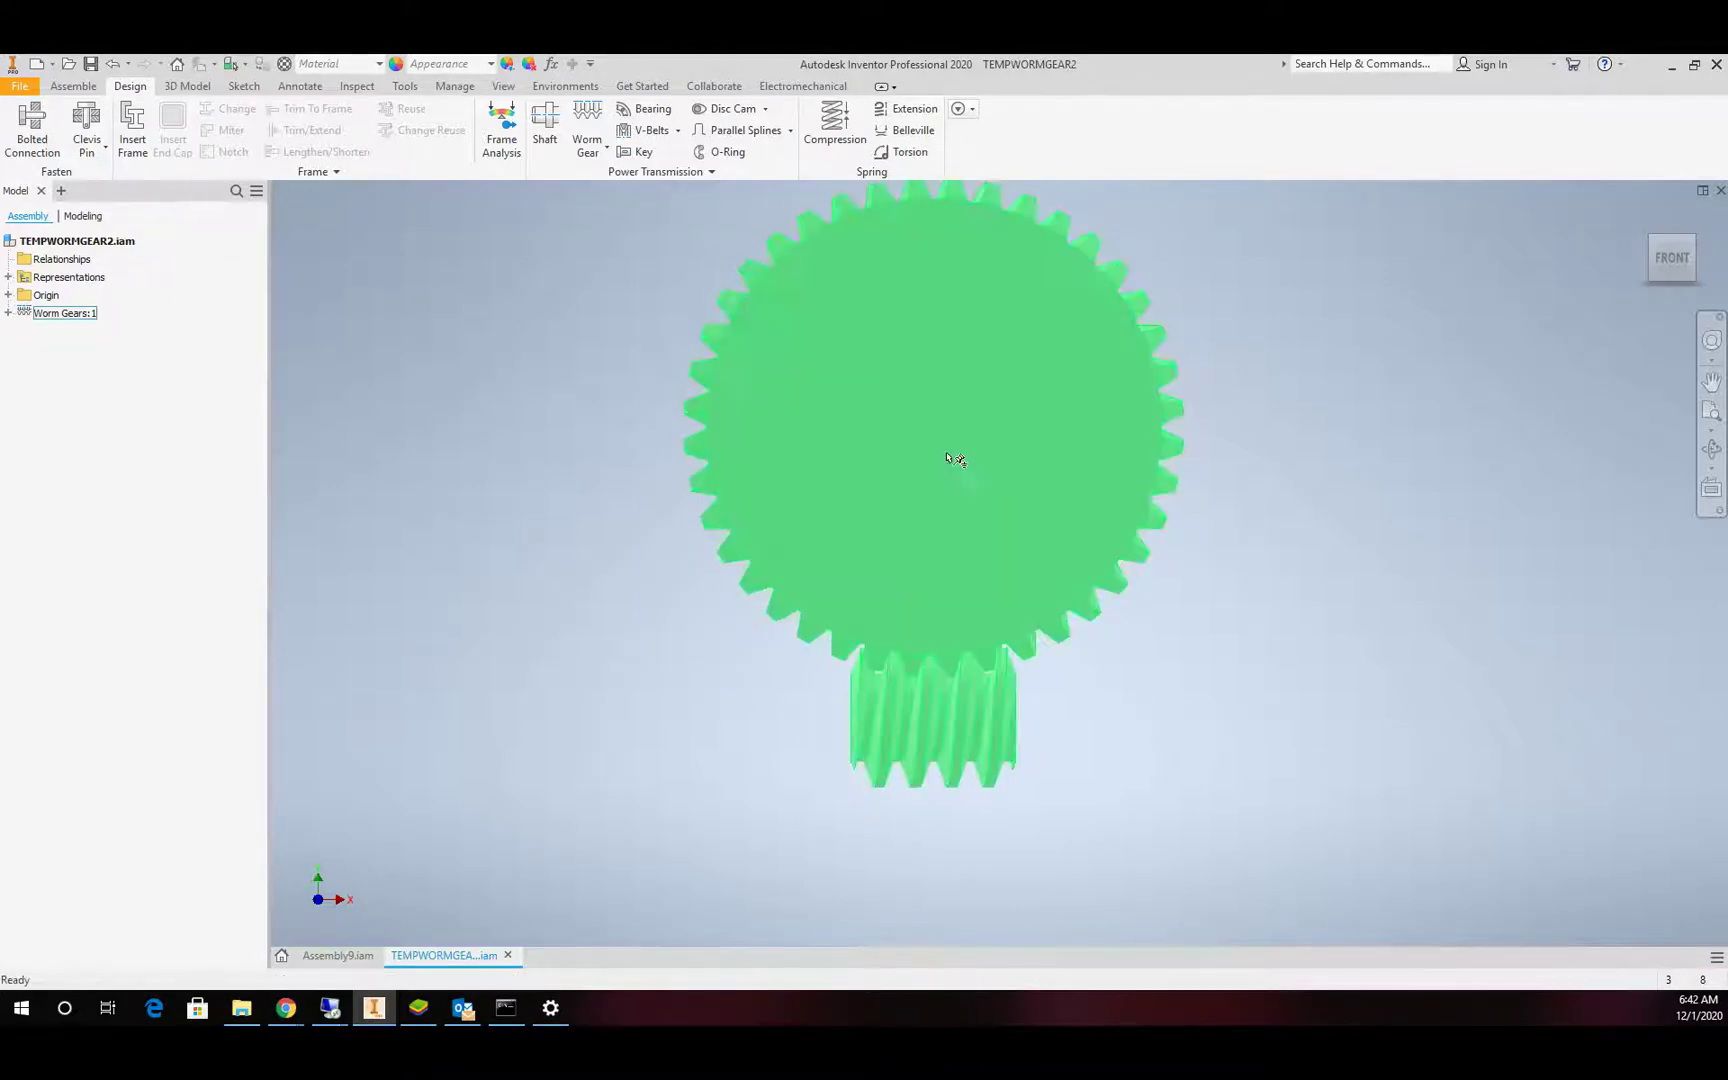
# Create another new assembly from the Standard.iam template.
pyautogui.click(10, 86)
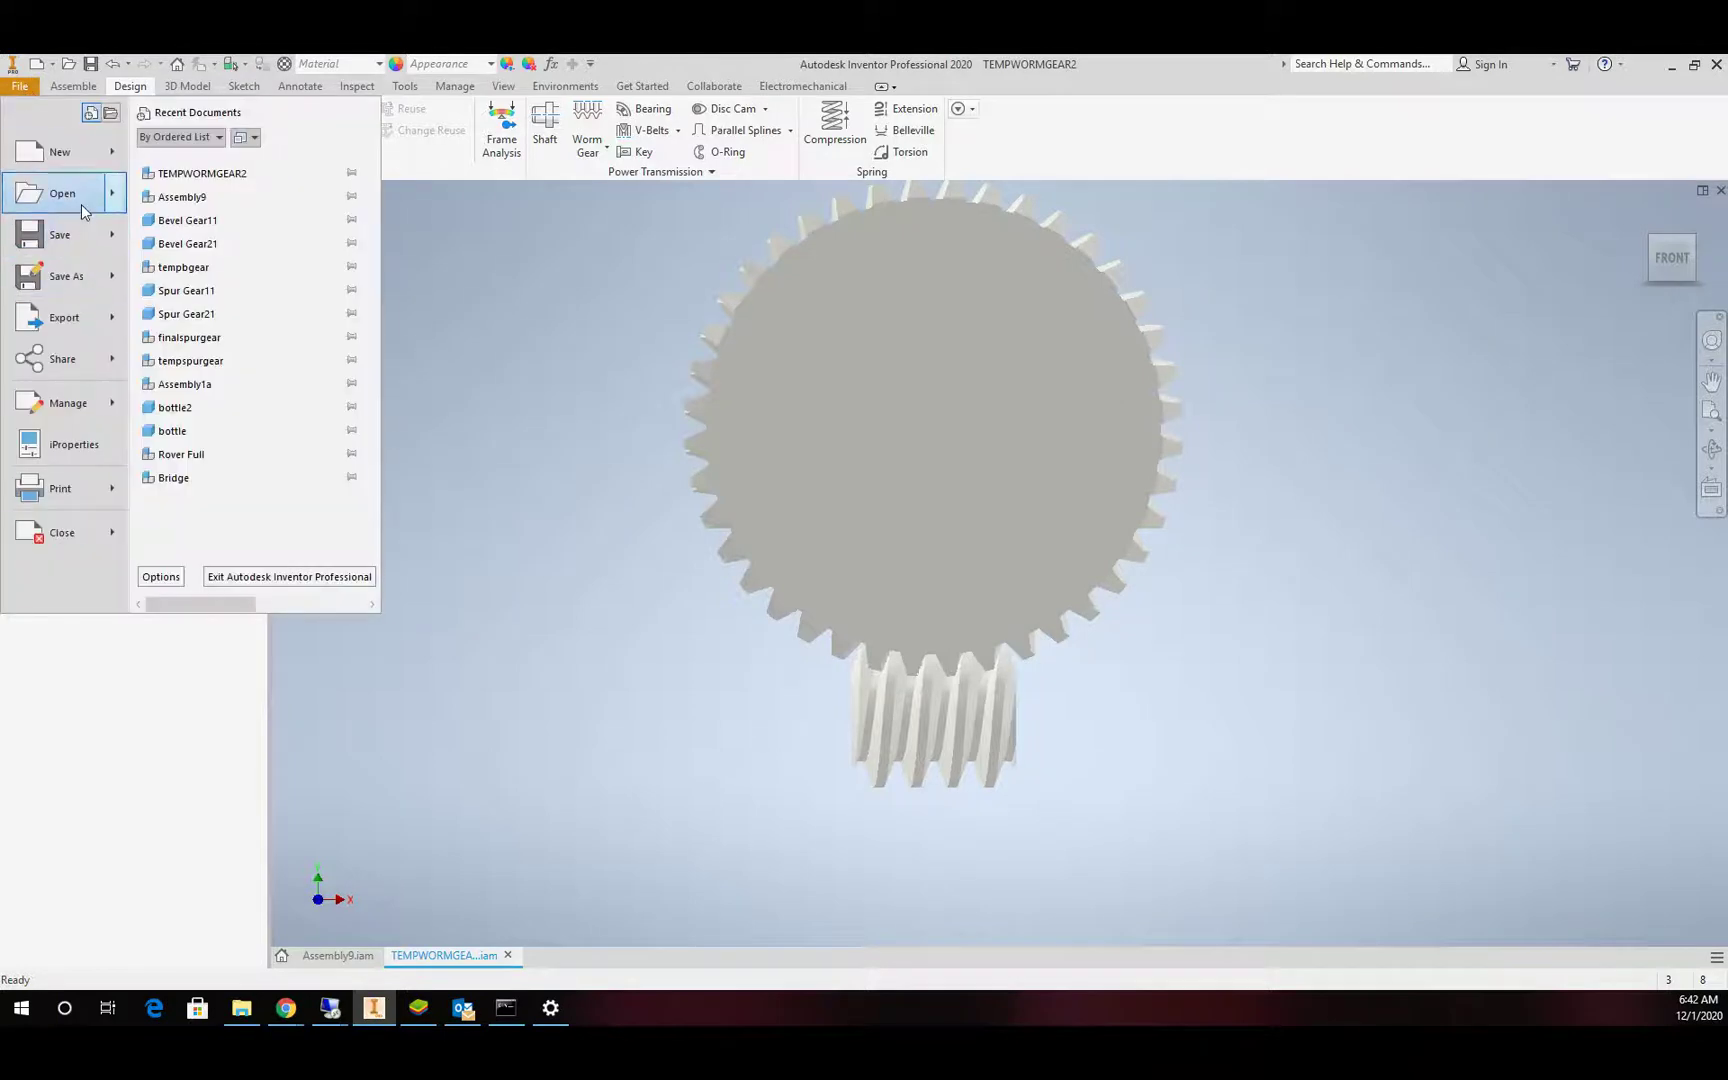
pyautogui.click(68, 170)
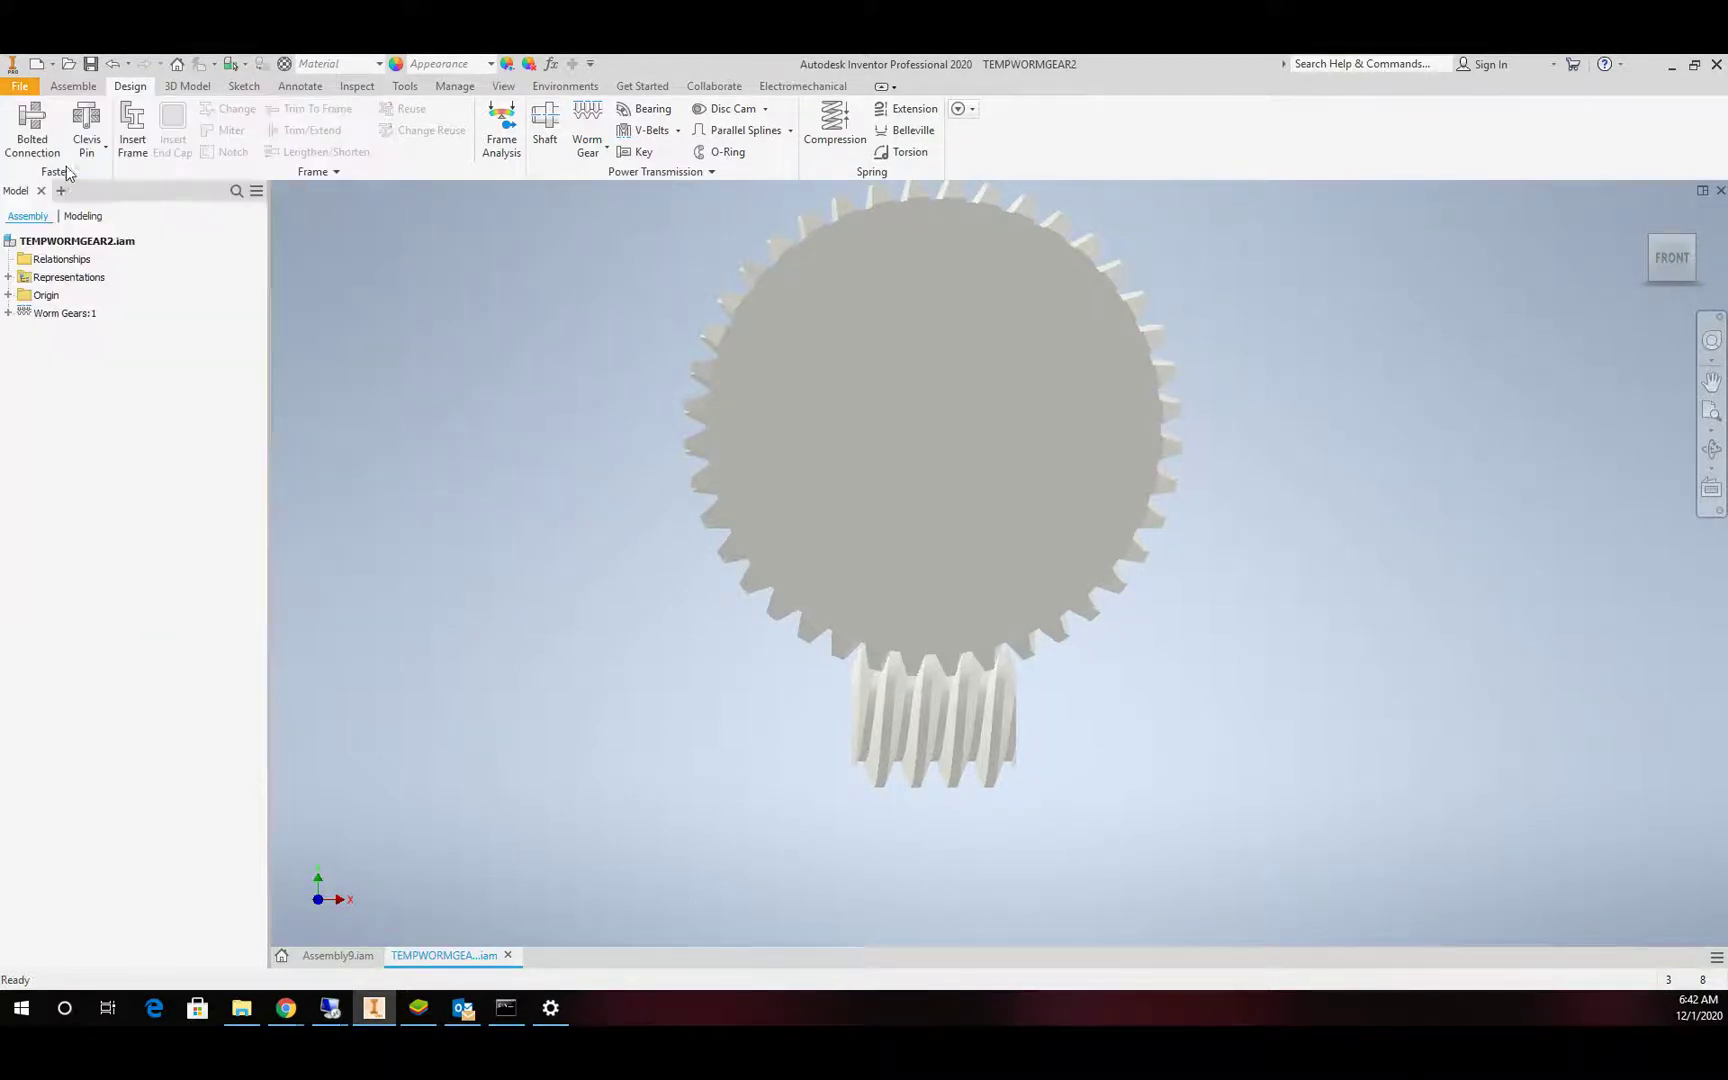
pyautogui.click(1015, 555)
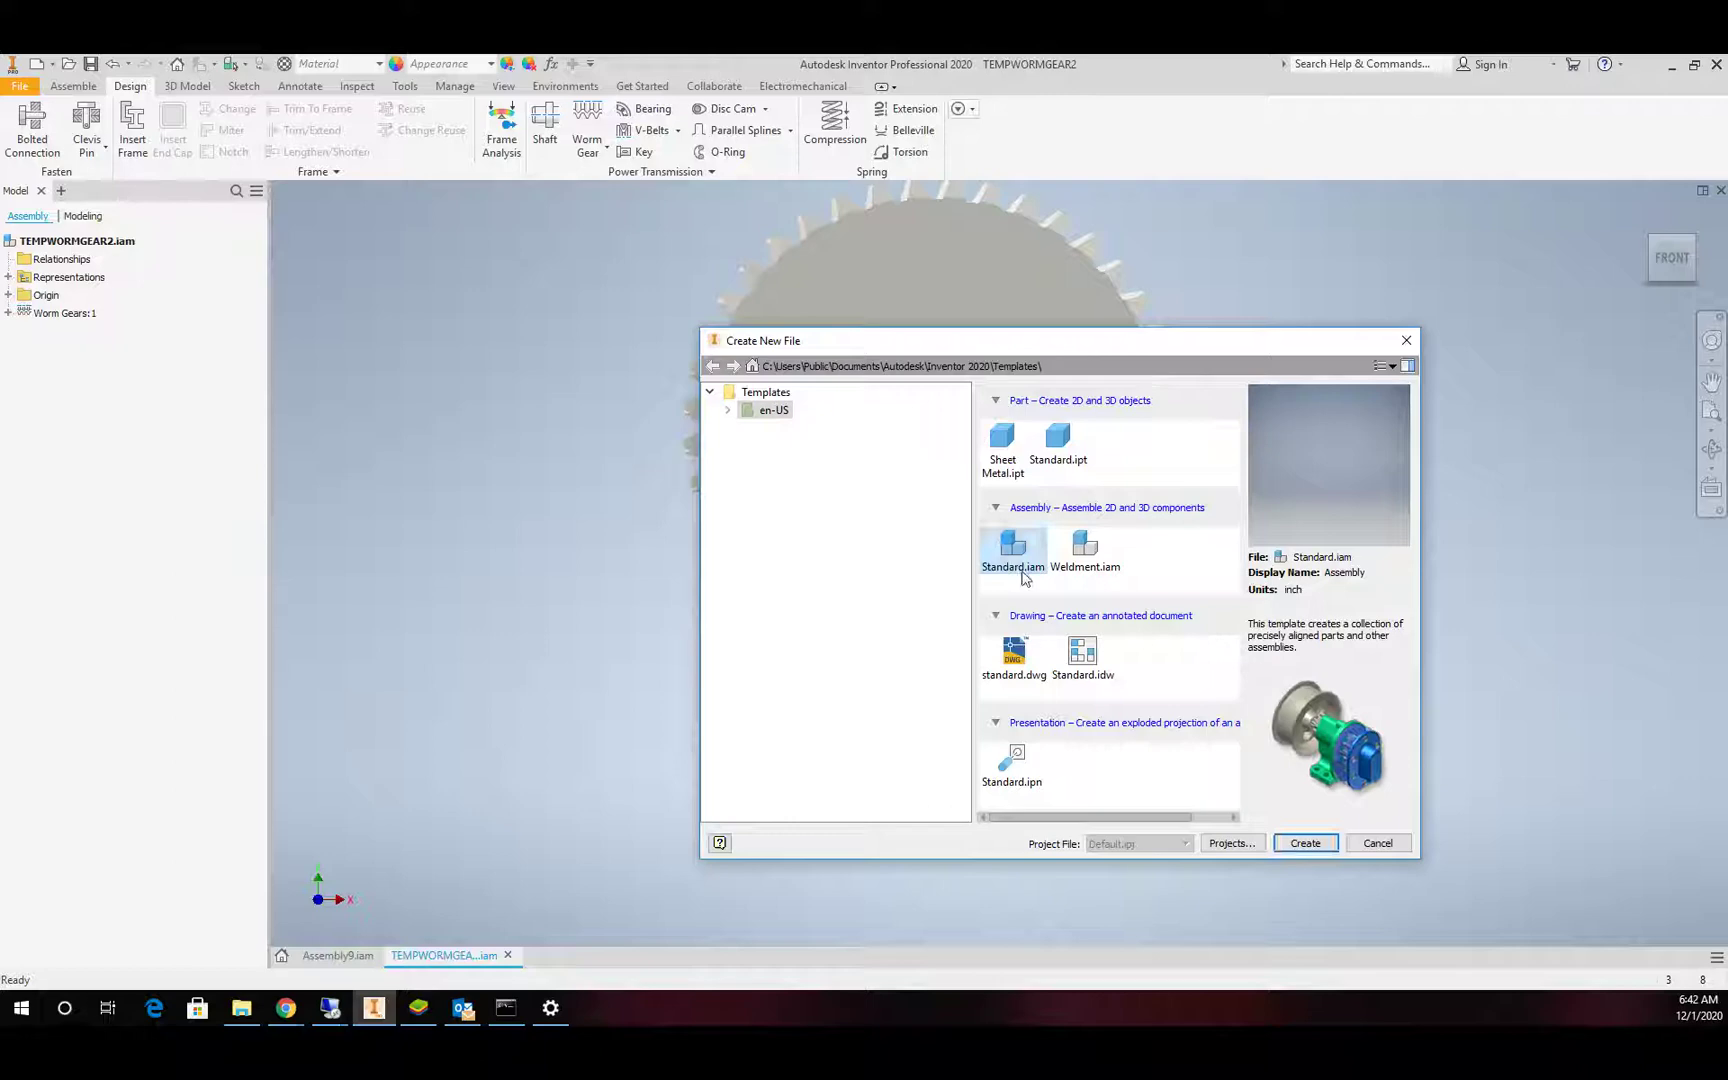
pyautogui.click(1294, 848)
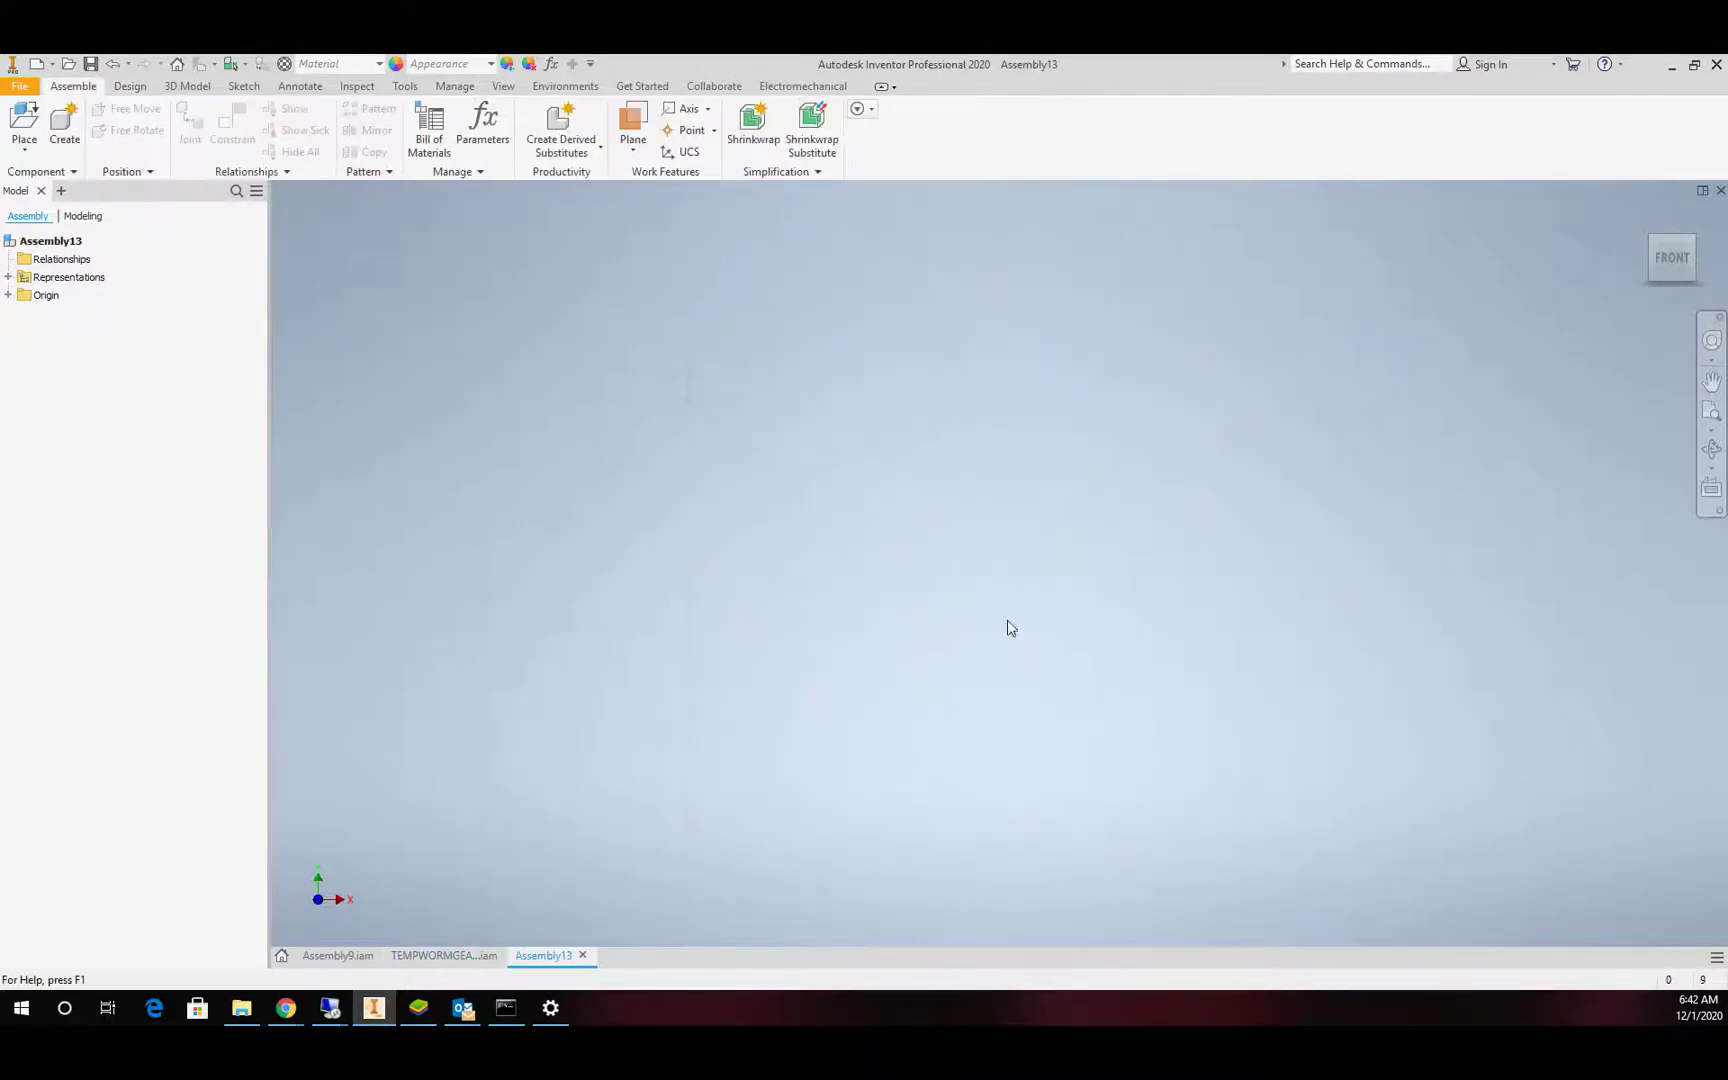
# Start placing a component and open the TEMPWORMGEAR2 folder in Documents.
pyautogui.click(24, 120)
pyautogui.click(1196, 505)
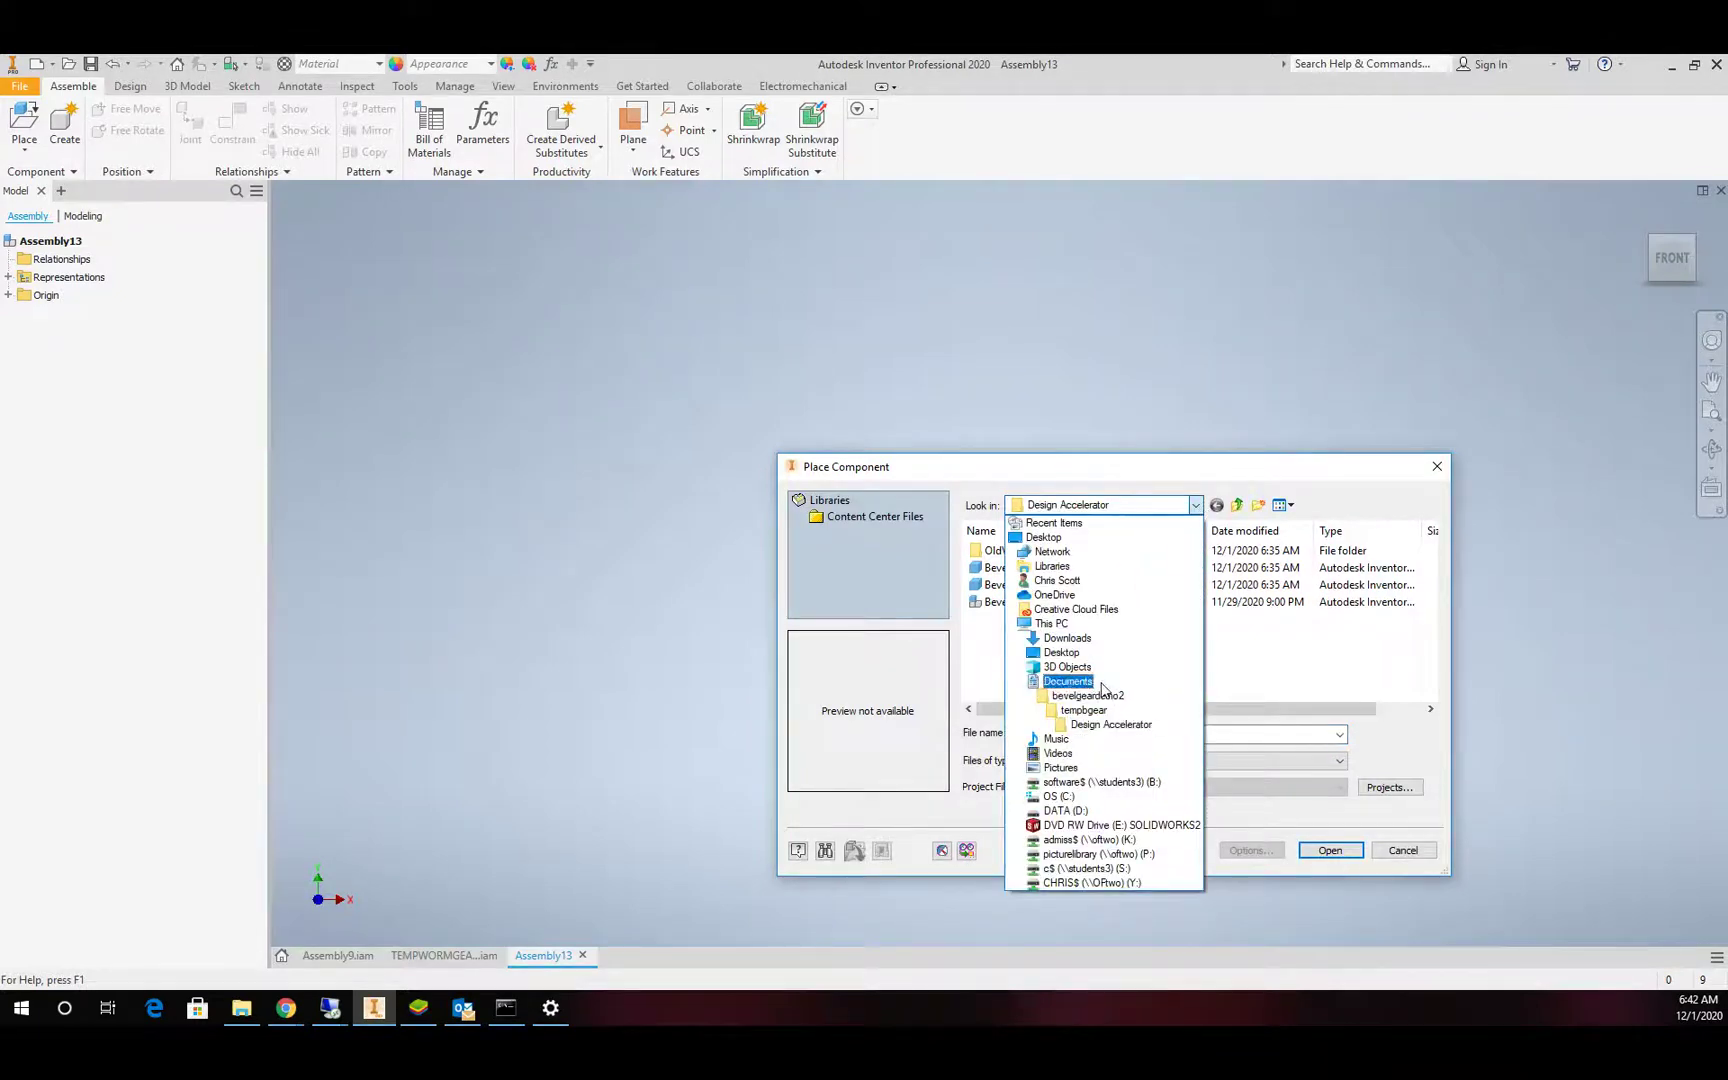
pyautogui.click(1050, 681)
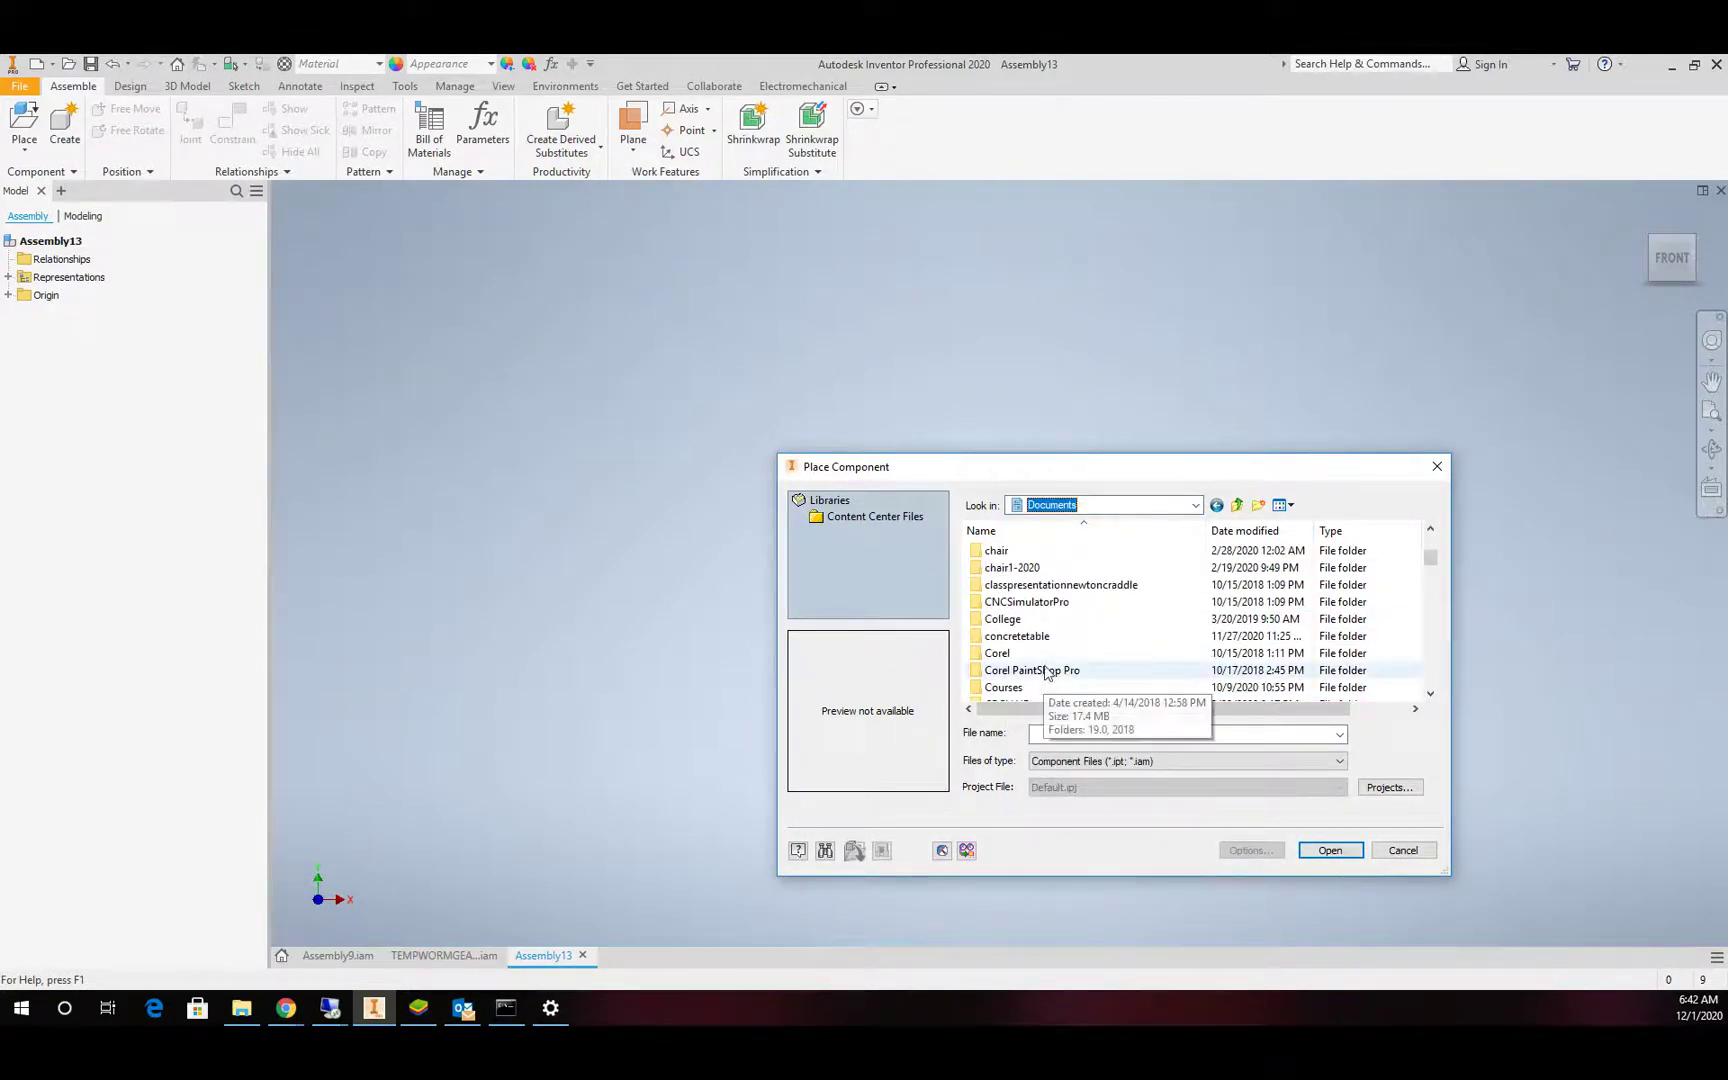
pyautogui.scroll(-5, 1046, 680)
pyautogui.scroll(-2, 1046, 670)
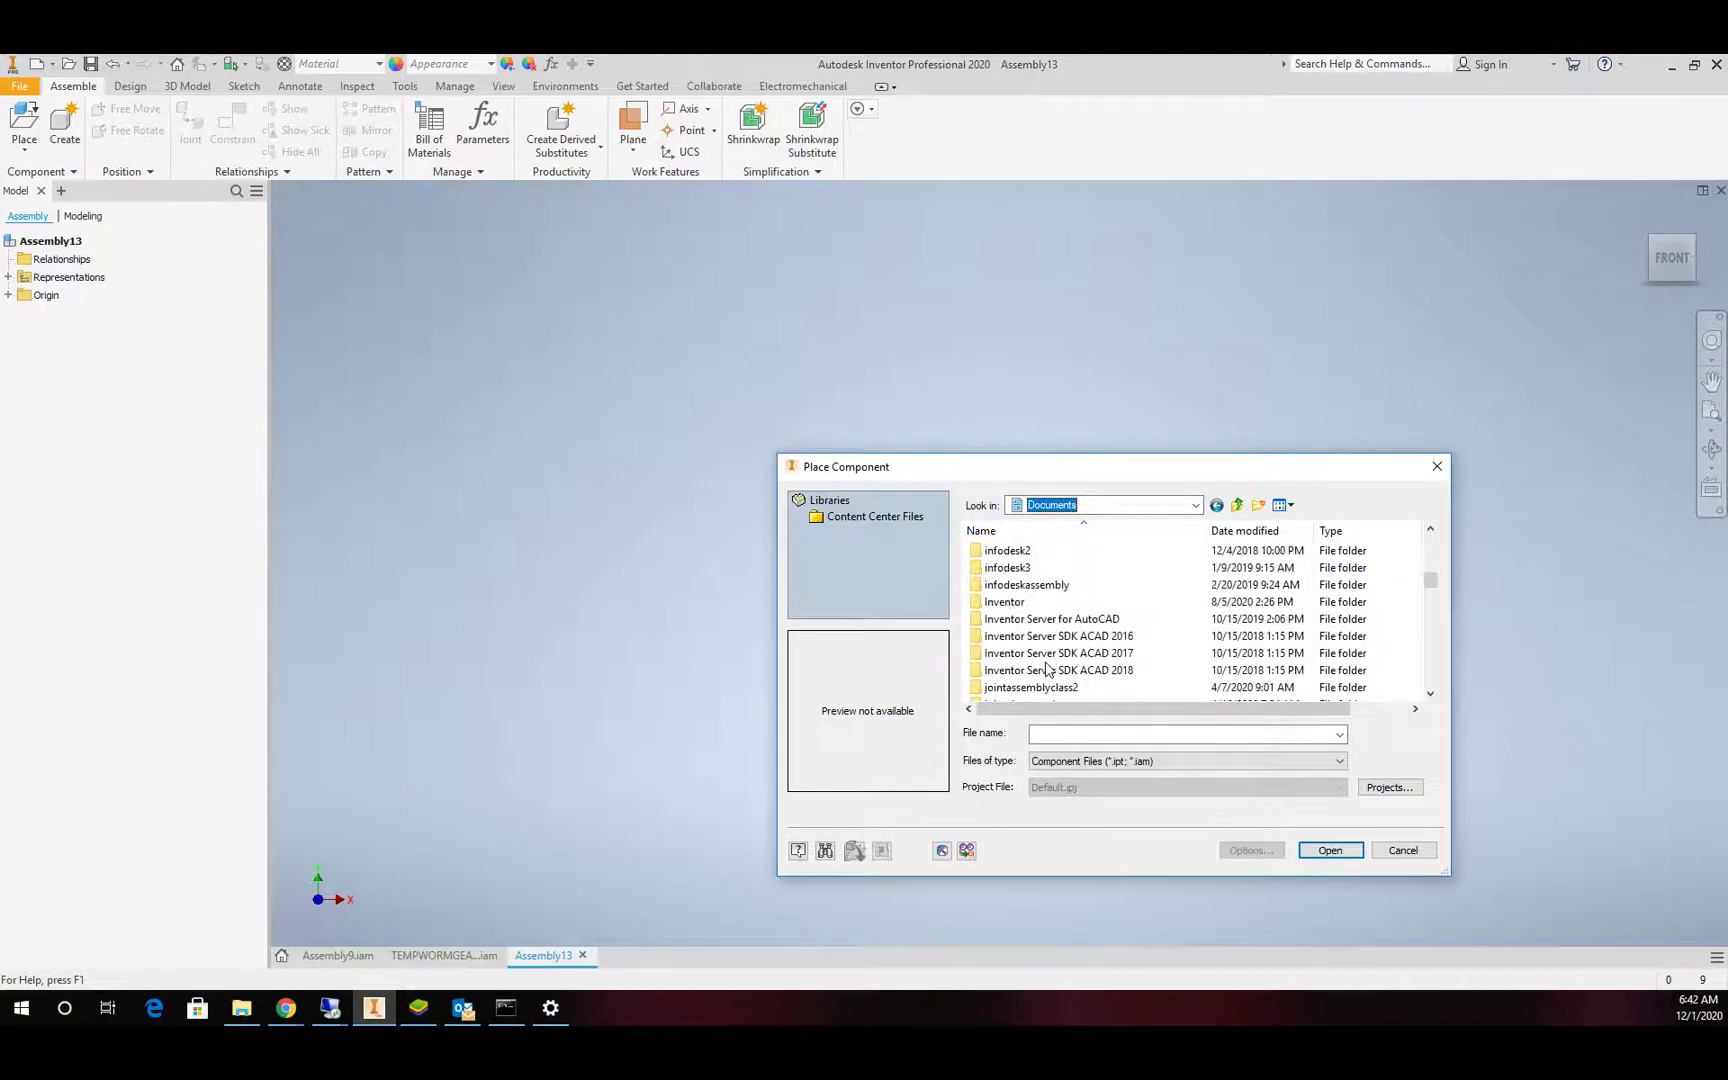
pyautogui.scroll(-10, 1046, 670)
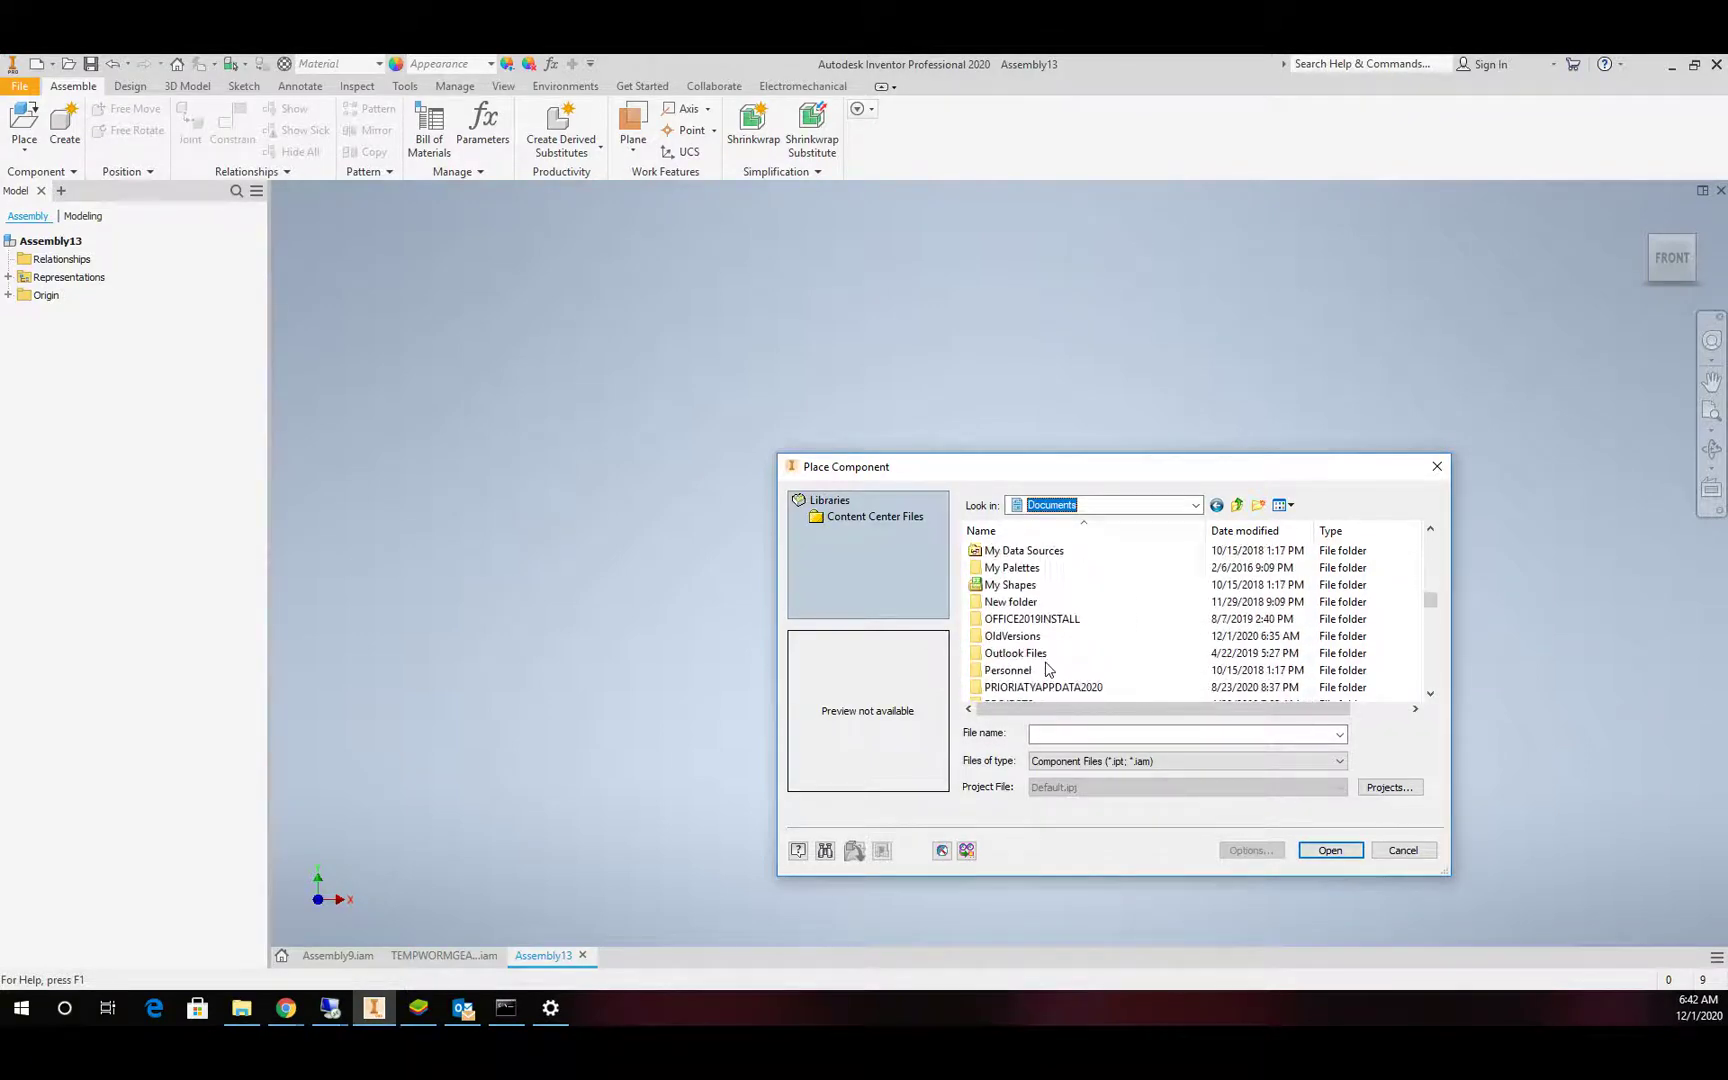
pyautogui.scroll(2, 1046, 670)
pyautogui.scroll(-4, 1046, 670)
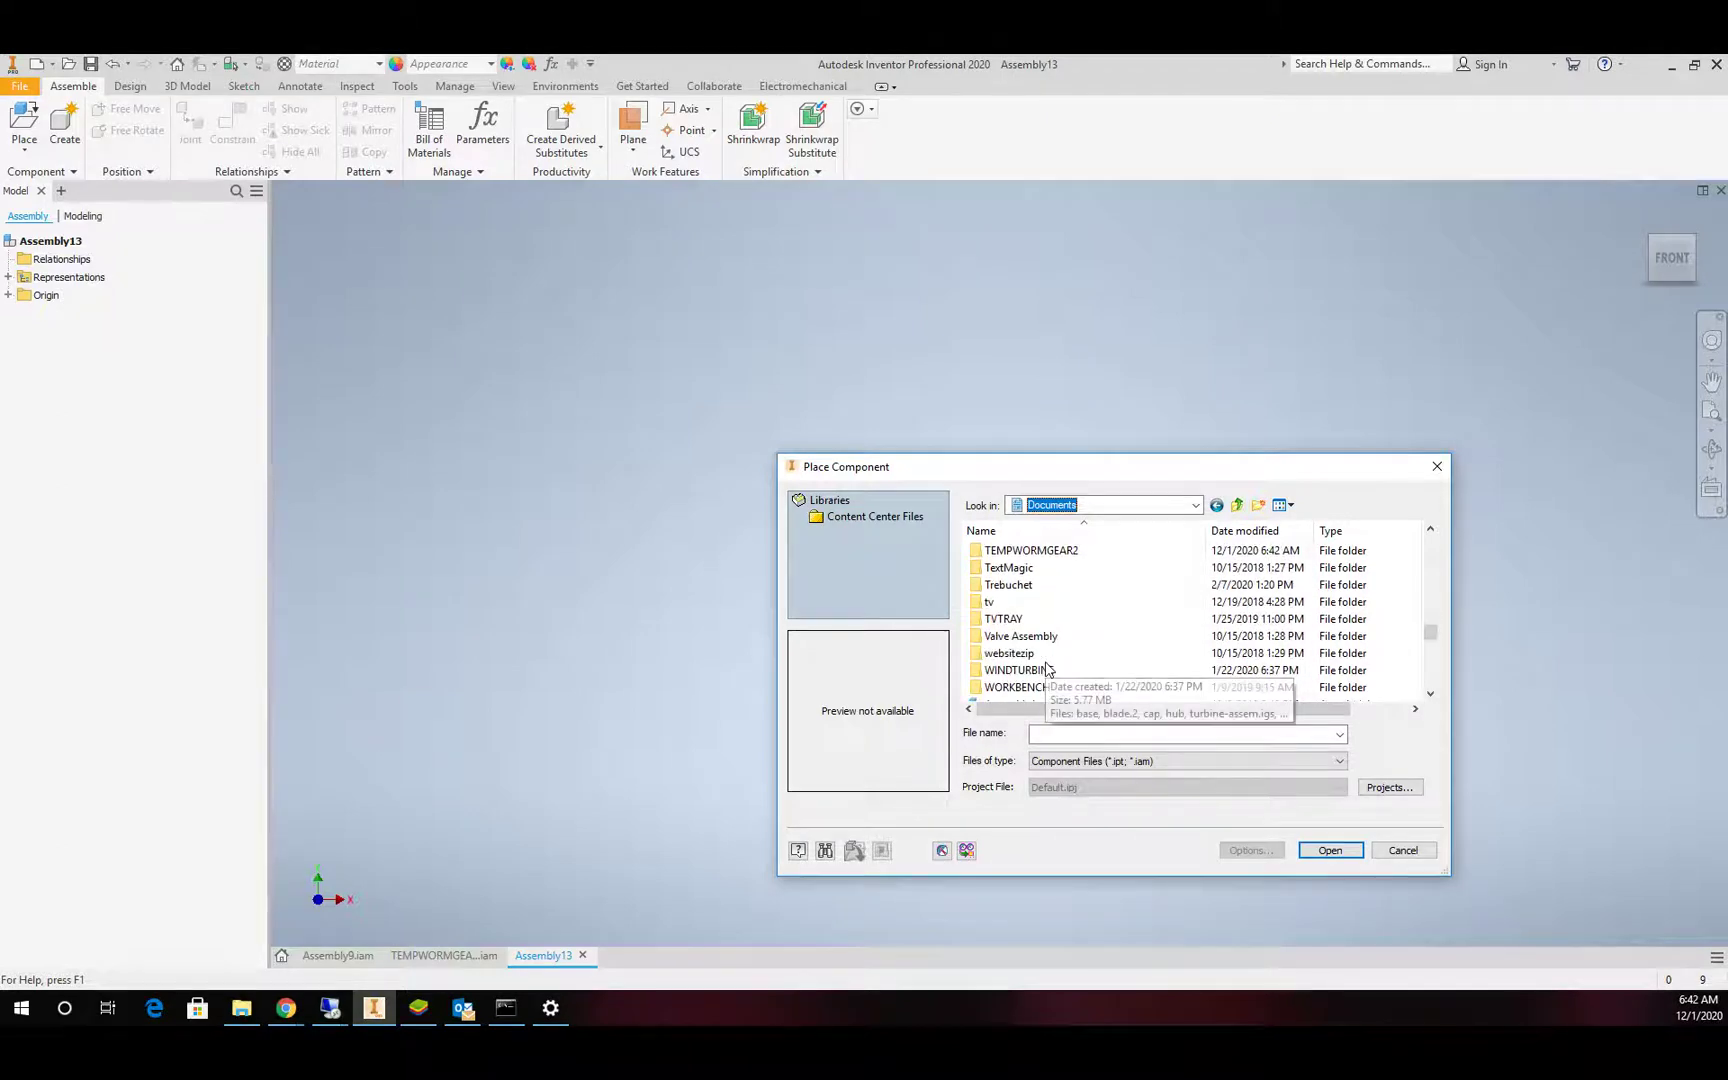
pyautogui.doubleClick(1045, 551)
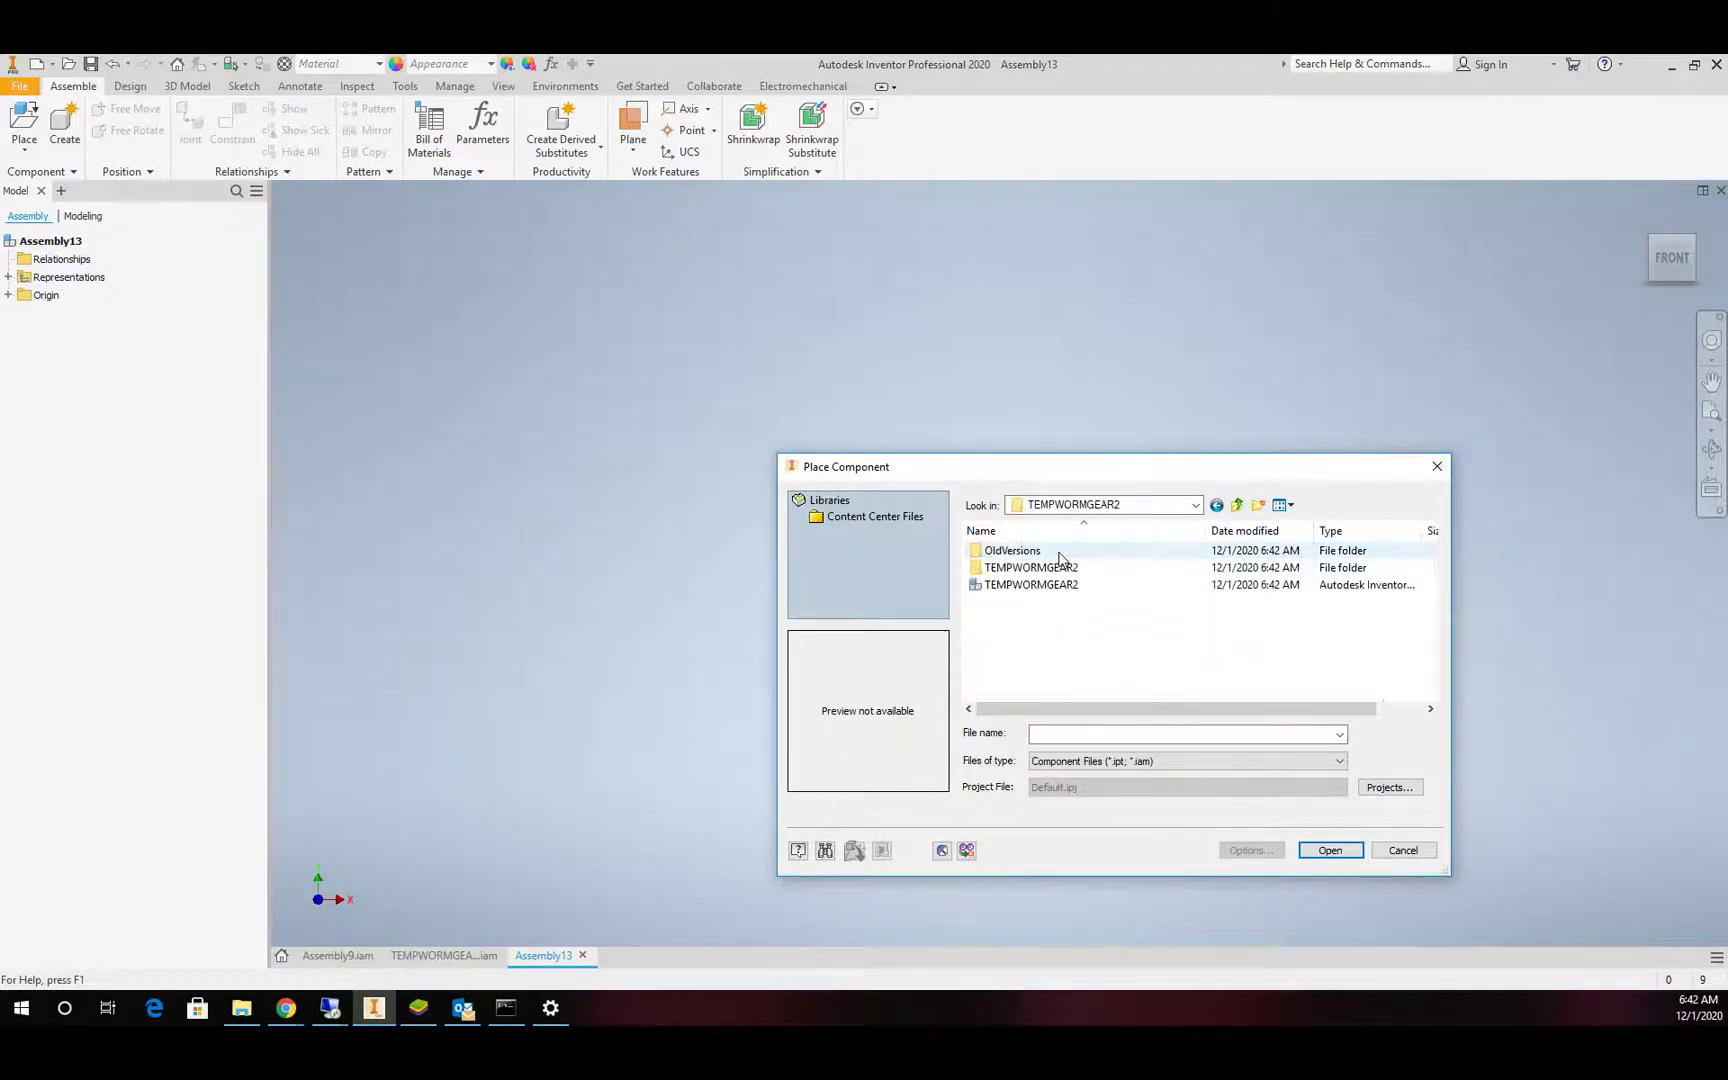
# Open the Design Accelerator folder within the TEMPWORMGEAR2 subfolder.
pyautogui.click(1020, 570)
pyautogui.doubleClick(1020, 569)
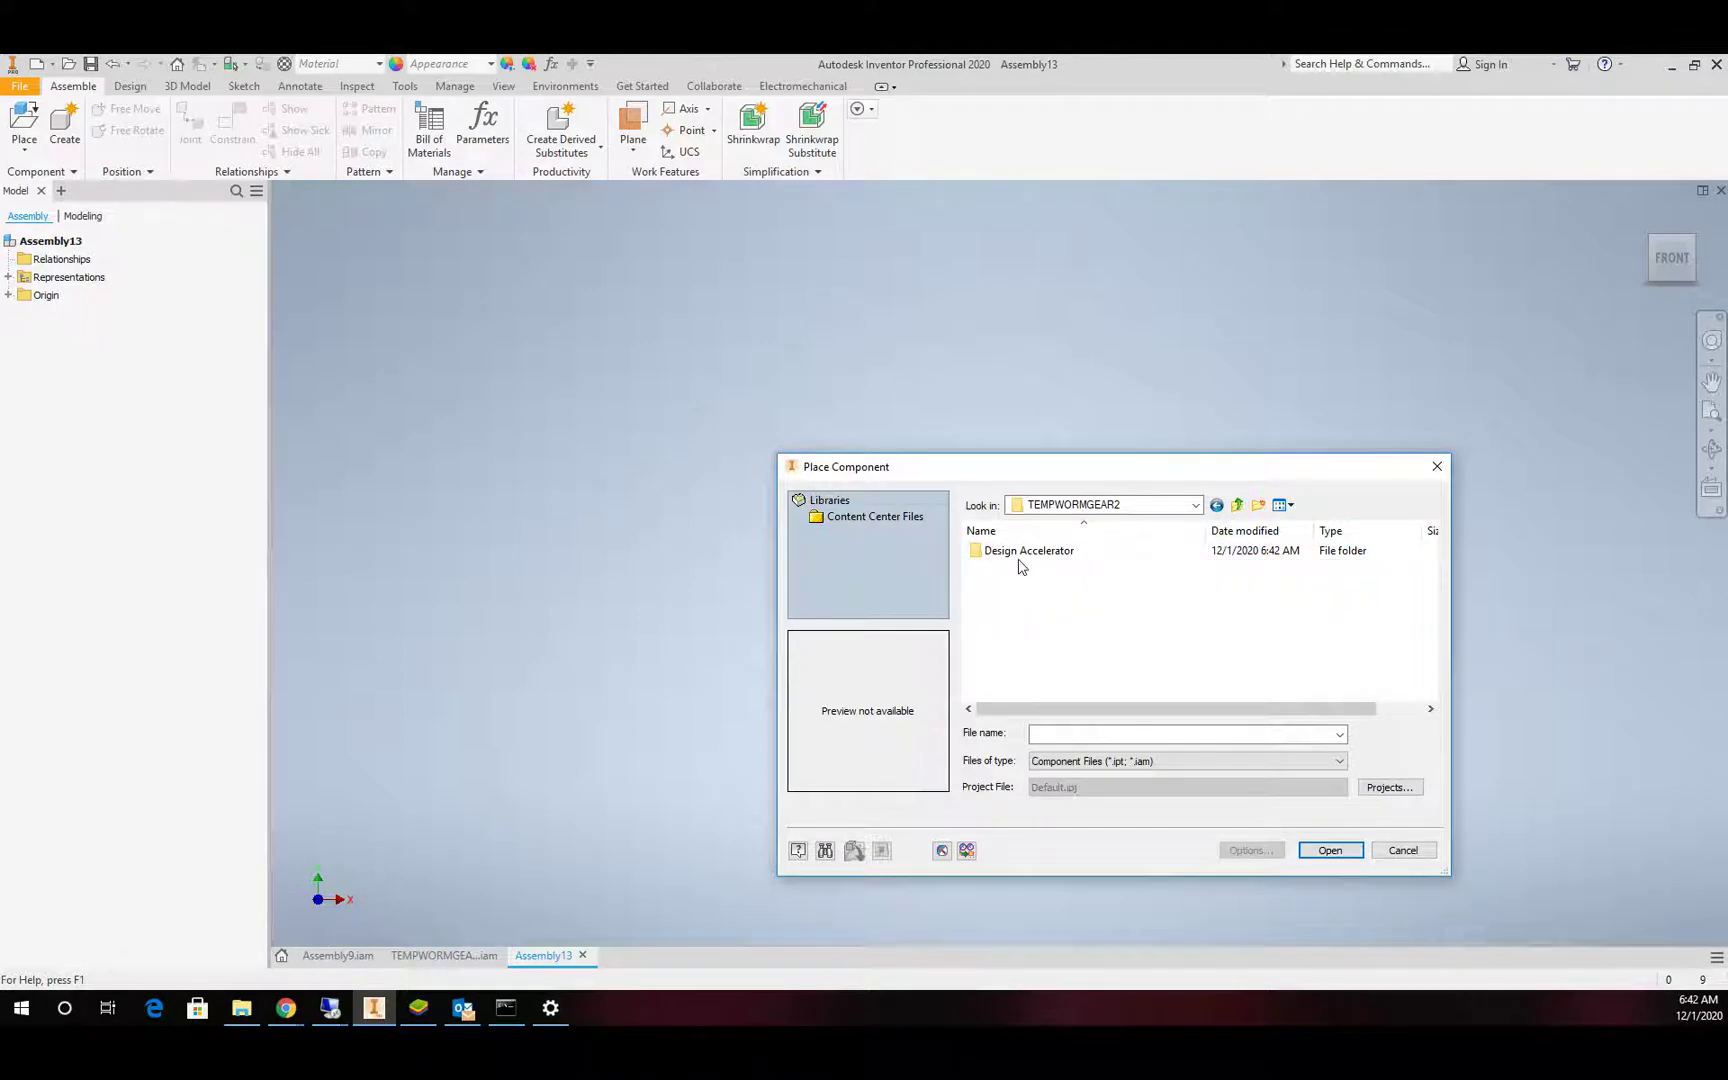
pyautogui.click(1237, 505)
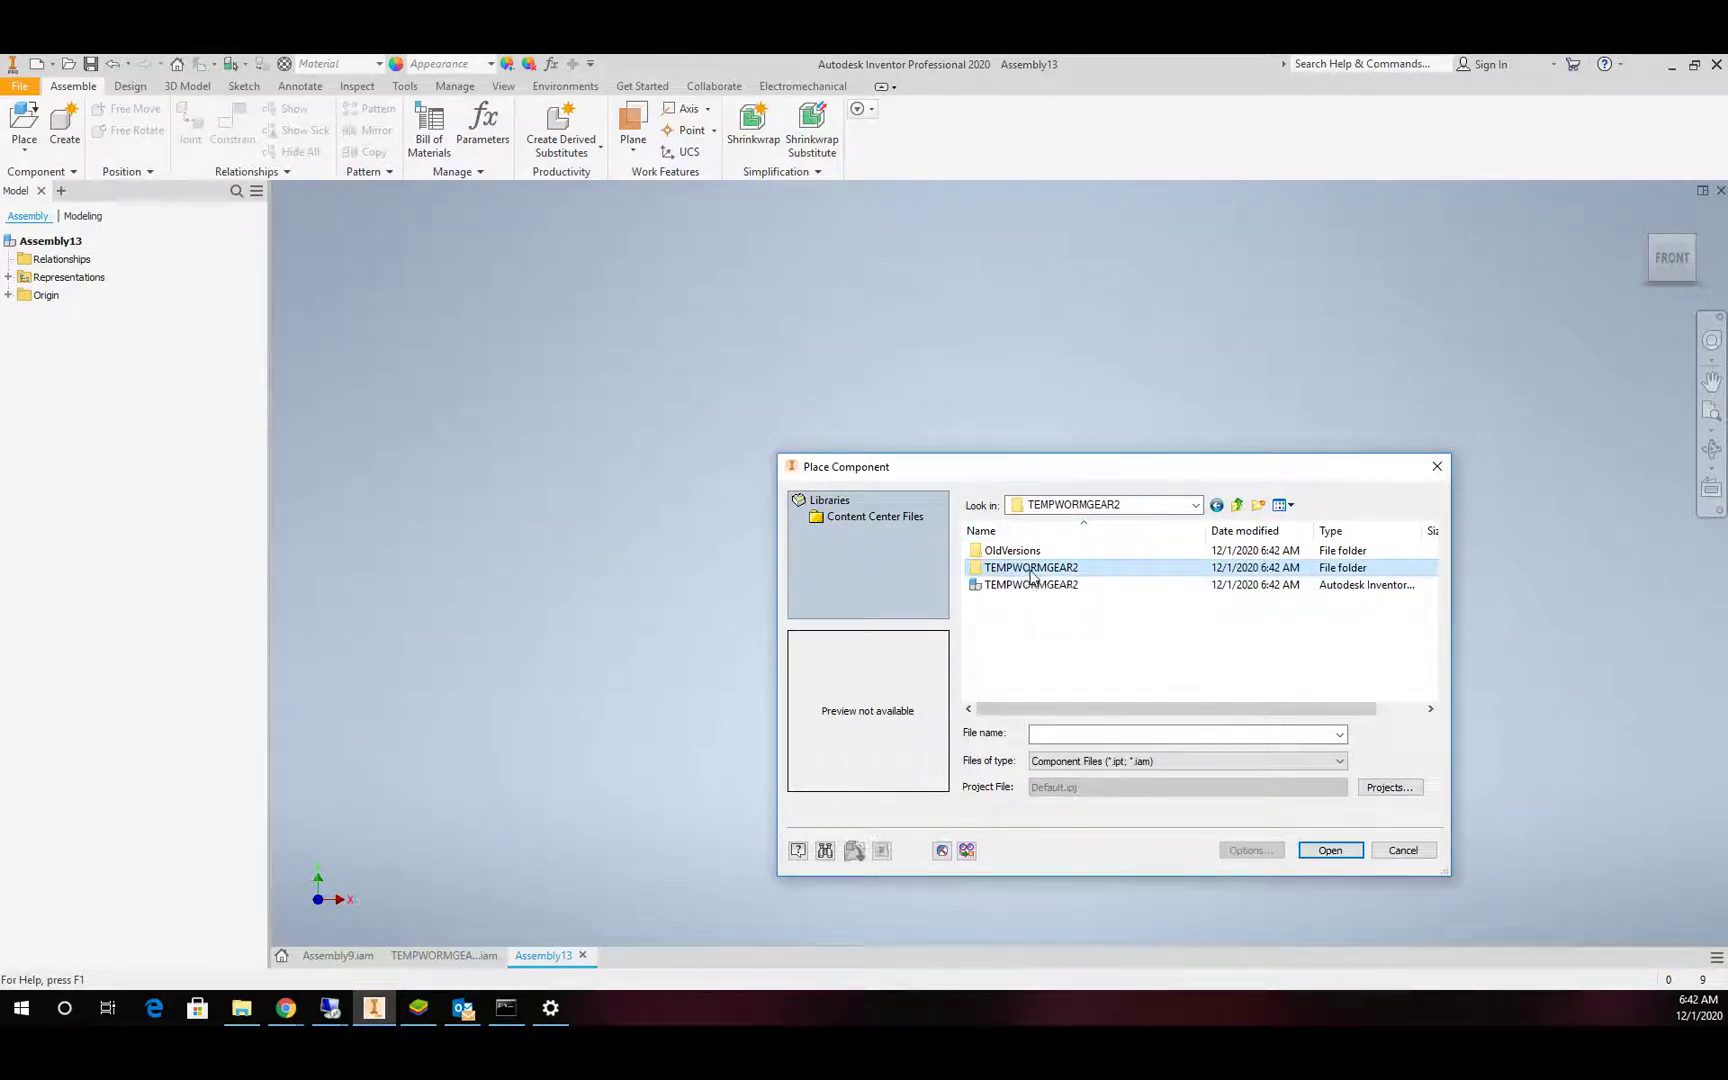
pyautogui.doubleClick(1026, 570)
pyautogui.doubleClick(1030, 552)
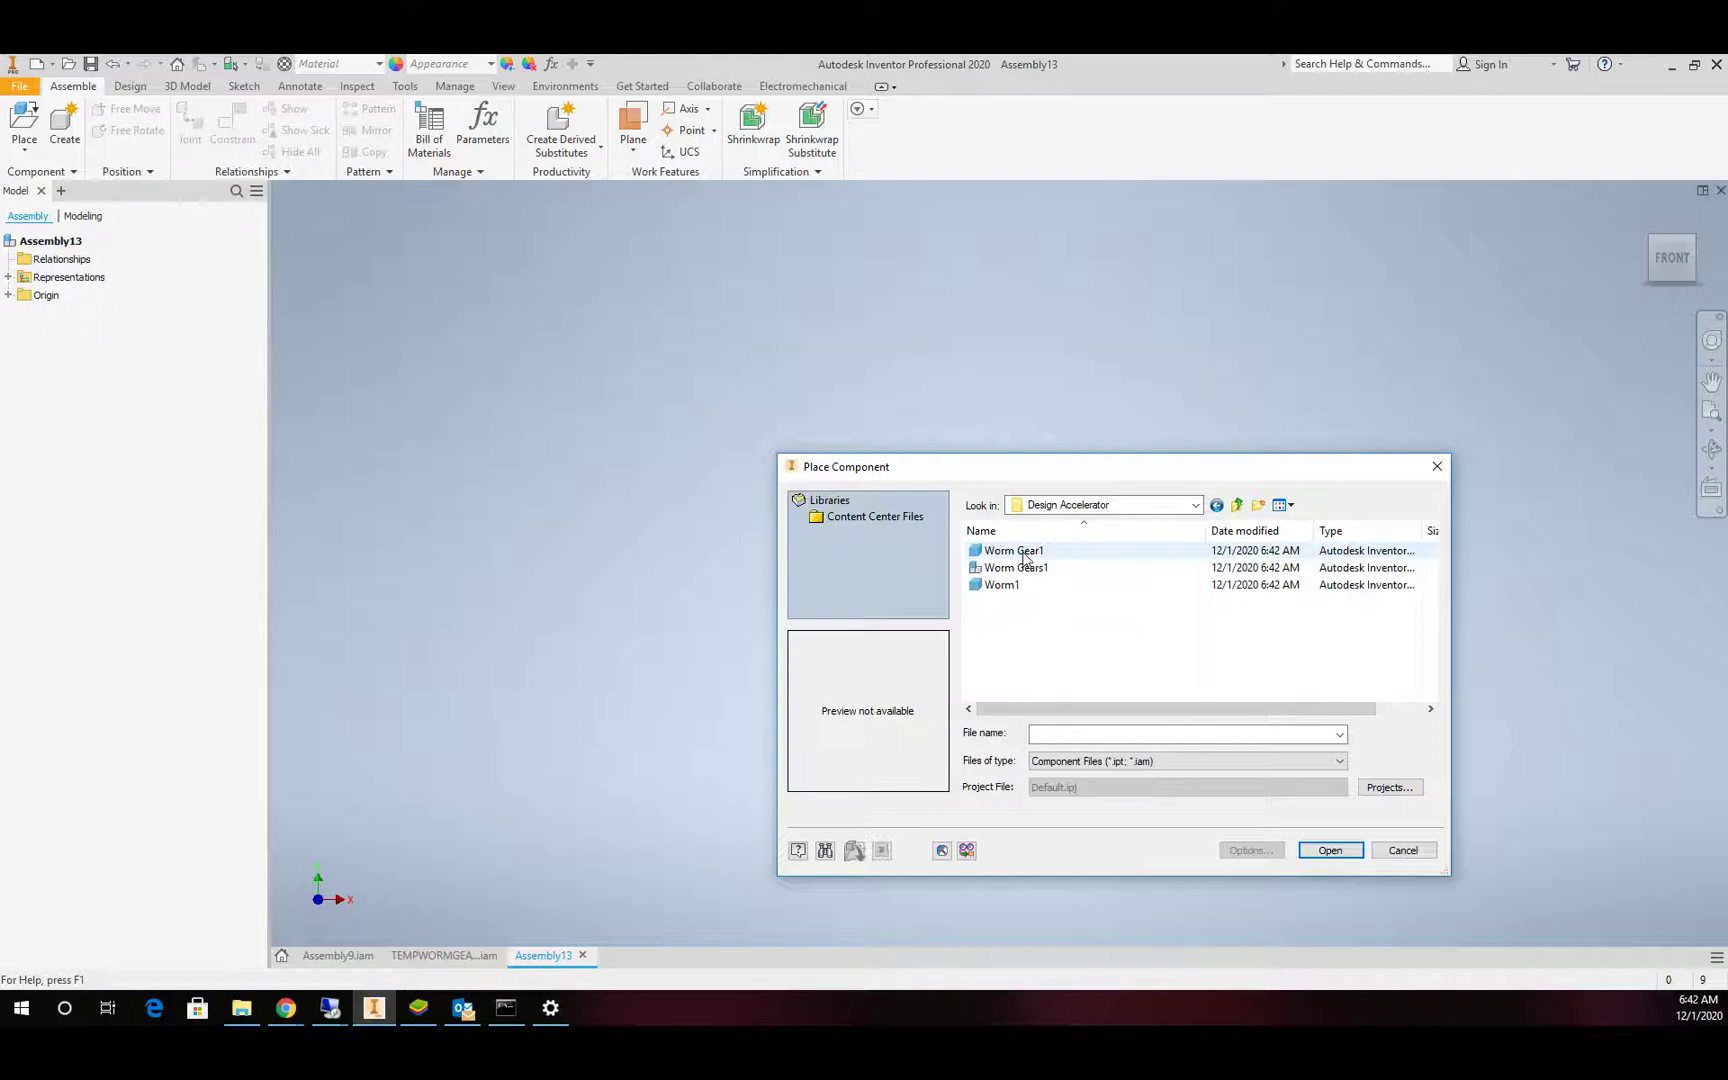
# Place the Worm Gear1 and Worm1 parts together in the new assembly, one instance of each.
pyautogui.click(1025, 552)
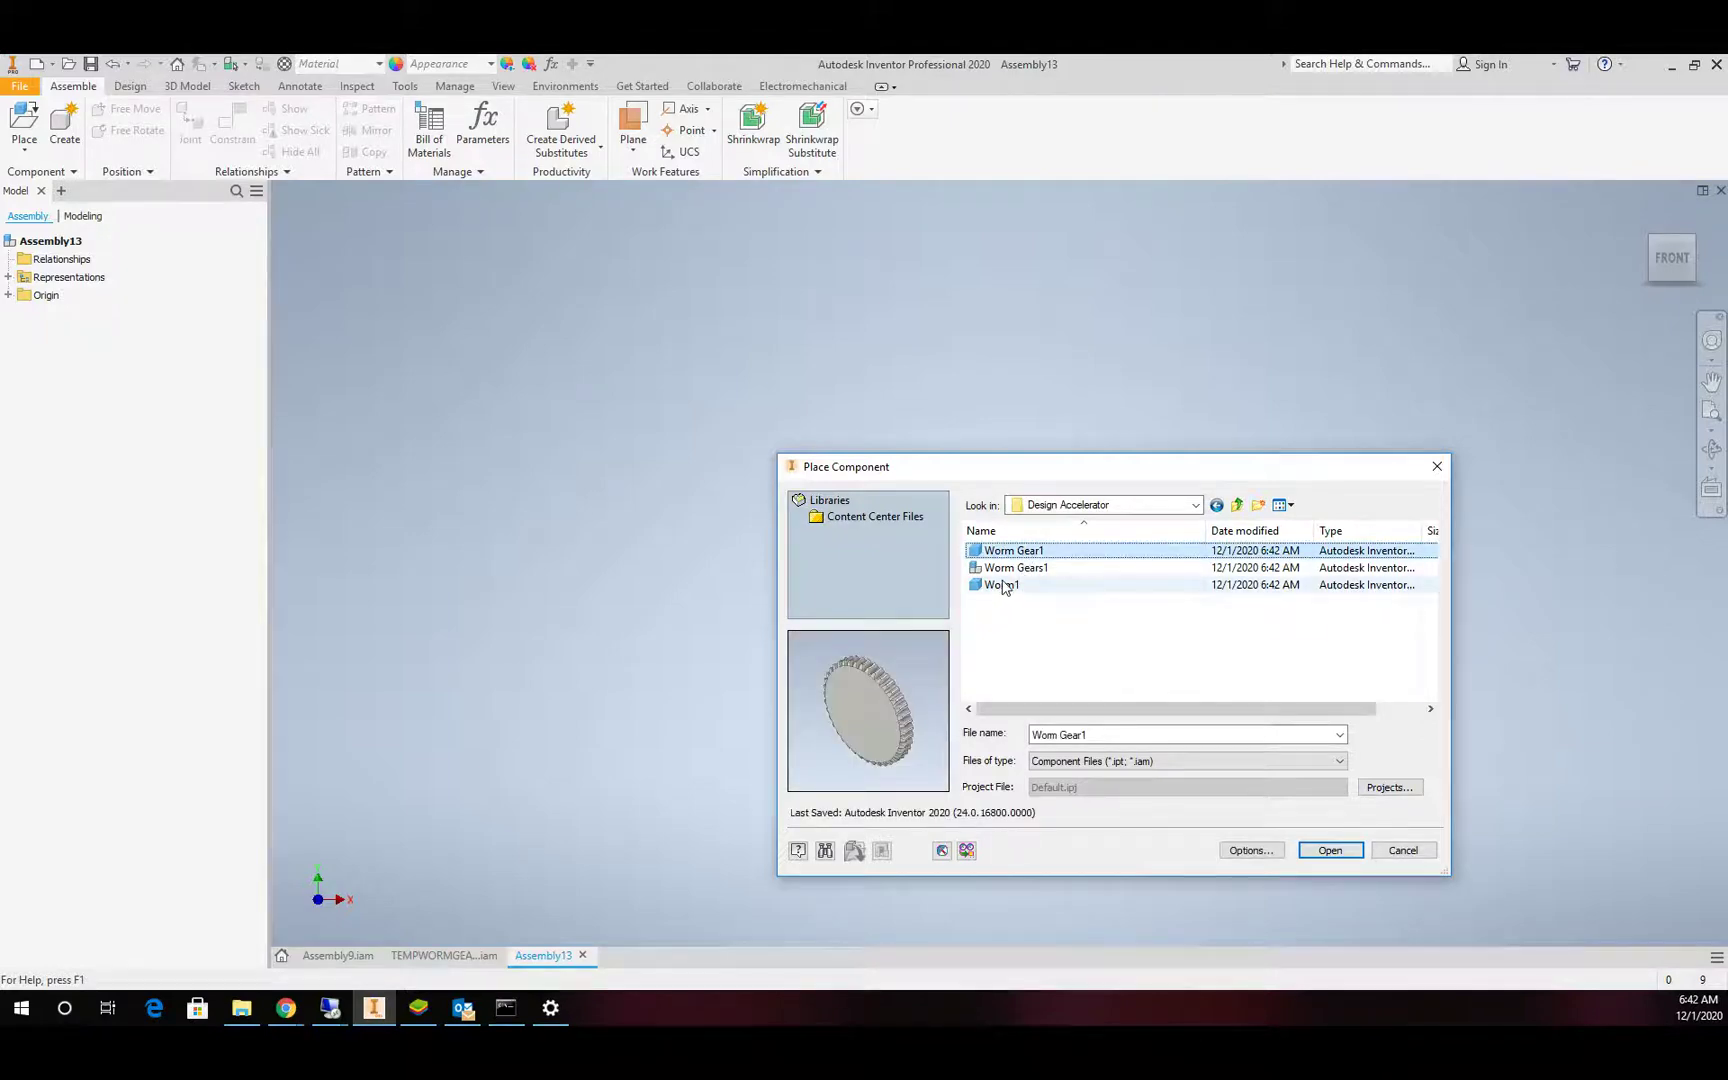
pyautogui.keyDown('ctrl'); pyautogui.click(1004, 586); pyautogui.keyUp('ctrl')
pyautogui.click(1340, 854)
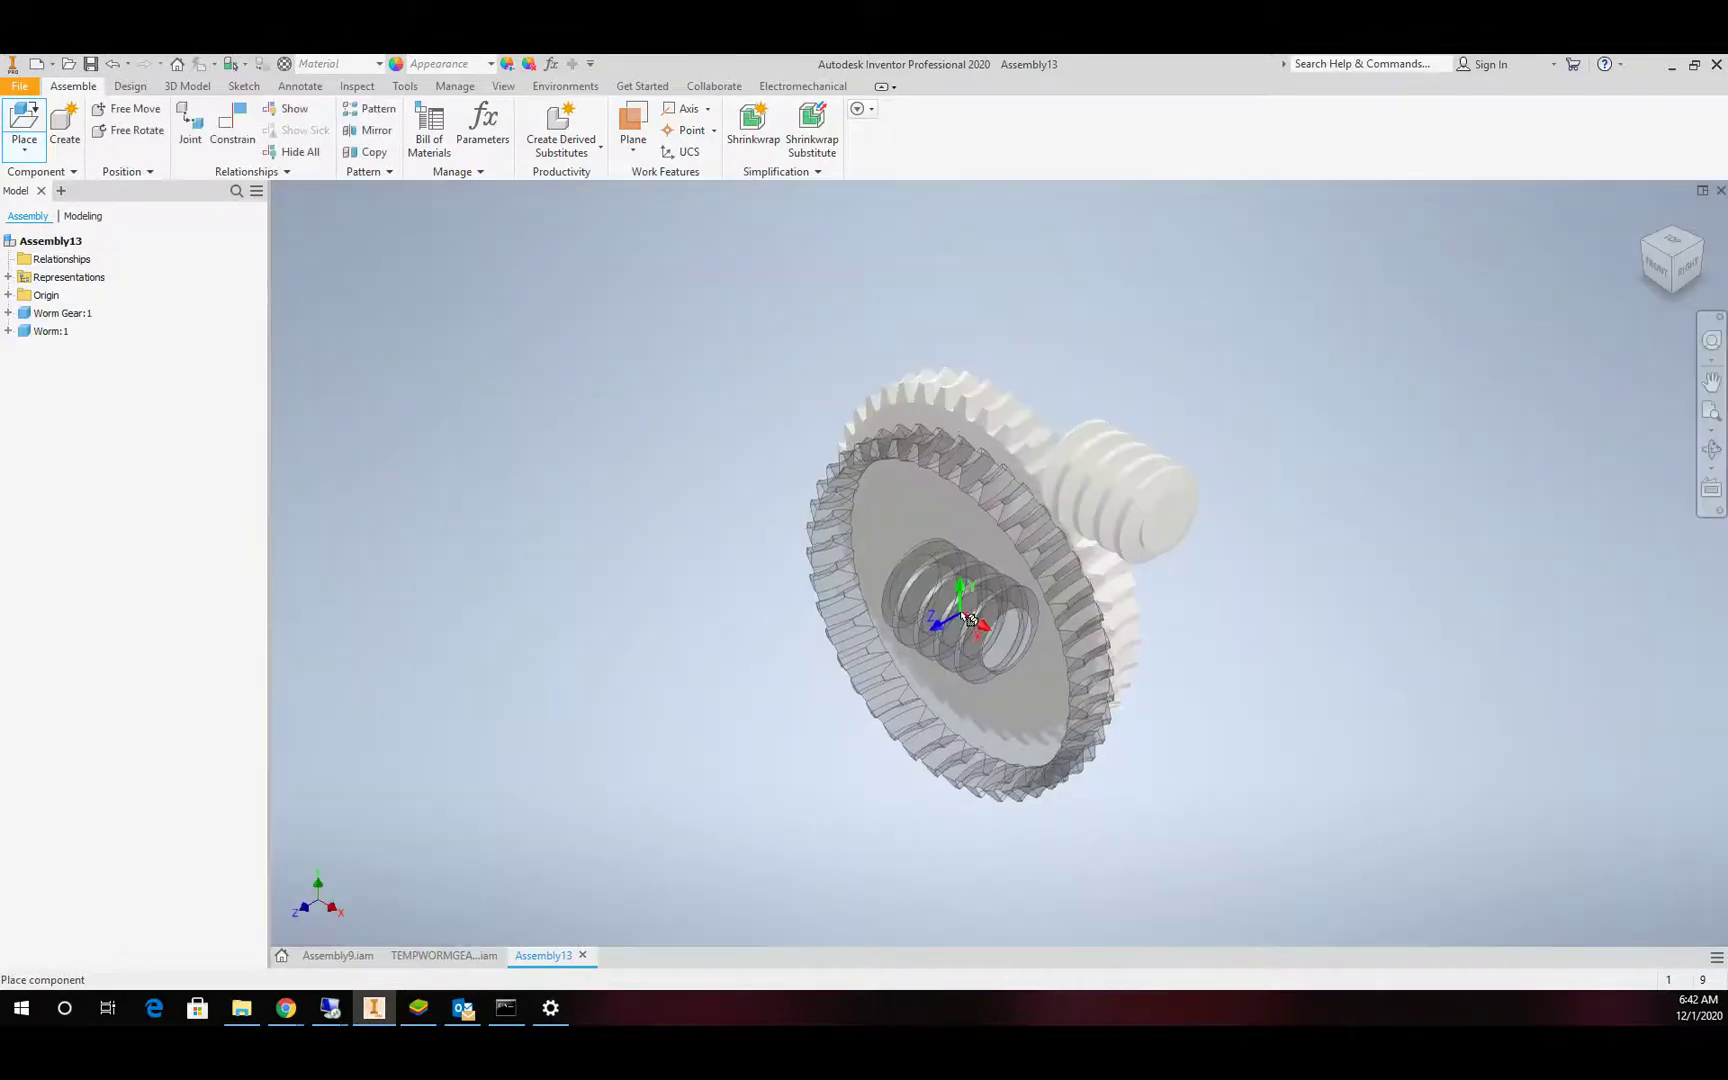
pyautogui.press('Escape')
pyautogui.click(1045, 548)
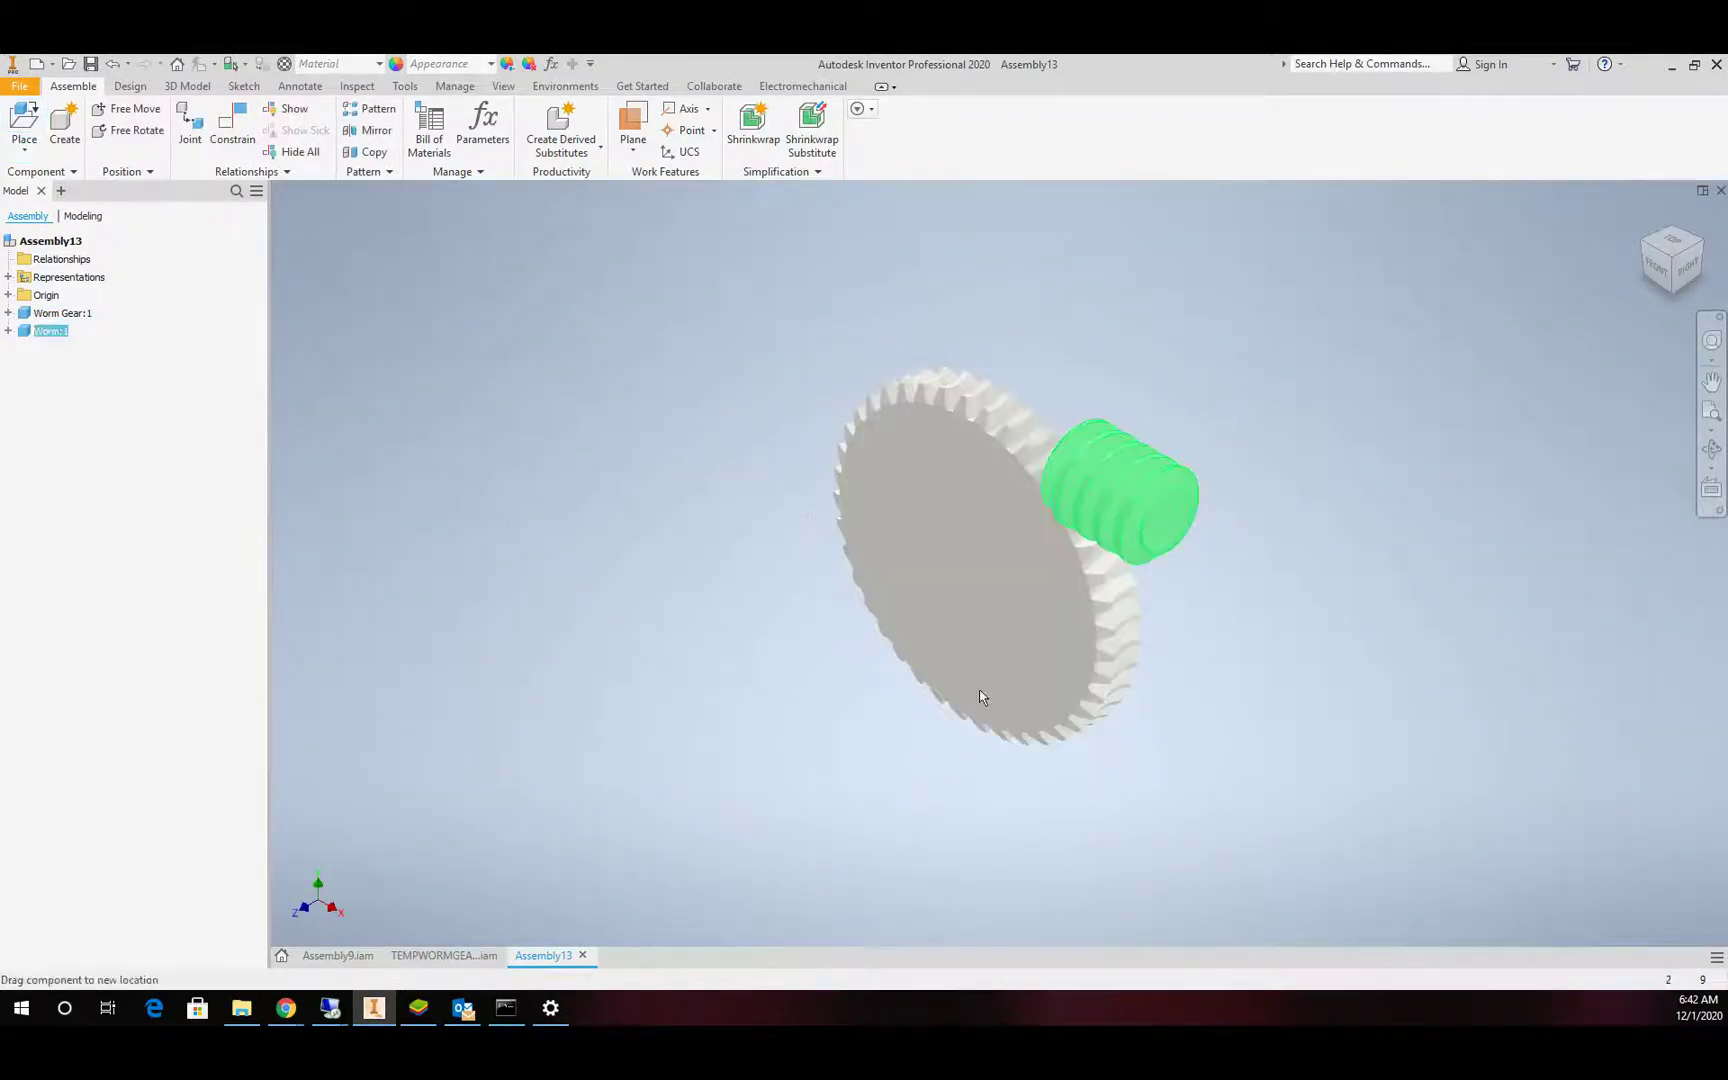
# Move the worm and worm gear apart, leaving the worm below the gear.
pyautogui.moveTo(1110, 495); pyautogui.dragTo(800, 745)
pyautogui.moveTo(918, 610); pyautogui.dragTo(648, 452)
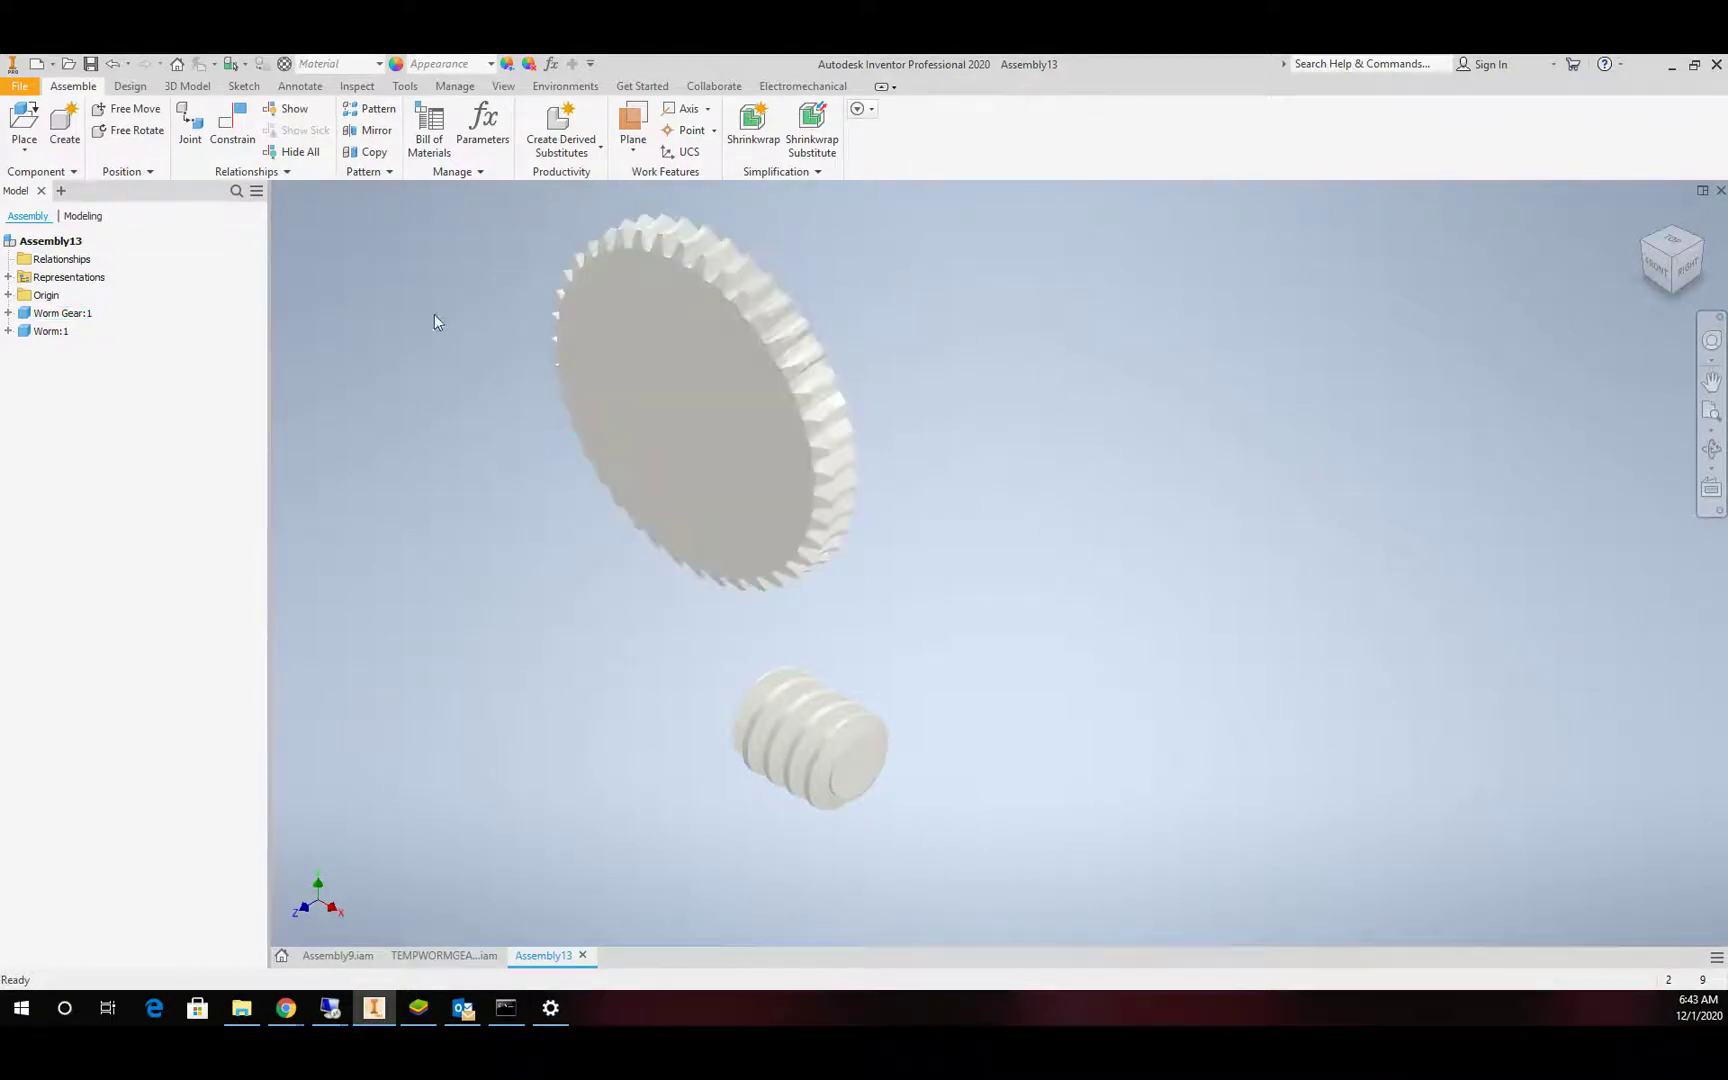
# Examine the worm gear's YZ, XZ and XY origin planes against its body, viewing it from a slightly different angle.
pyautogui.click(8, 313)
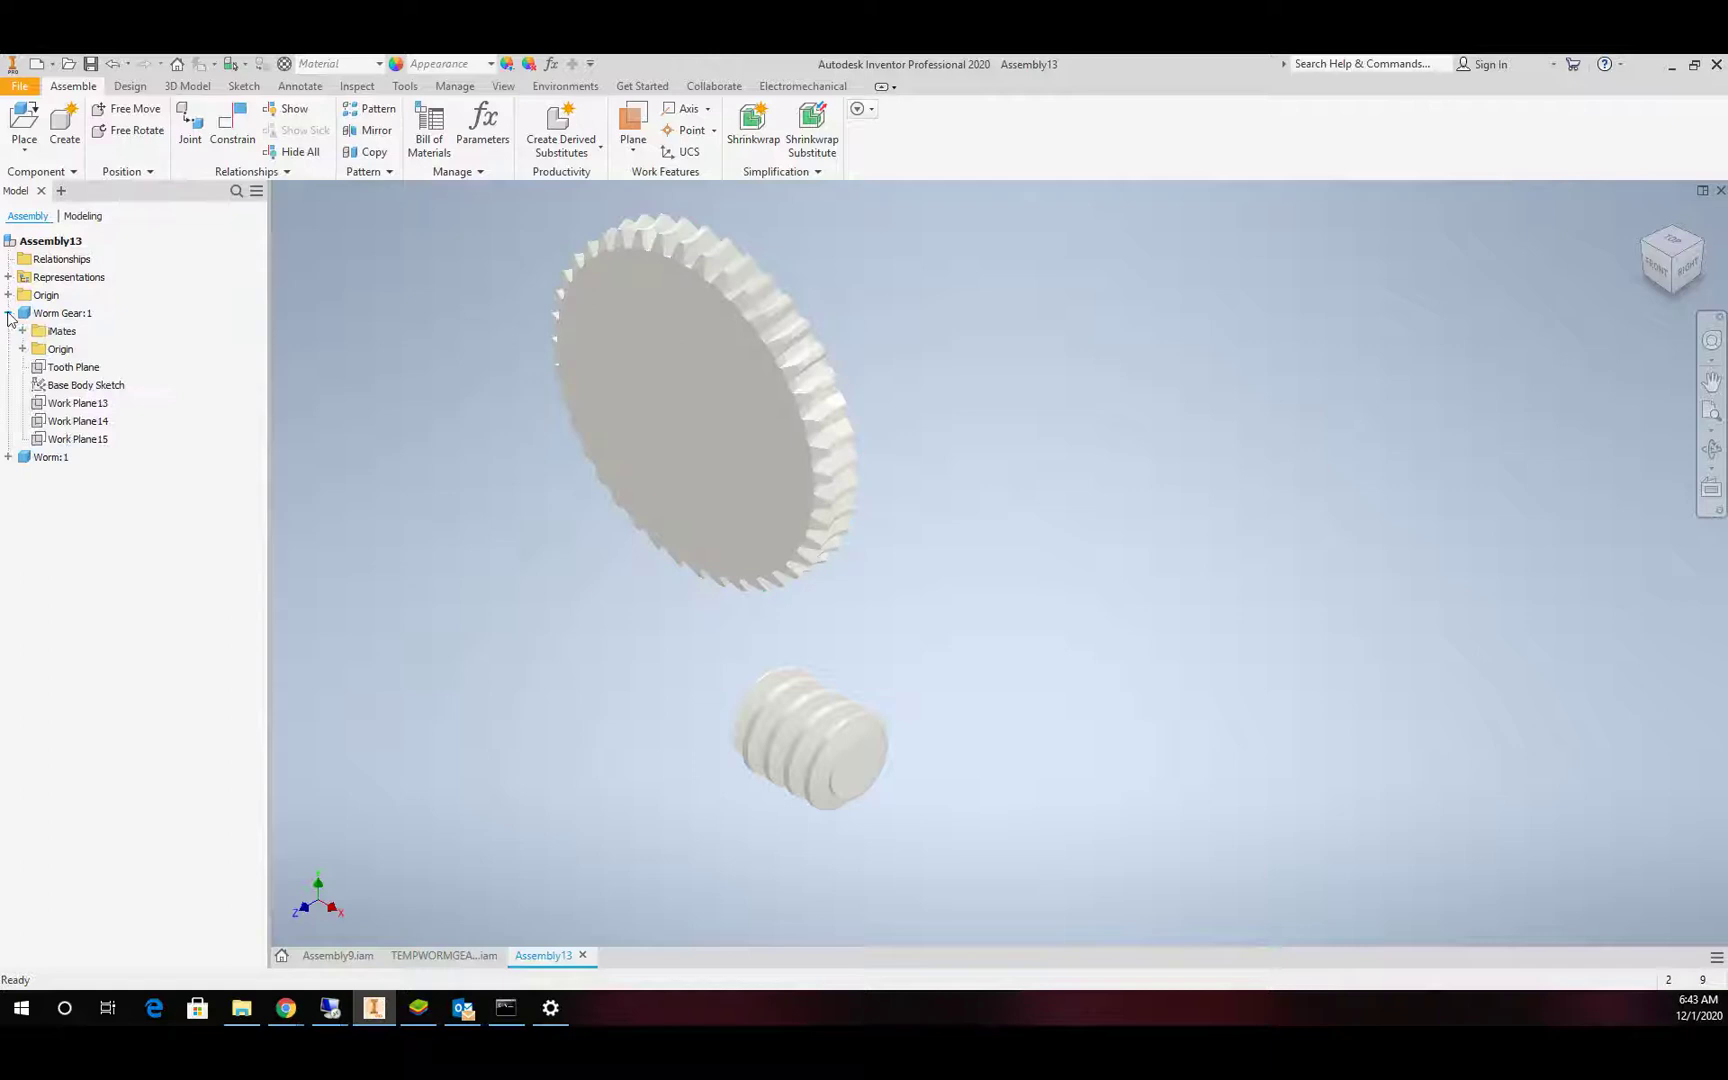
pyautogui.click(22, 349)
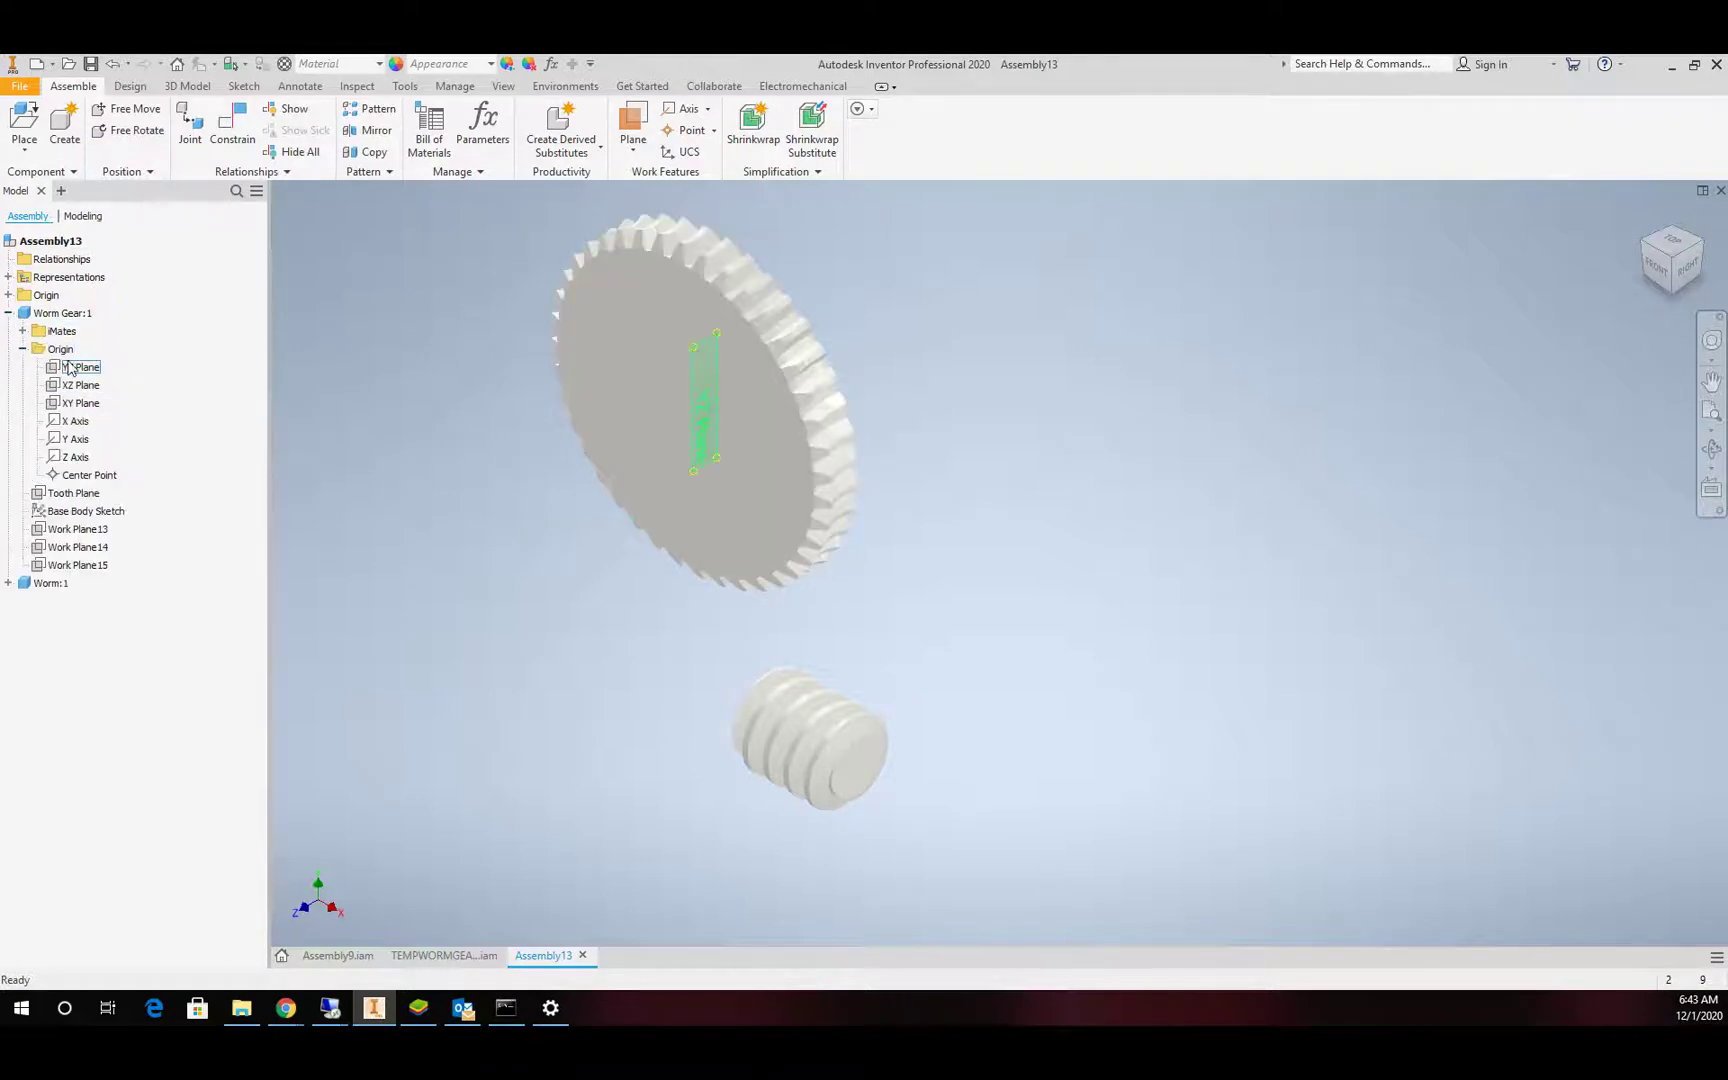
pyautogui.click(64, 422)
pyautogui.click(72, 367)
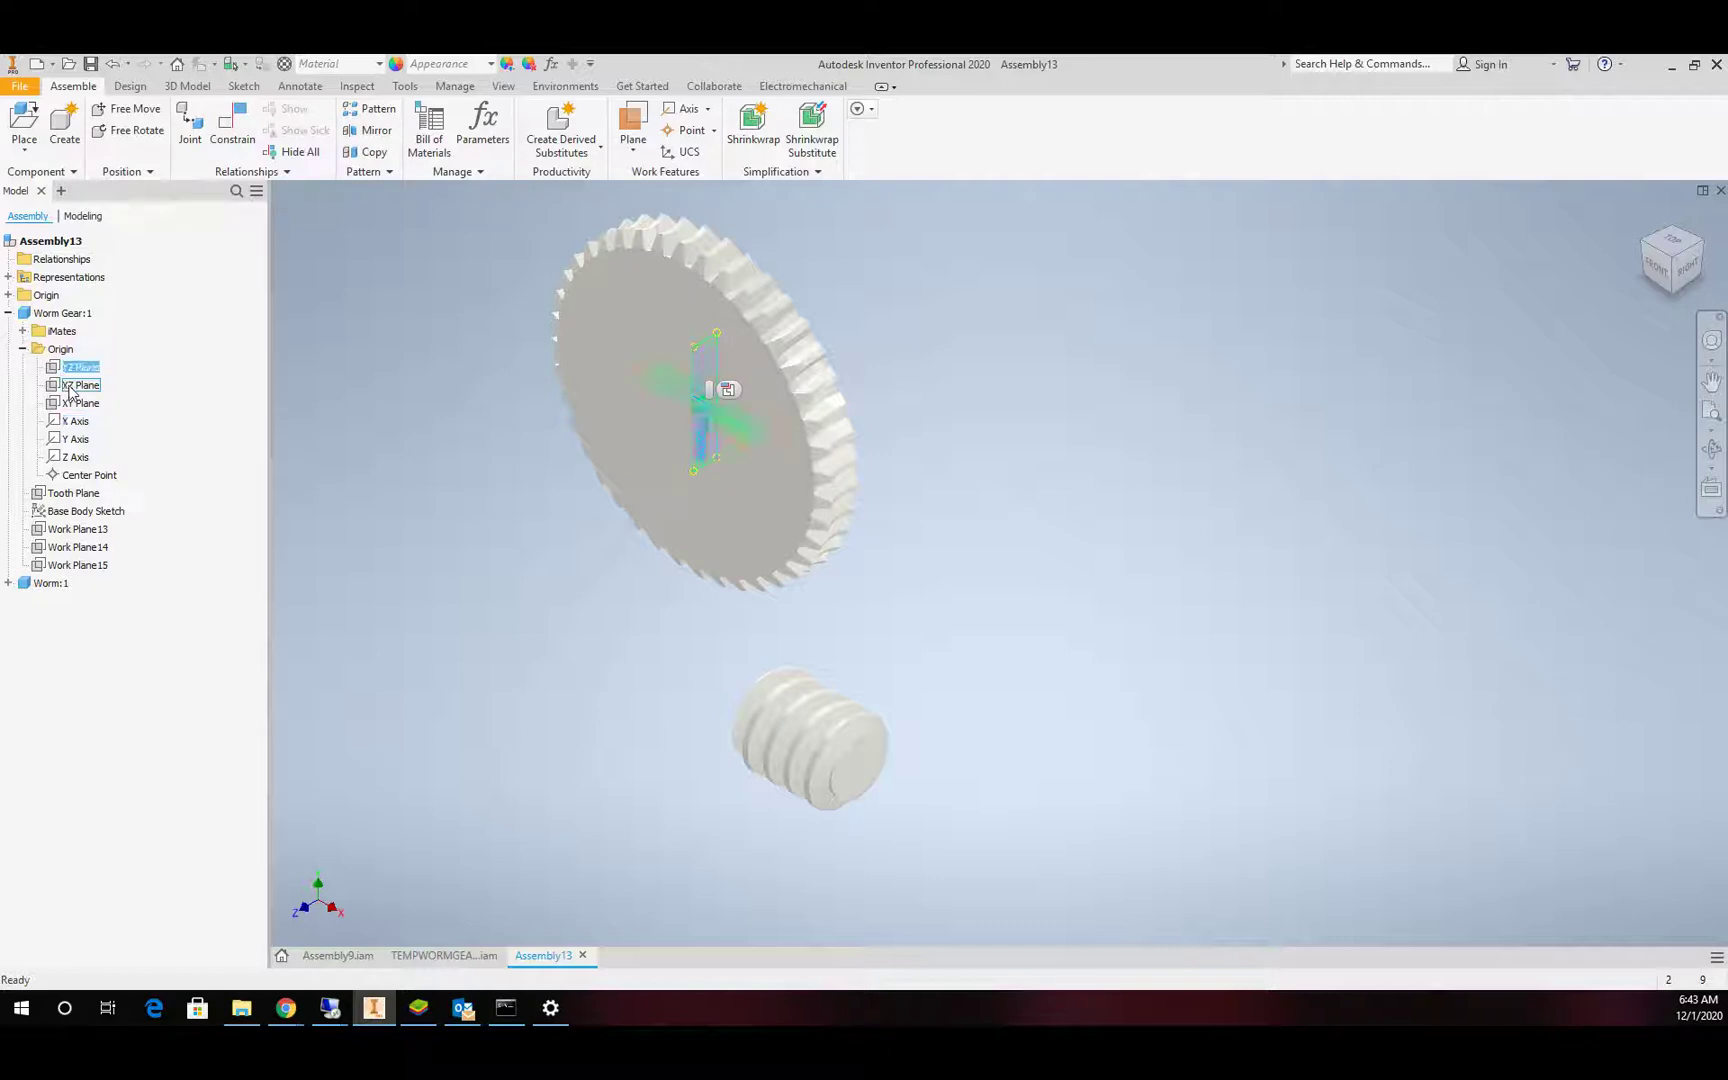
pyautogui.click(70, 391)
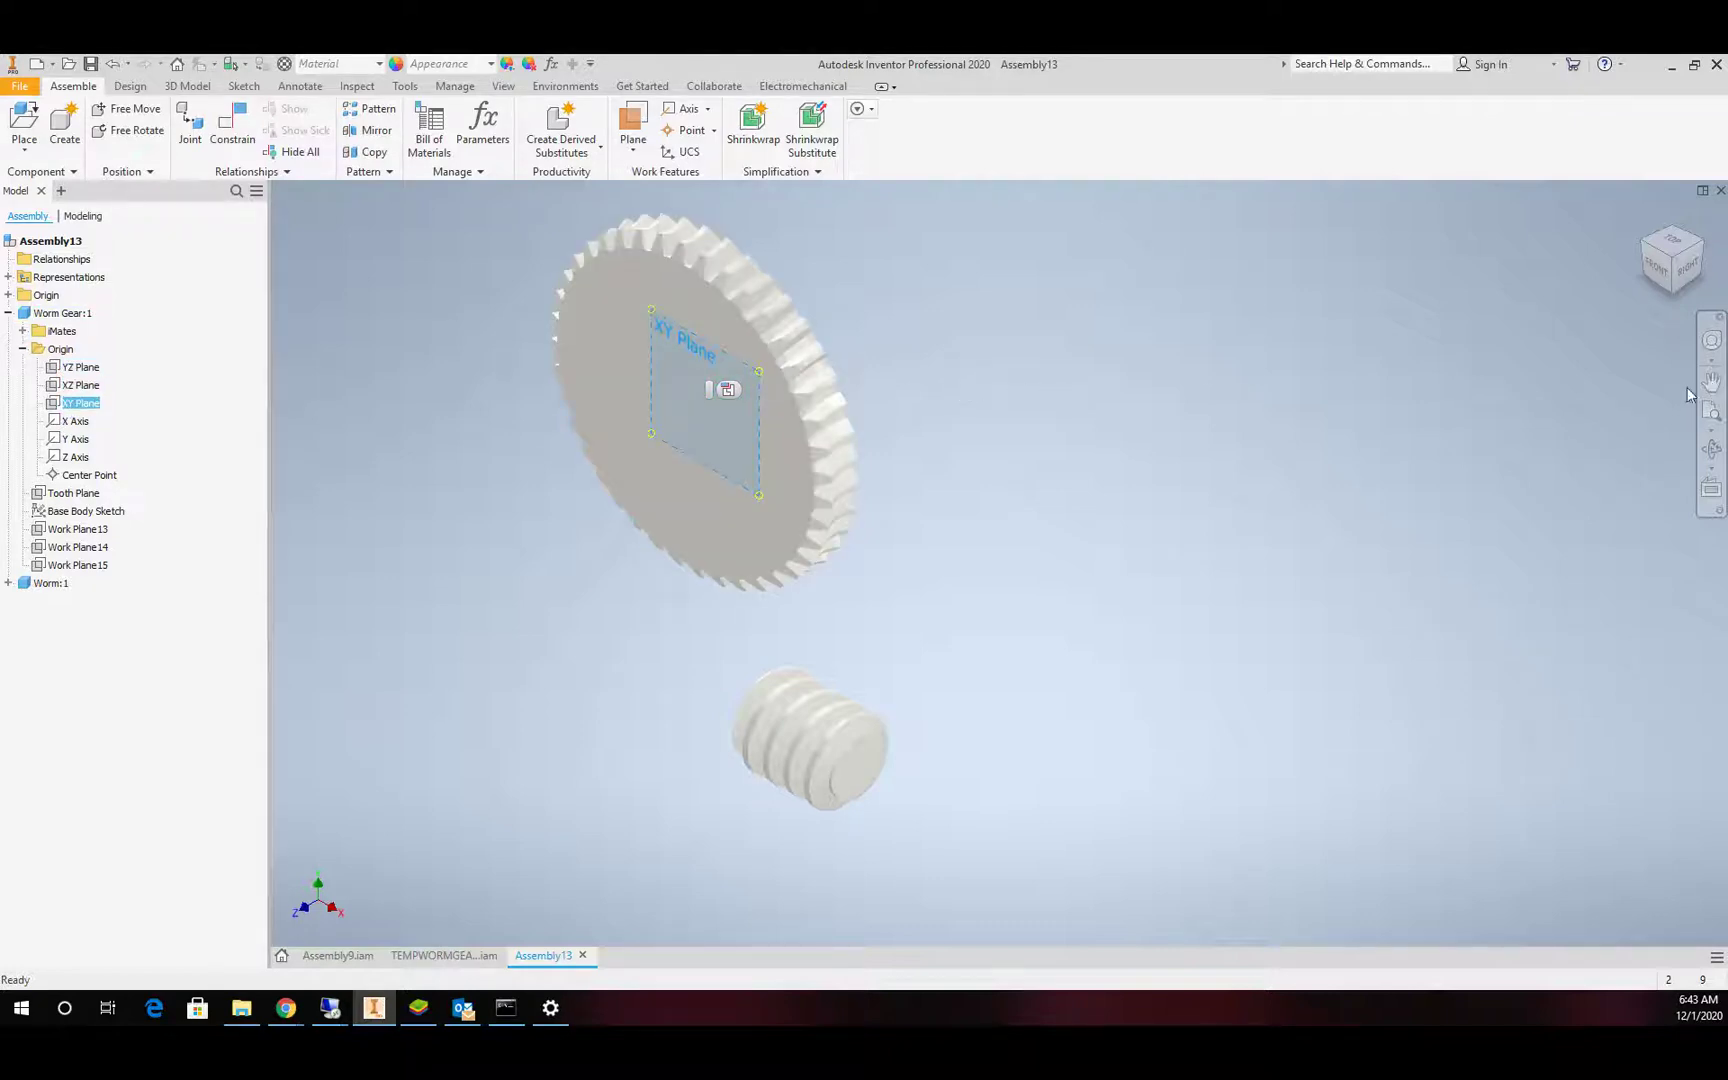
pyautogui.click(1713, 450)
pyautogui.moveTo(1043, 489); pyautogui.dragTo(1026, 447)
pyautogui.press('Escape')
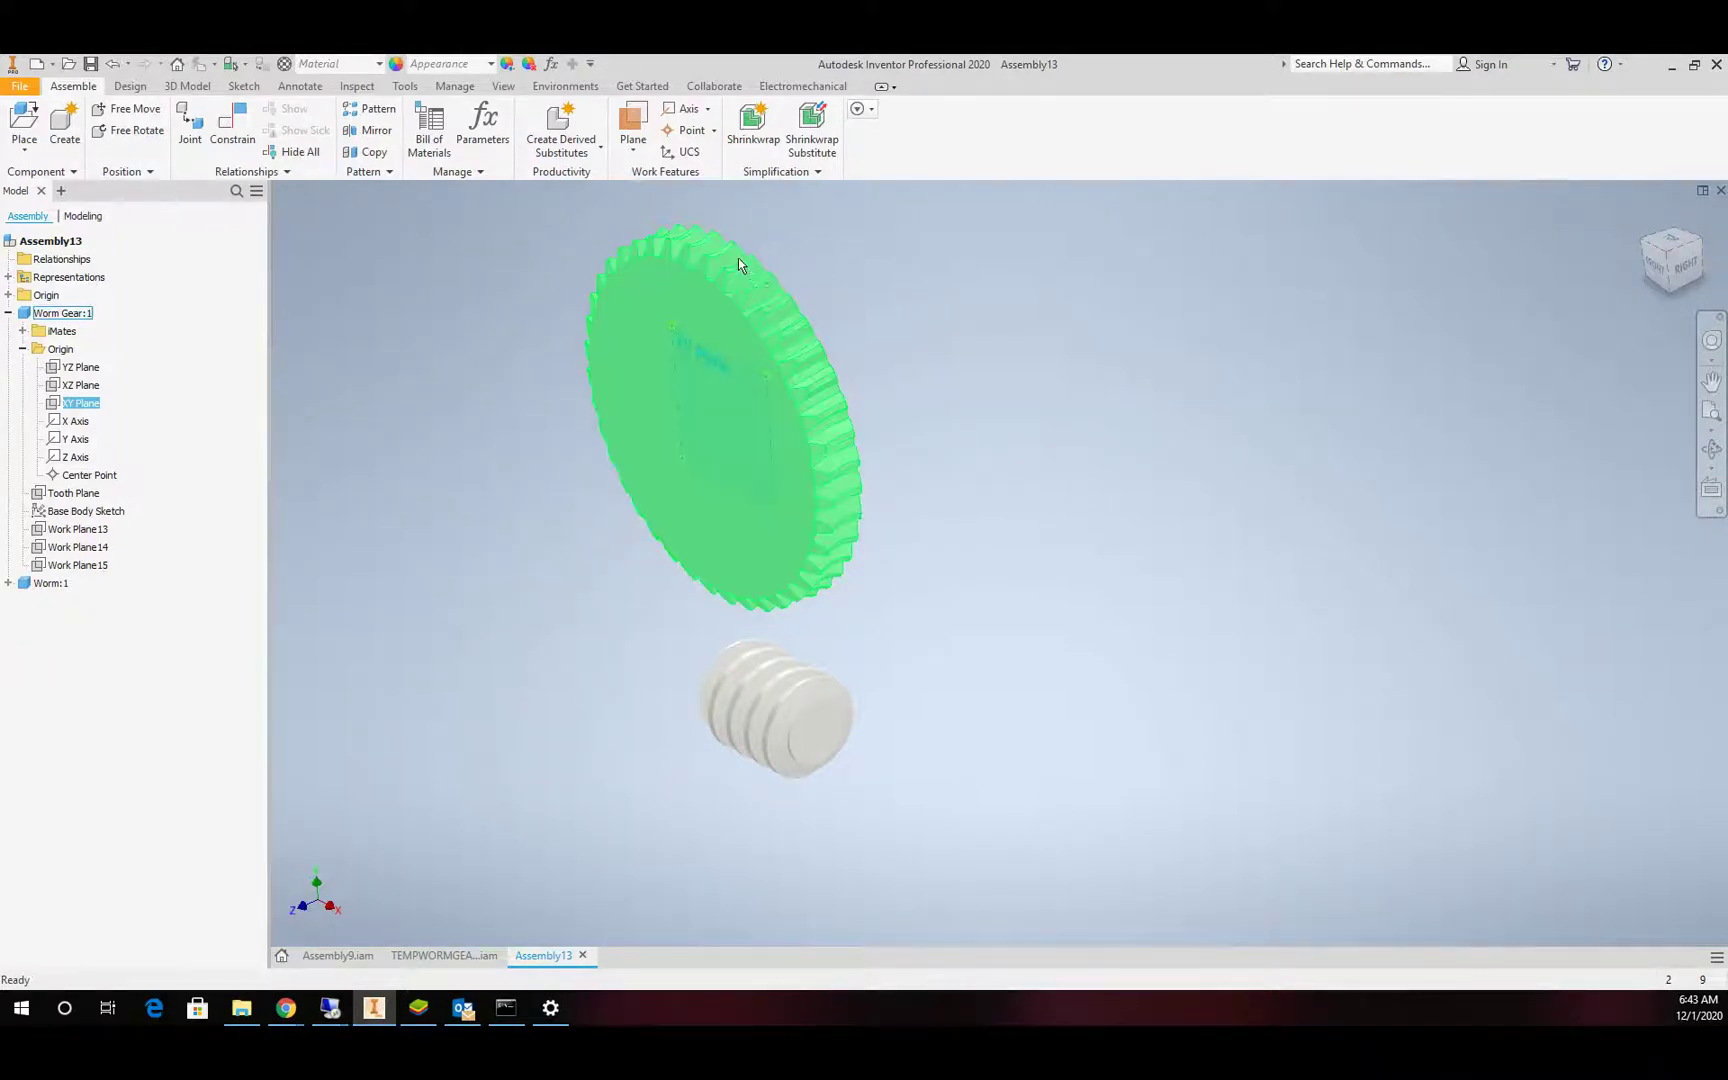
pyautogui.click(1053, 371)
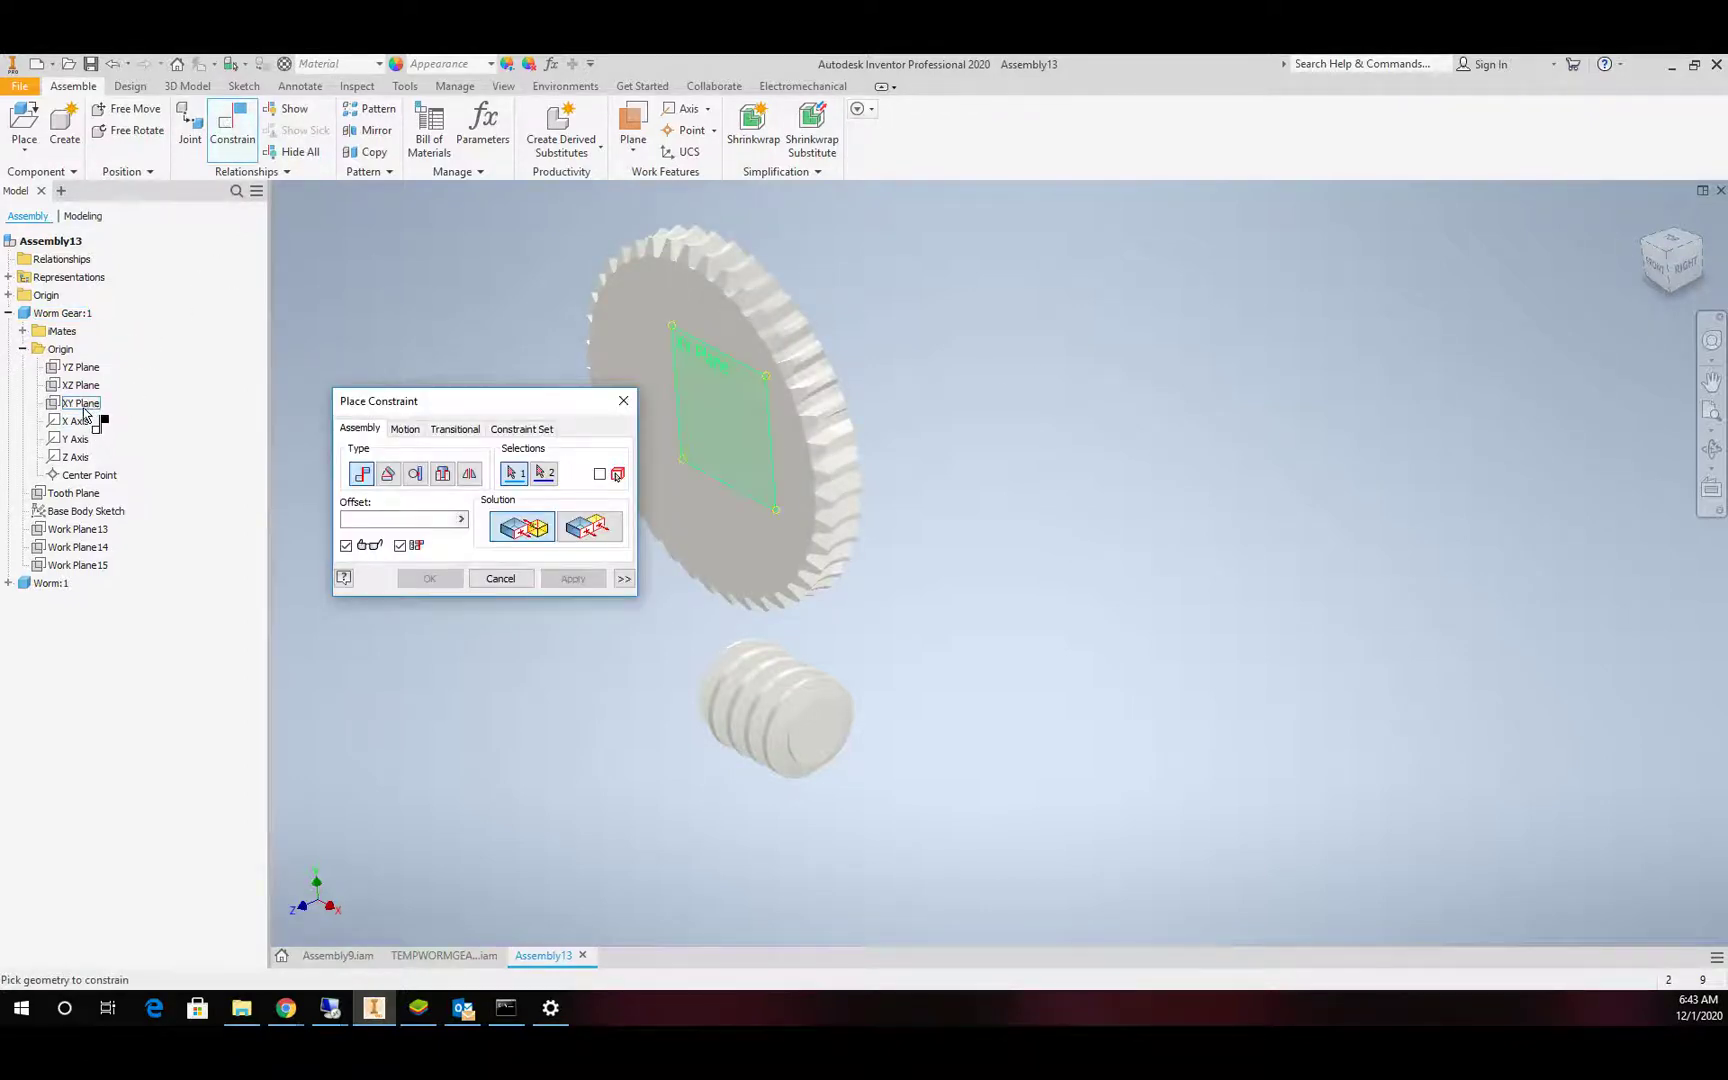
# Constrain the worm gear's XY plane flush with the assembly's XY plane, without a predicted offset, and test its remaining movement.
pyautogui.click(81, 403)
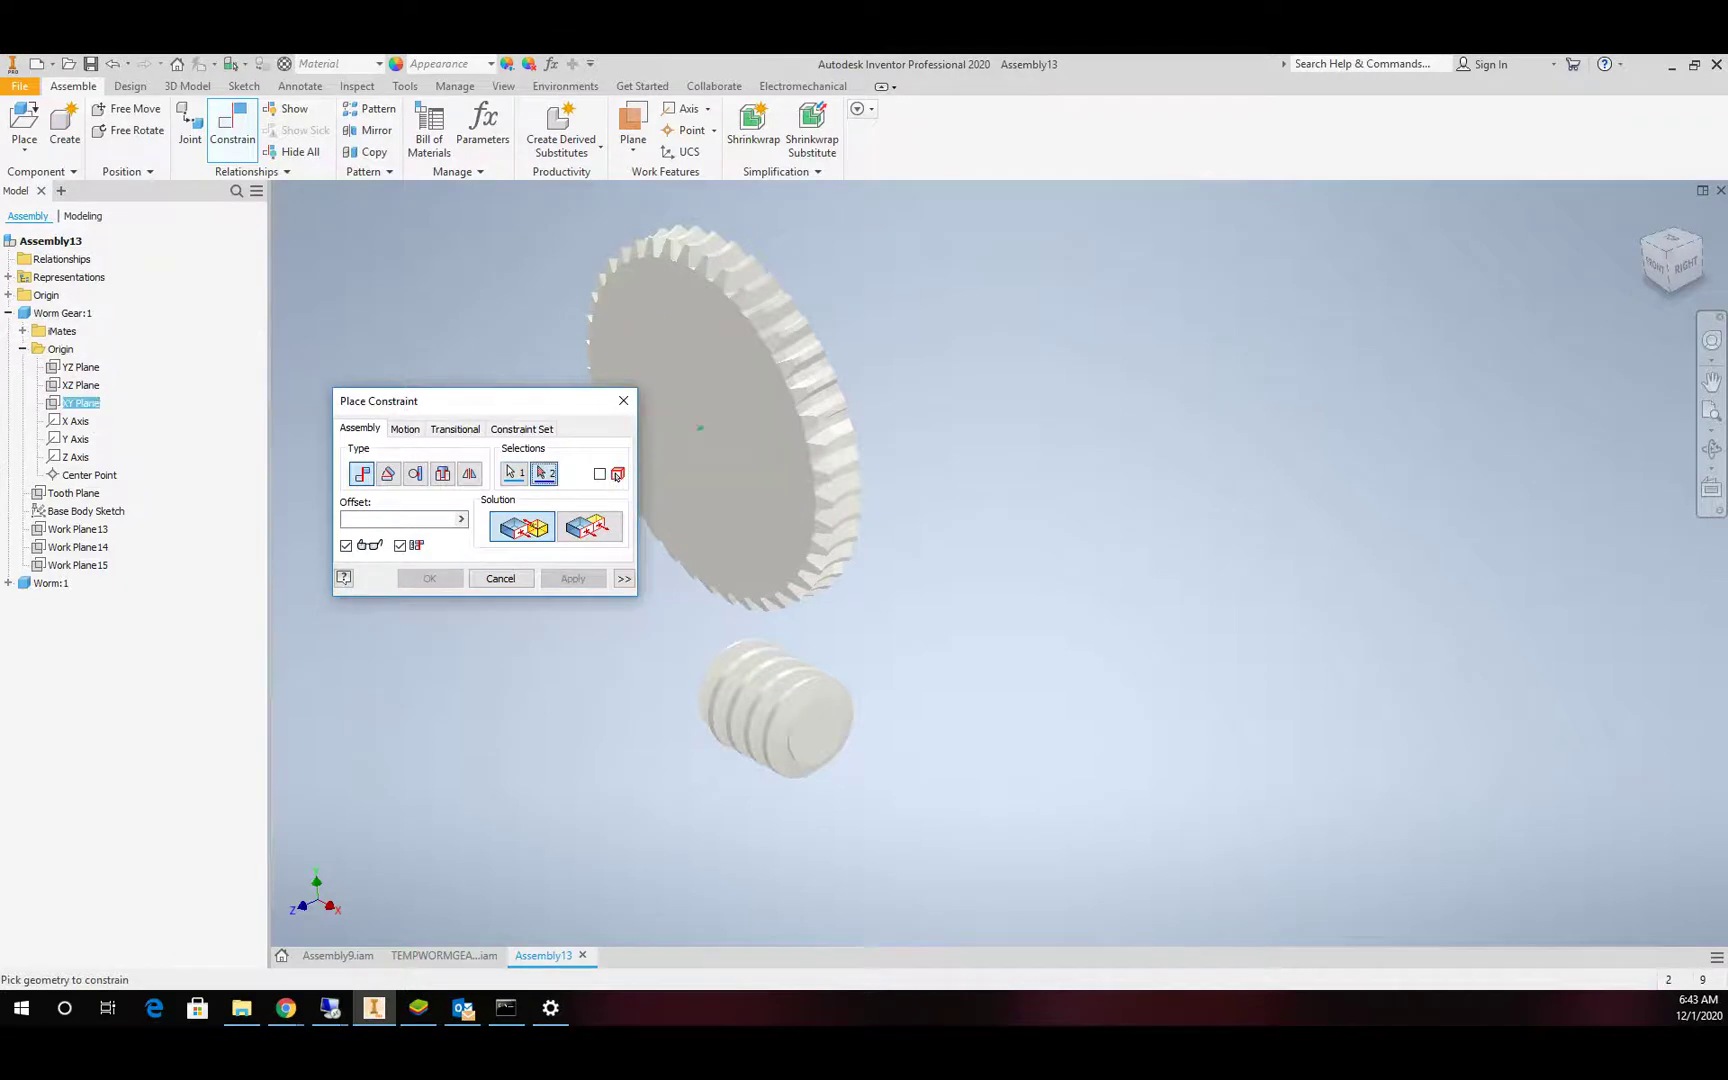
pyautogui.click(9, 295)
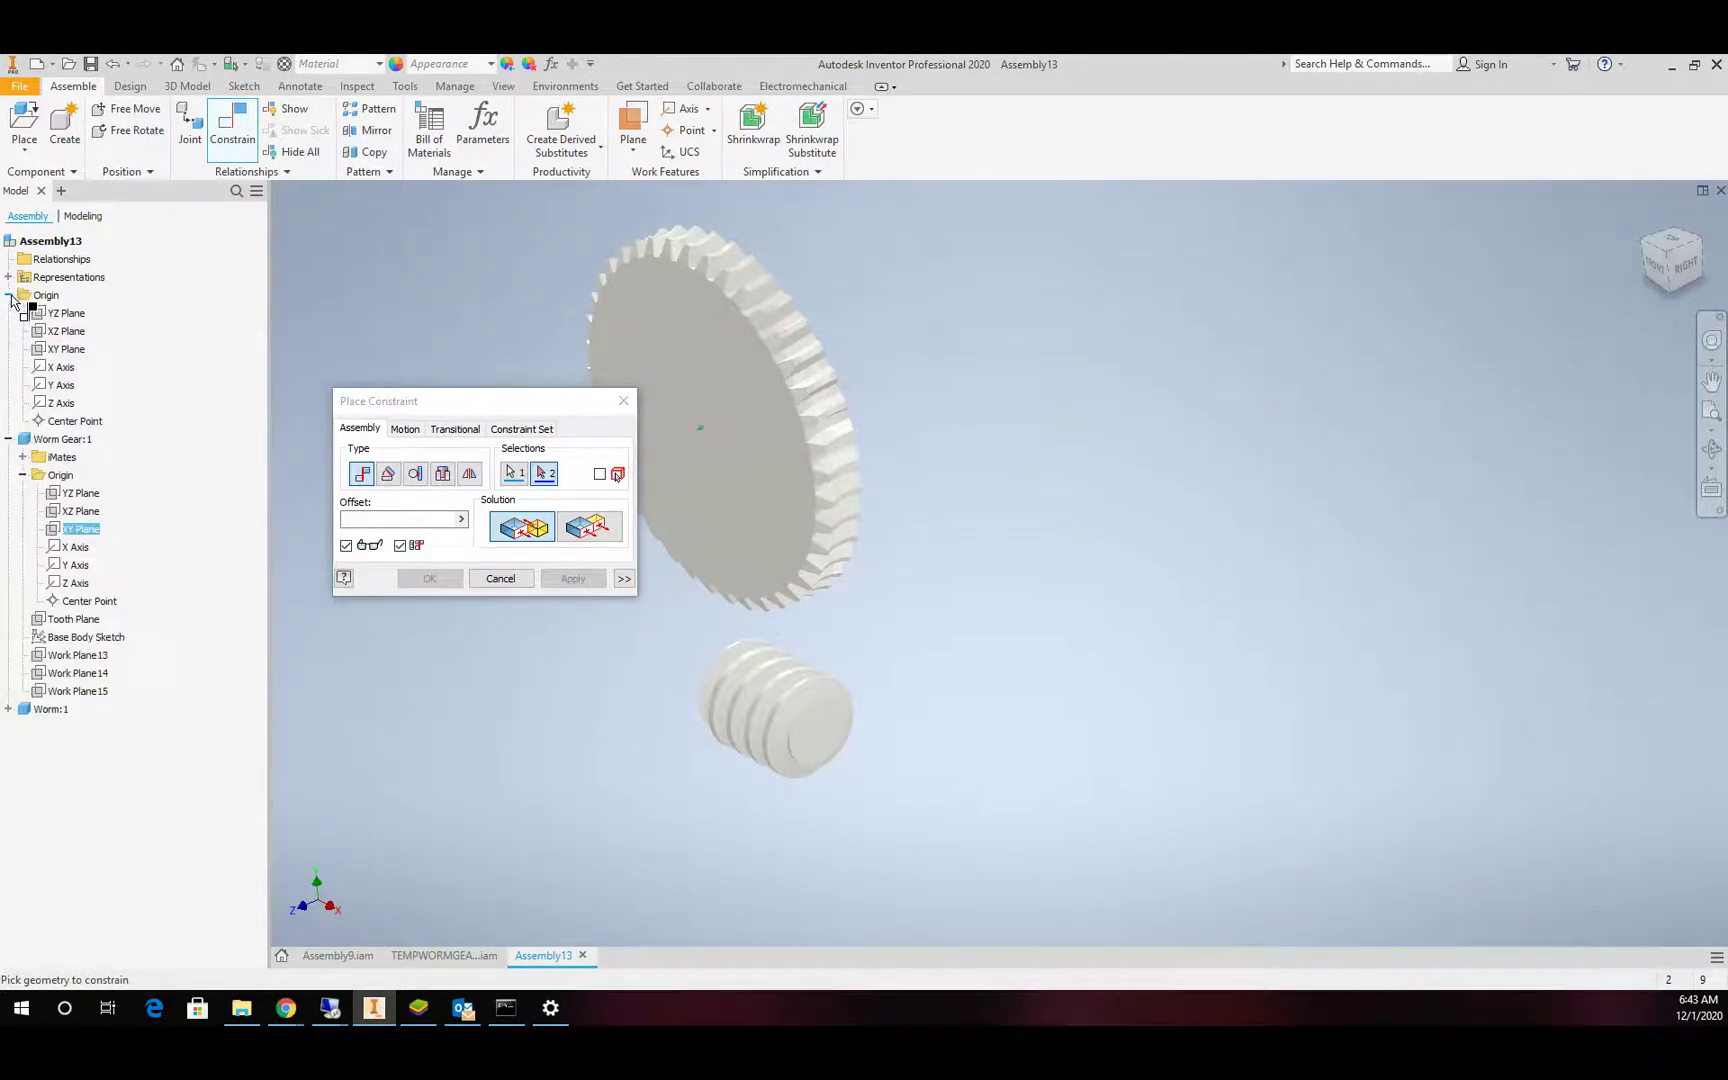
pyautogui.click(46, 349)
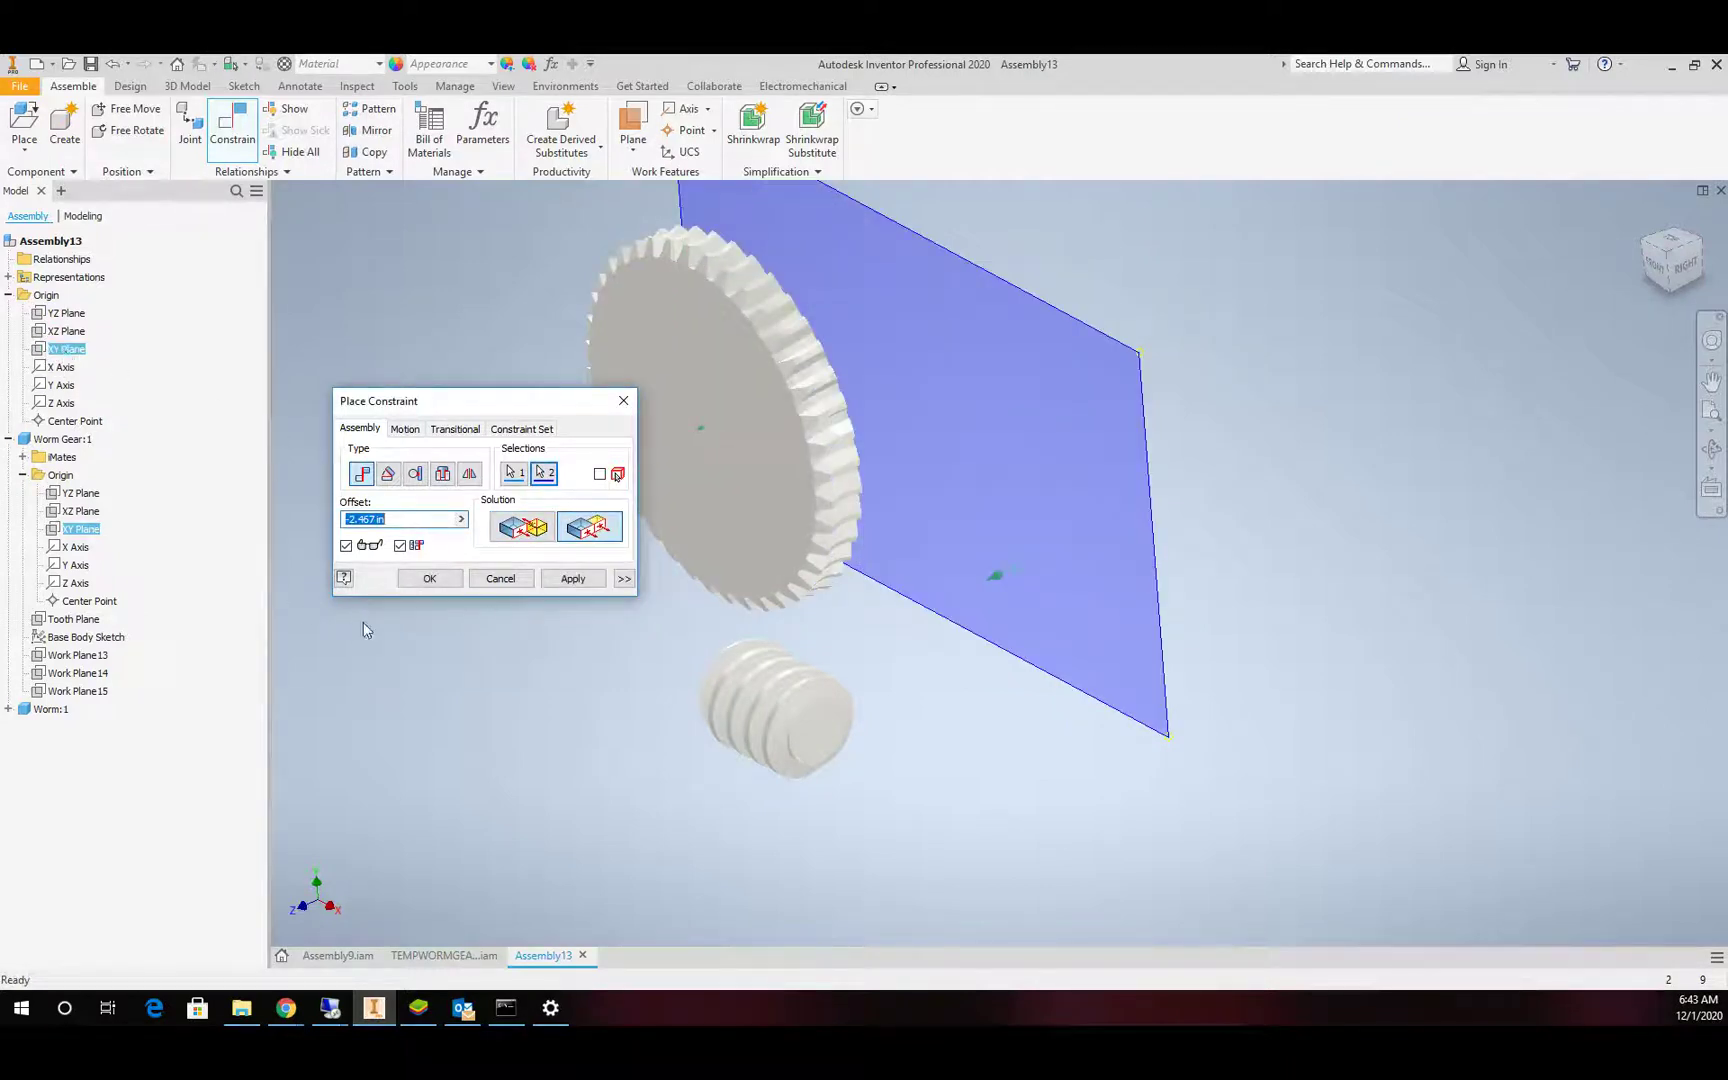
pyautogui.click(401, 546)
pyautogui.click(399, 545)
pyautogui.click(429, 578)
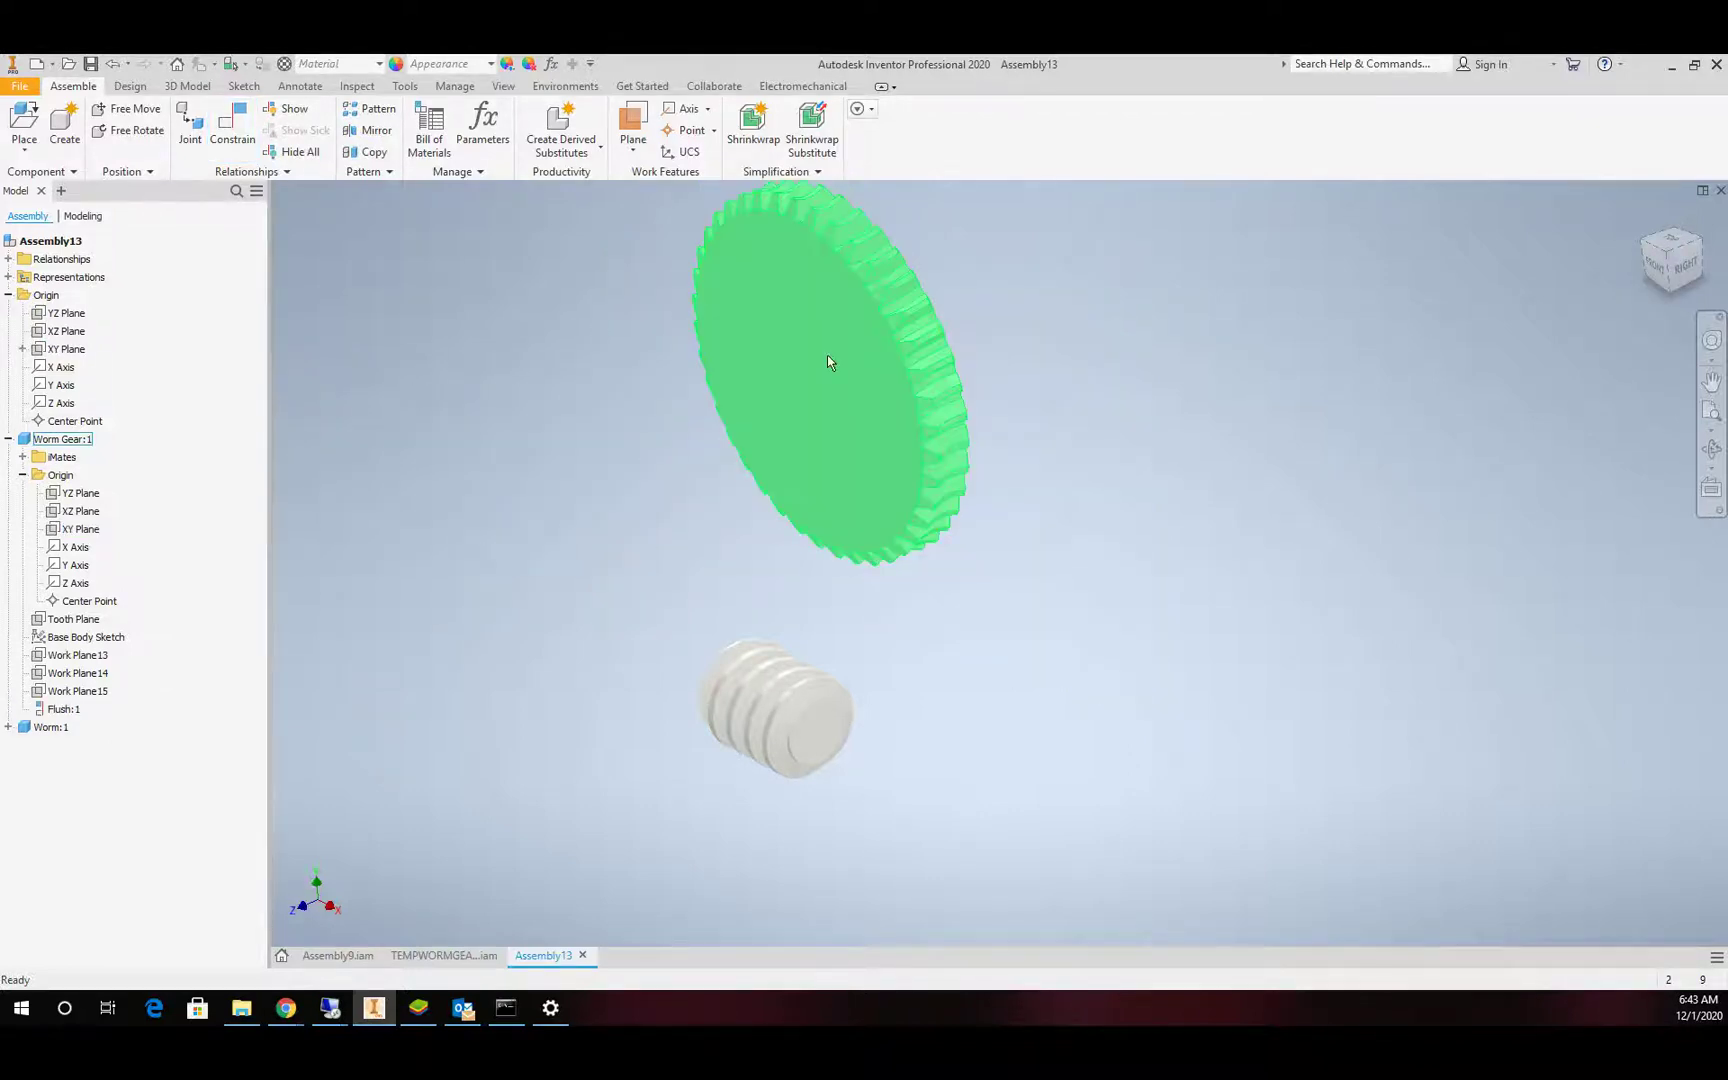
pyautogui.moveTo(828, 355); pyautogui.dragTo(777, 355)
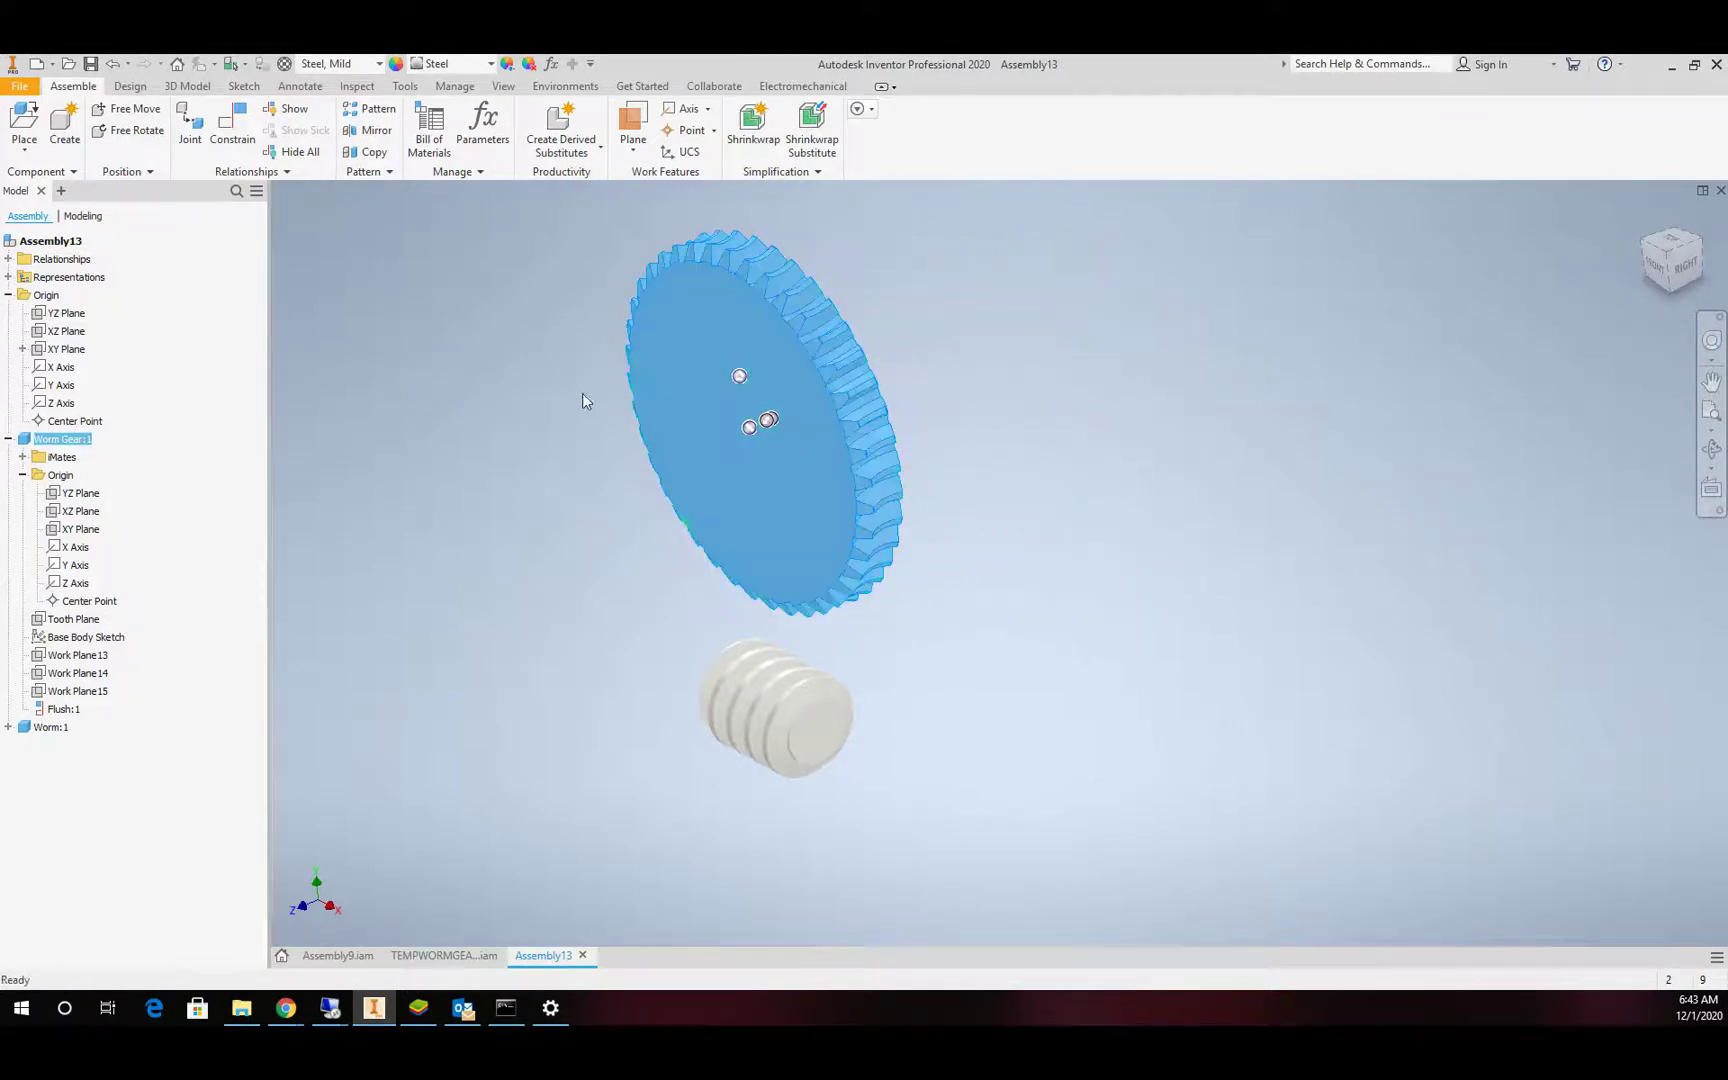
pyautogui.click(535, 402)
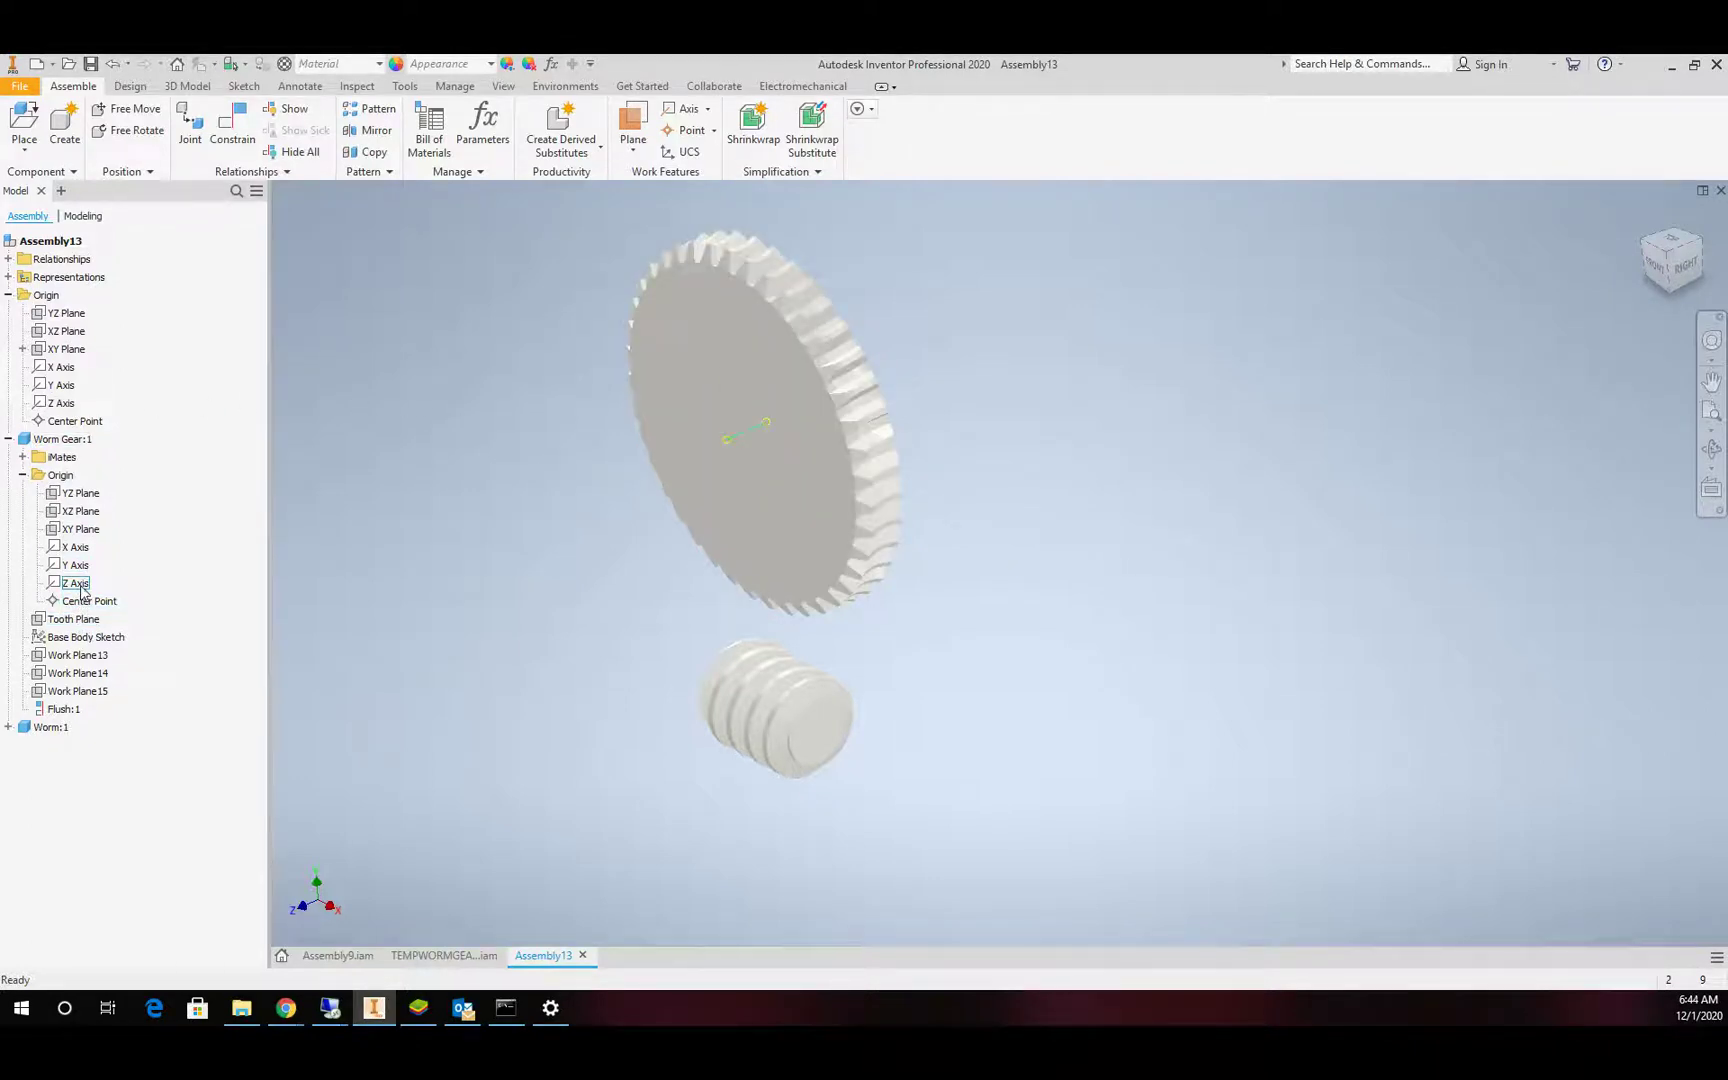
# Mate the worm gear's Z axis to the assembly's Z axis at 0.000 in offset and rotate the gear to test it.
pyautogui.click(80, 585)
pyautogui.click(233, 125)
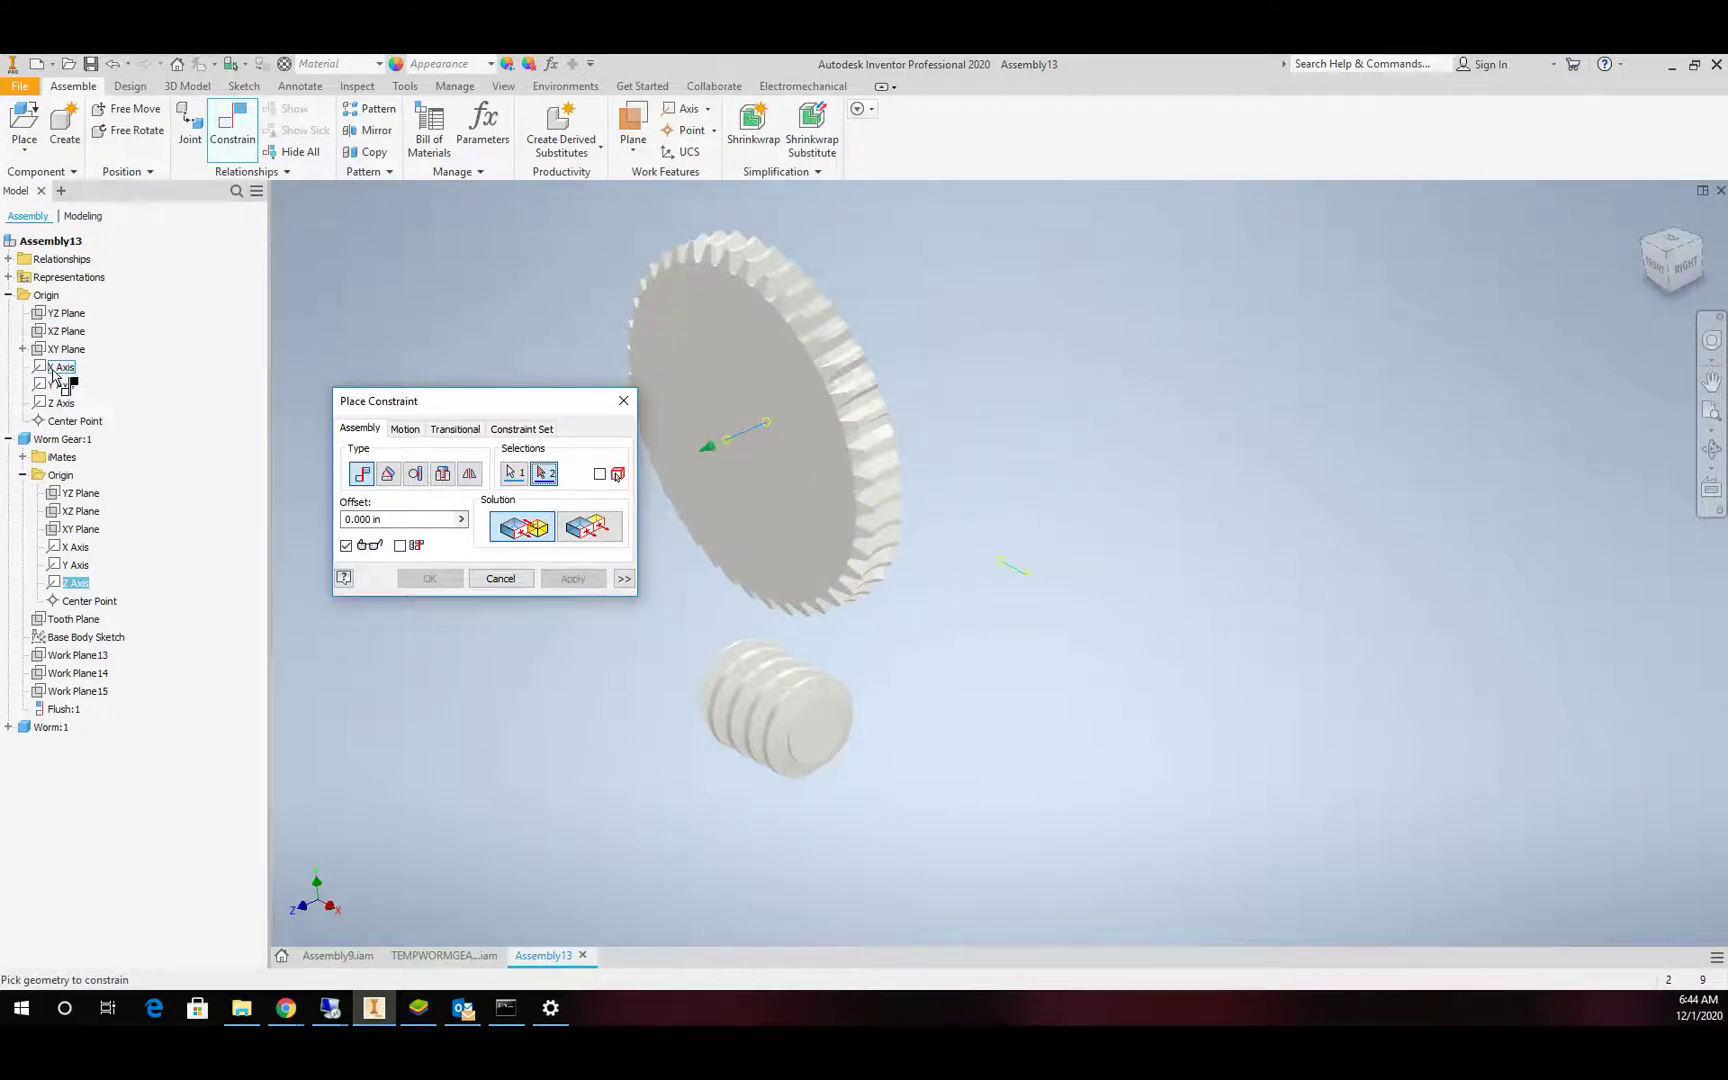
pyautogui.click(66, 403)
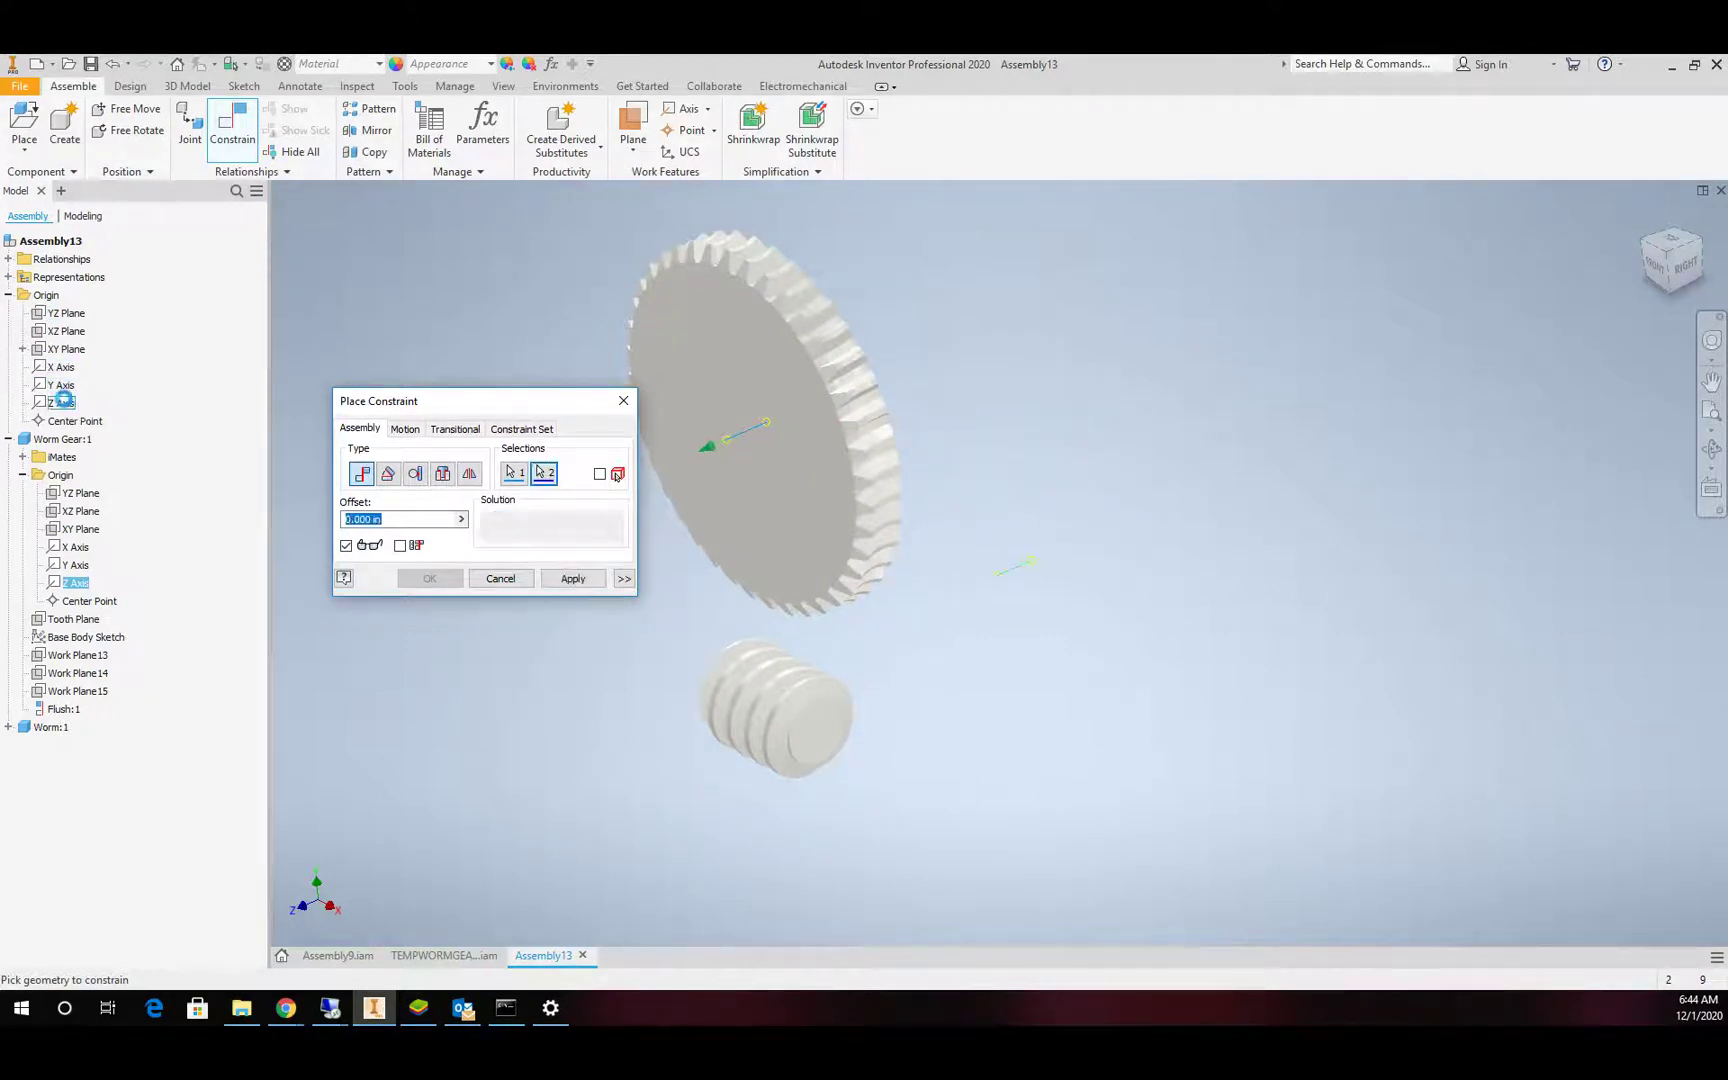
pyautogui.click(428, 580)
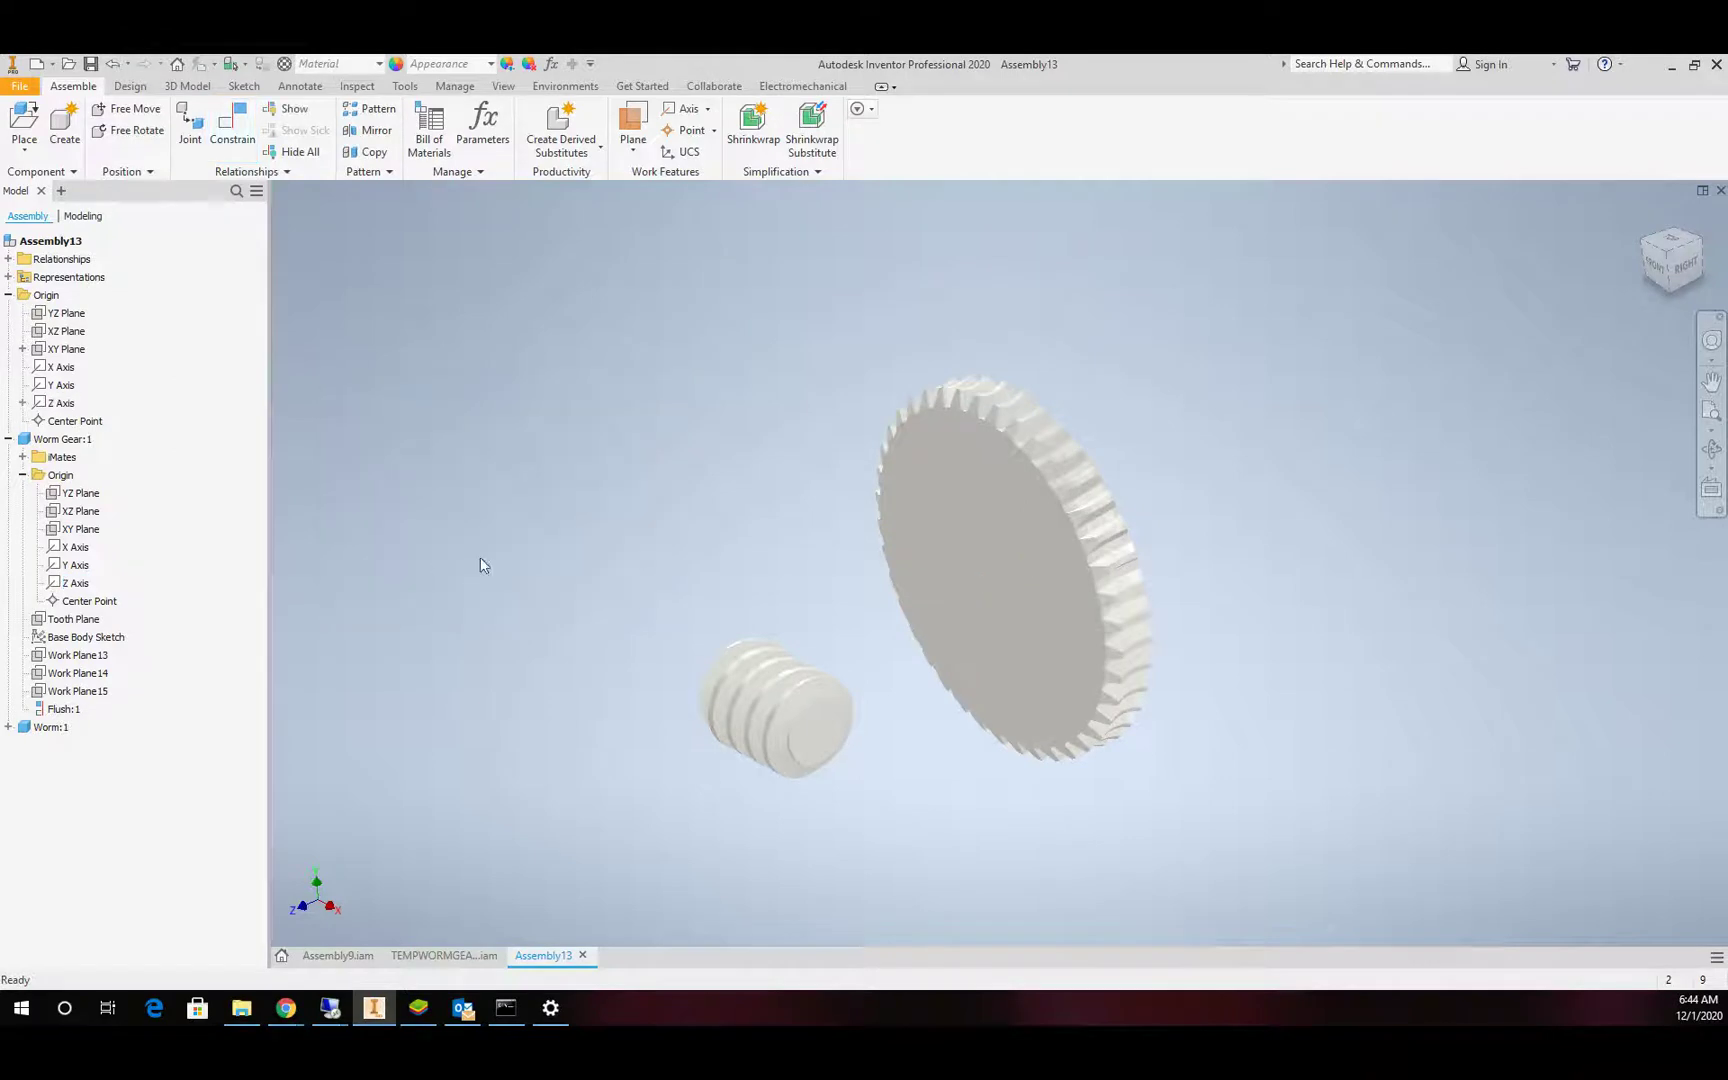
pyautogui.moveTo(1060, 440); pyautogui.dragTo(990, 570)
pyautogui.scroll(-3, 1131, 510)
pyautogui.scroll(3, 1135, 520)
pyautogui.scroll(-3, 1135, 520)
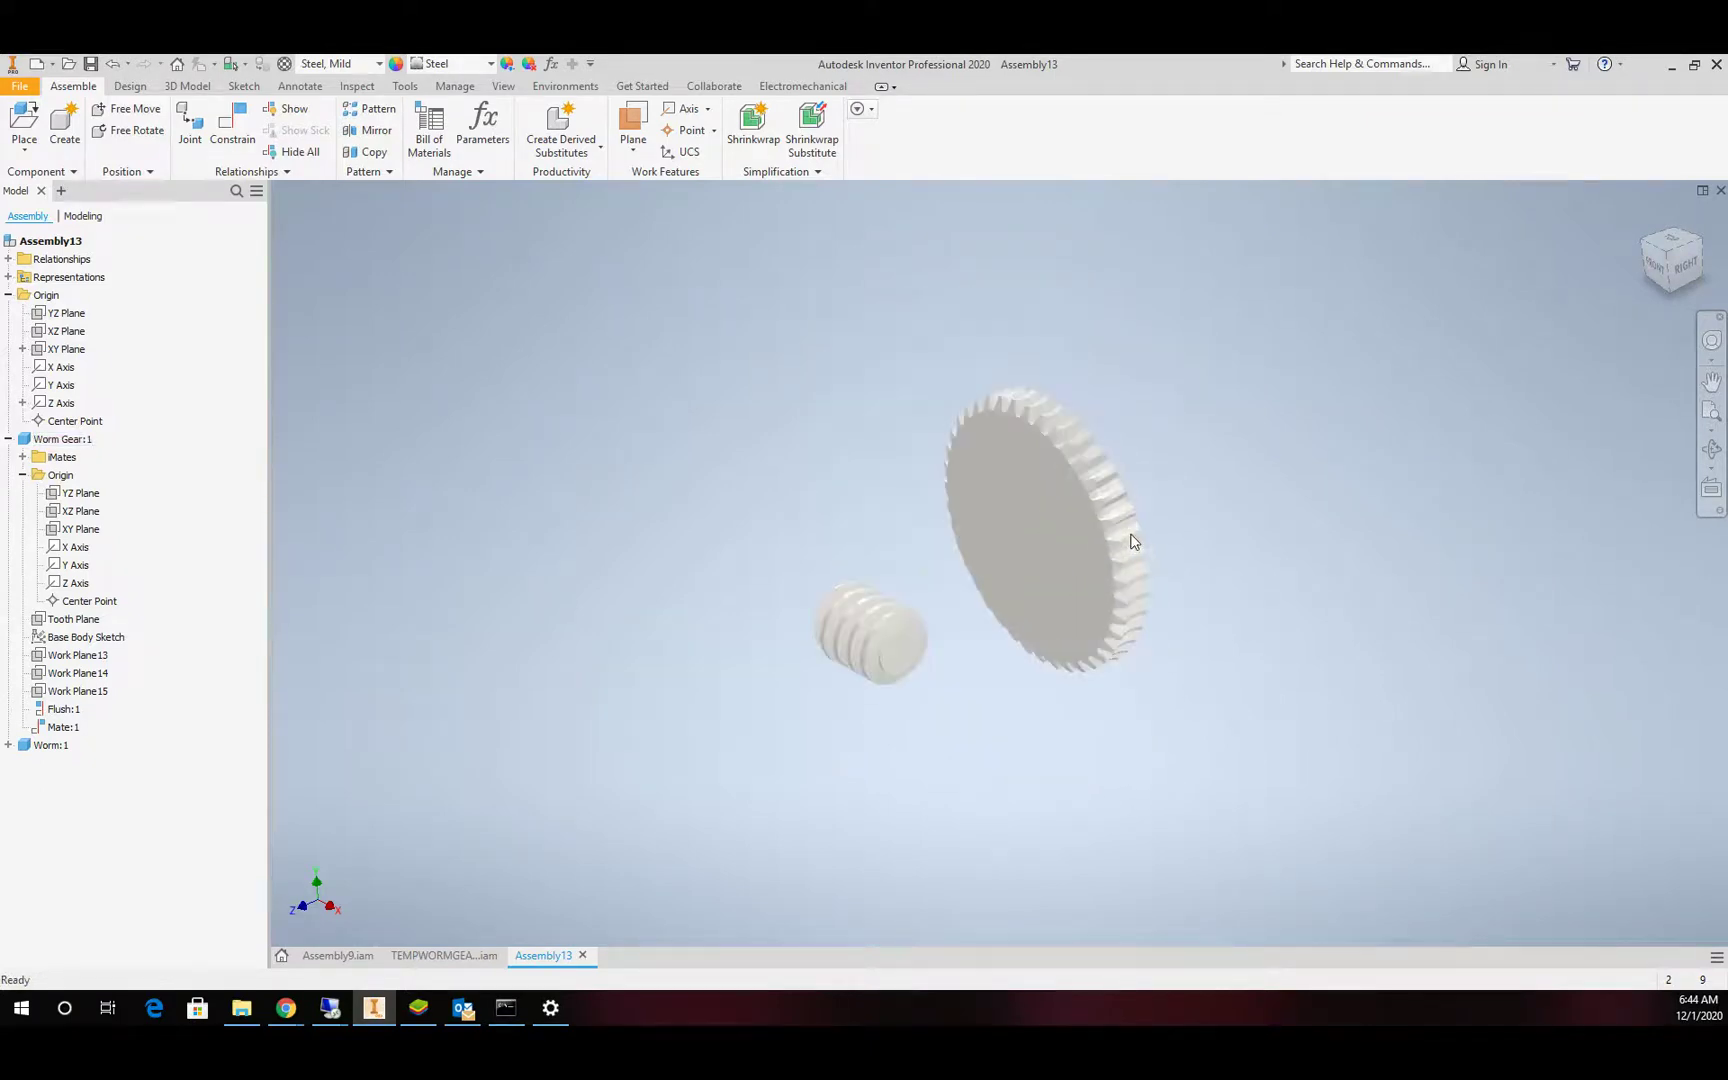
# Reposition the worm near the worm gear's lower edge, checking from another angle that it sits clear of the gear.
pyautogui.moveTo(875, 621); pyautogui.dragTo(1072, 694)
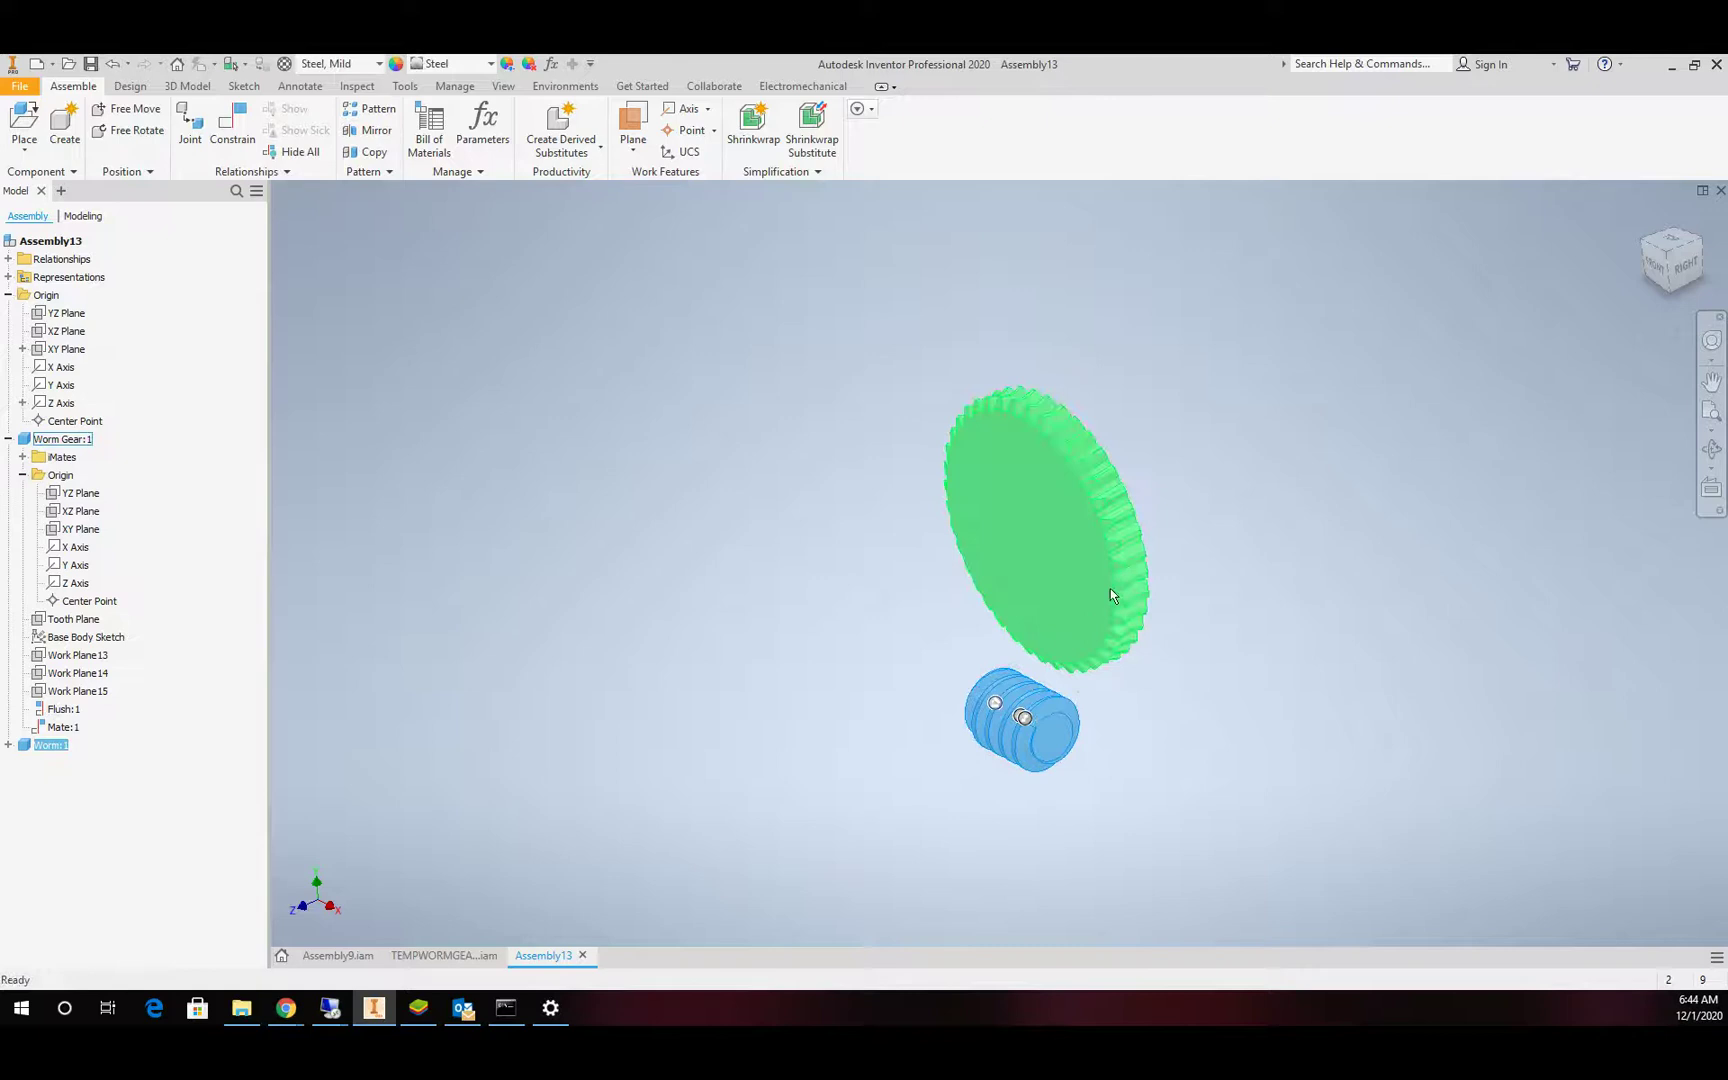
pyautogui.scroll(3, 1110, 589)
pyautogui.scroll(-3, 1111, 593)
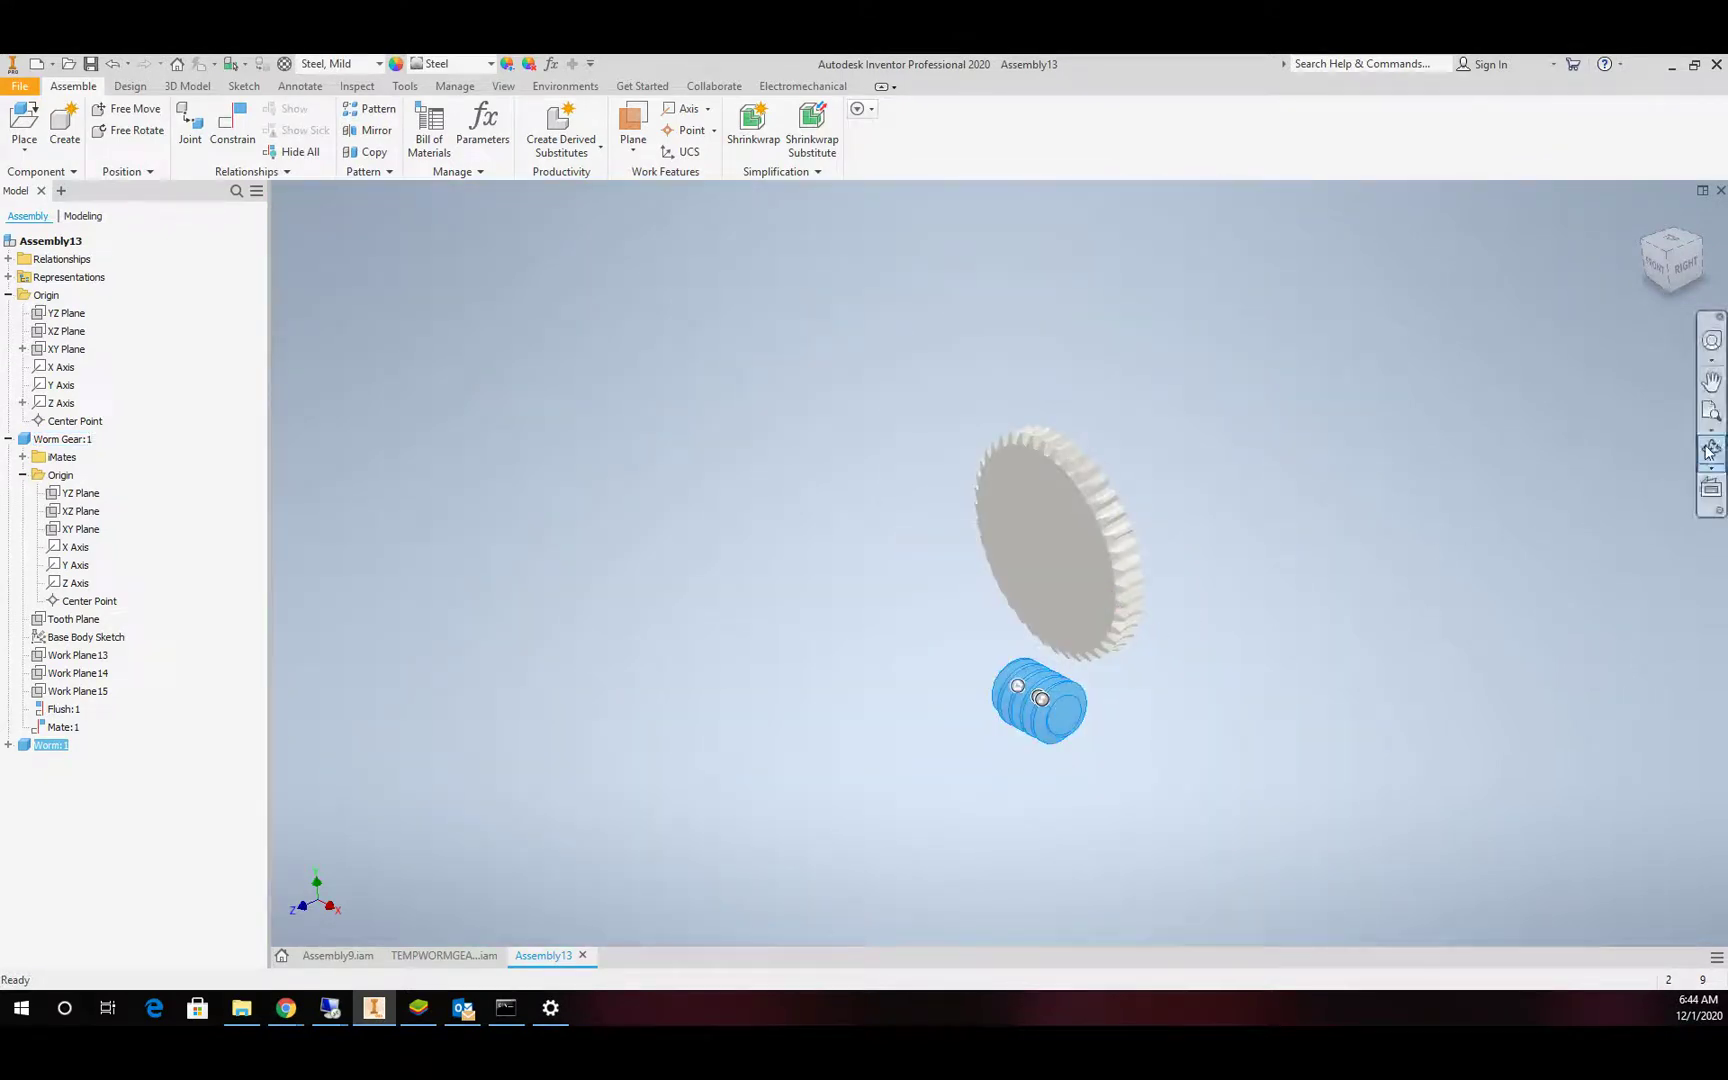
pyautogui.click(1711, 449)
pyautogui.moveTo(1154, 526); pyautogui.dragTo(1057, 456)
pyautogui.moveTo(999, 551); pyautogui.dragTo(999, 551)
pyautogui.press('Escape')
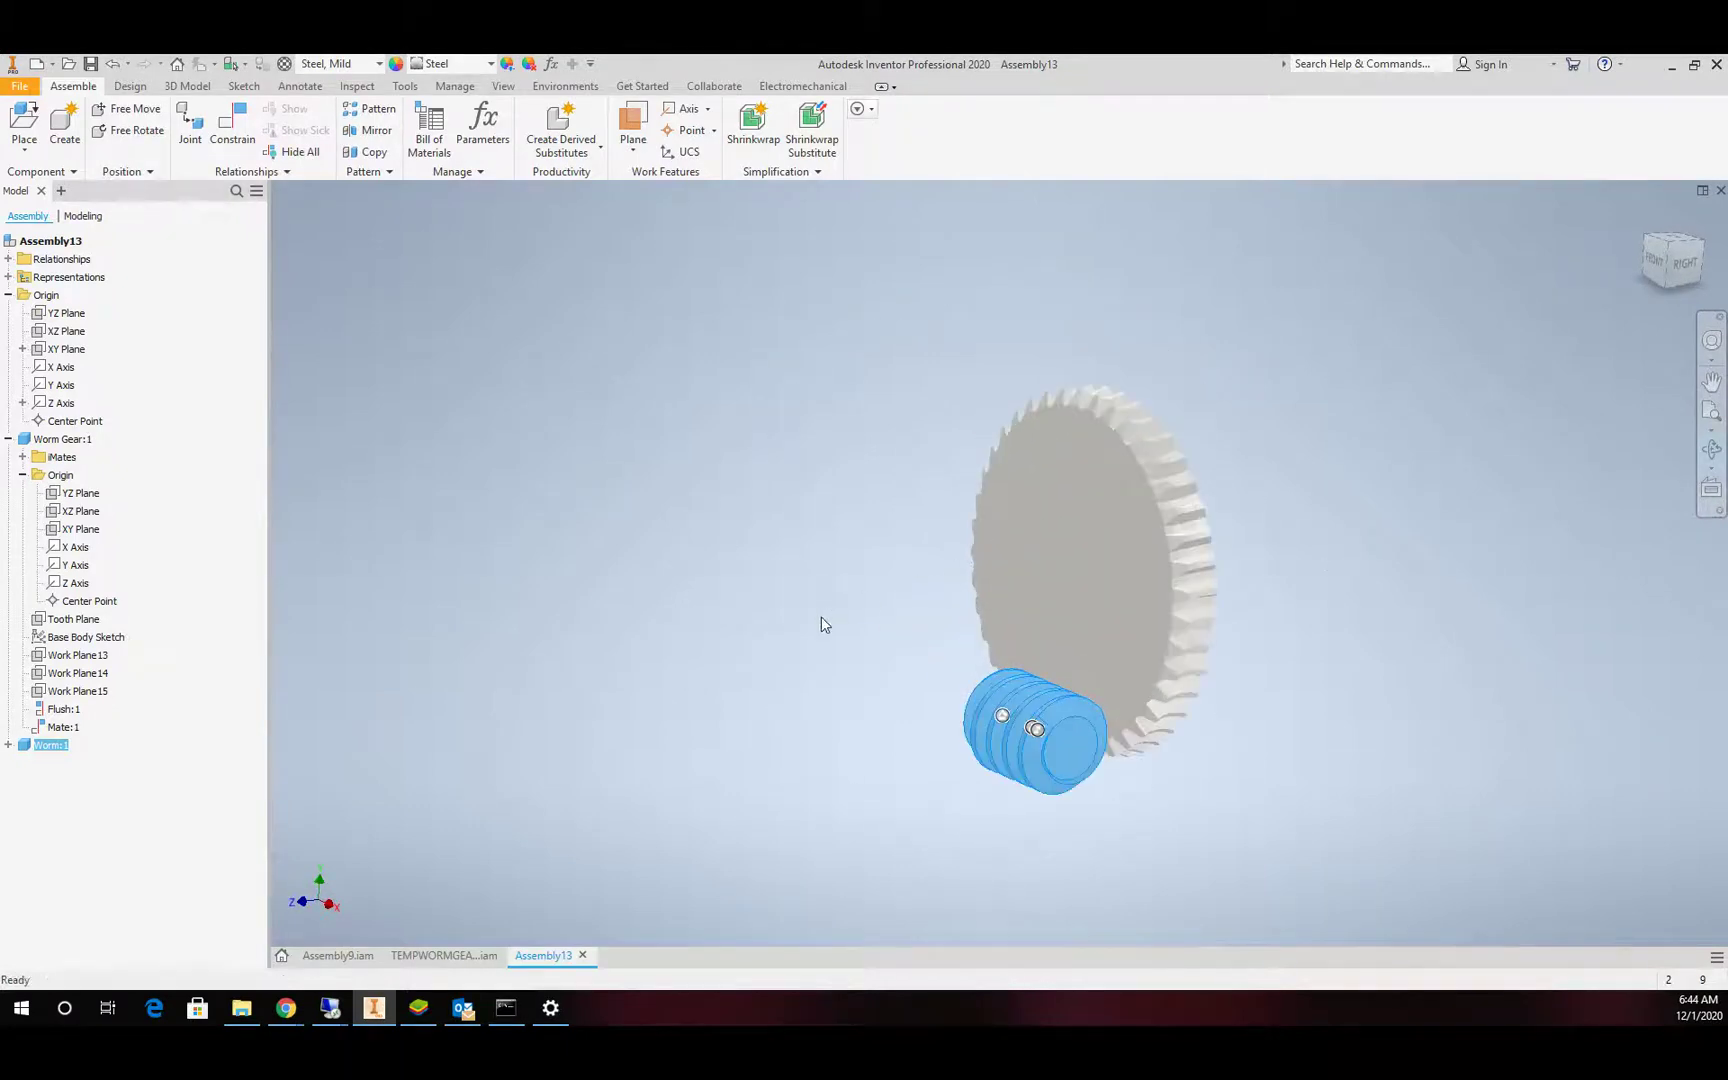
pyautogui.click(925, 700)
pyautogui.moveTo(1027, 730); pyautogui.dragTo(868, 725)
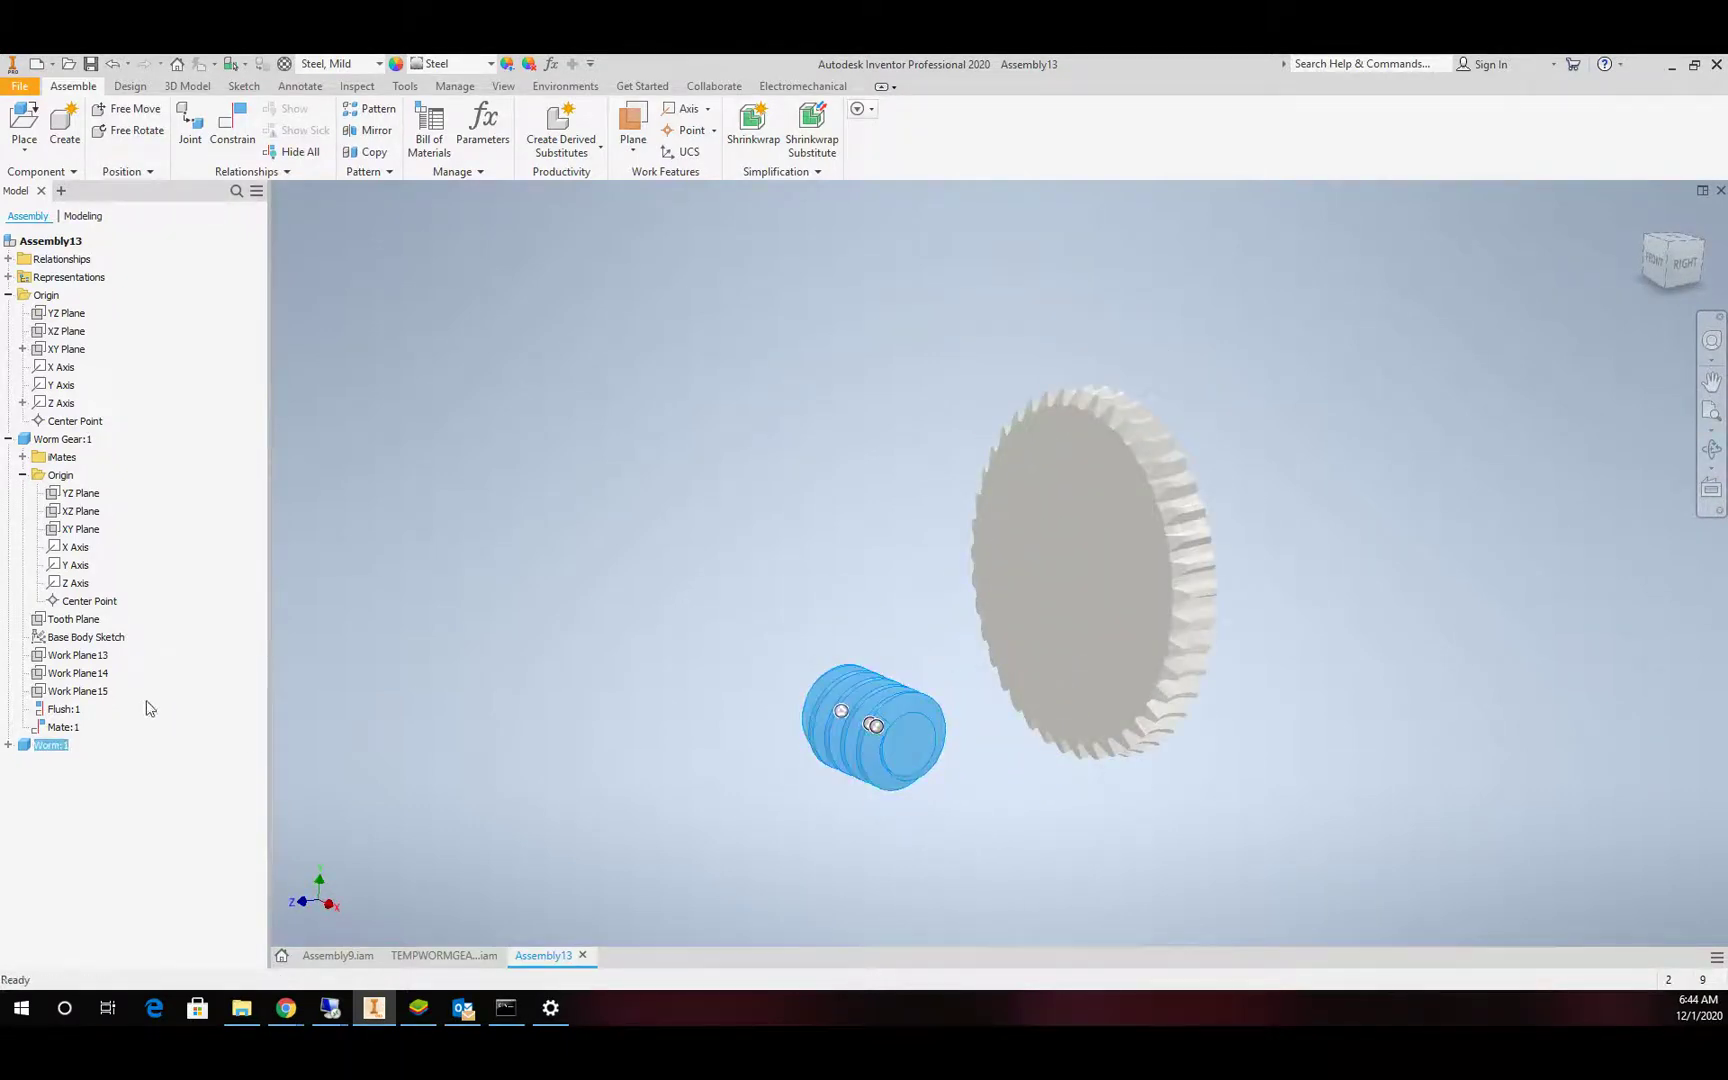
# Mate the worm's X axis to the assembly's XY plane with a 0.000 in offset.
pyautogui.click(9, 745)
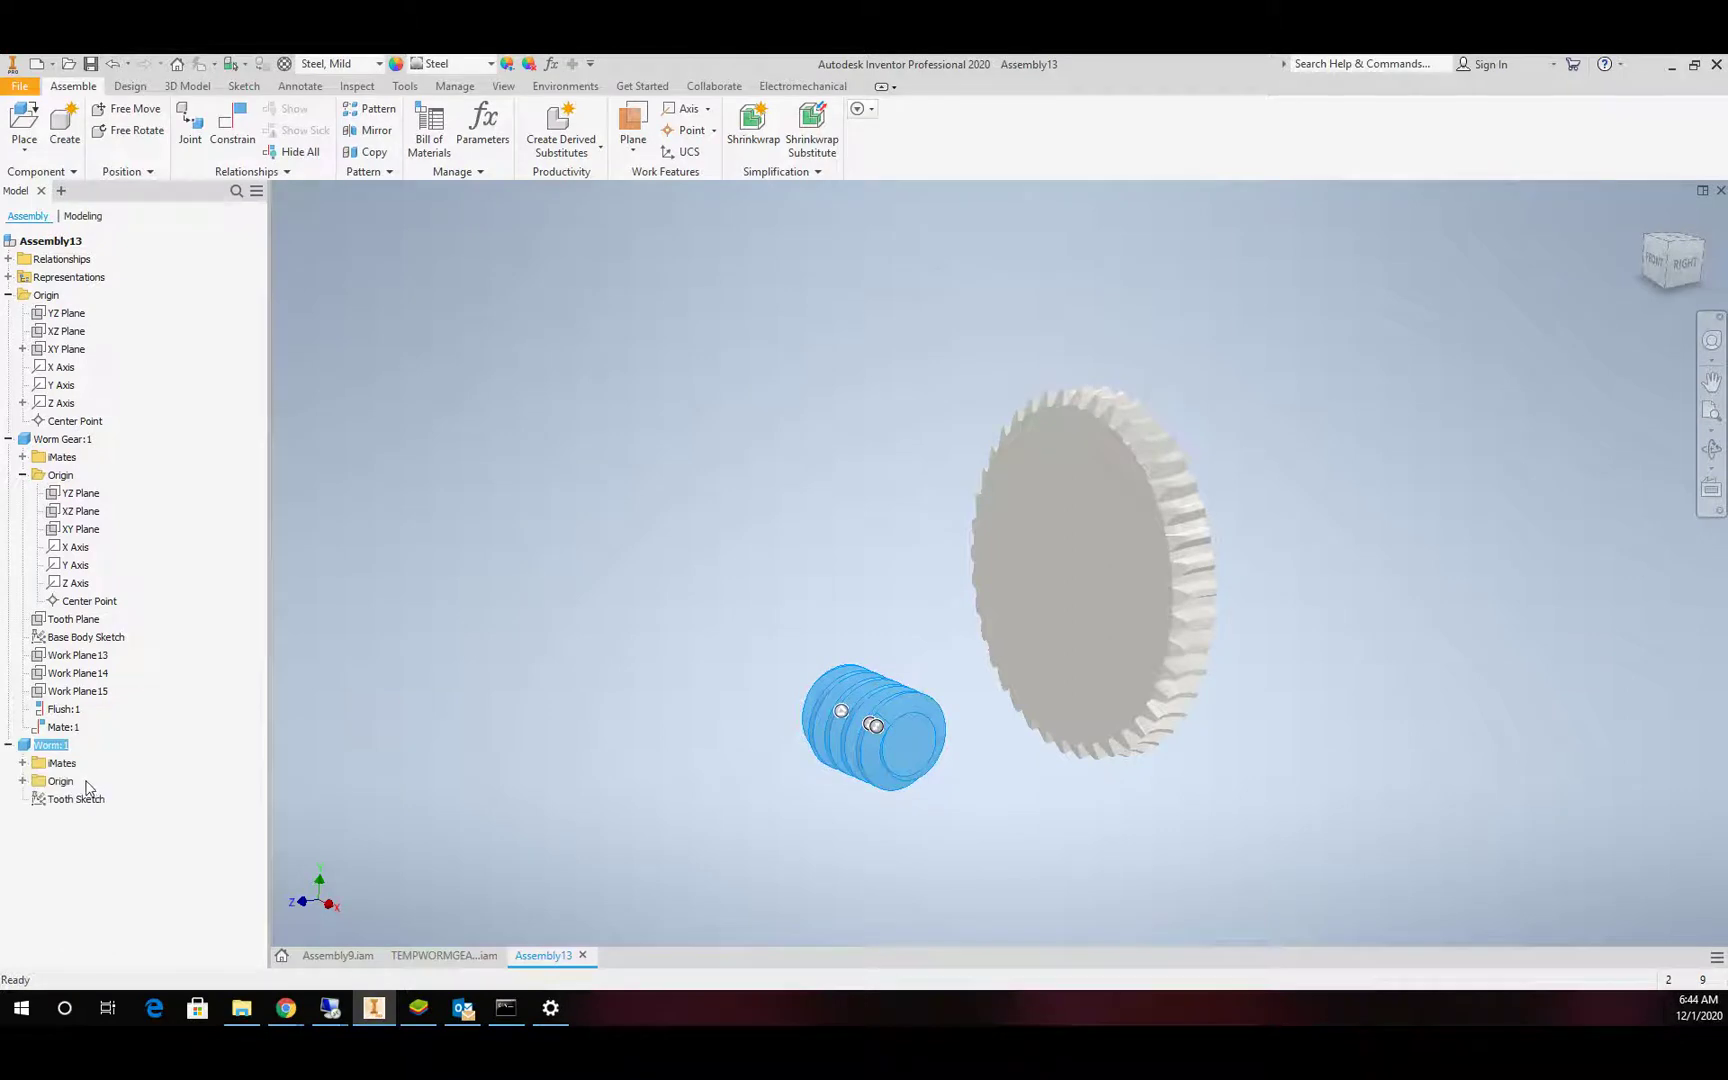
pyautogui.click(22, 782)
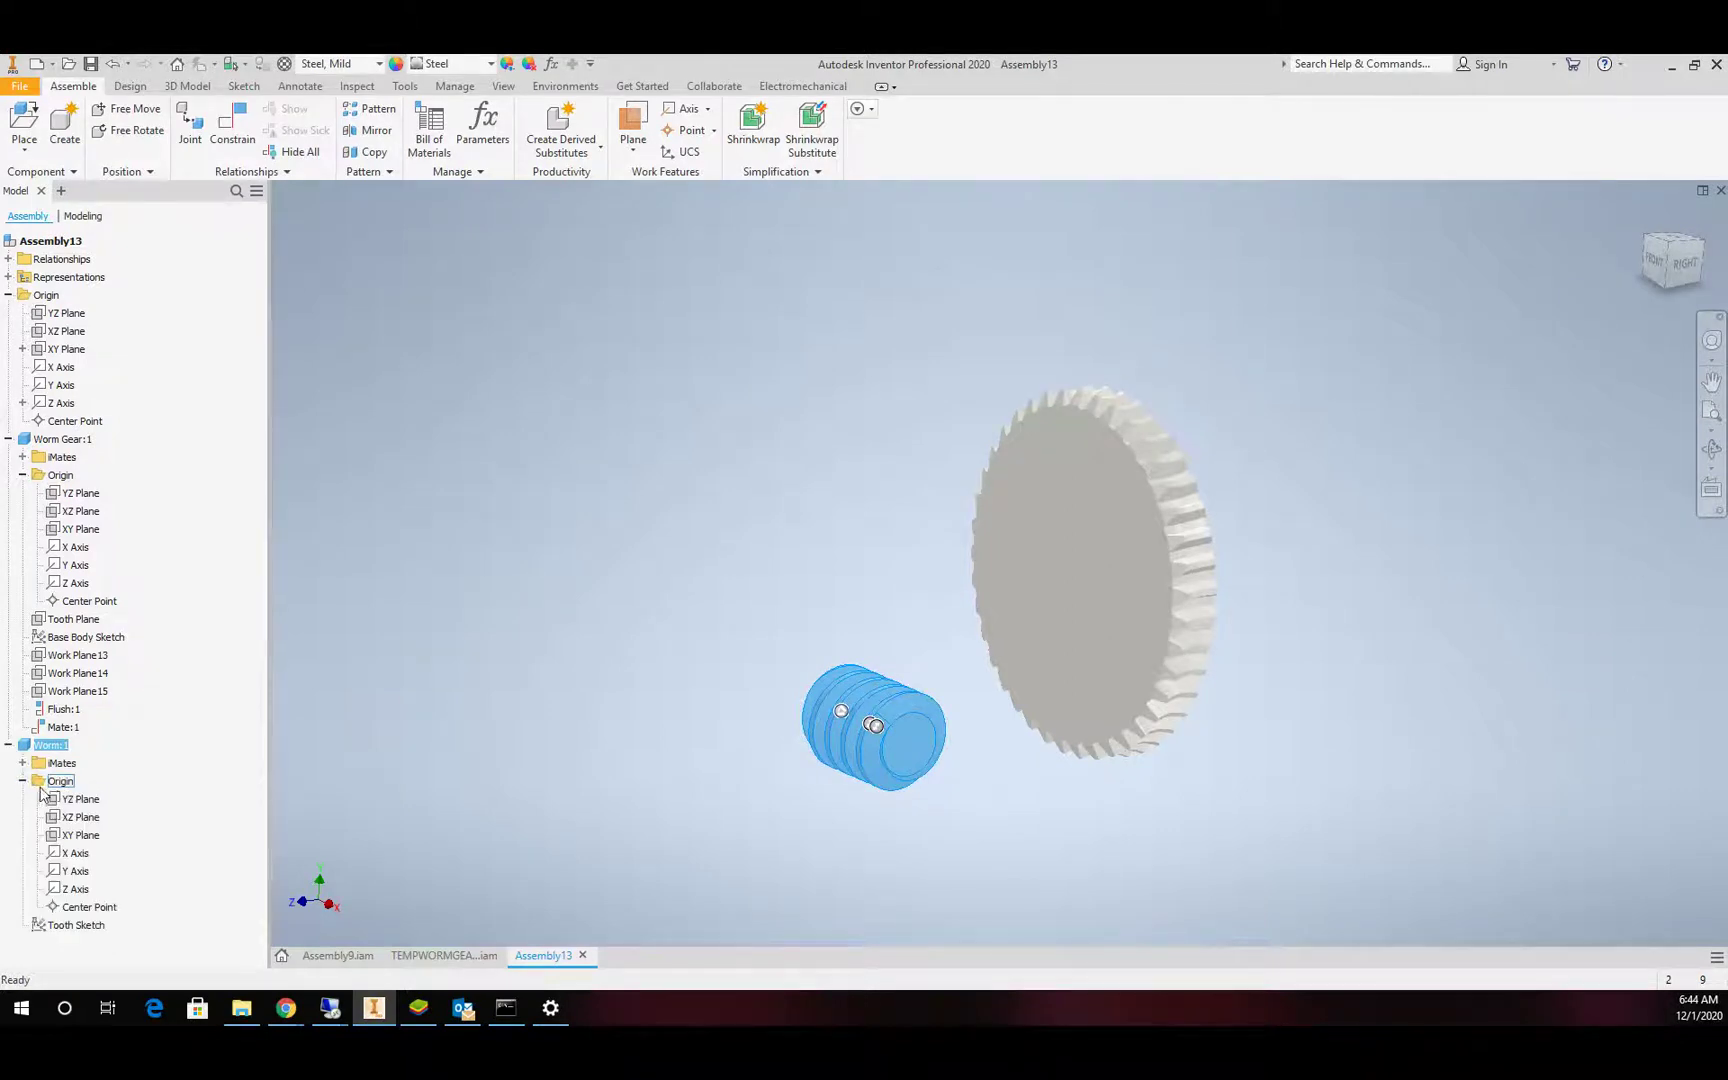
pyautogui.click(68, 859)
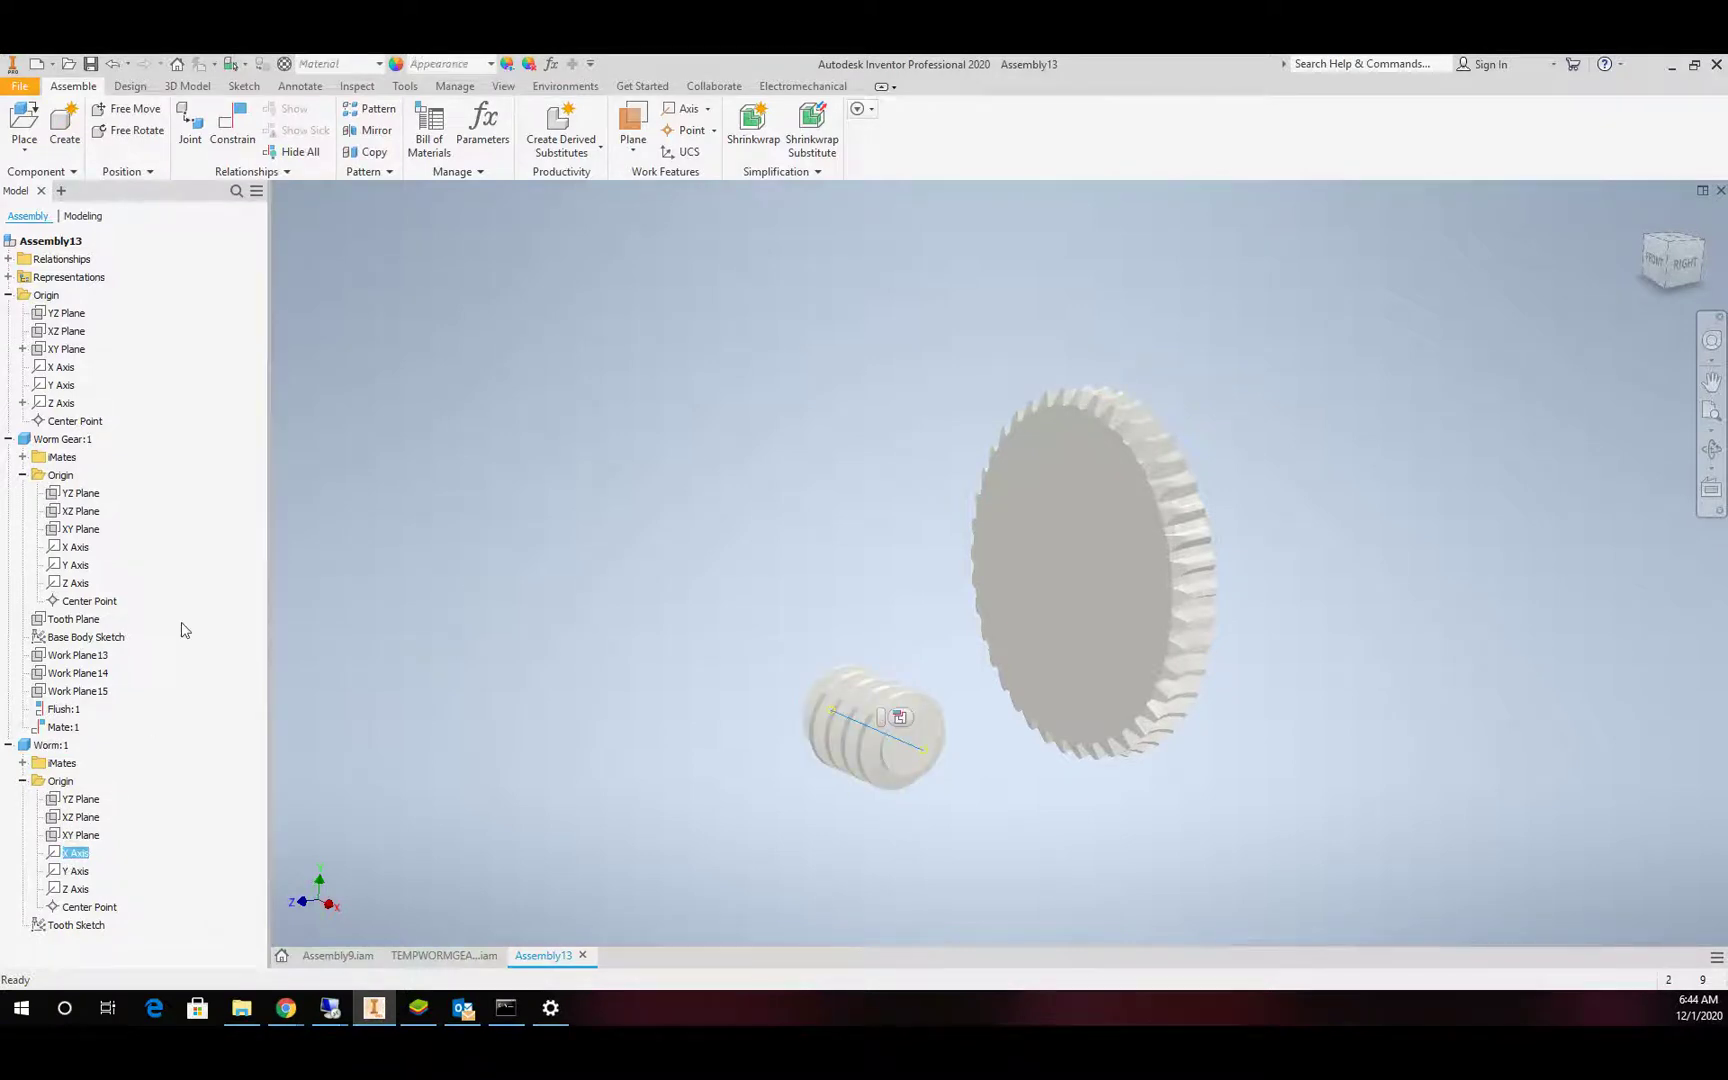
pyautogui.click(232, 125)
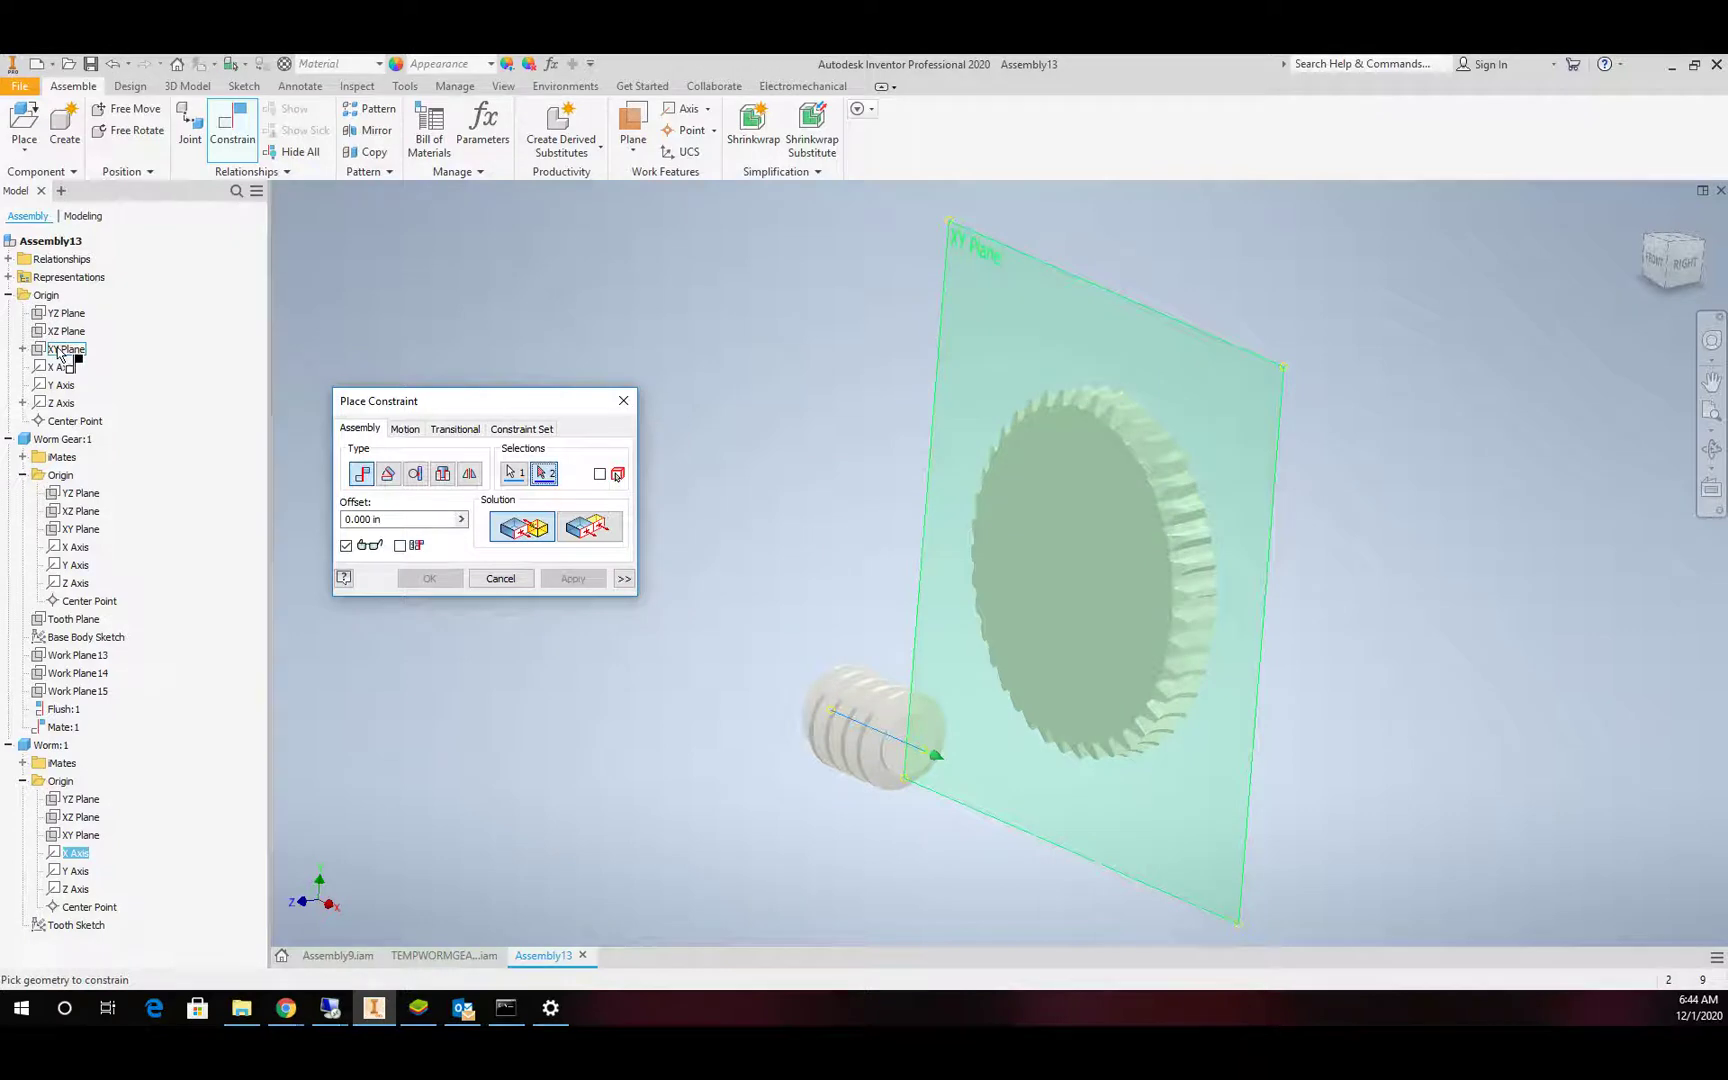
pyautogui.click(58, 350)
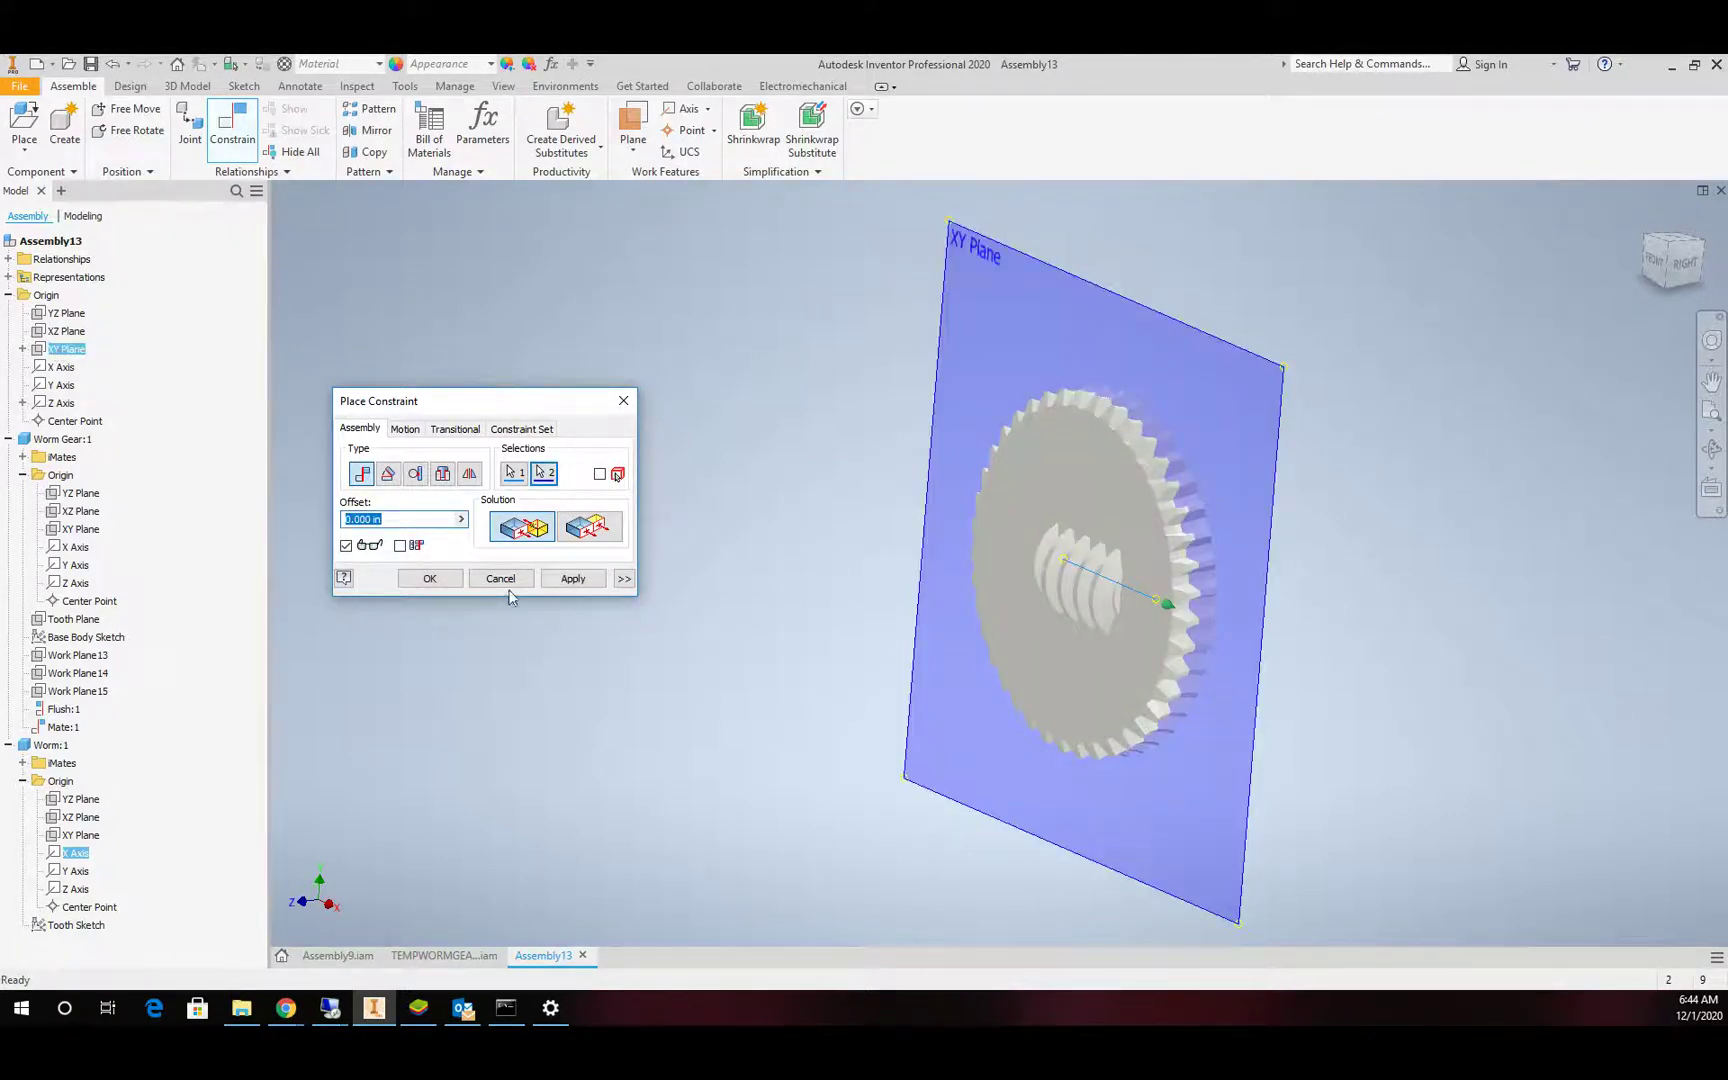
pyautogui.click(429, 578)
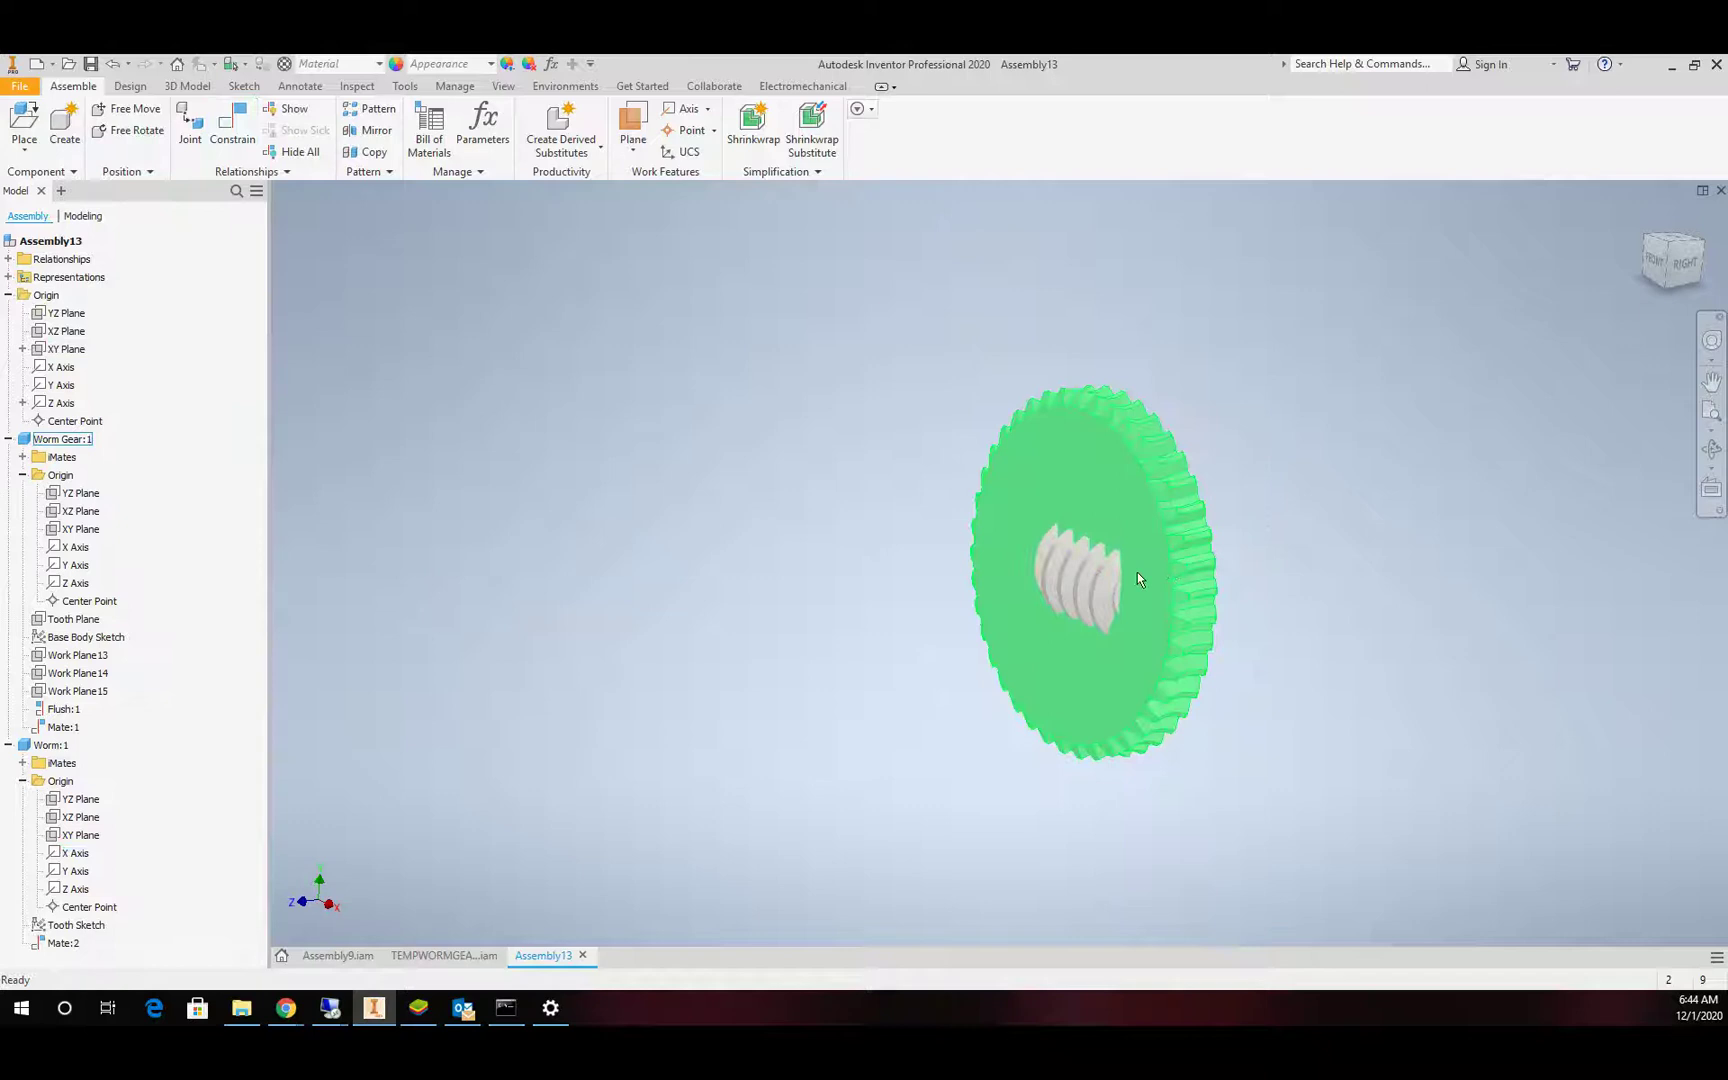
# Move the worm out of the gear's center to just below its teeth and inspect it from the front.
pyautogui.moveTo(1096, 578); pyautogui.dragTo(1045, 818)
pyautogui.click(945, 797)
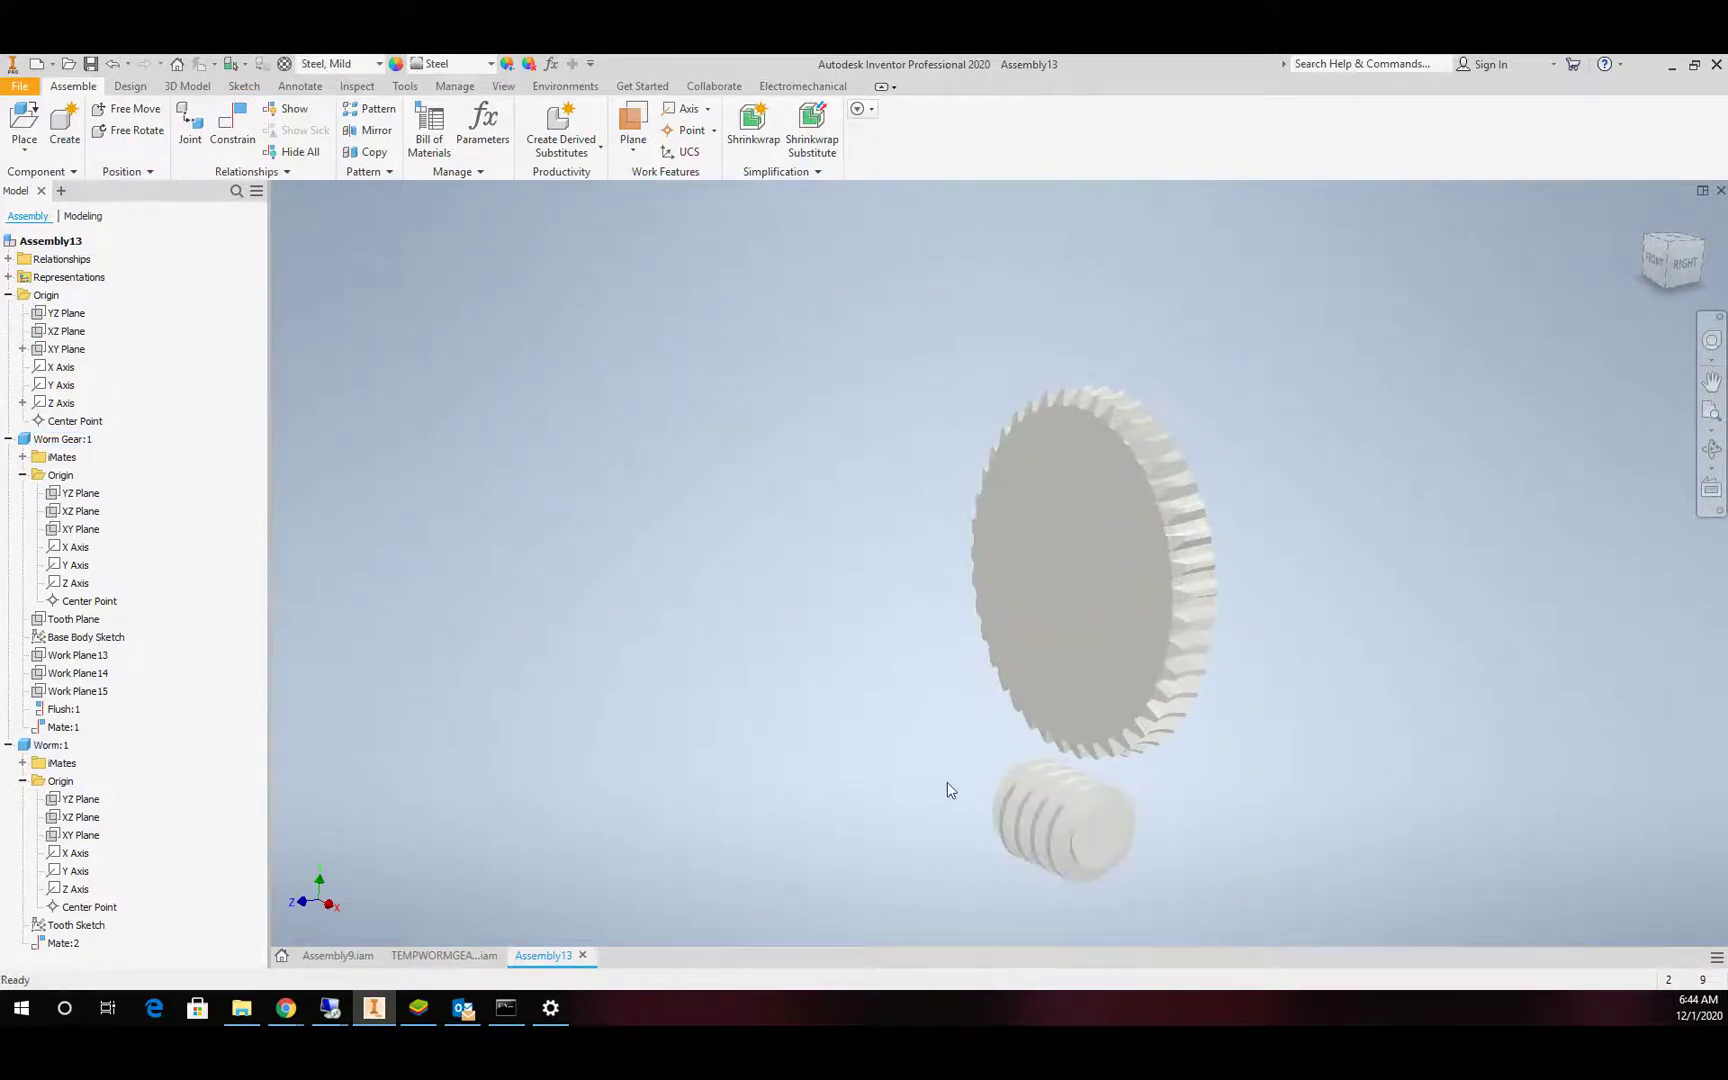
pyautogui.scroll(-5, 946, 782)
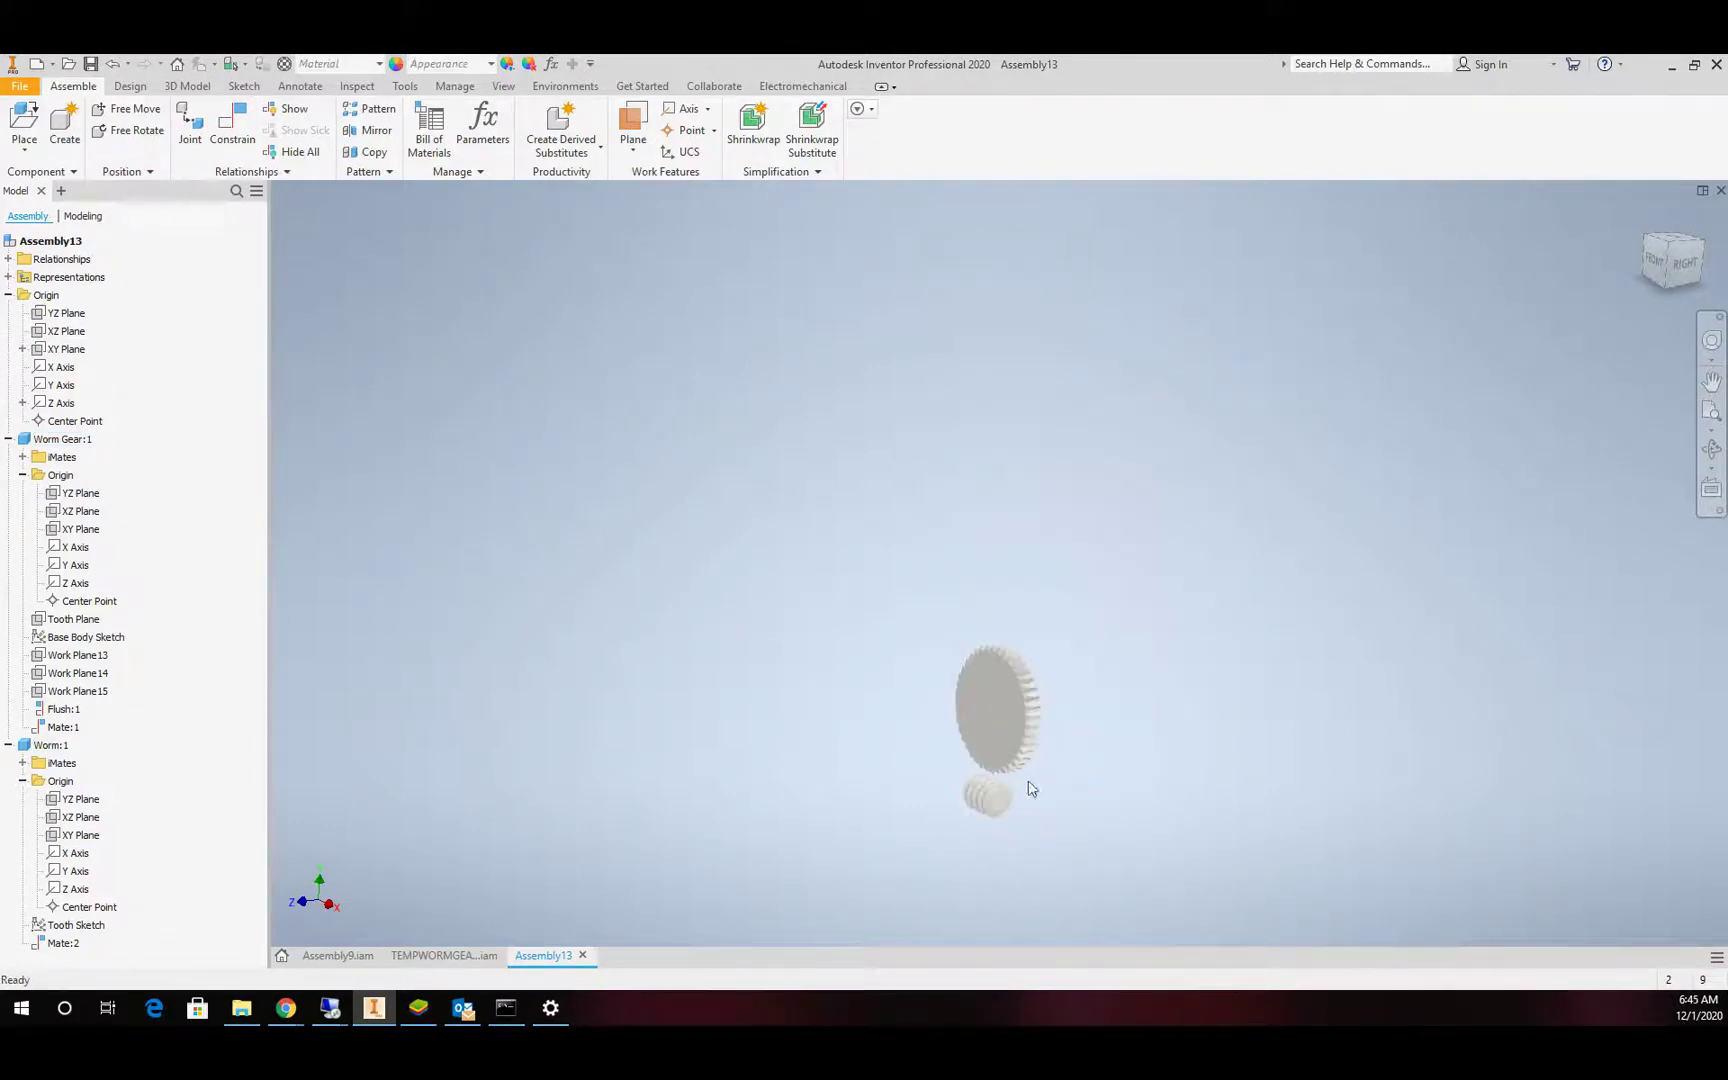
pyautogui.click(1718, 456)
pyautogui.moveTo(1041, 714); pyautogui.dragTo(1128, 710)
pyautogui.scroll(5, 984, 804)
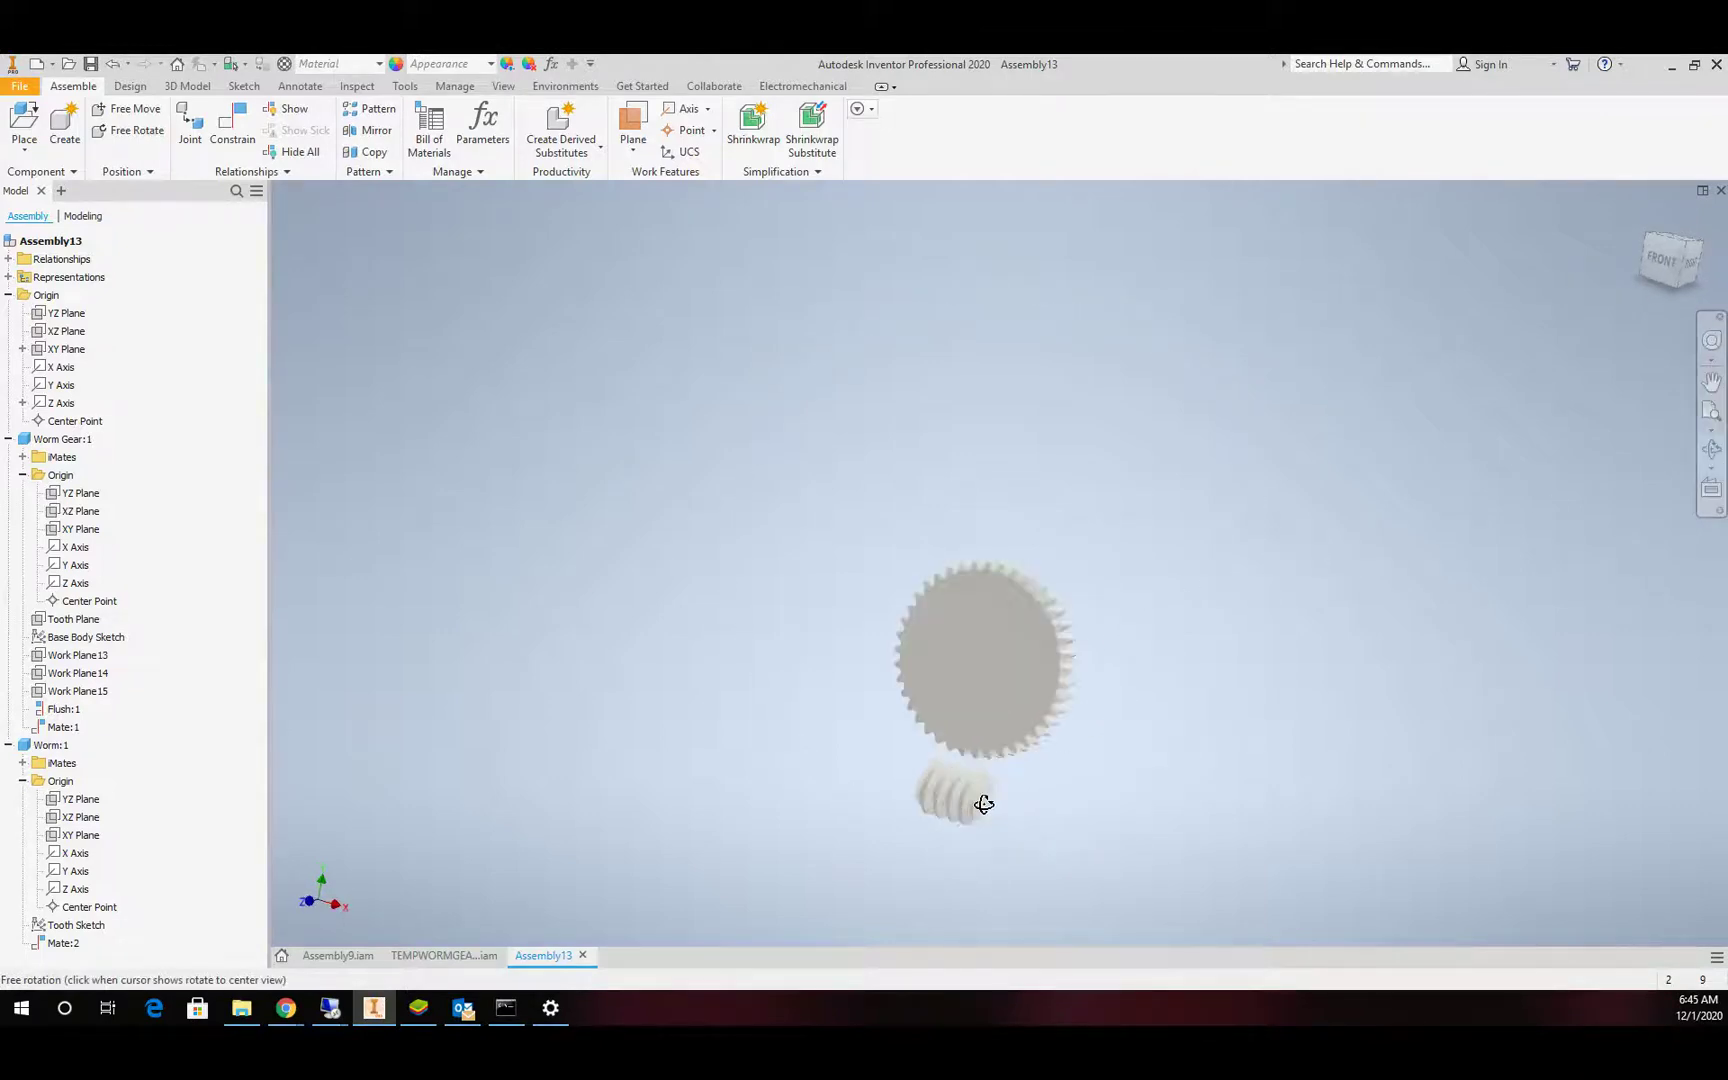
pyautogui.press('Escape')
pyautogui.click(922, 788)
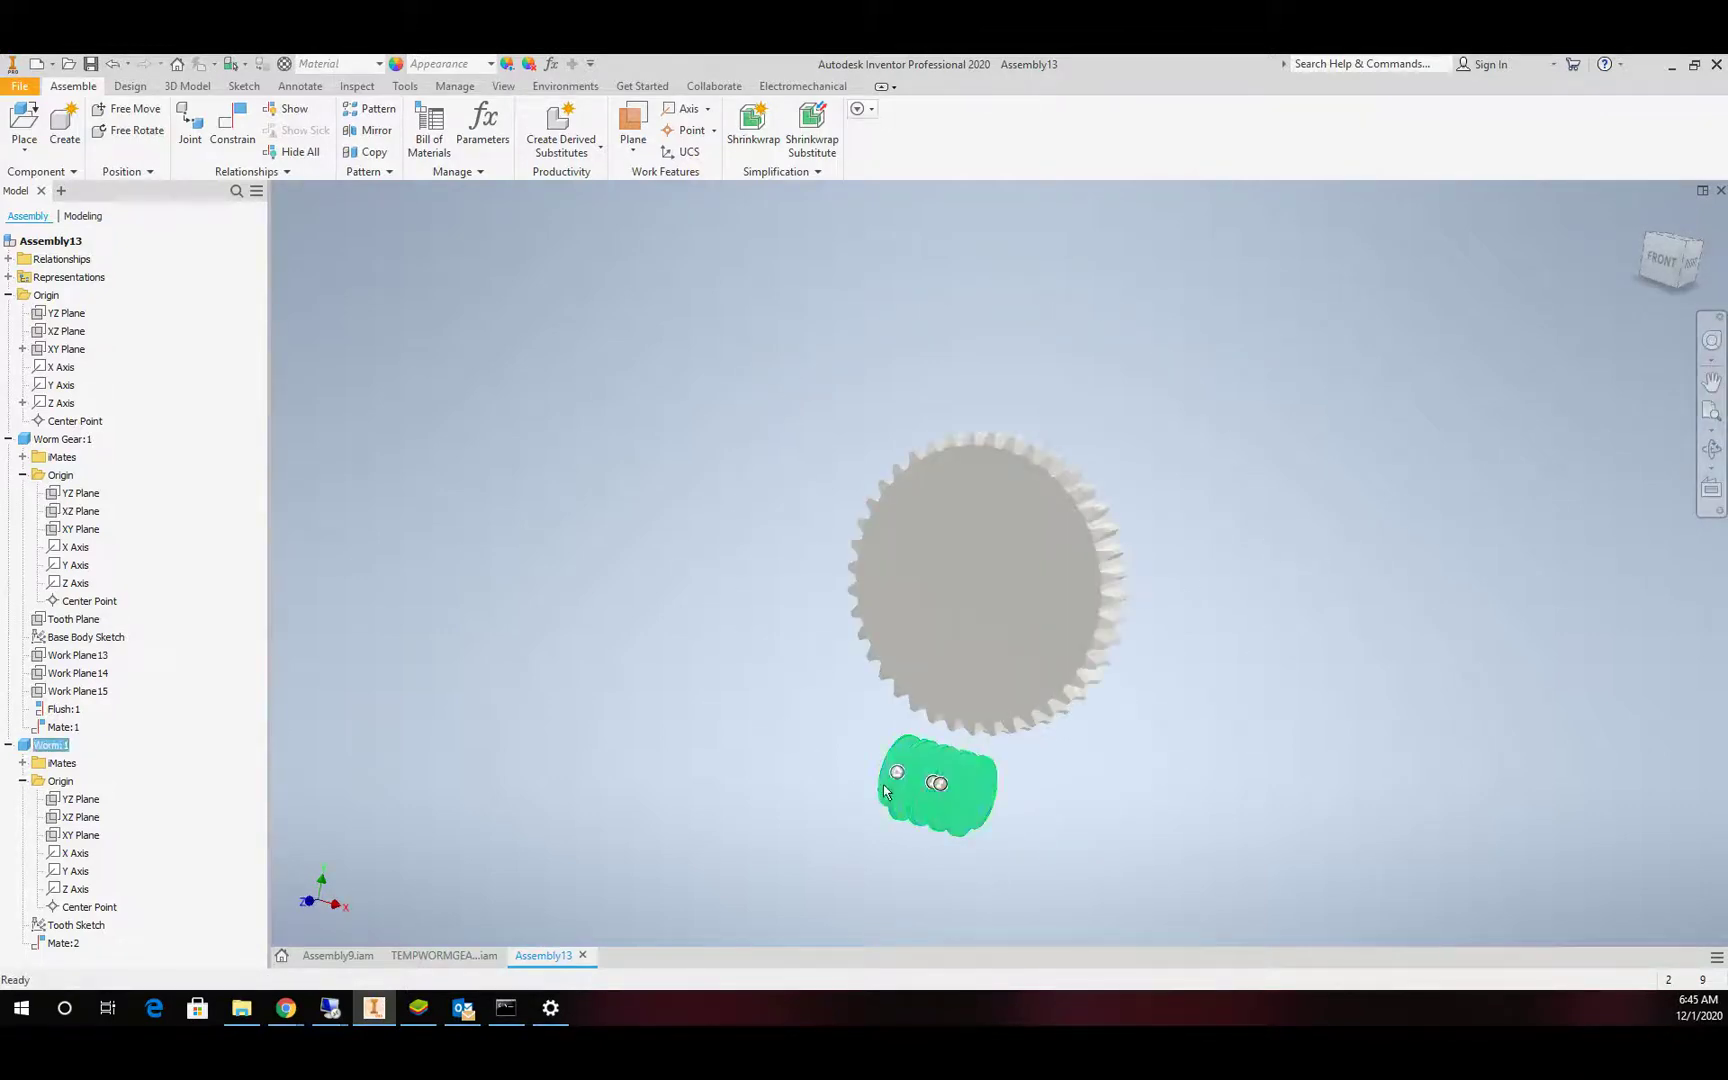
# Mate the worm's YZ plane to the assembly's YZ plane with a 0.000 in offset.
pyautogui.click(78, 800)
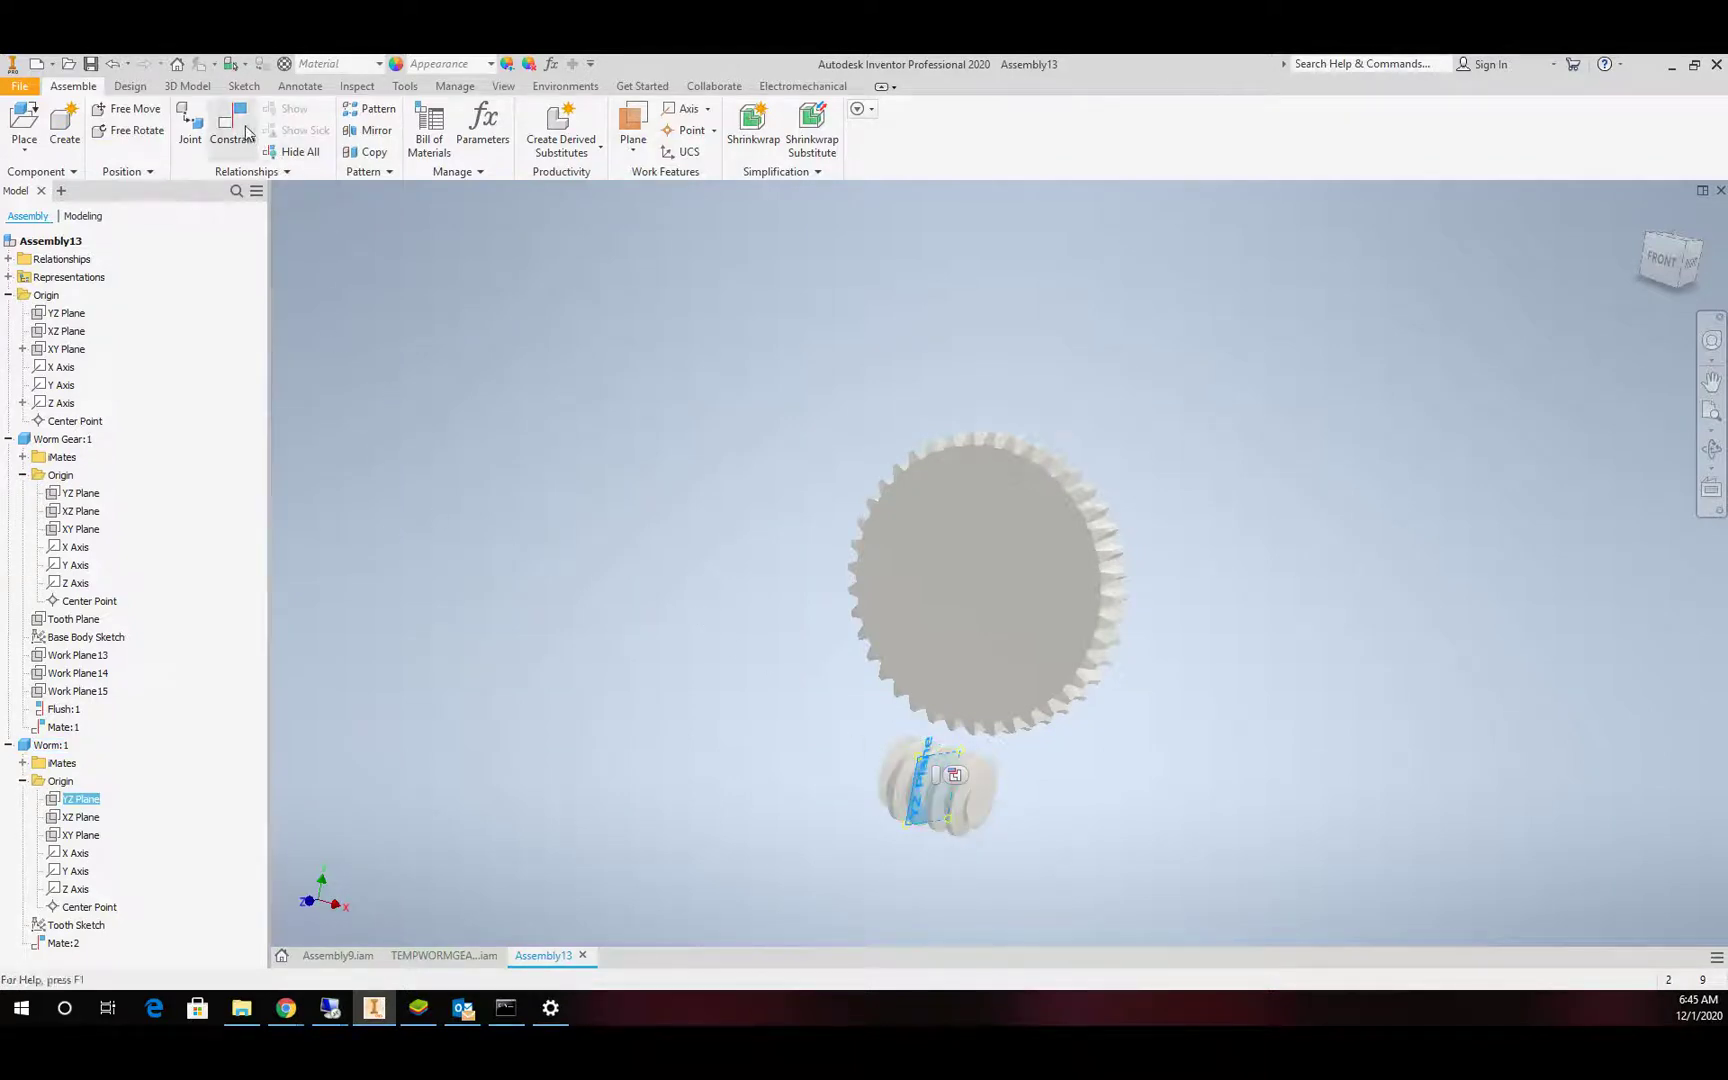
pyautogui.click(233, 125)
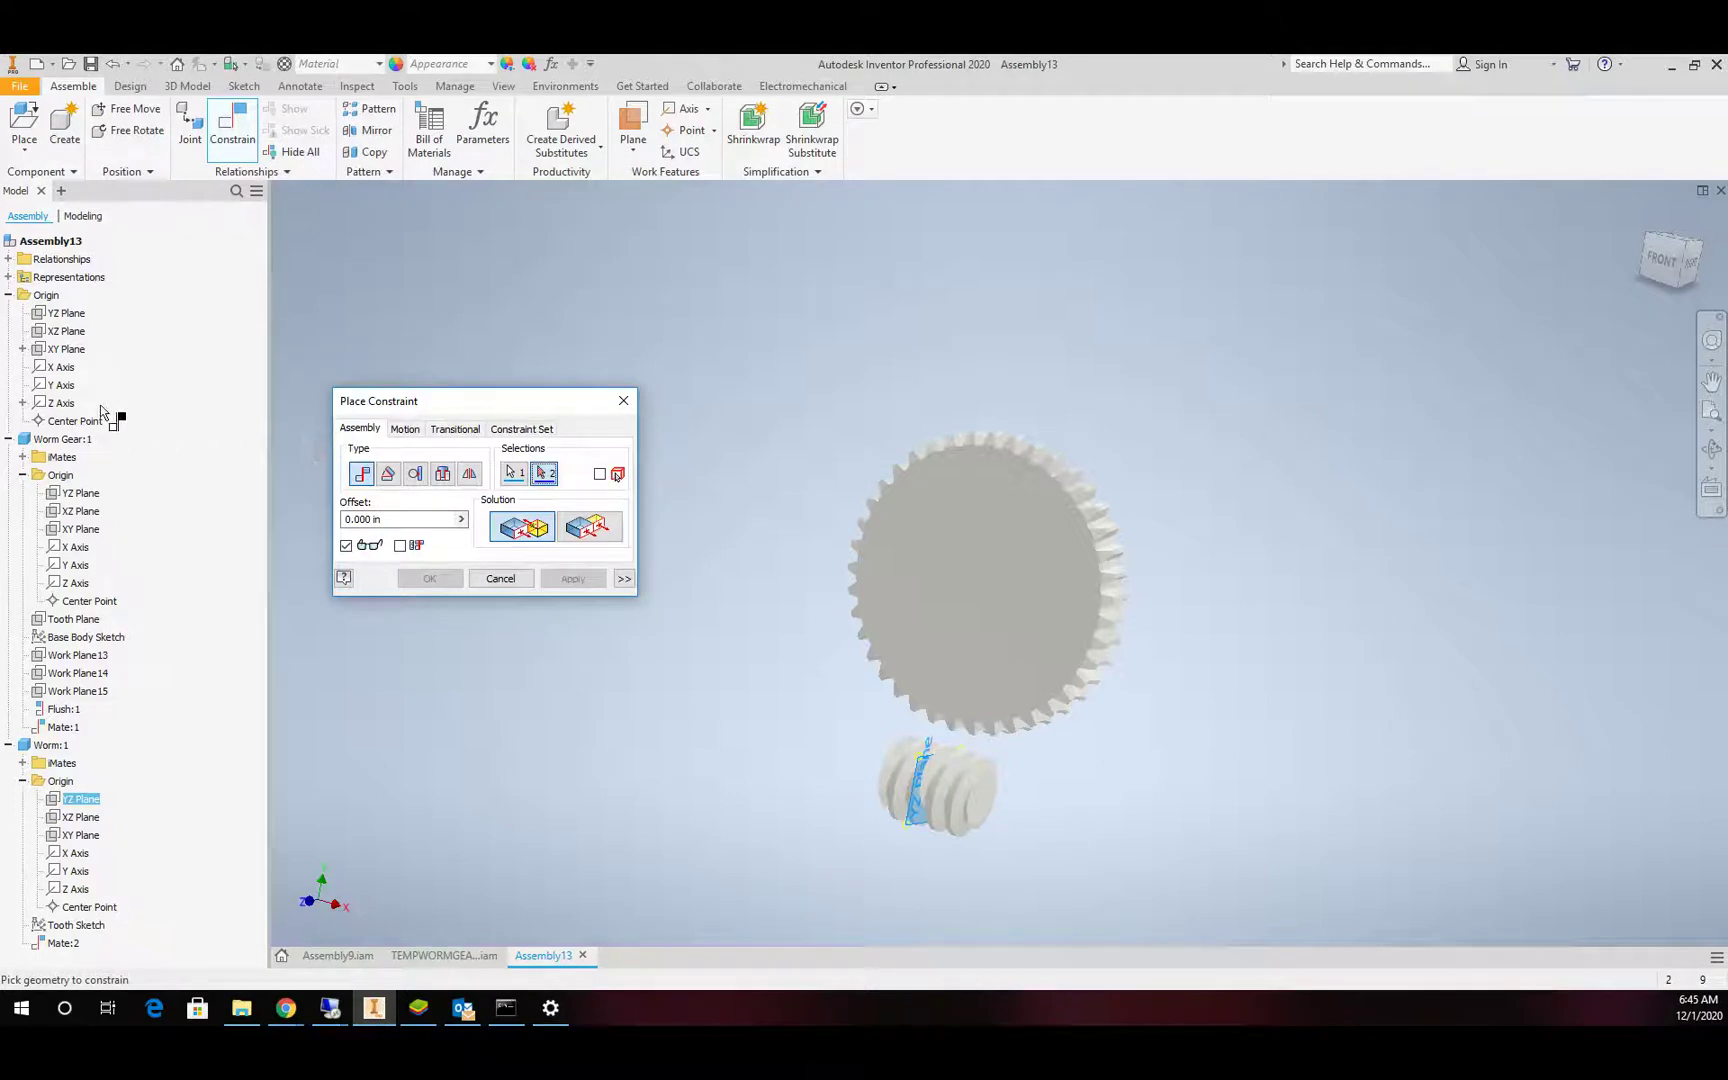
pyautogui.click(66, 314)
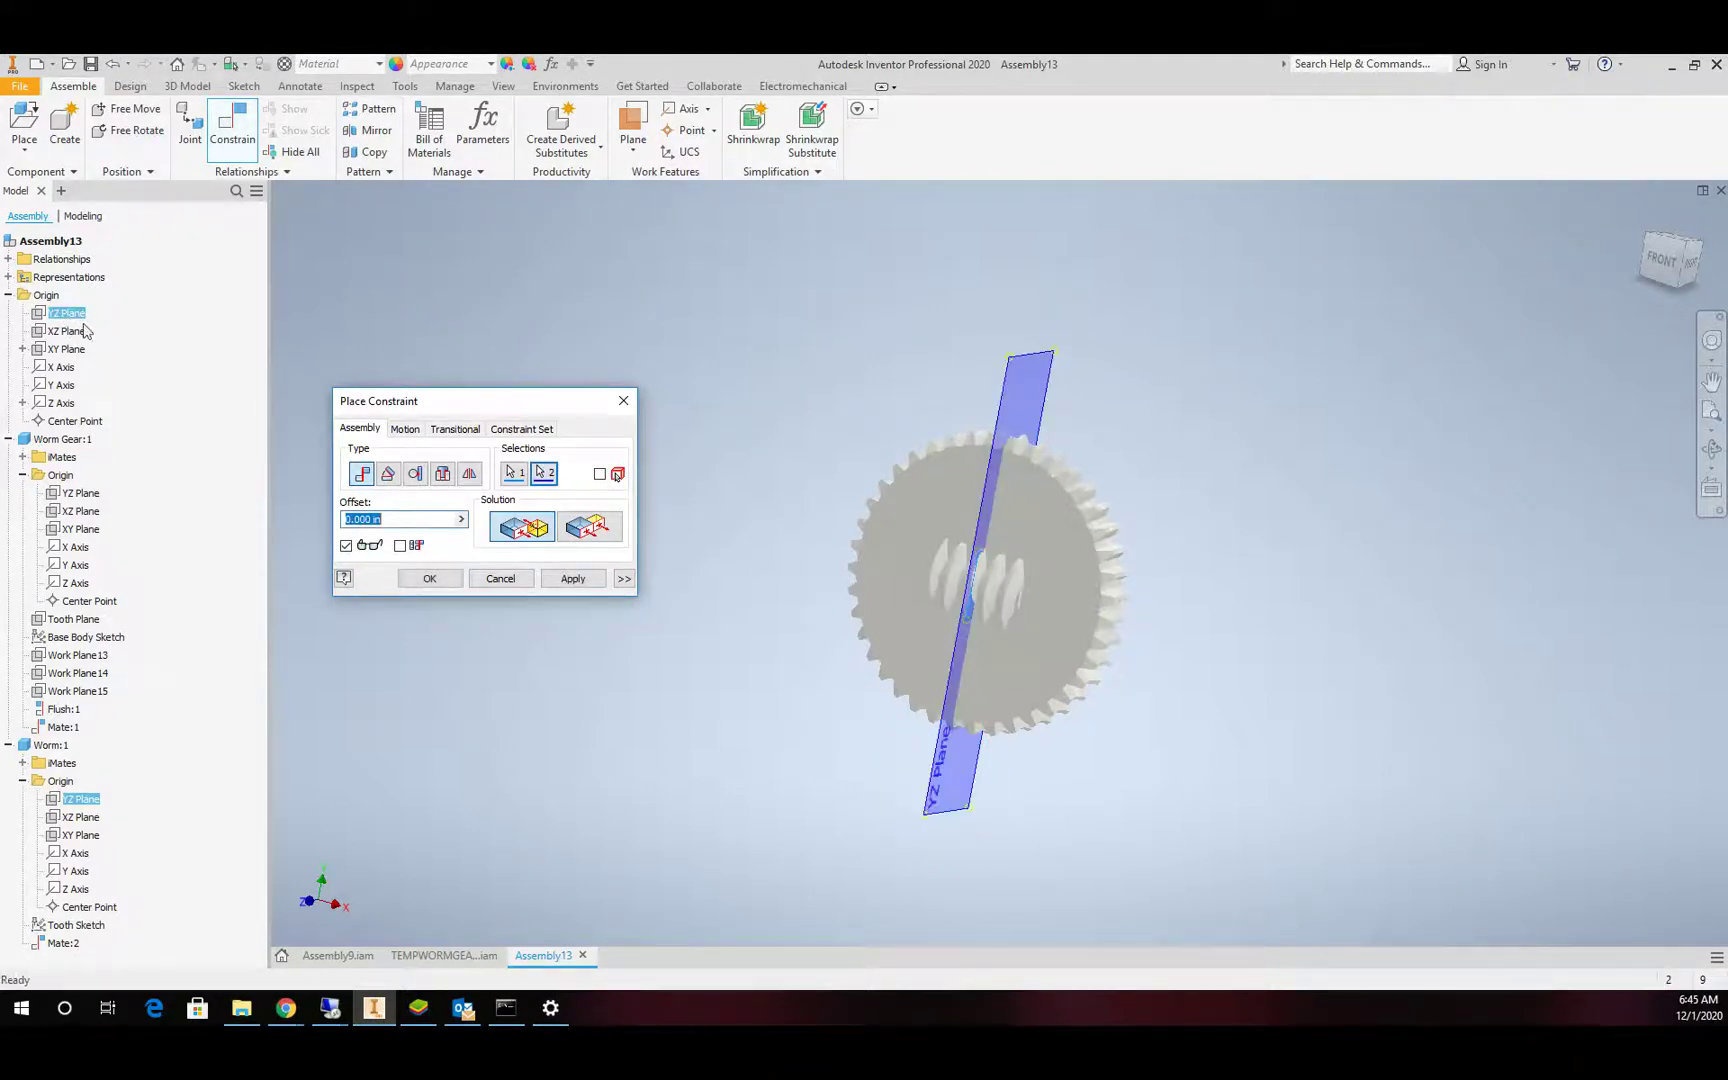
pyautogui.click(429, 579)
# Move the centered worm down beneath the worm gear's lower teeth and inspect the pair up close.
pyautogui.moveTo(968, 585); pyautogui.dragTo(944, 756)
pyautogui.scroll(-5, 1020, 725)
pyautogui.scroll(6, 1006, 722)
pyautogui.click(998, 718)
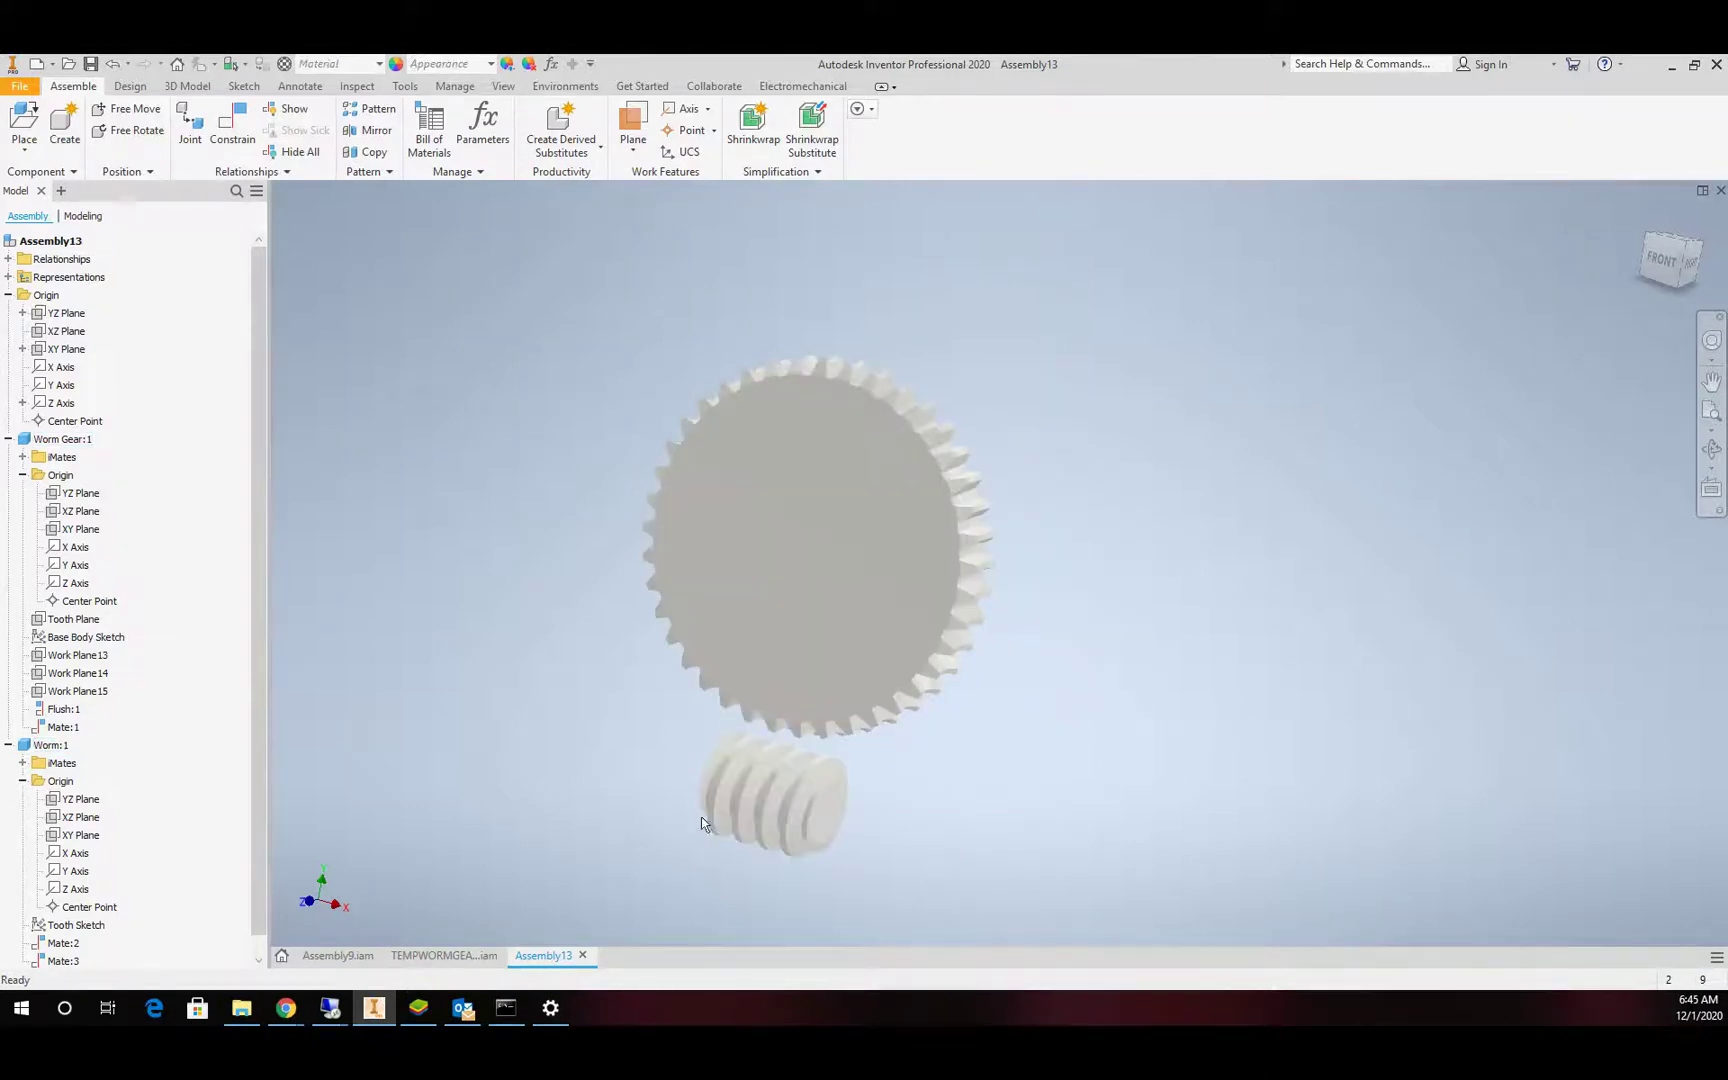
# Open the worm gear part from the assembly and turn on visibility of the Pitch Diameter feature under surface body Srf1.
pyautogui.click(818, 659)
pyautogui.rightClick(817, 653)
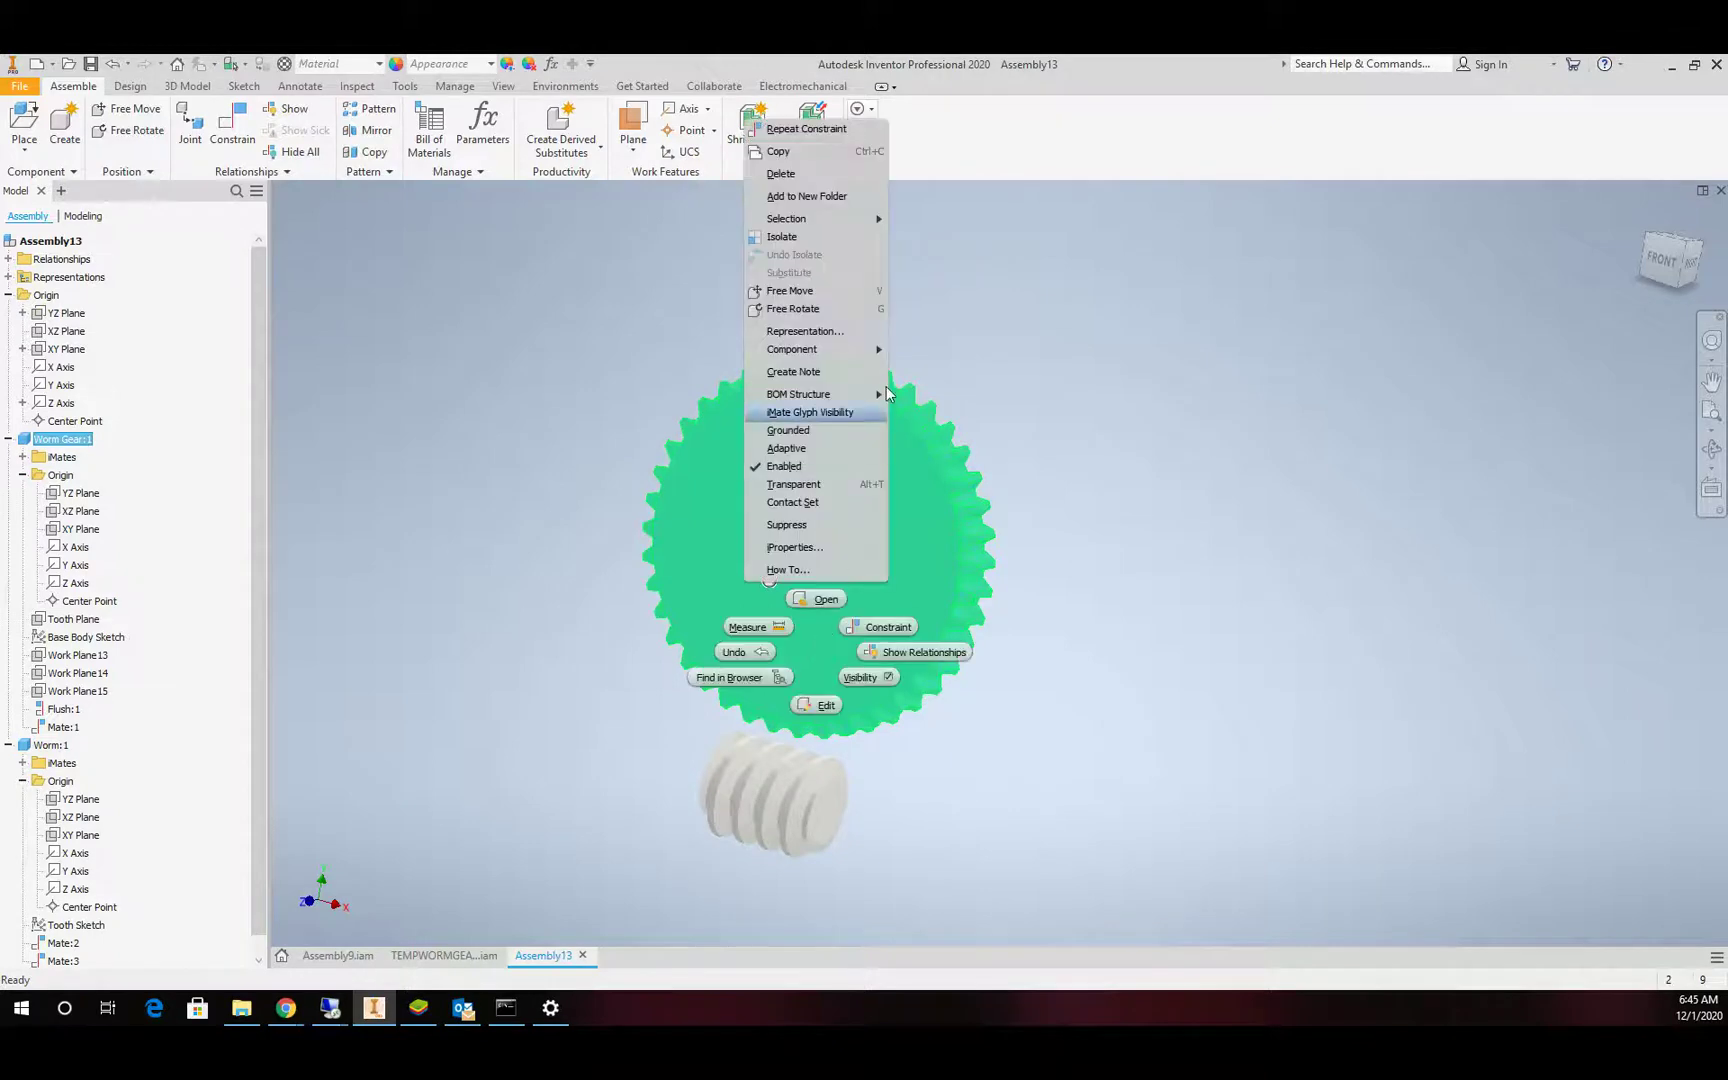
pyautogui.click(819, 597)
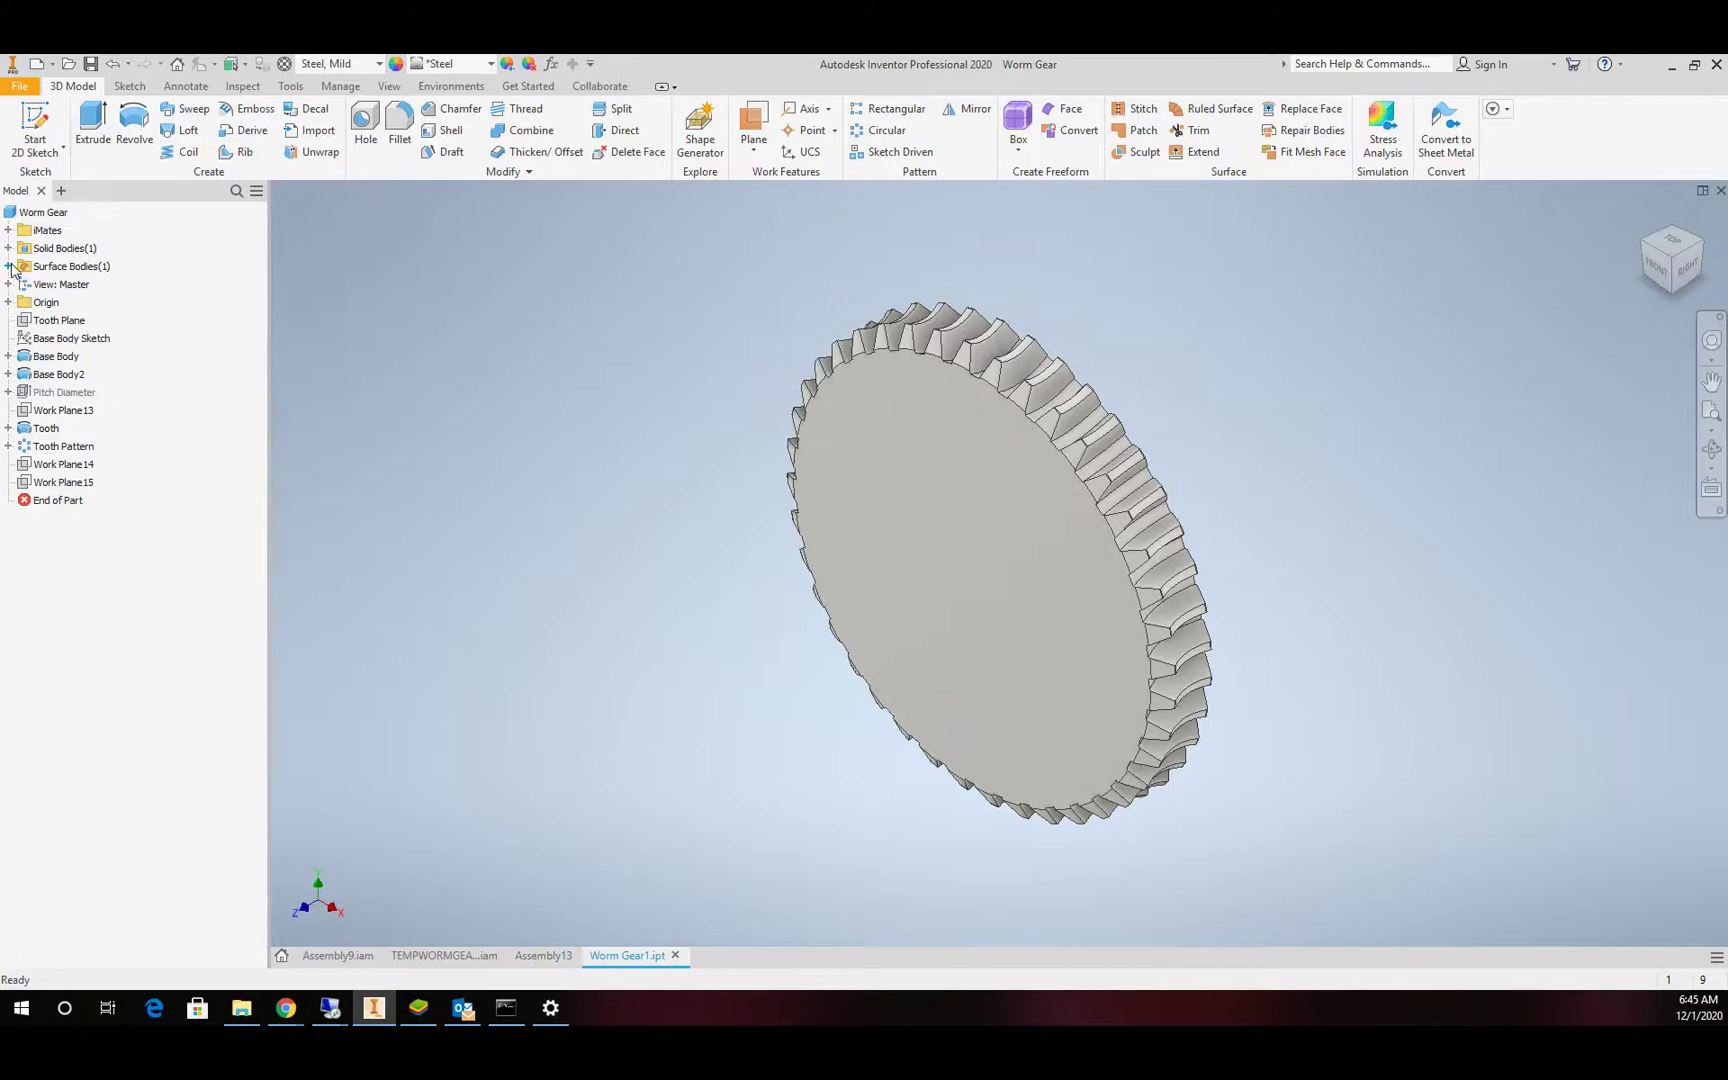
pyautogui.click(8, 266)
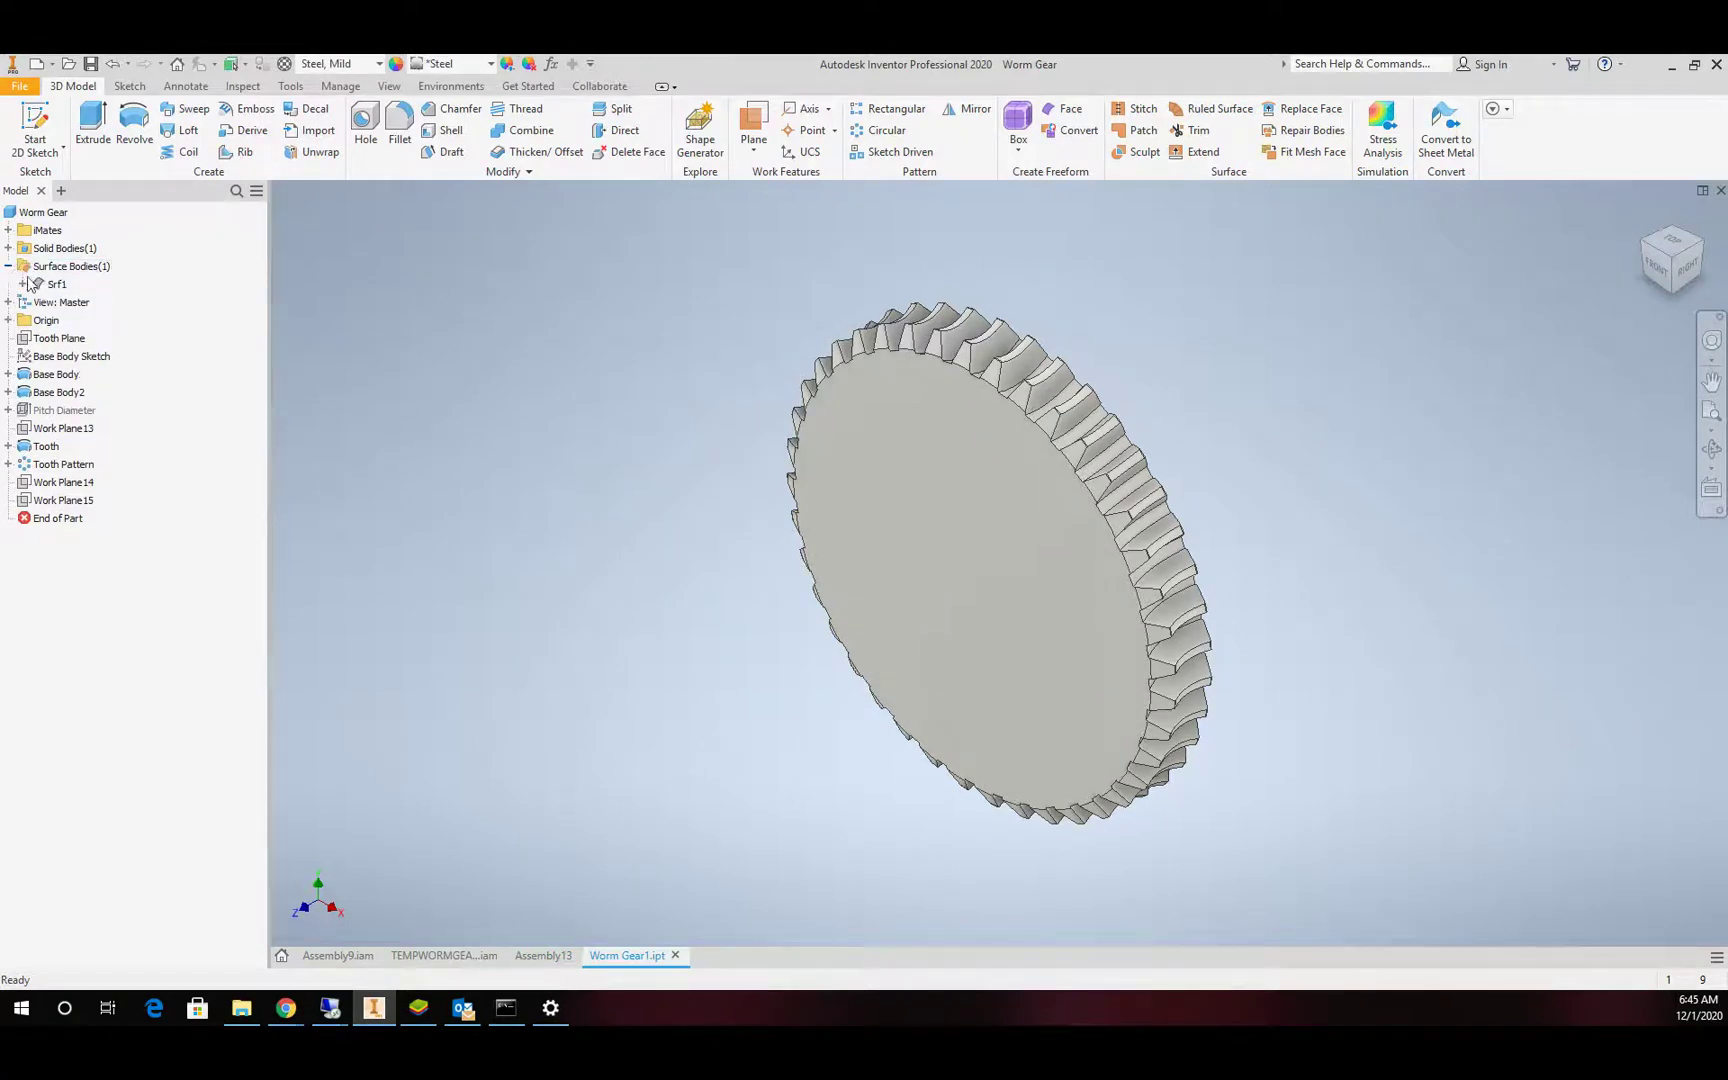
pyautogui.click(22, 284)
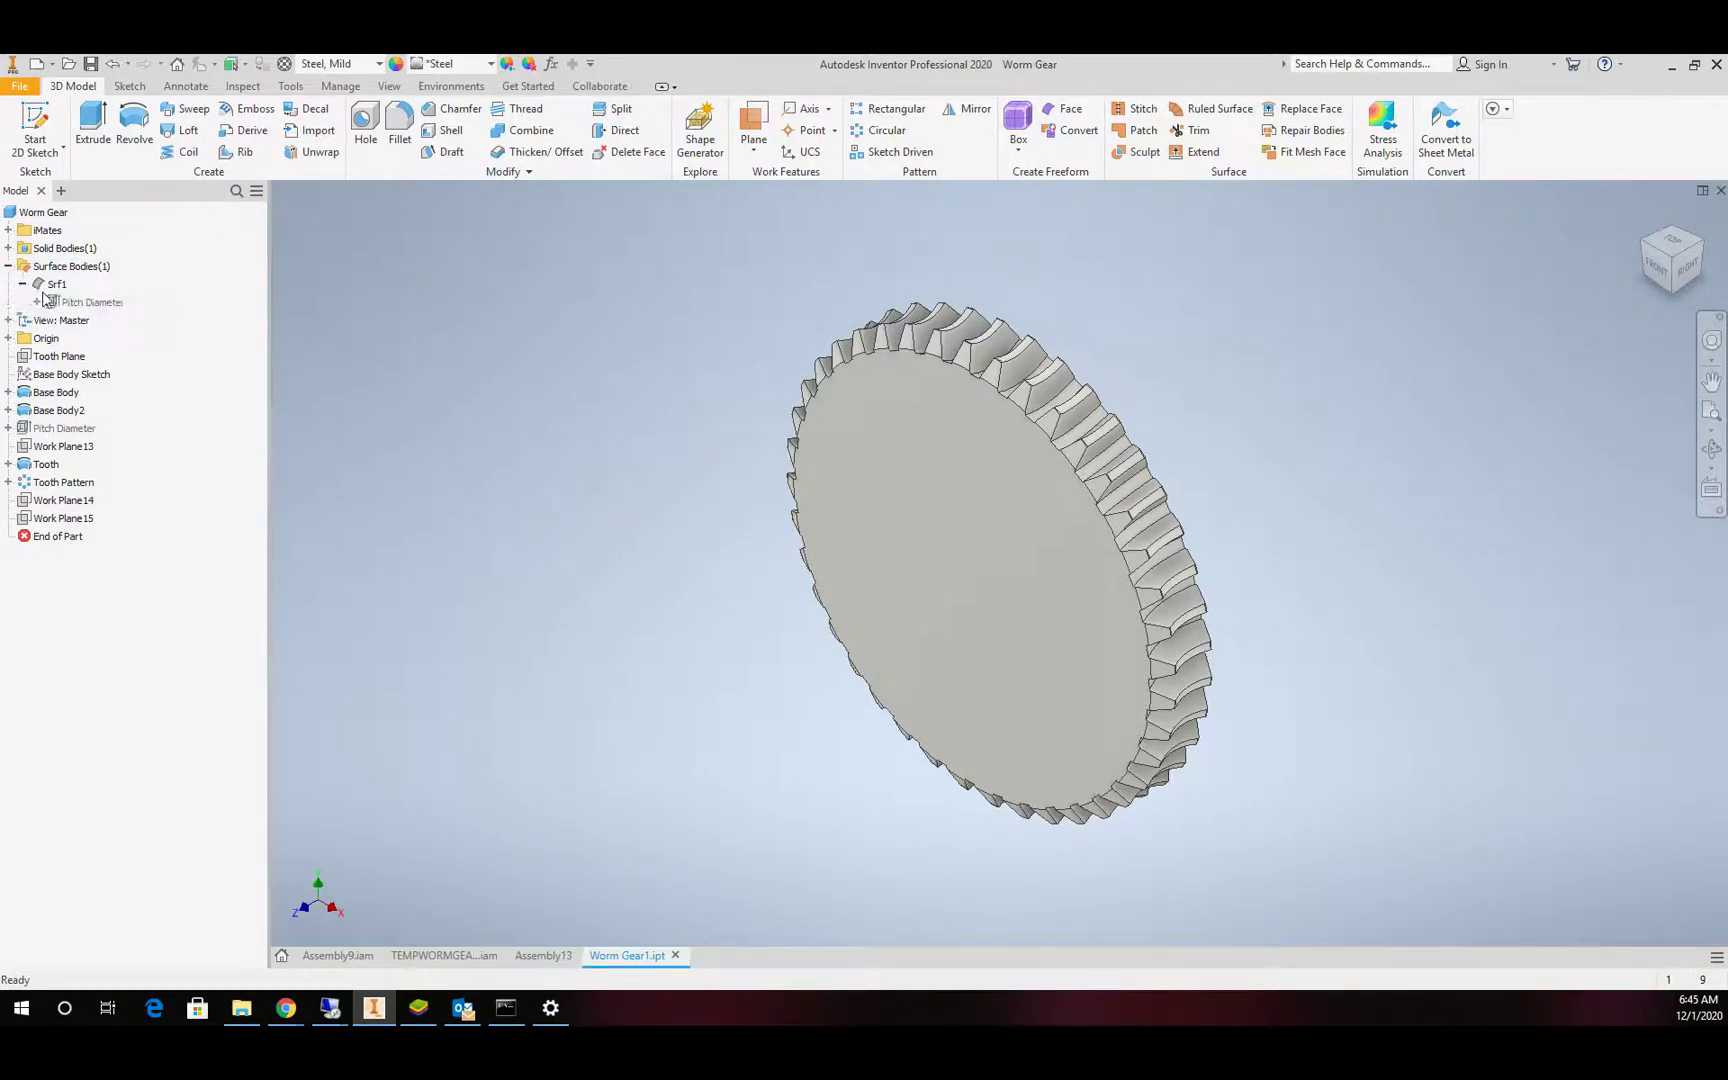
pyautogui.click(92, 302)
pyautogui.rightClick(107, 304)
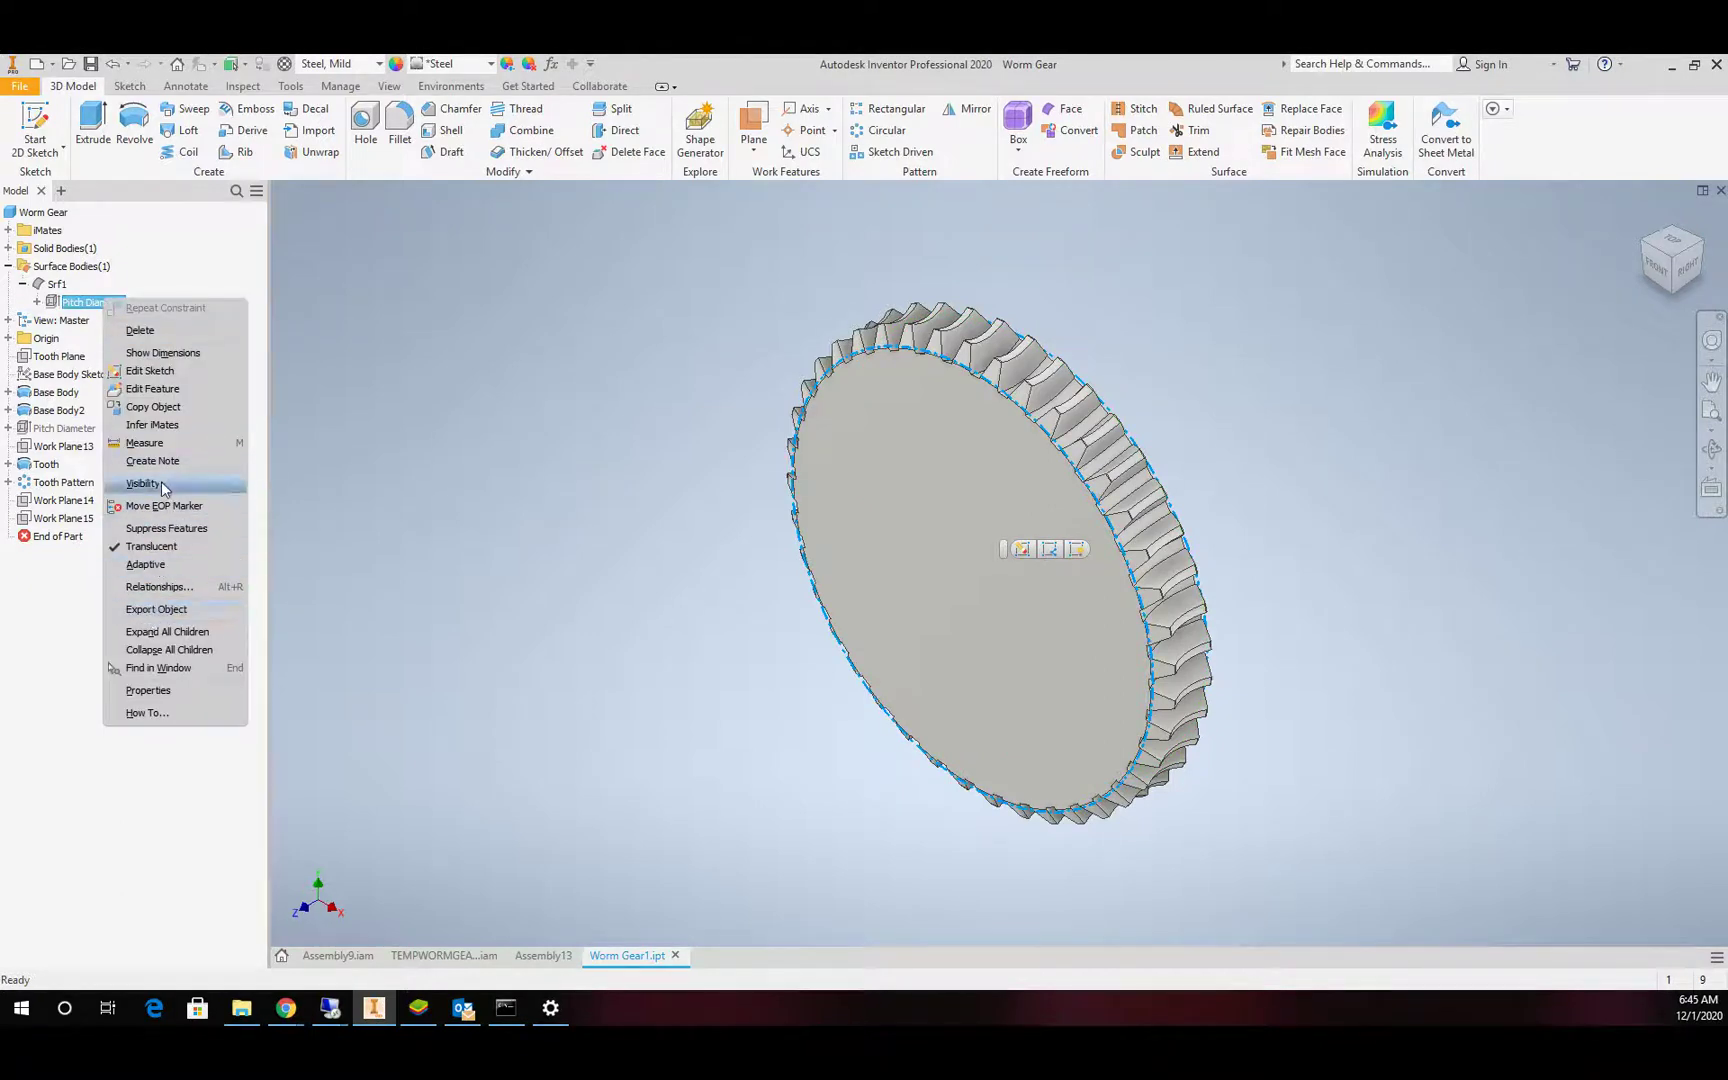
pyautogui.click(168, 484)
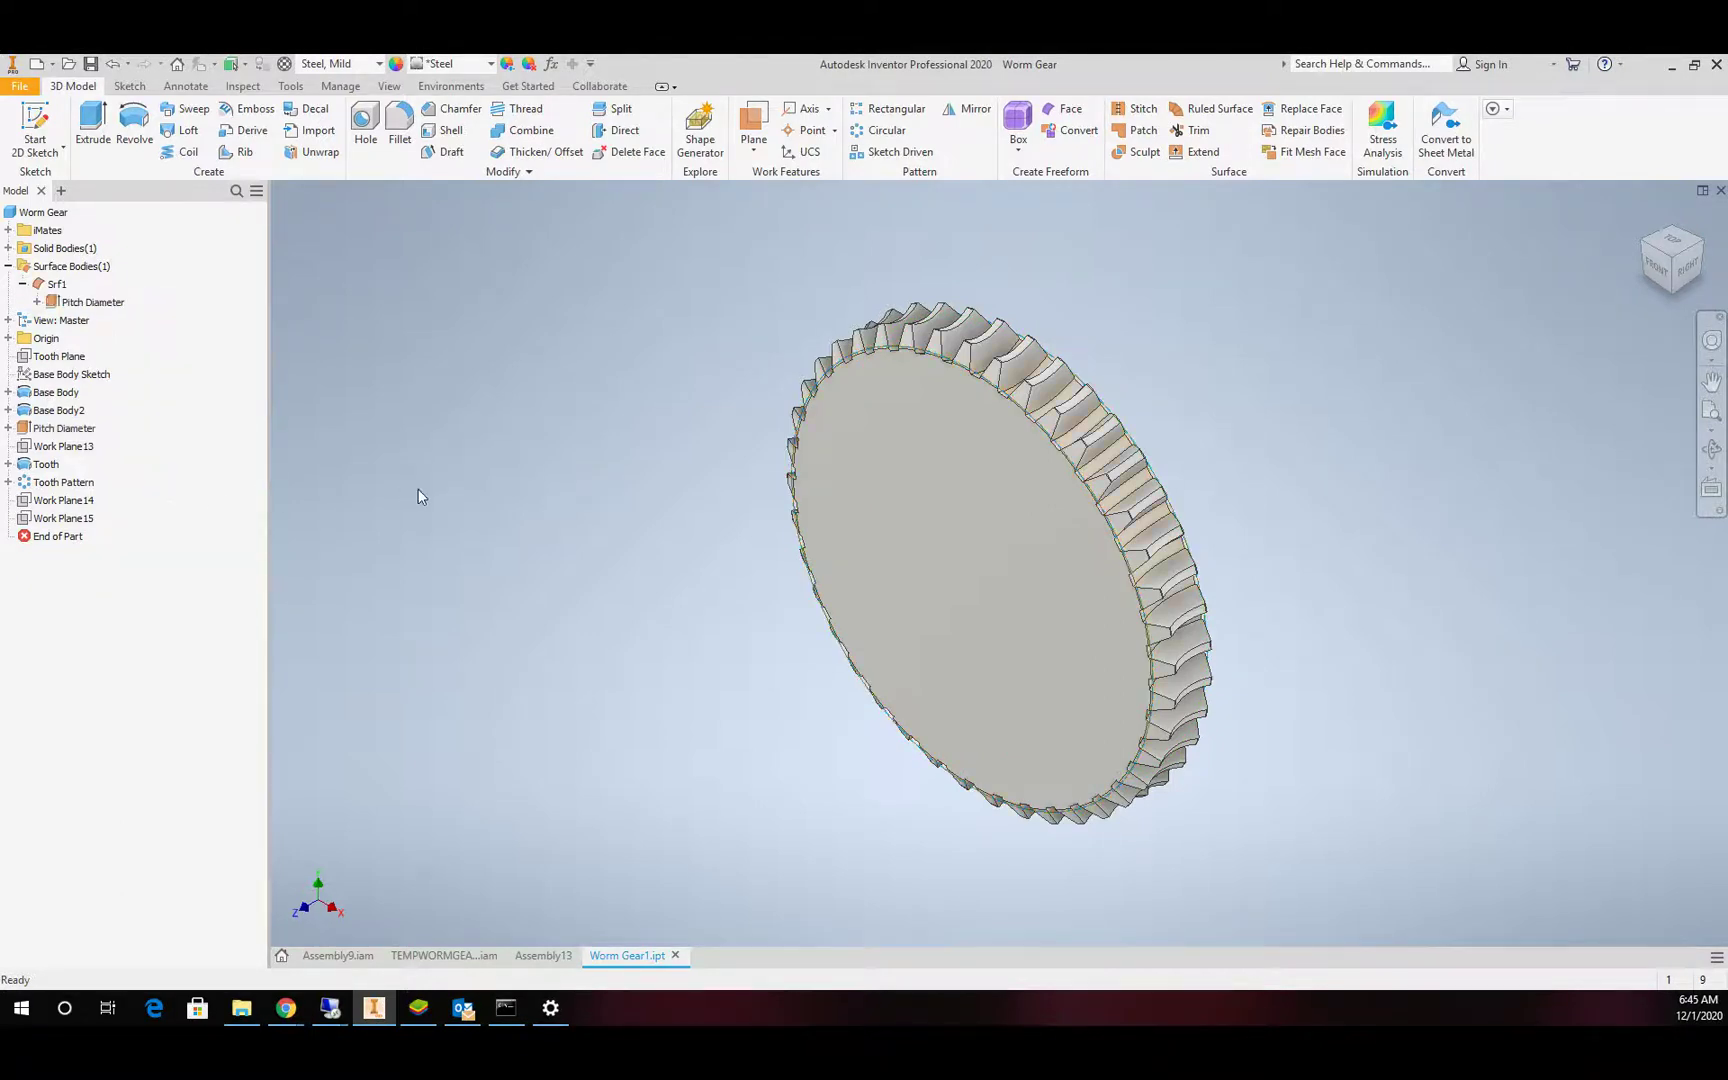
# Open the worm part from Assembly13 and turn on visibility of its Pitch Diameter surface.
pyautogui.click(545, 956)
pyautogui.click(747, 801)
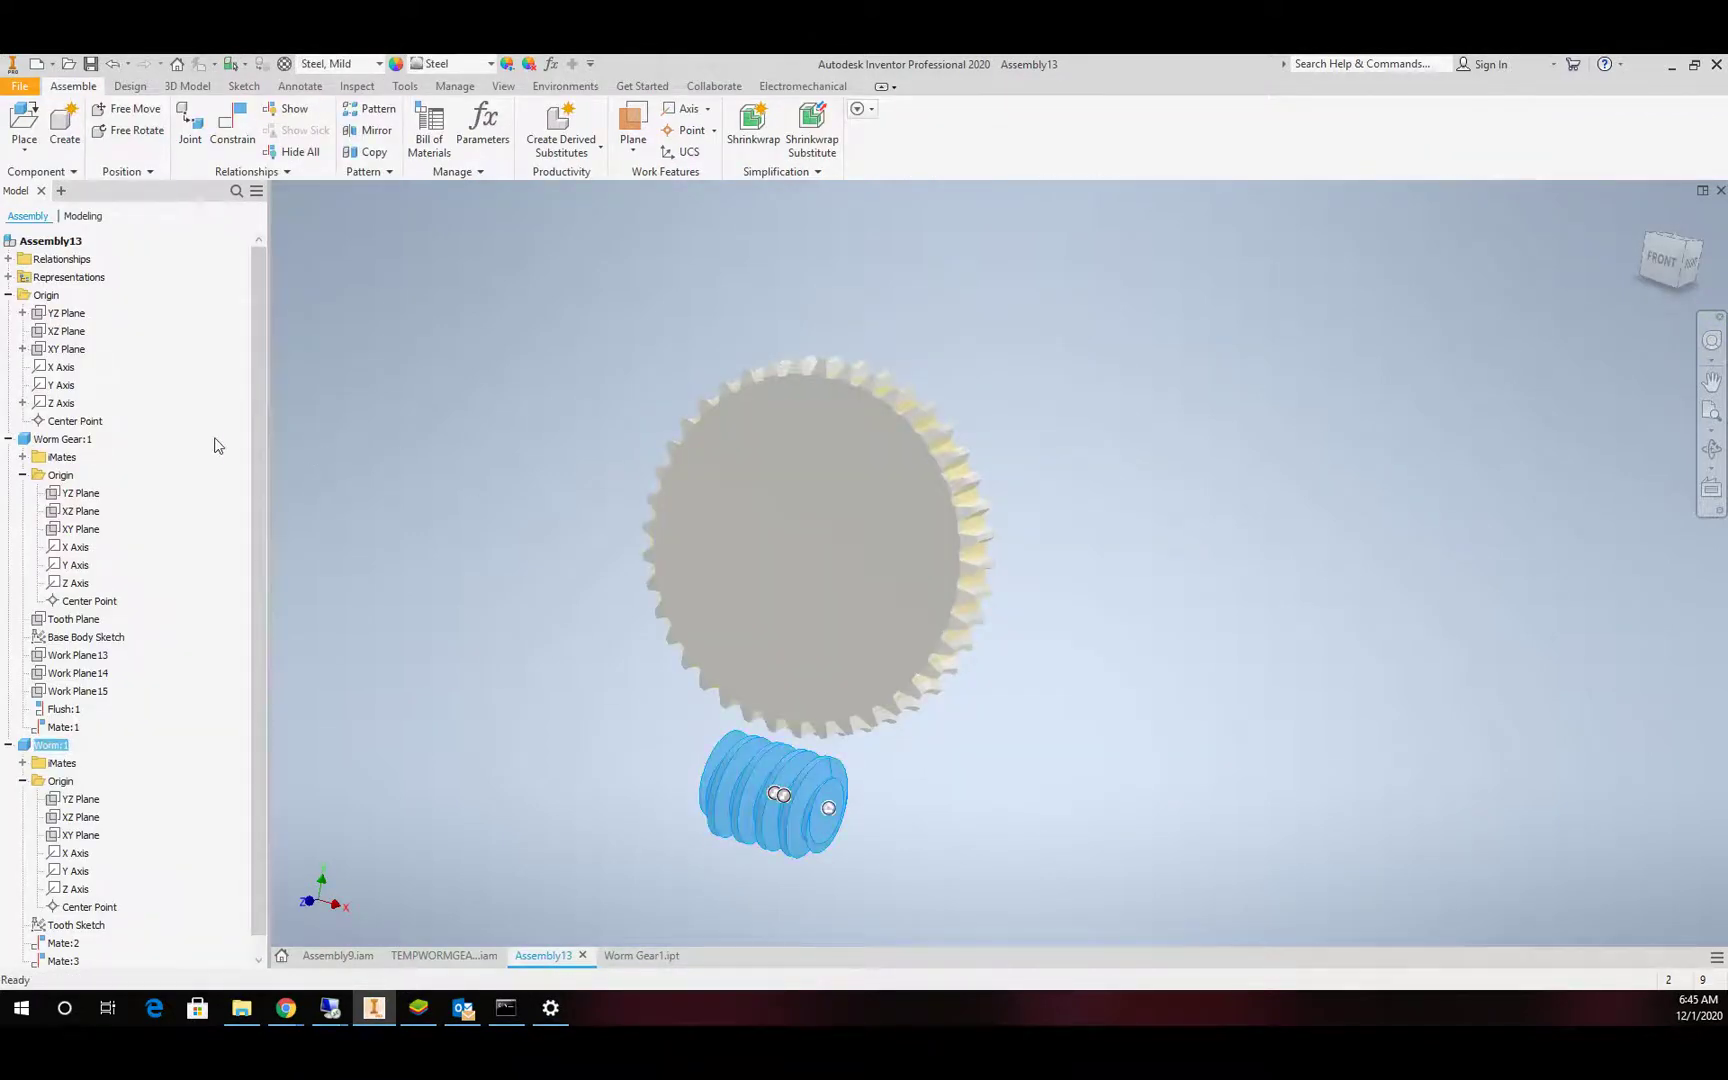
pyautogui.rightClick(745, 765)
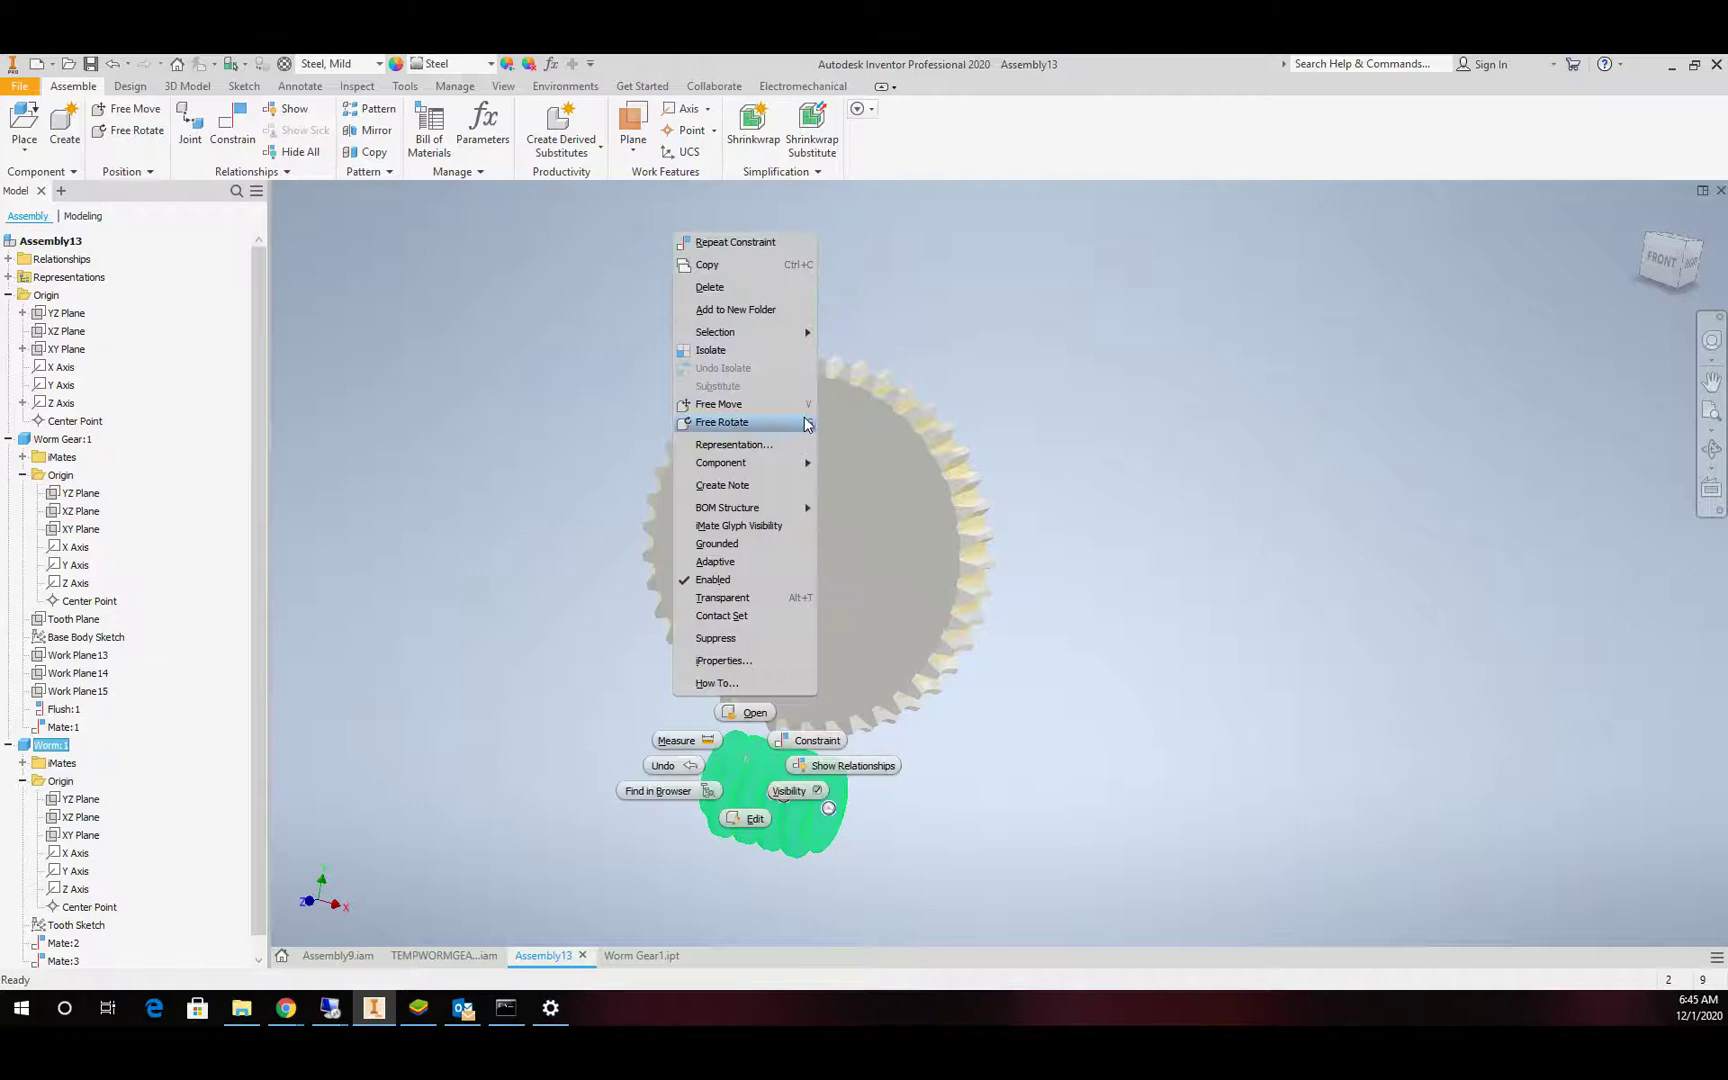
pyautogui.click(749, 713)
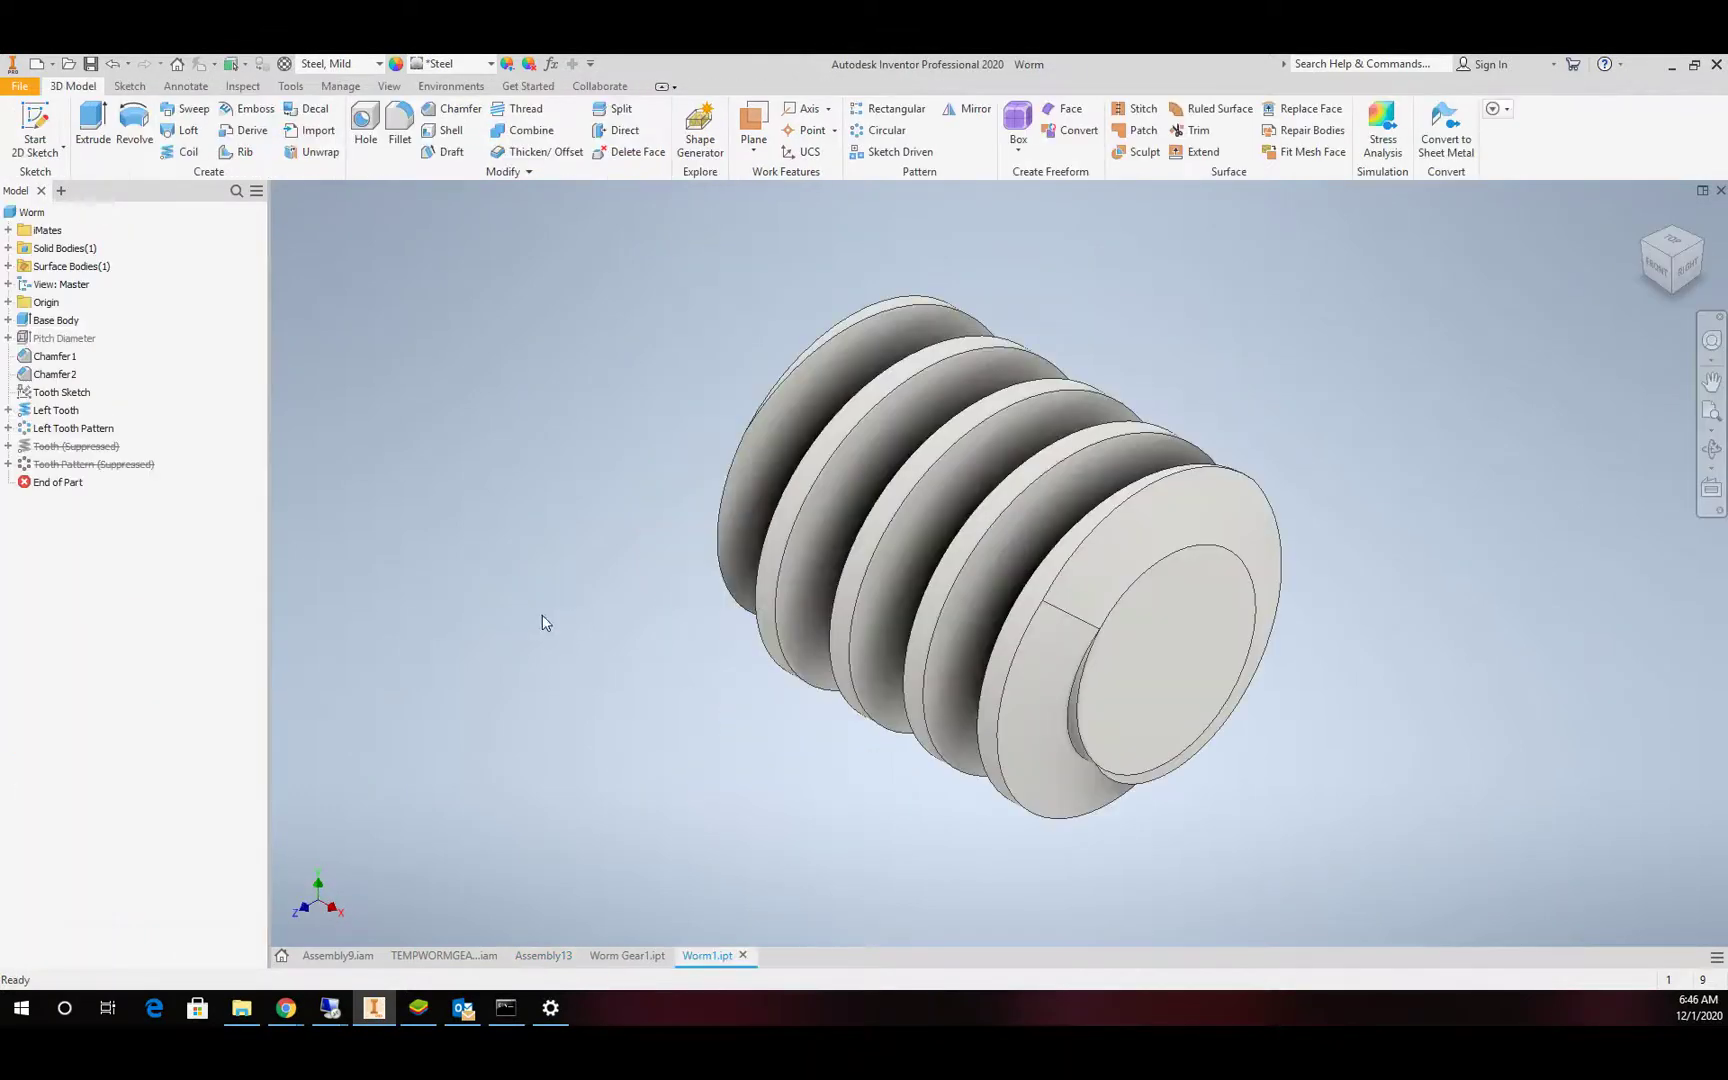
pyautogui.click(8, 266)
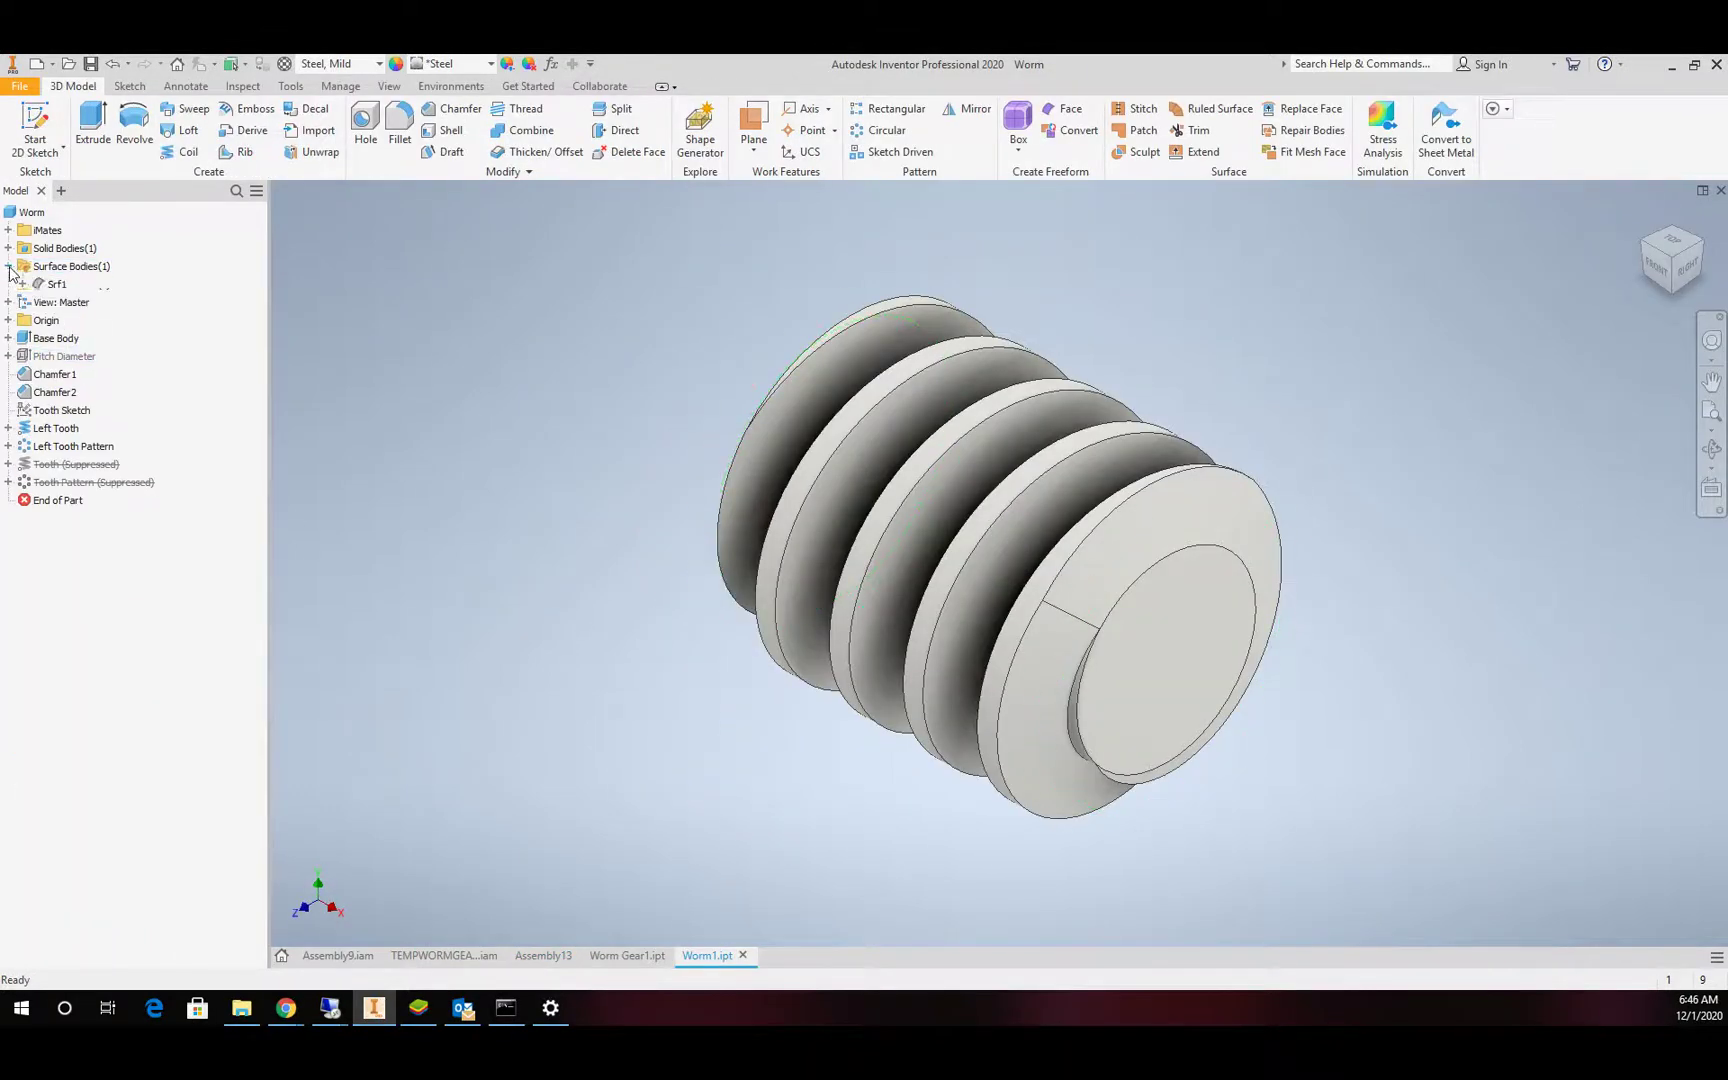
pyautogui.click(23, 285)
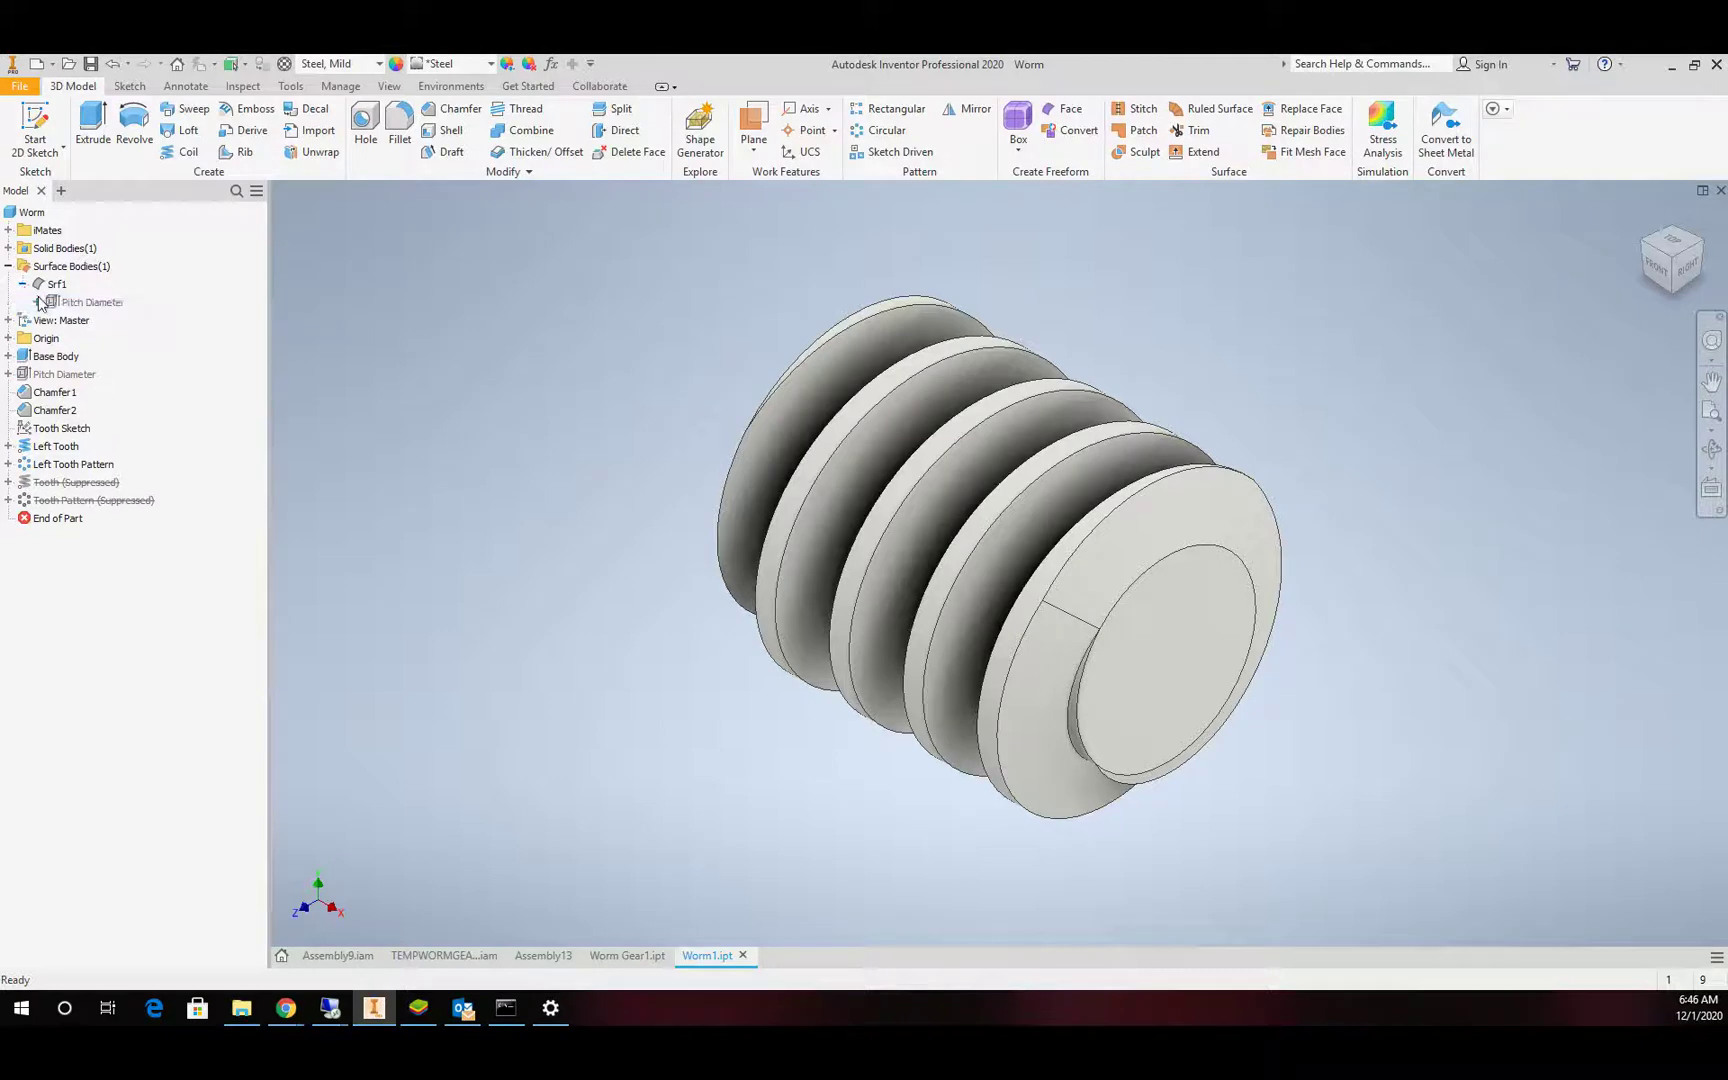
pyautogui.rightClick(68, 301)
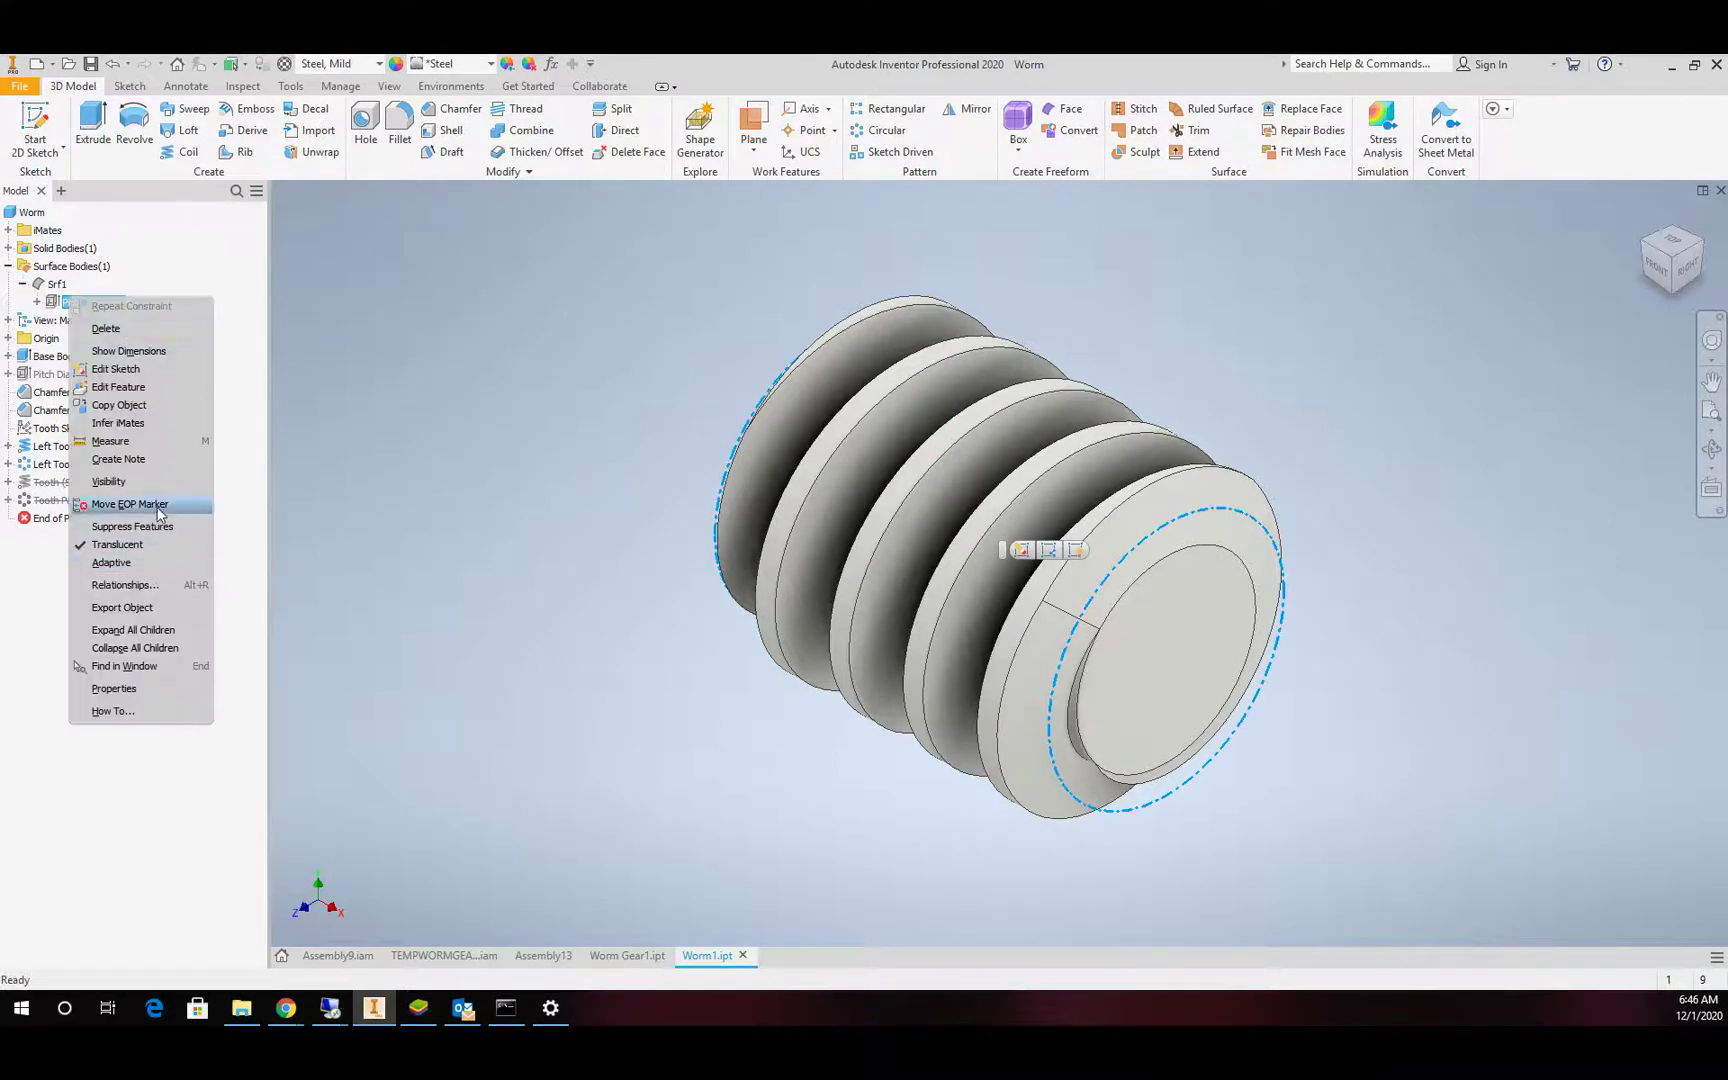
pyautogui.click(150, 479)
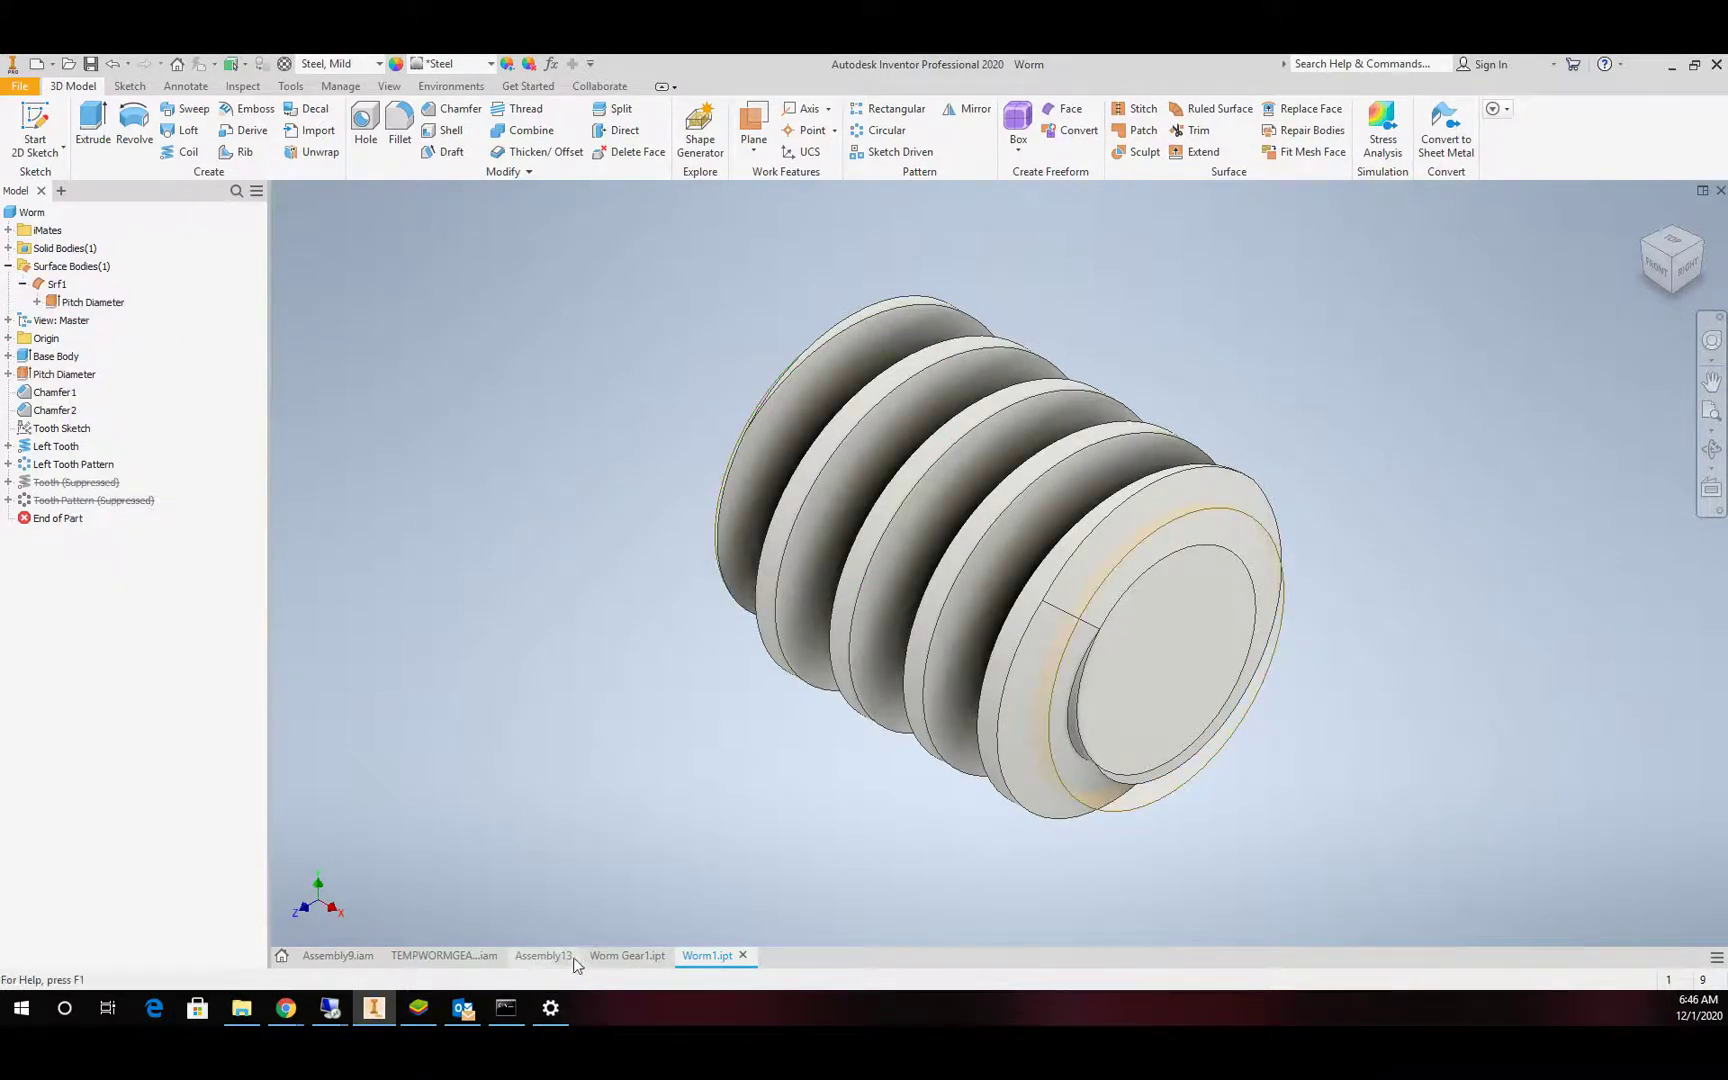
# In Assembly13, add an outside tangent constraint with 0.000 in offset between the worm gear's and worm's pitch diameter surfaces.
pyautogui.click(545, 956)
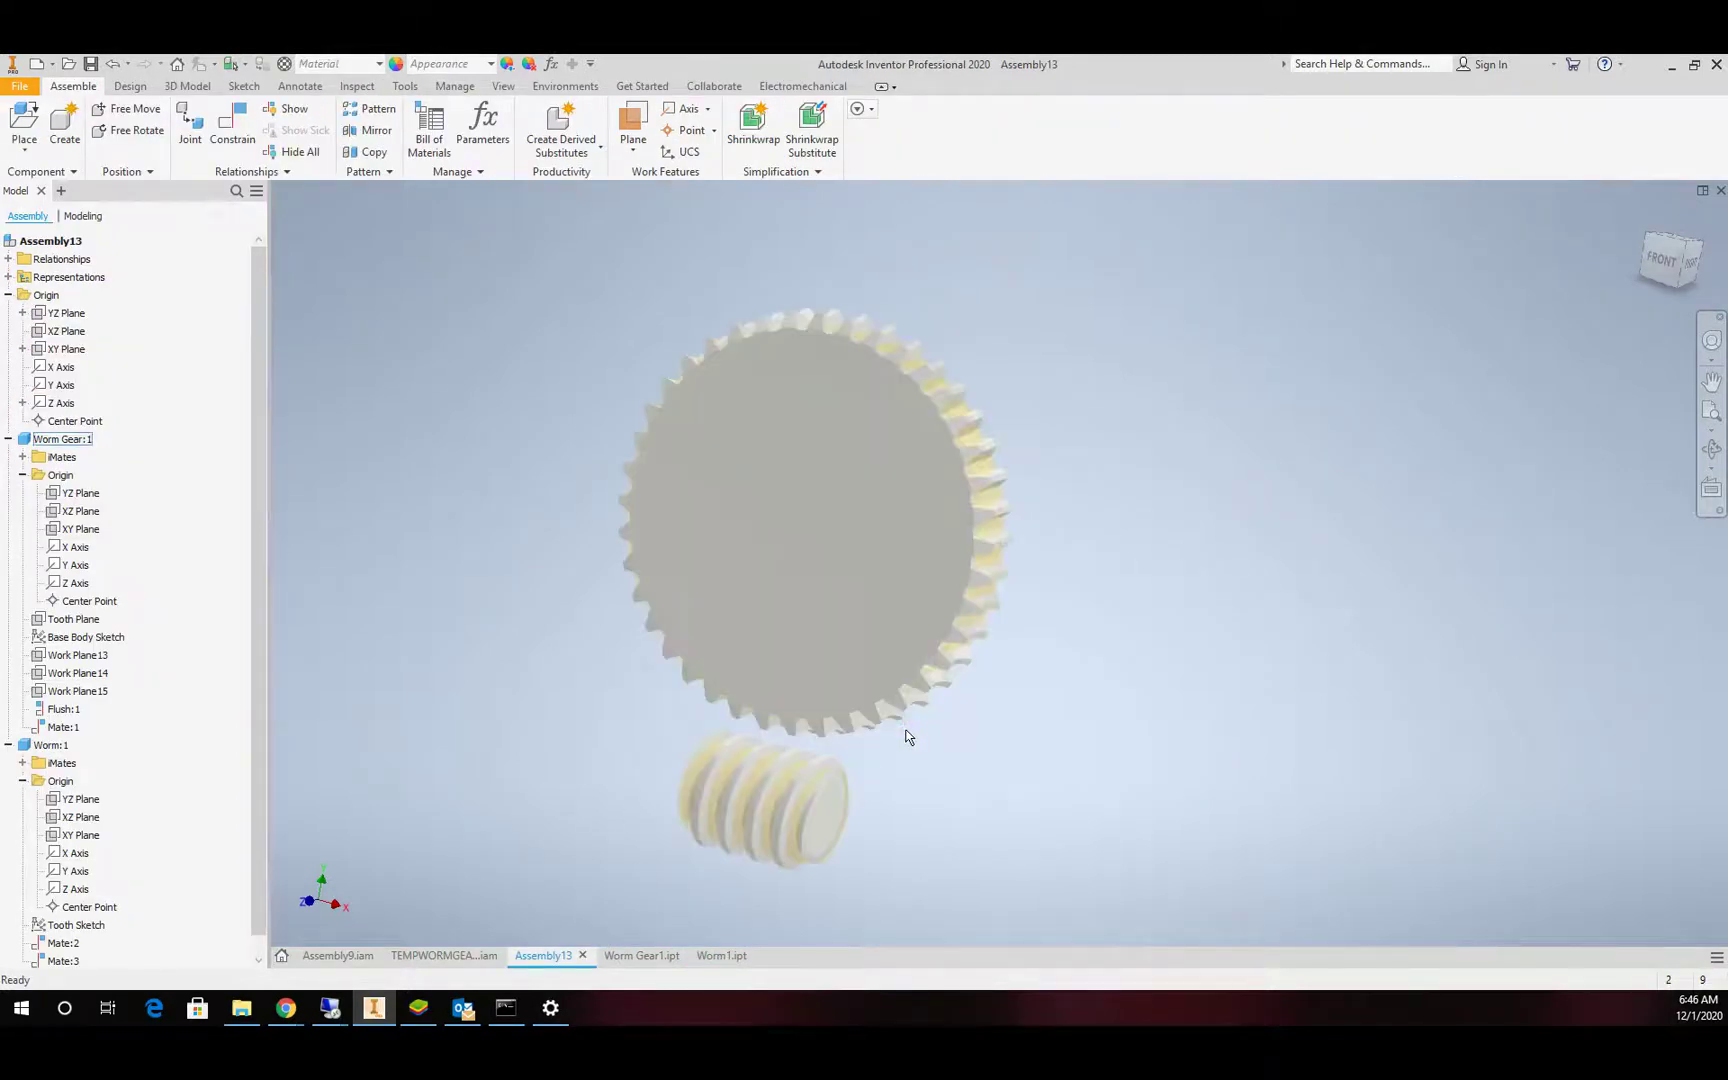
pyautogui.scroll(5, 906, 722)
pyautogui.click(232, 124)
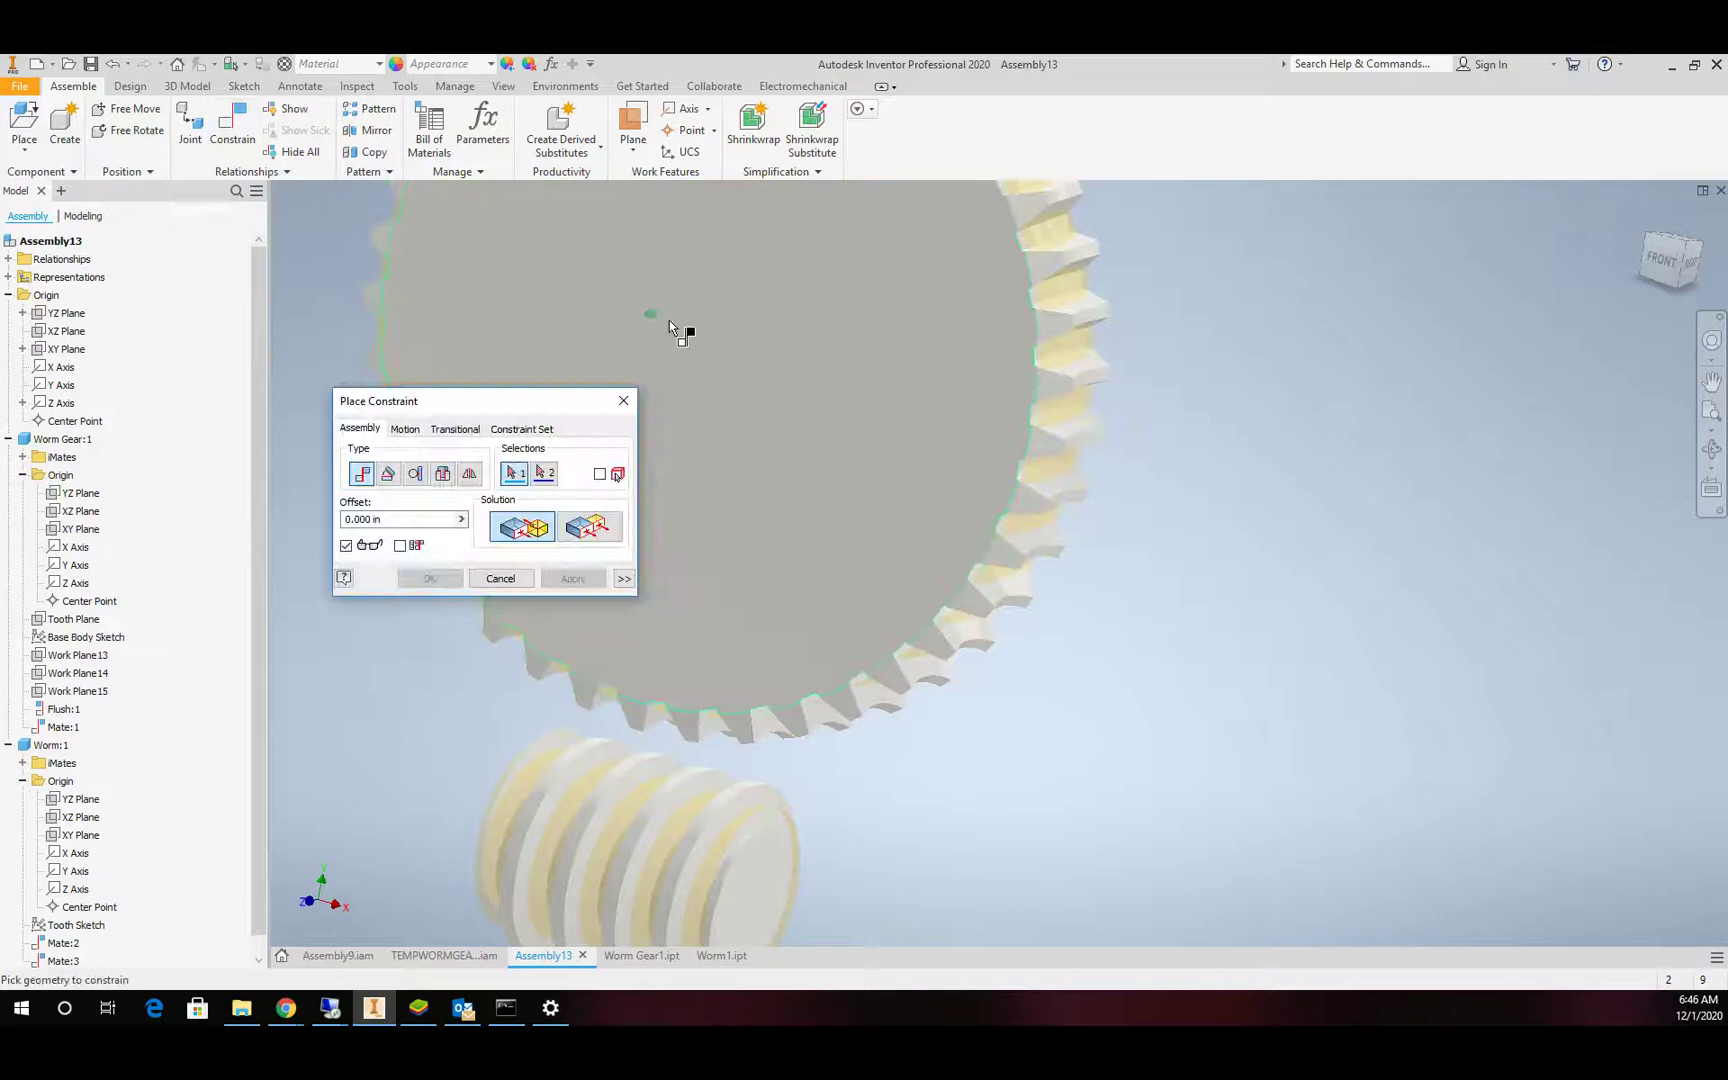
pyautogui.click(416, 474)
pyautogui.click(1015, 512)
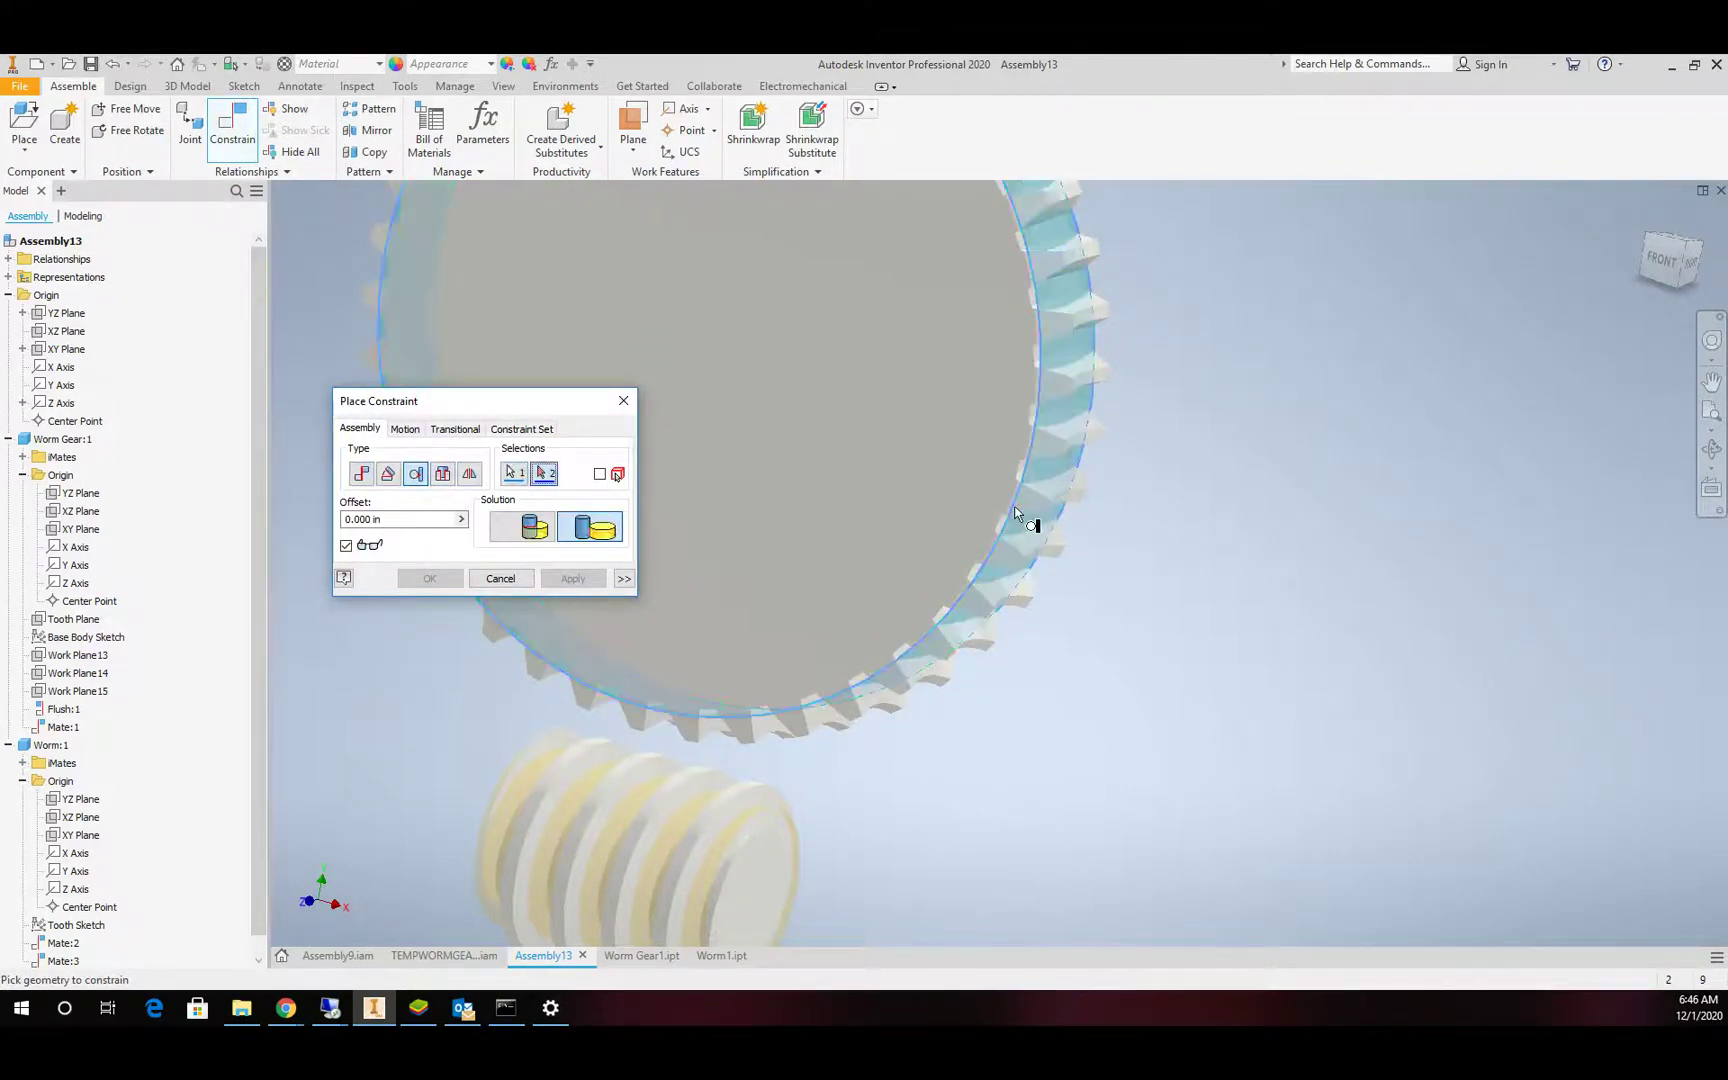
pyautogui.scroll(5, 706, 830)
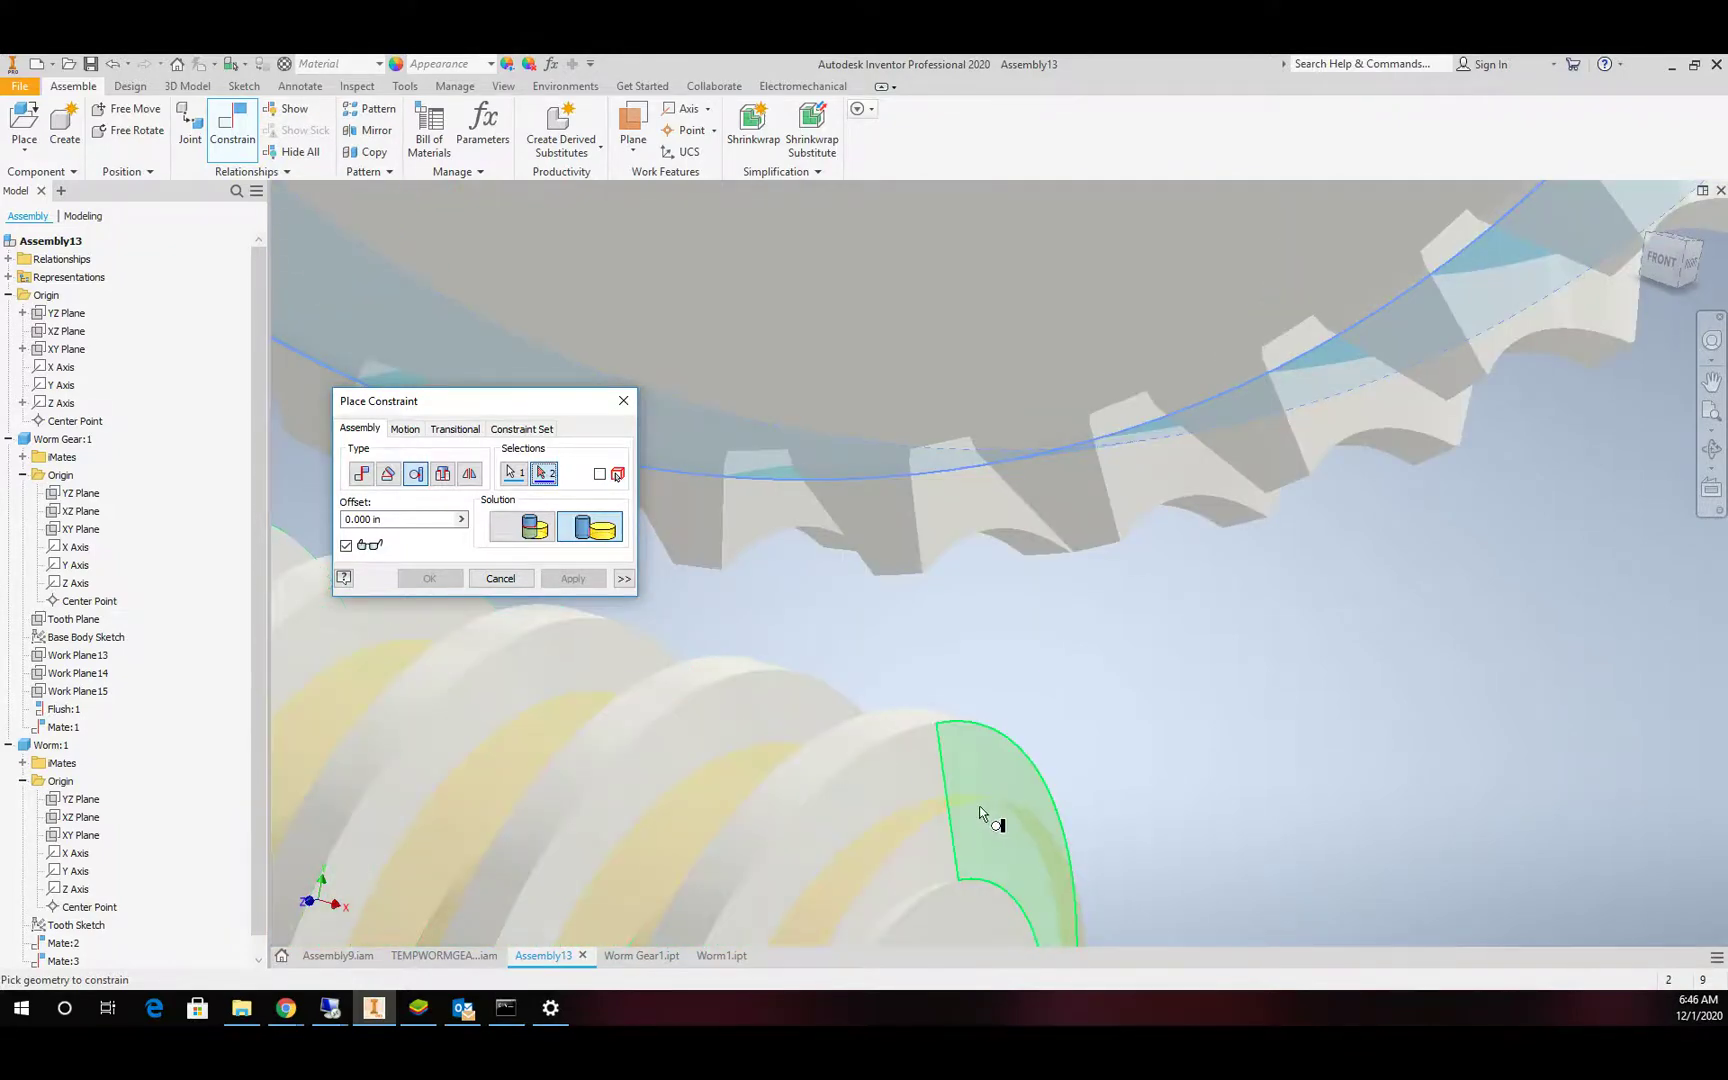
pyautogui.click(955, 802)
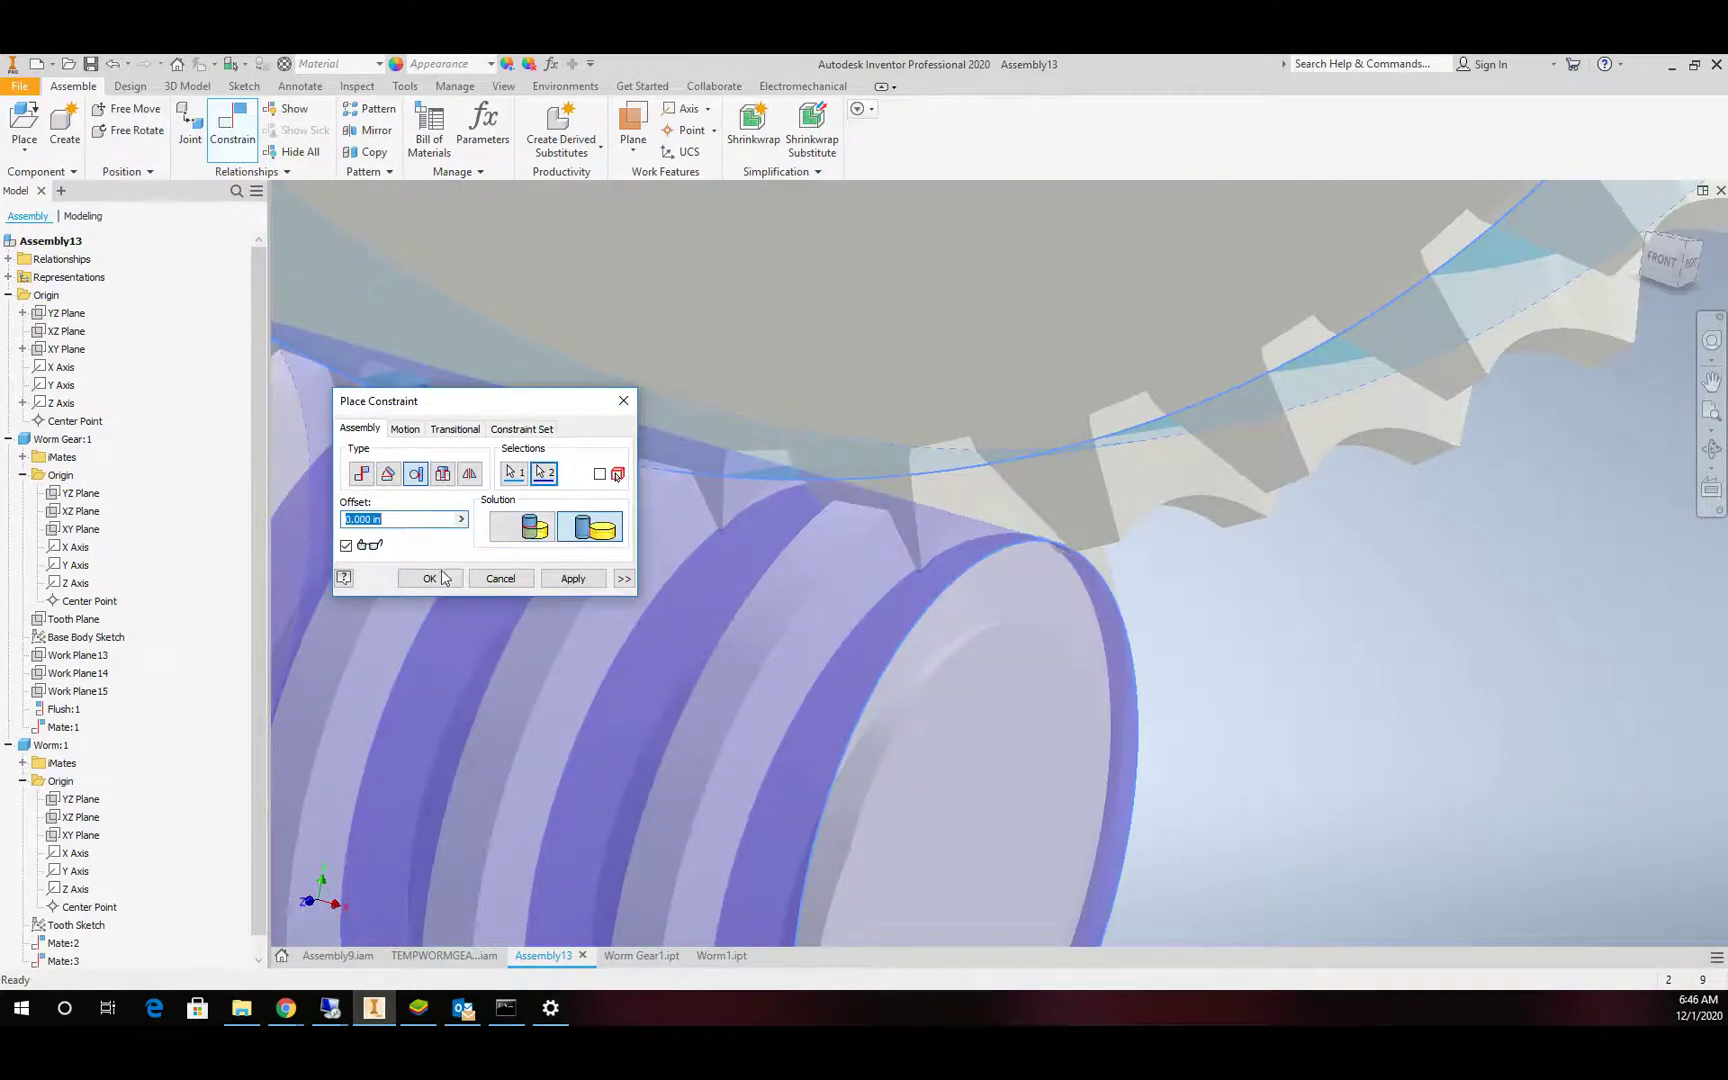
pyautogui.click(576, 580)
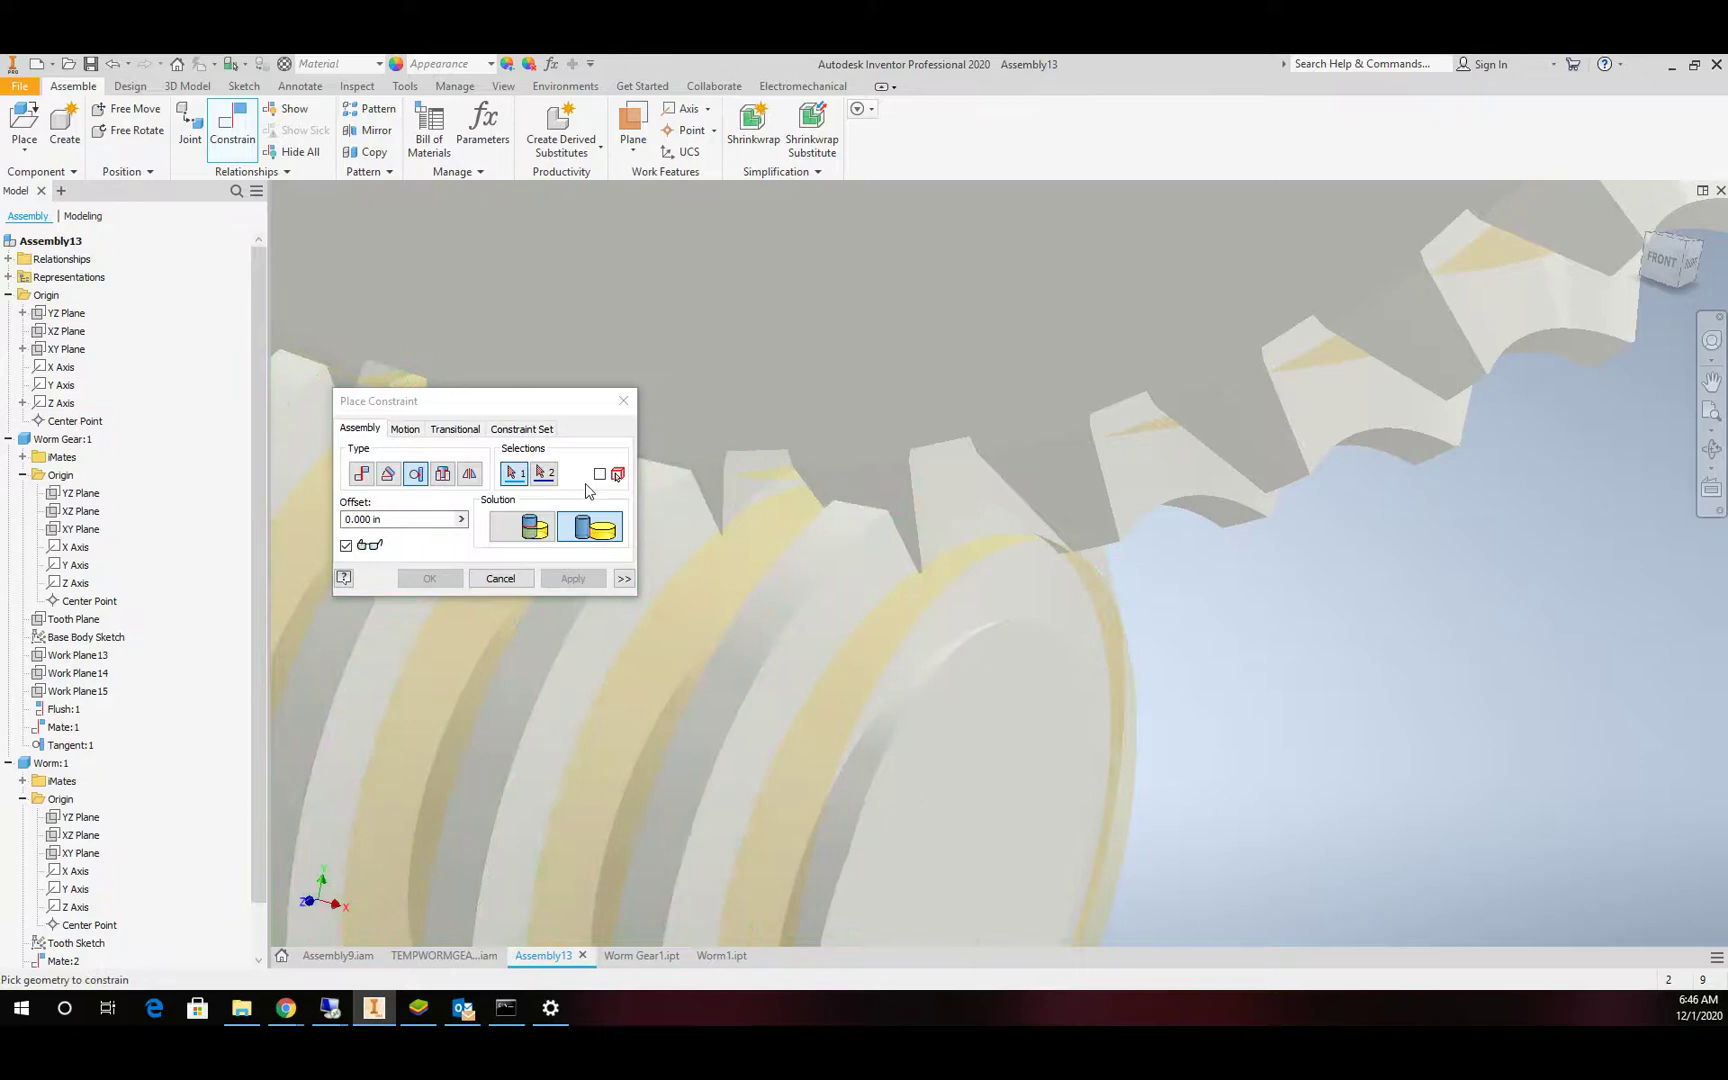
# Add a forward rotation motion constraint with ratio 4.000 from the gear's pitch surface to the worm's, and turn the gear to test it.
pyautogui.click(404, 430)
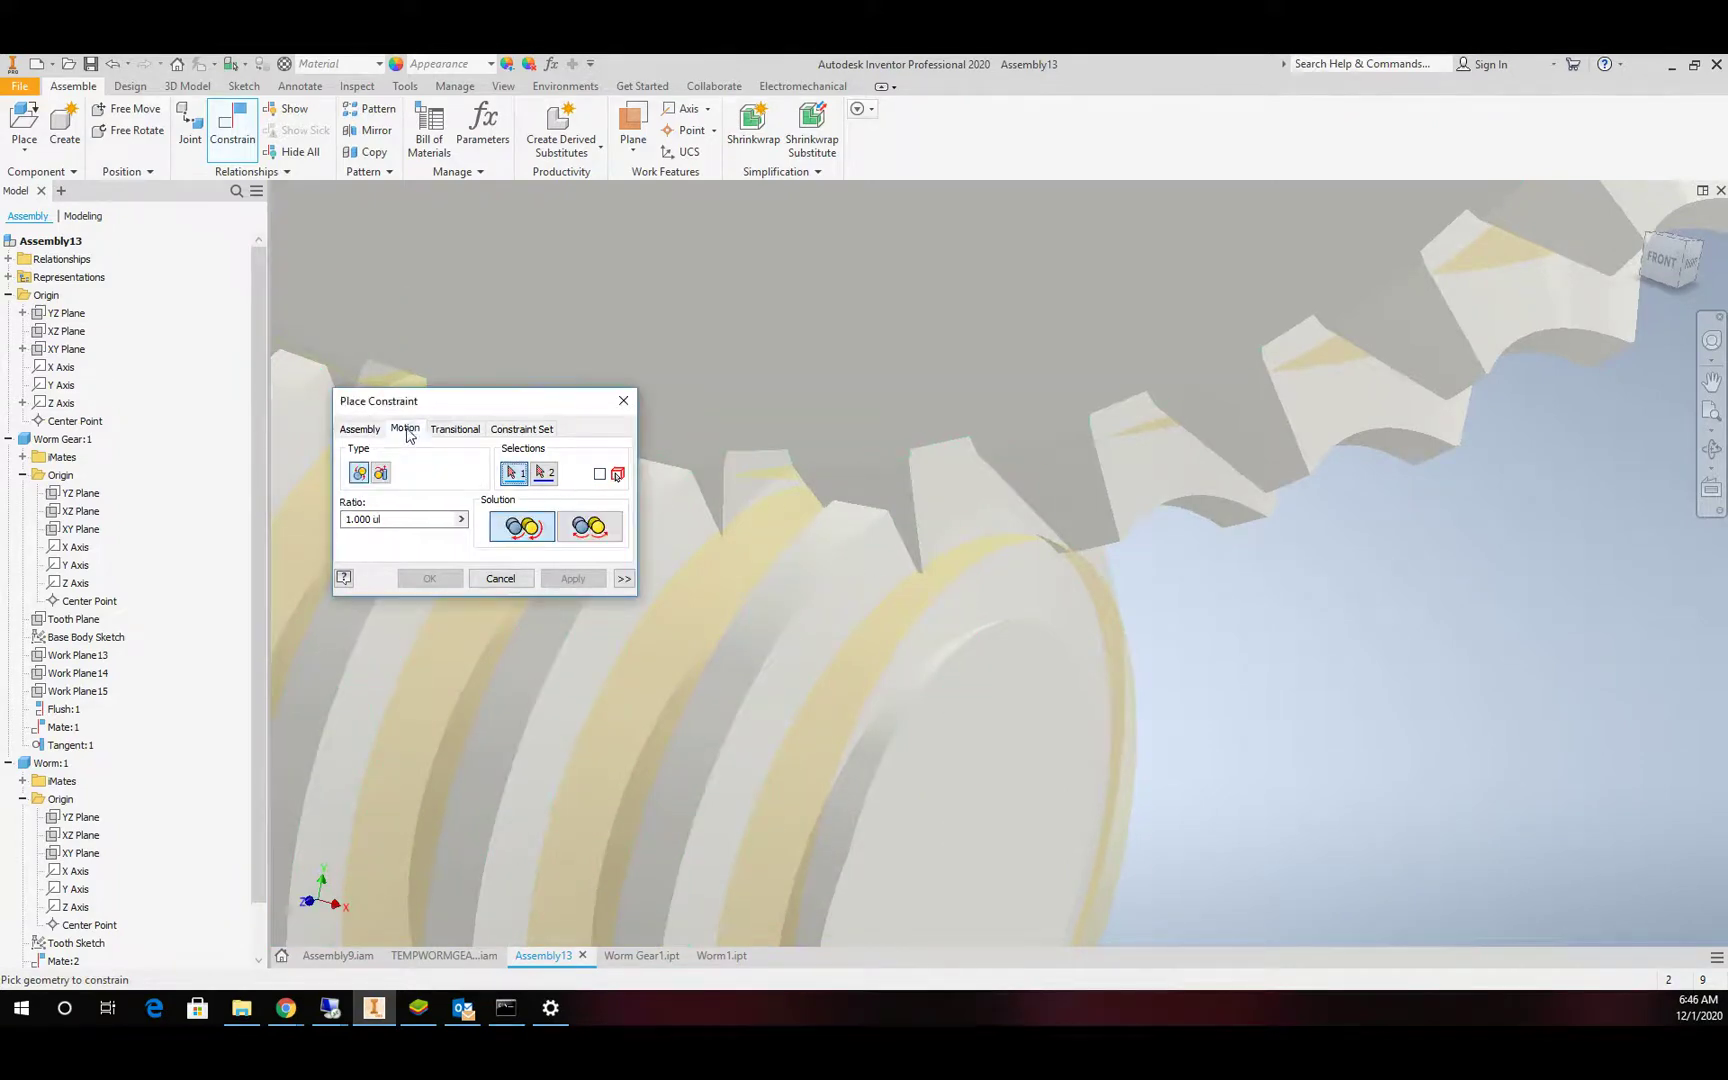
pyautogui.click(1342, 366)
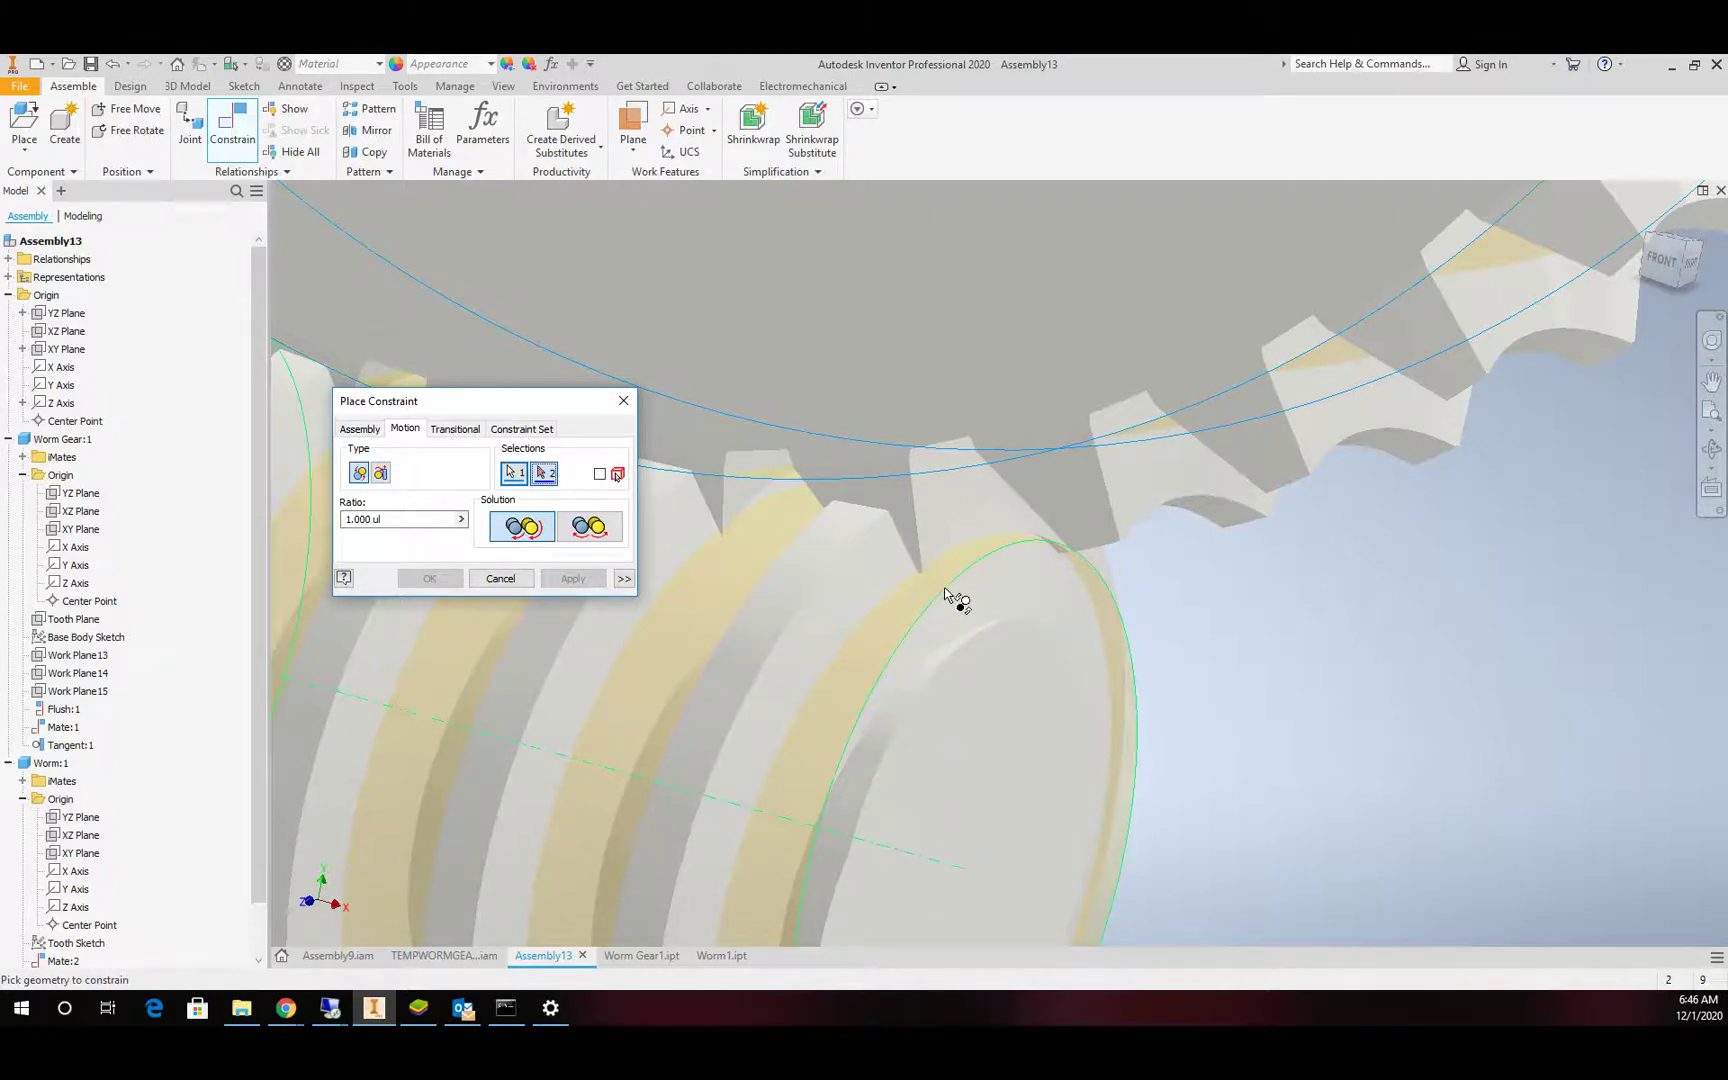
pyautogui.click(910, 633)
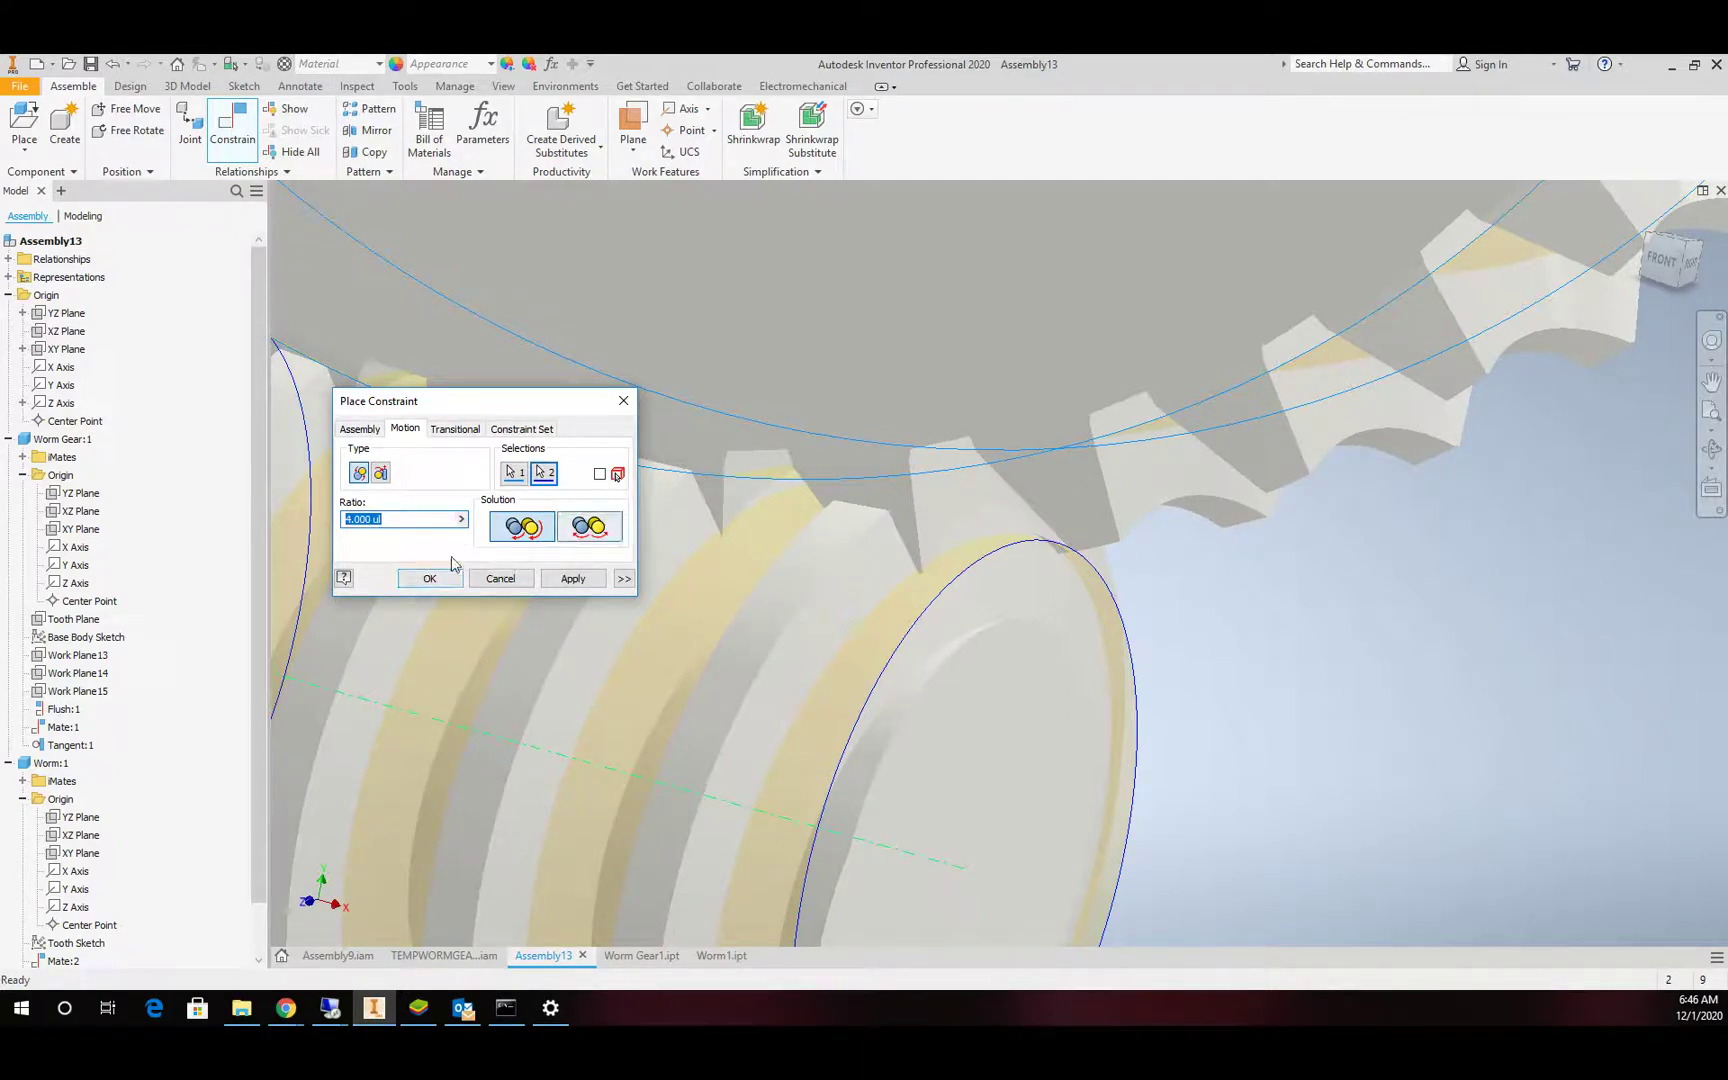
pyautogui.click(428, 580)
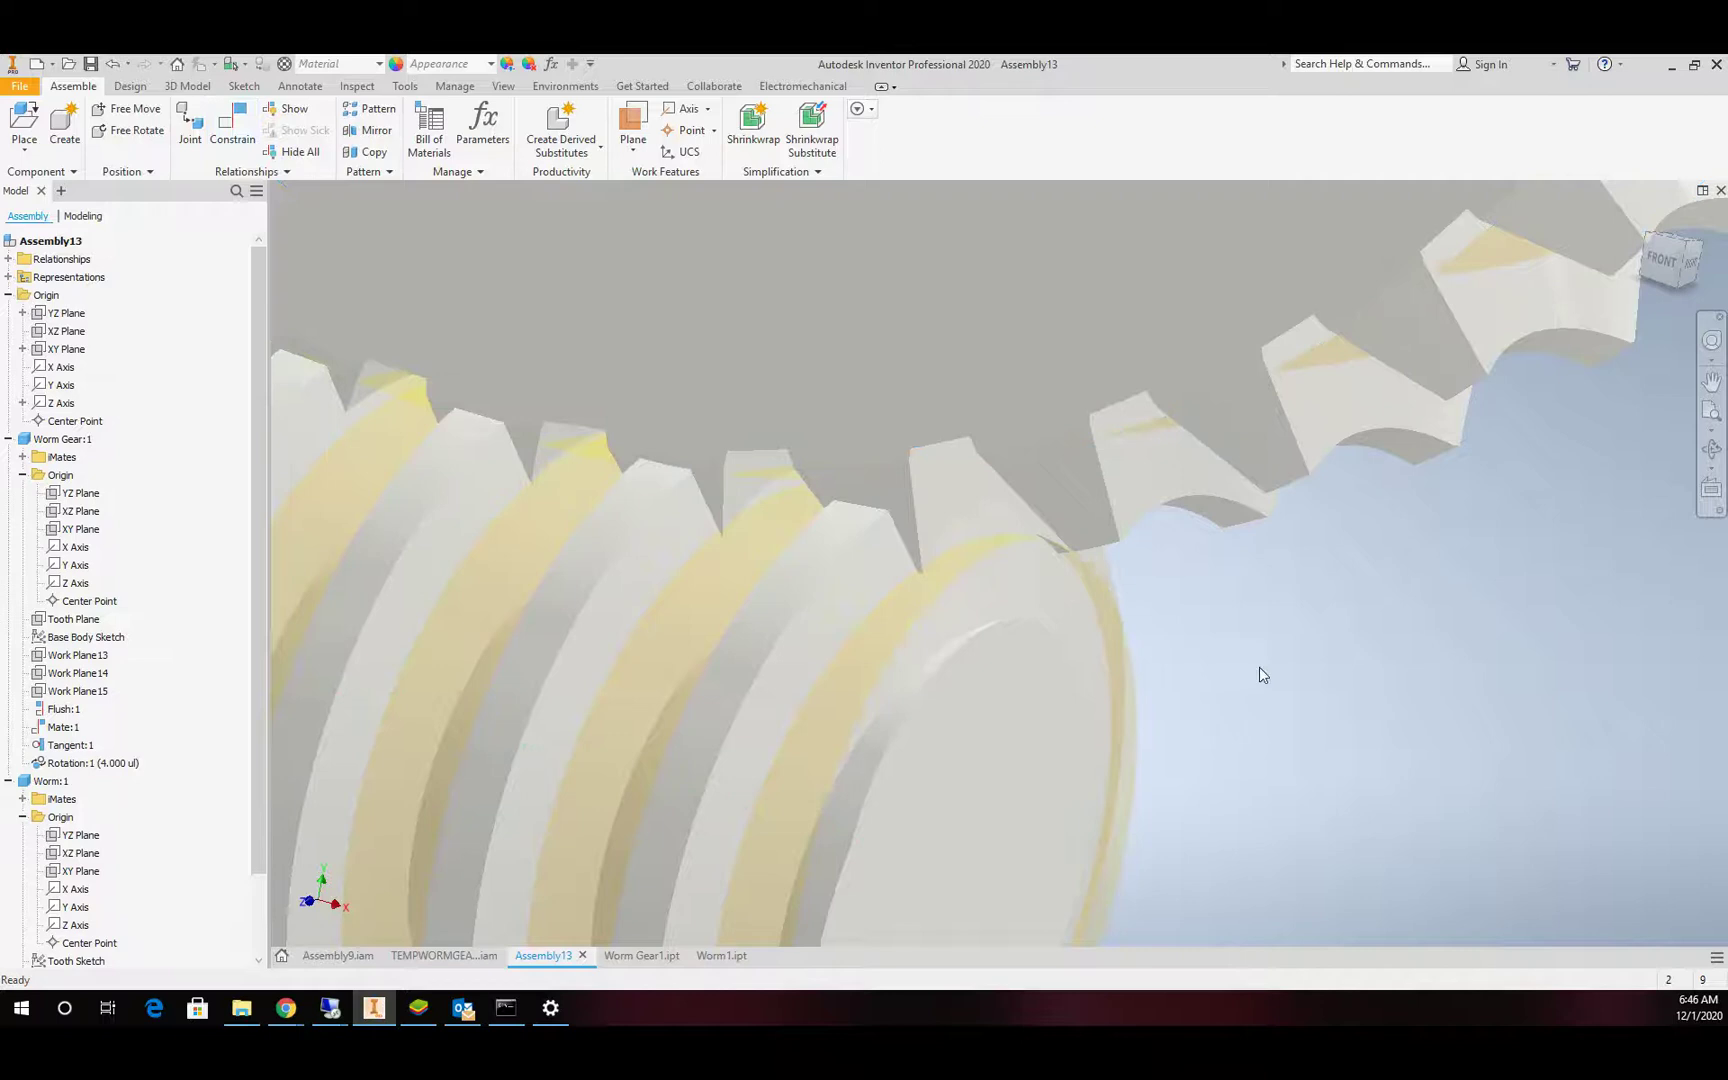
pyautogui.scroll(5, 1262, 671)
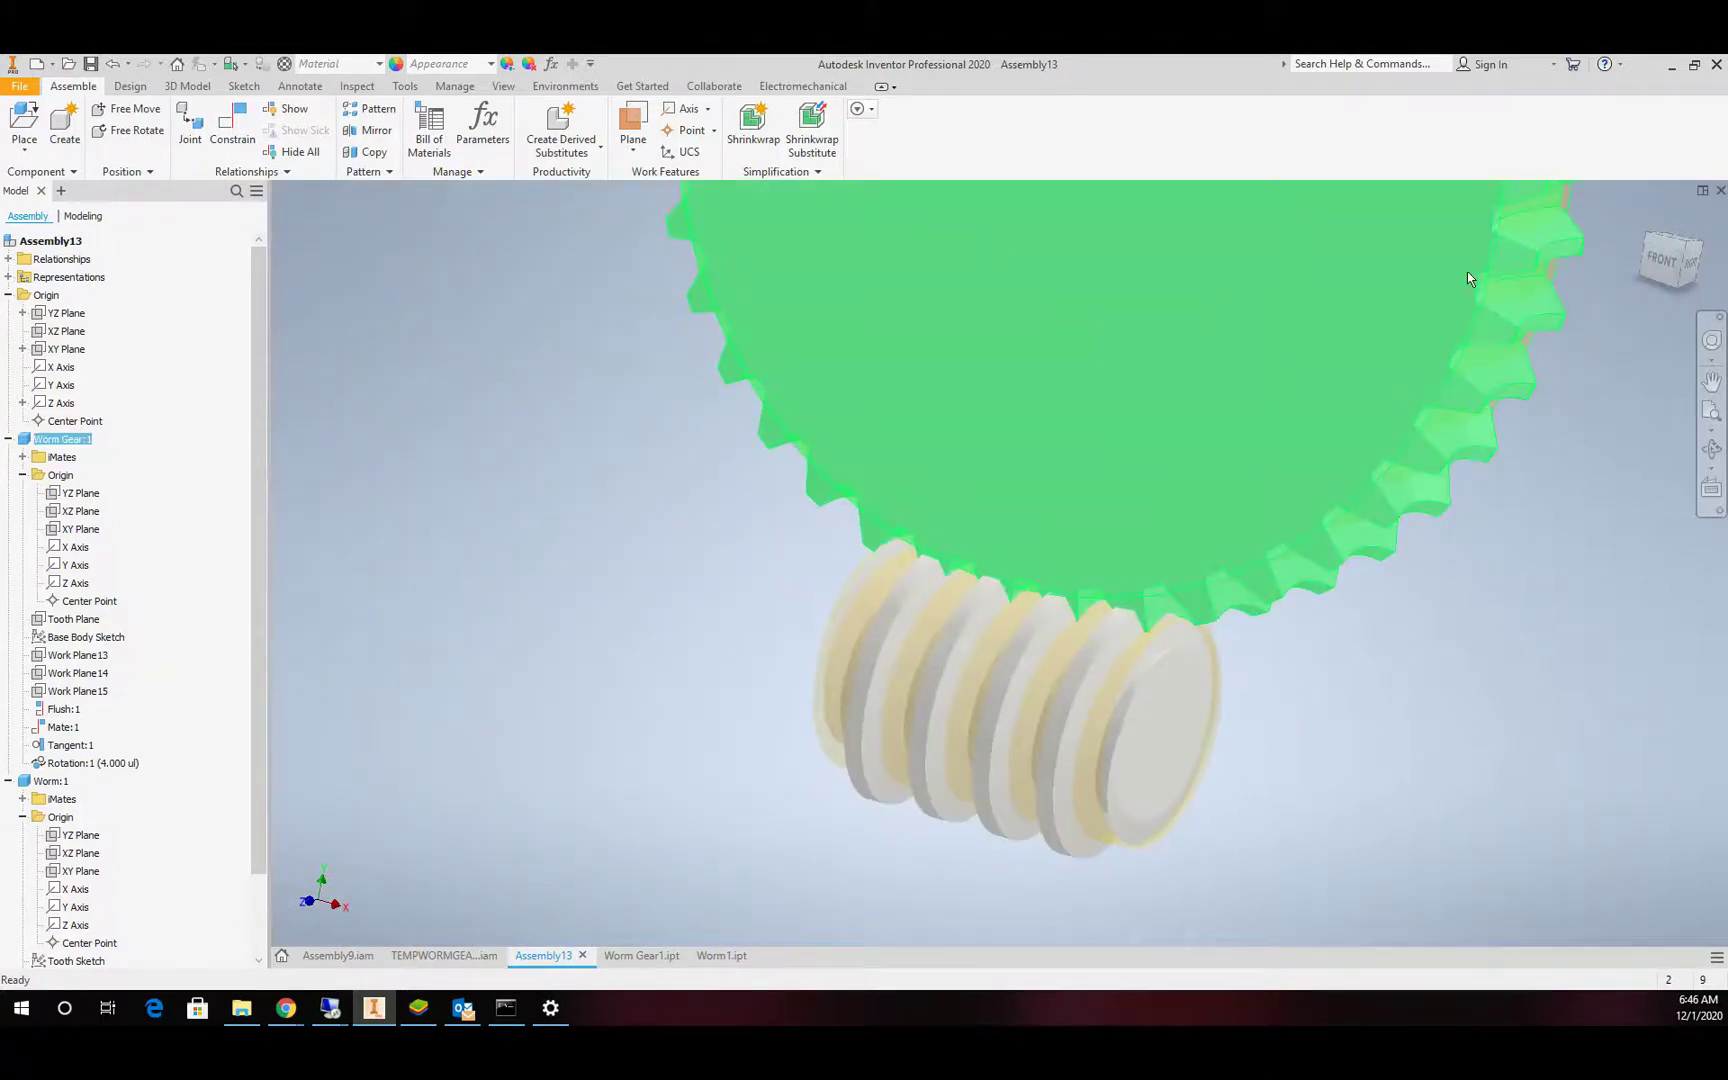
pyautogui.moveTo(1467, 271); pyautogui.dragTo(1440, 396)
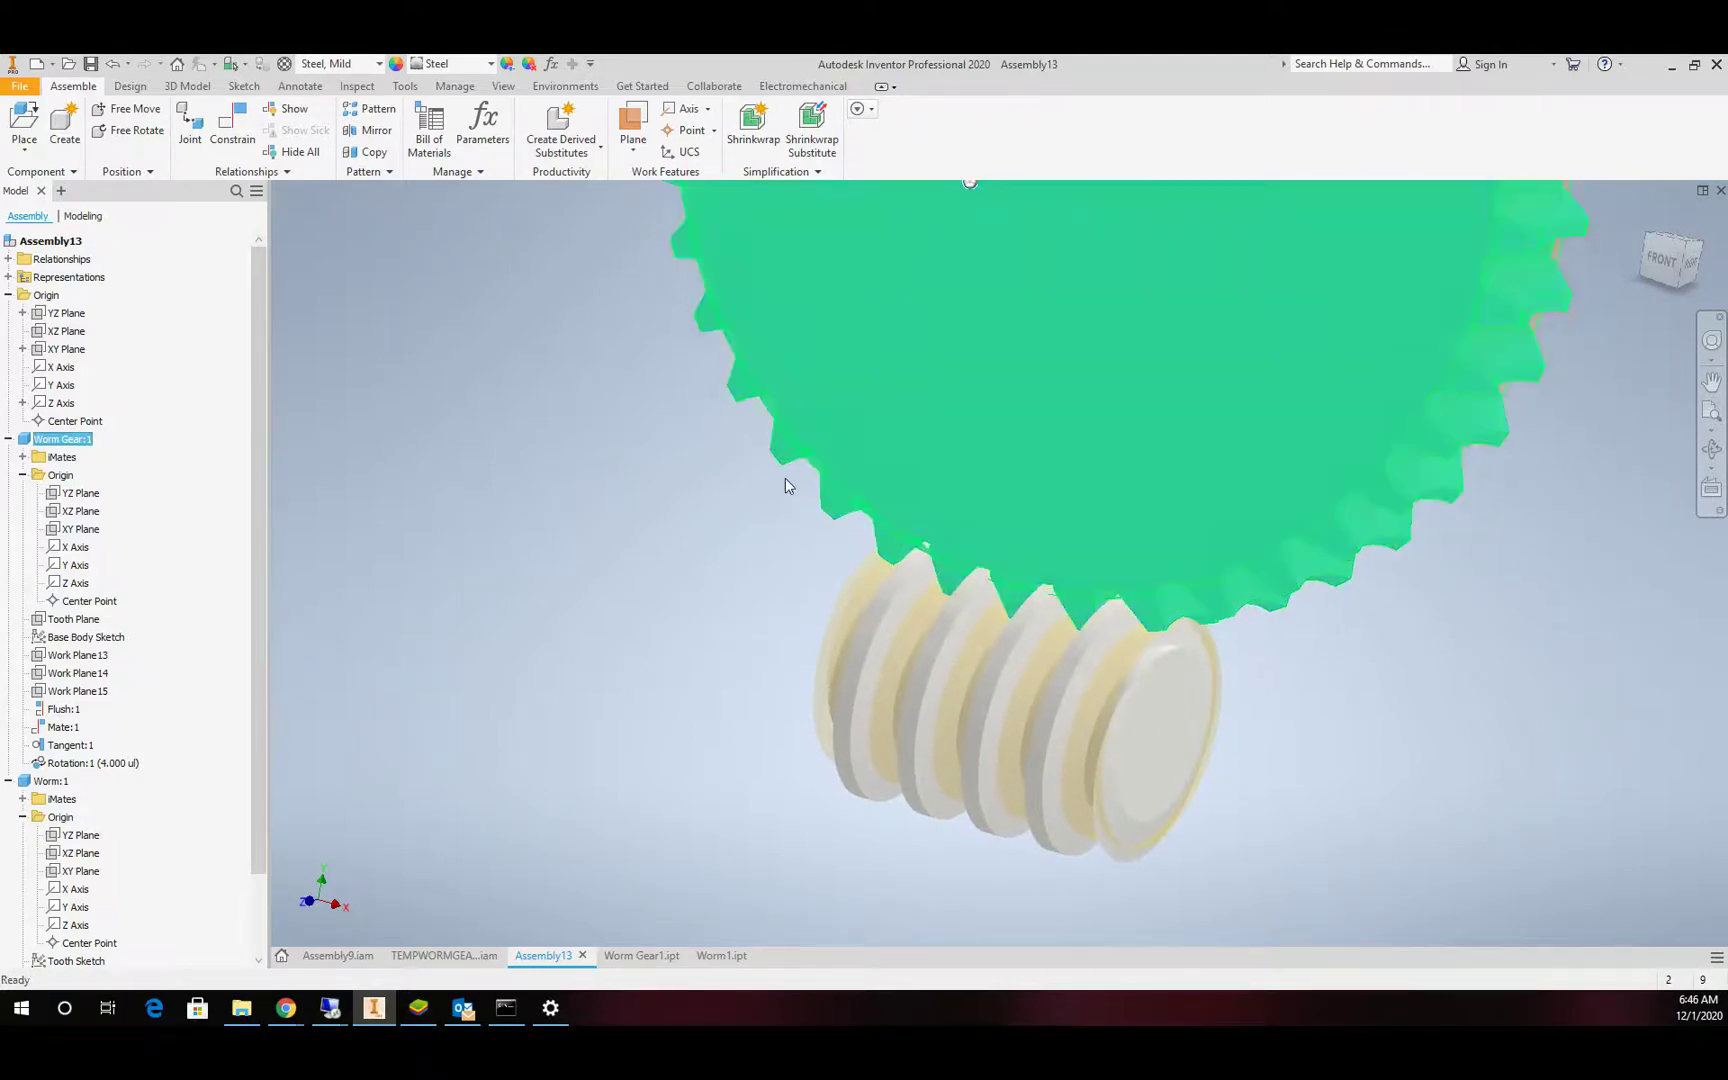
# Edit the rotation constraint between gear and worm to use the reverse solution.
pyautogui.rightClick(86, 765)
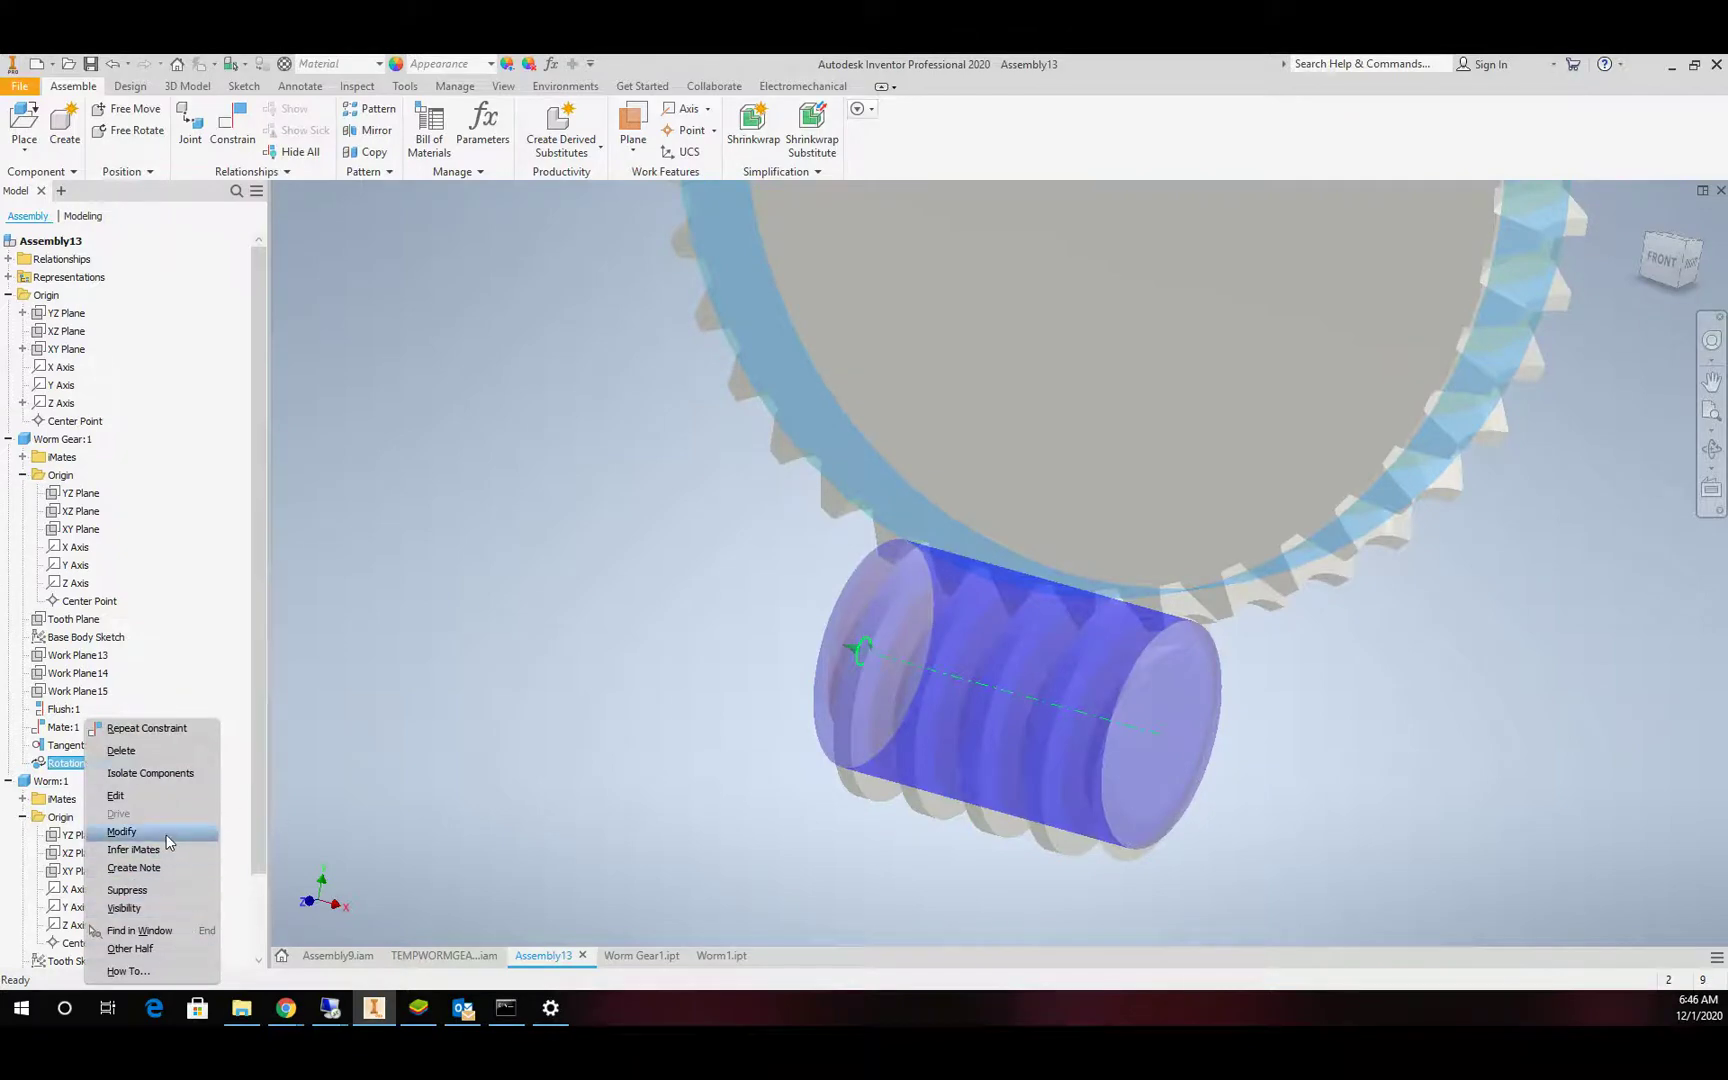
pyautogui.click(158, 796)
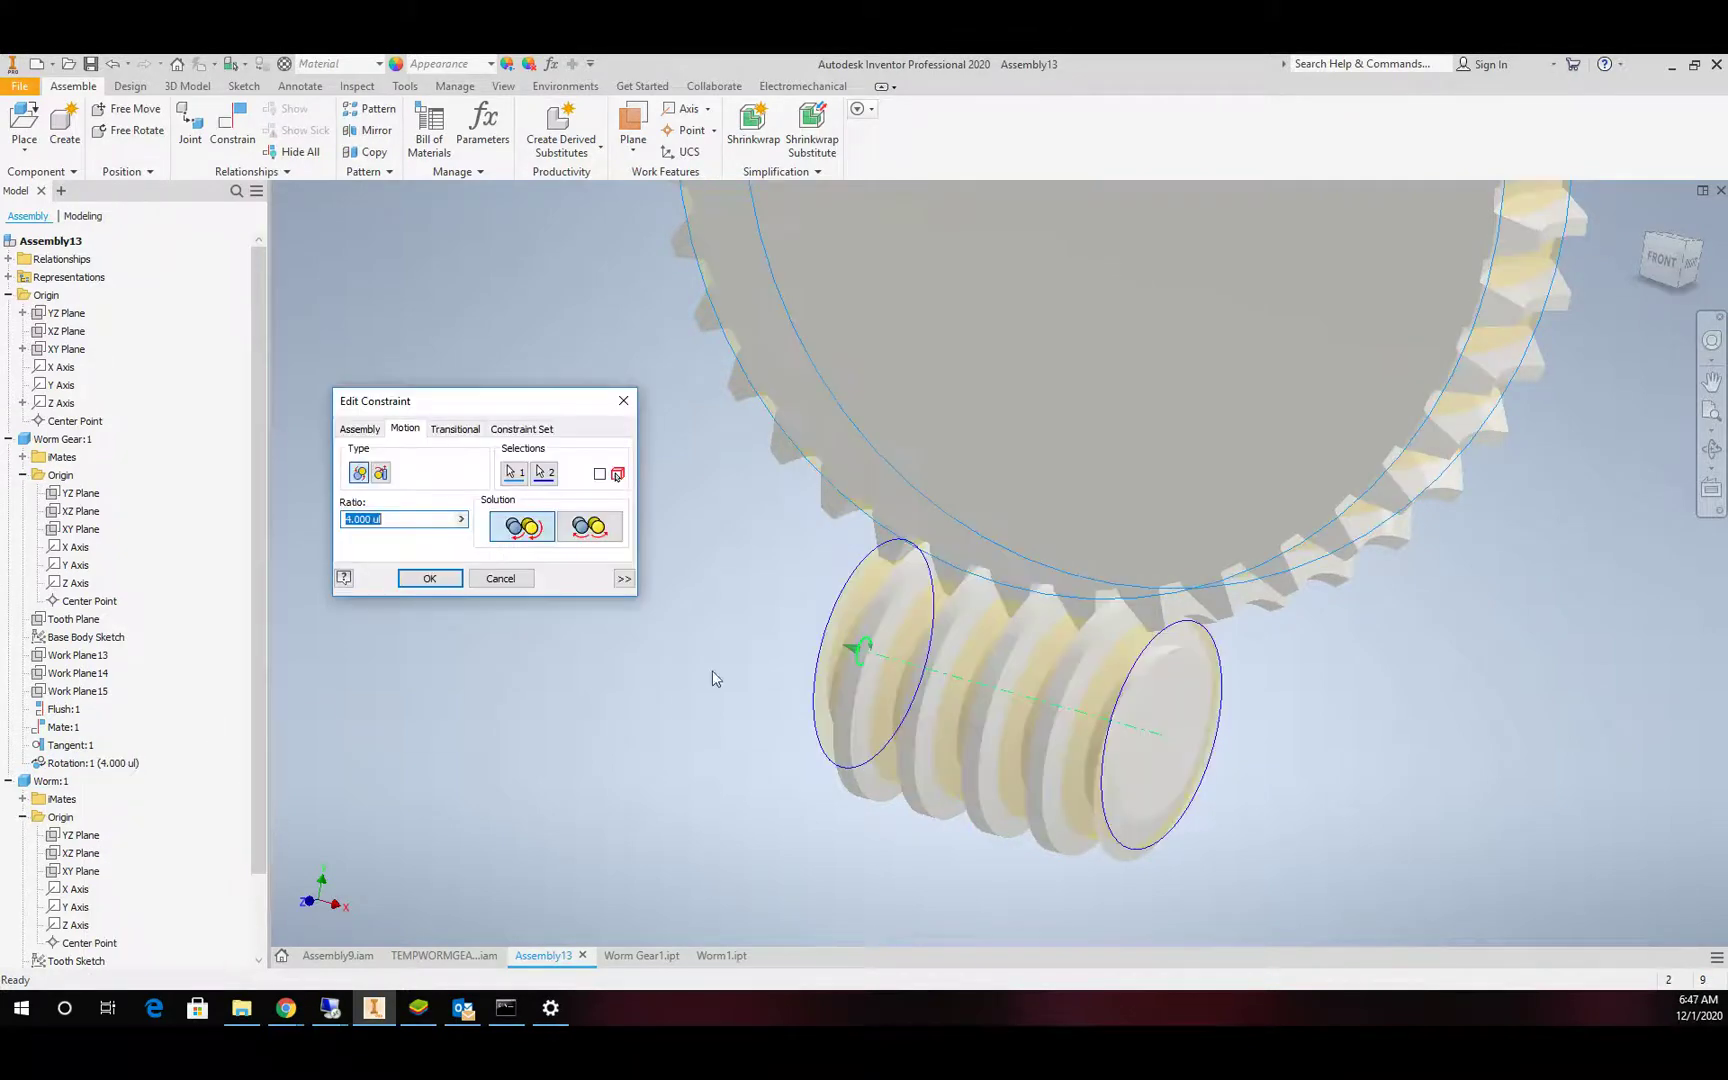
pyautogui.click(590, 527)
pyautogui.click(429, 578)
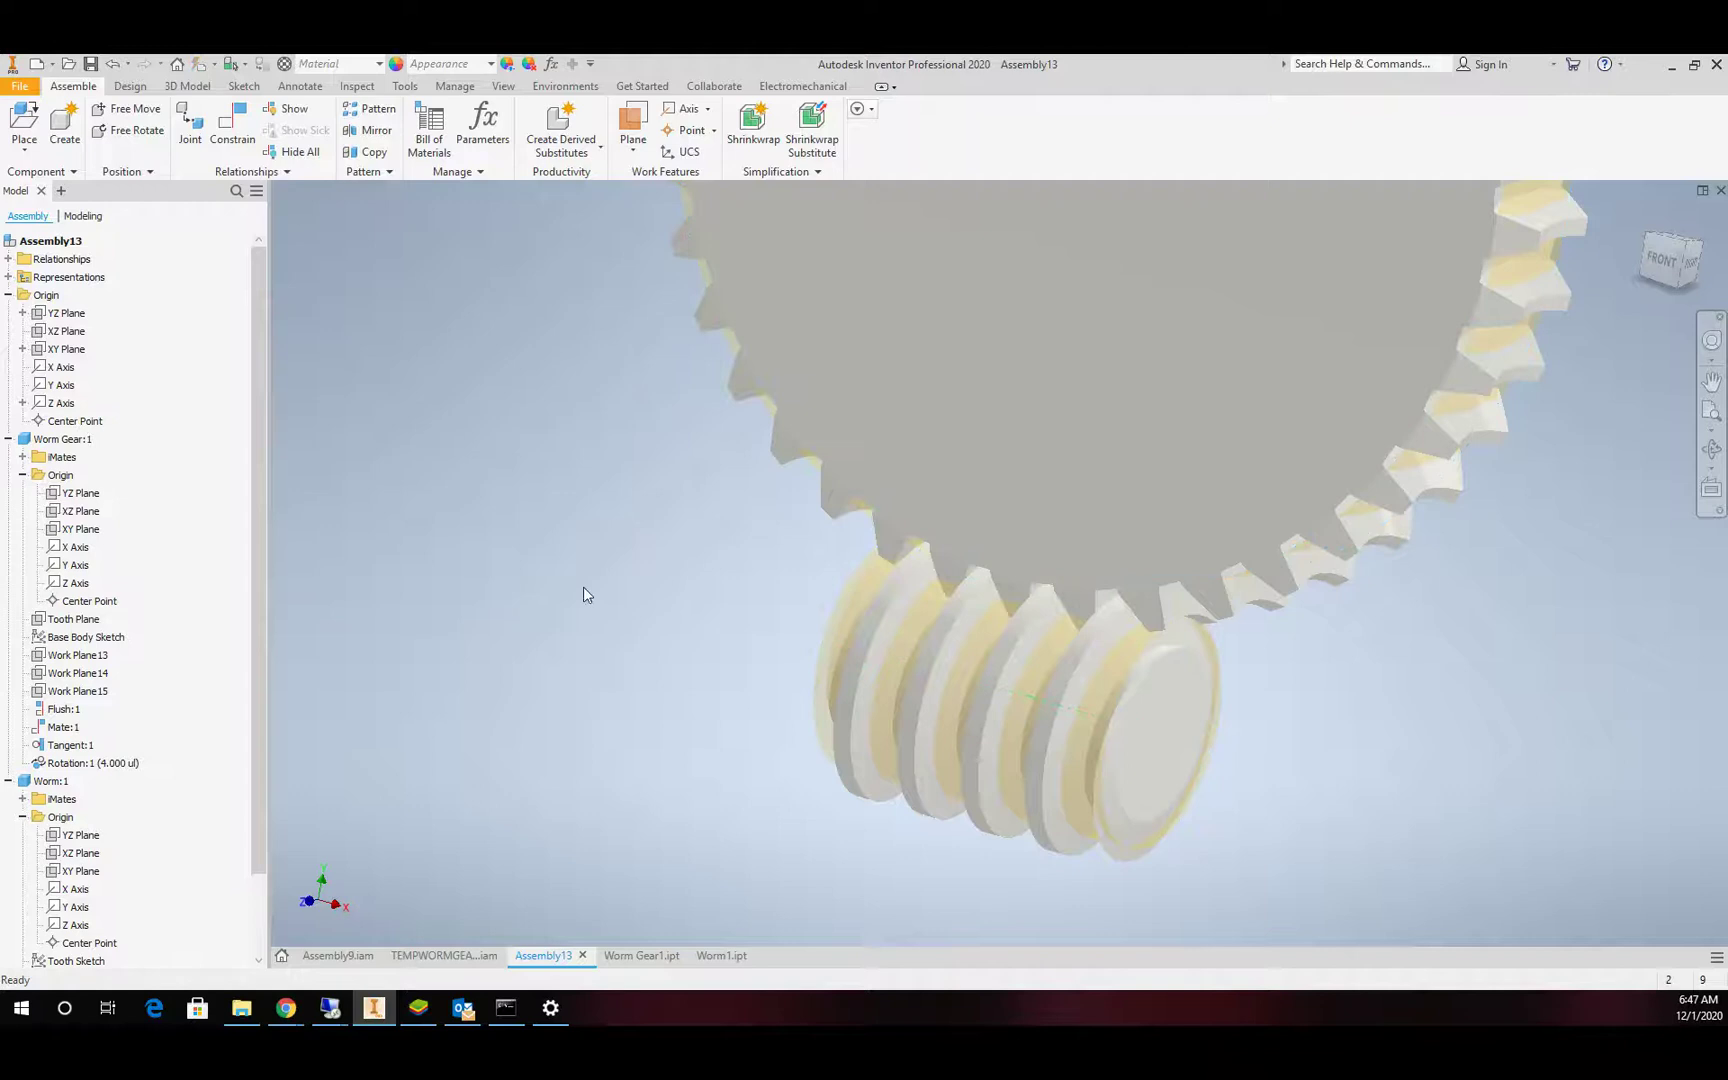
# Examine how the worm gear's teeth mesh with the worm's thread, both close up and with the whole pair in view.
pyautogui.scroll(5, 583, 586)
pyautogui.scroll(-3, 582, 578)
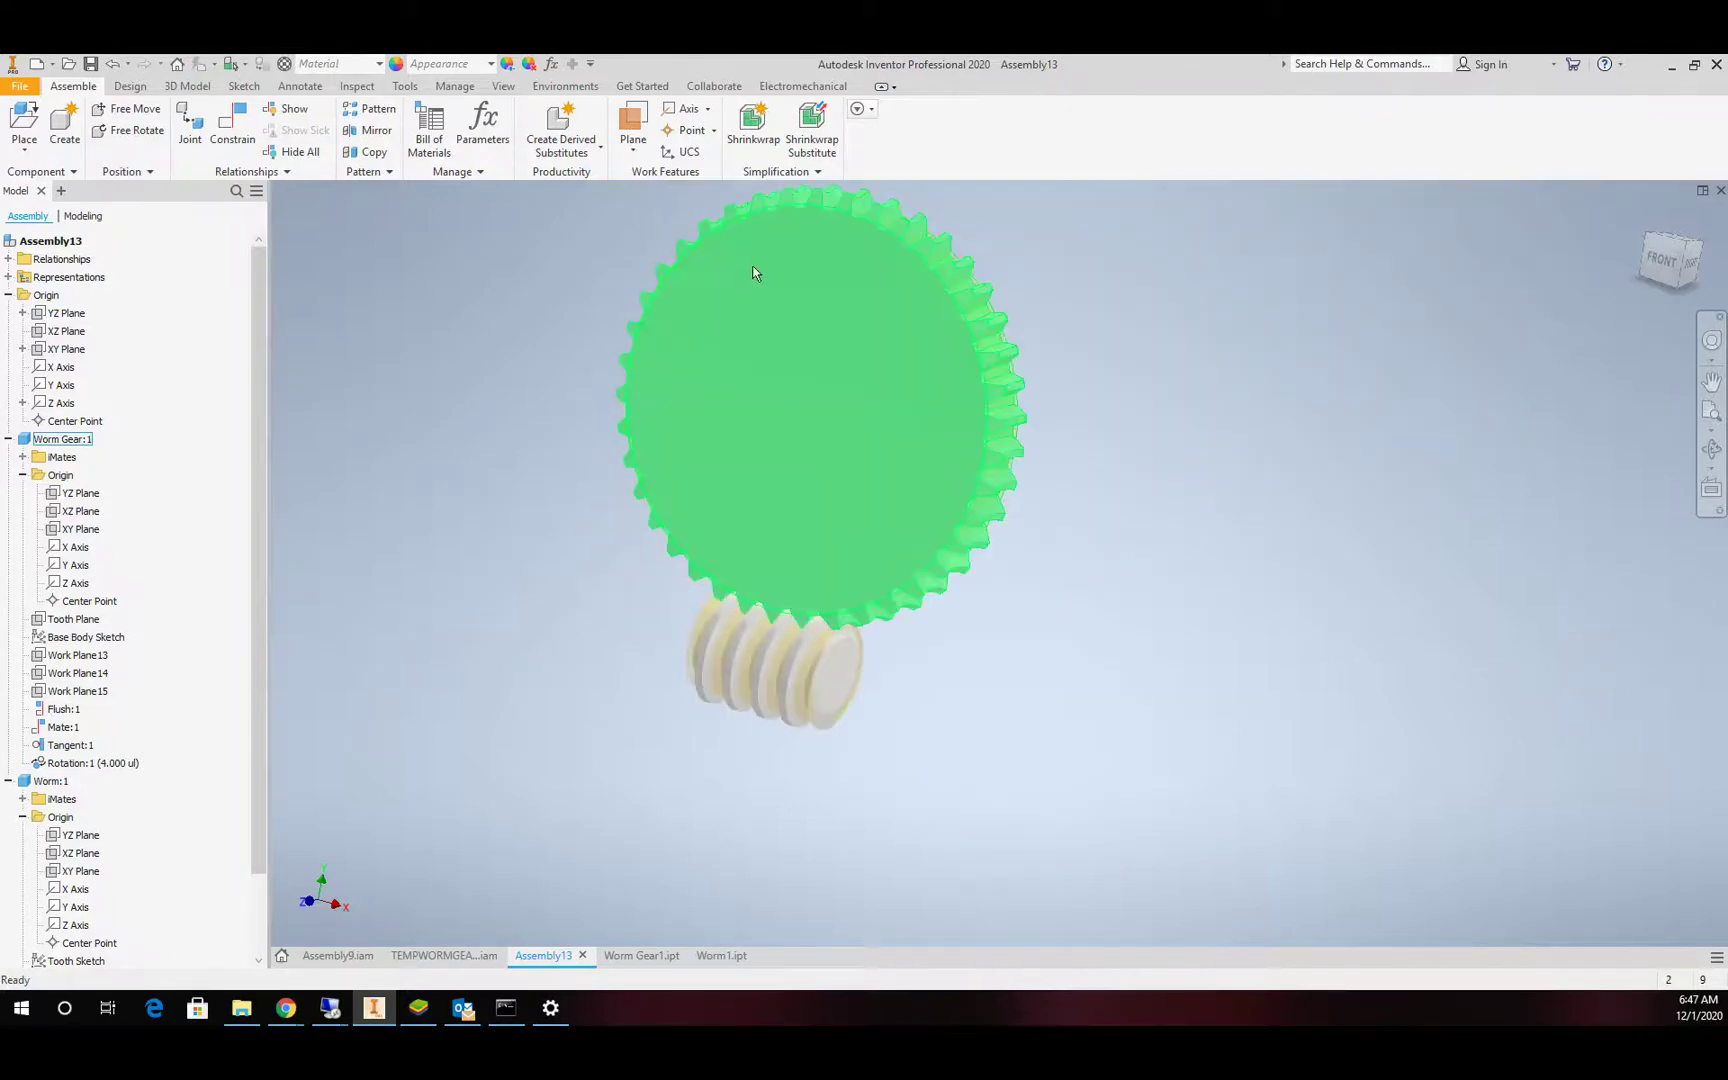
pyautogui.scroll(3, 757, 321)
pyautogui.scroll(-4, 757, 321)
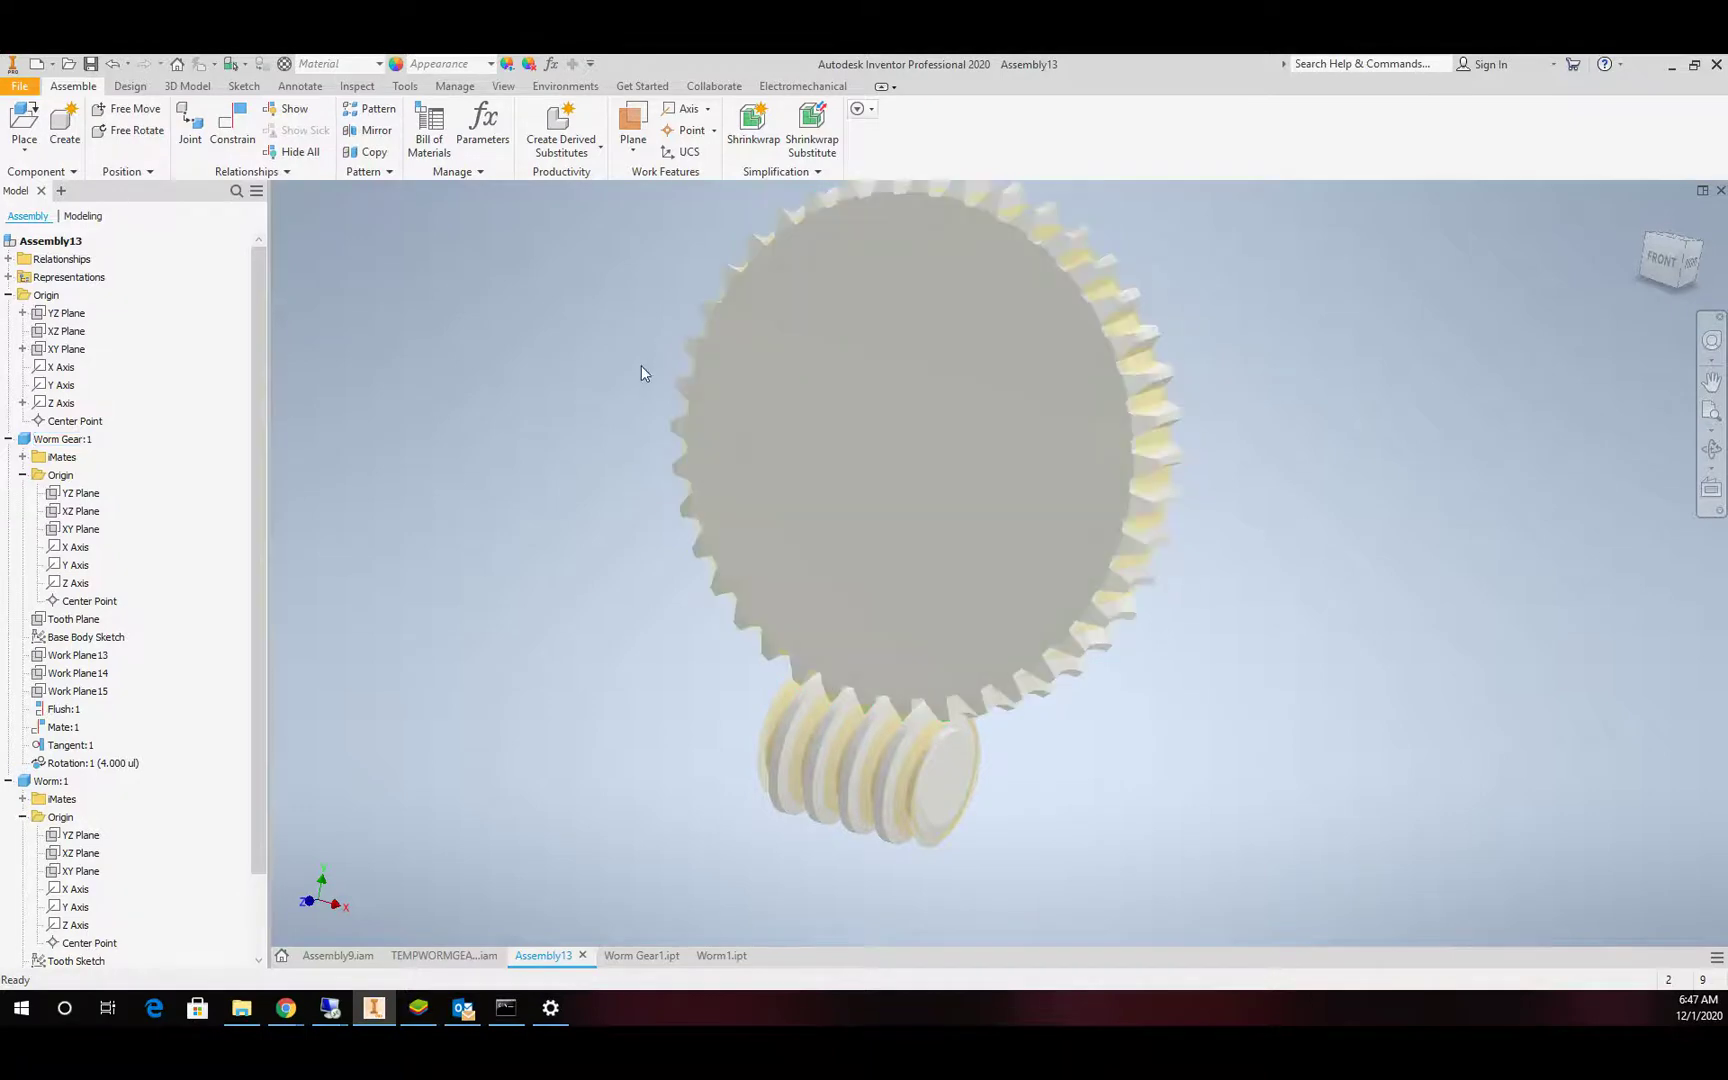
pyautogui.scroll(3, 618, 377)
pyautogui.scroll(-4, 618, 377)
pyautogui.scroll(3, 618, 377)
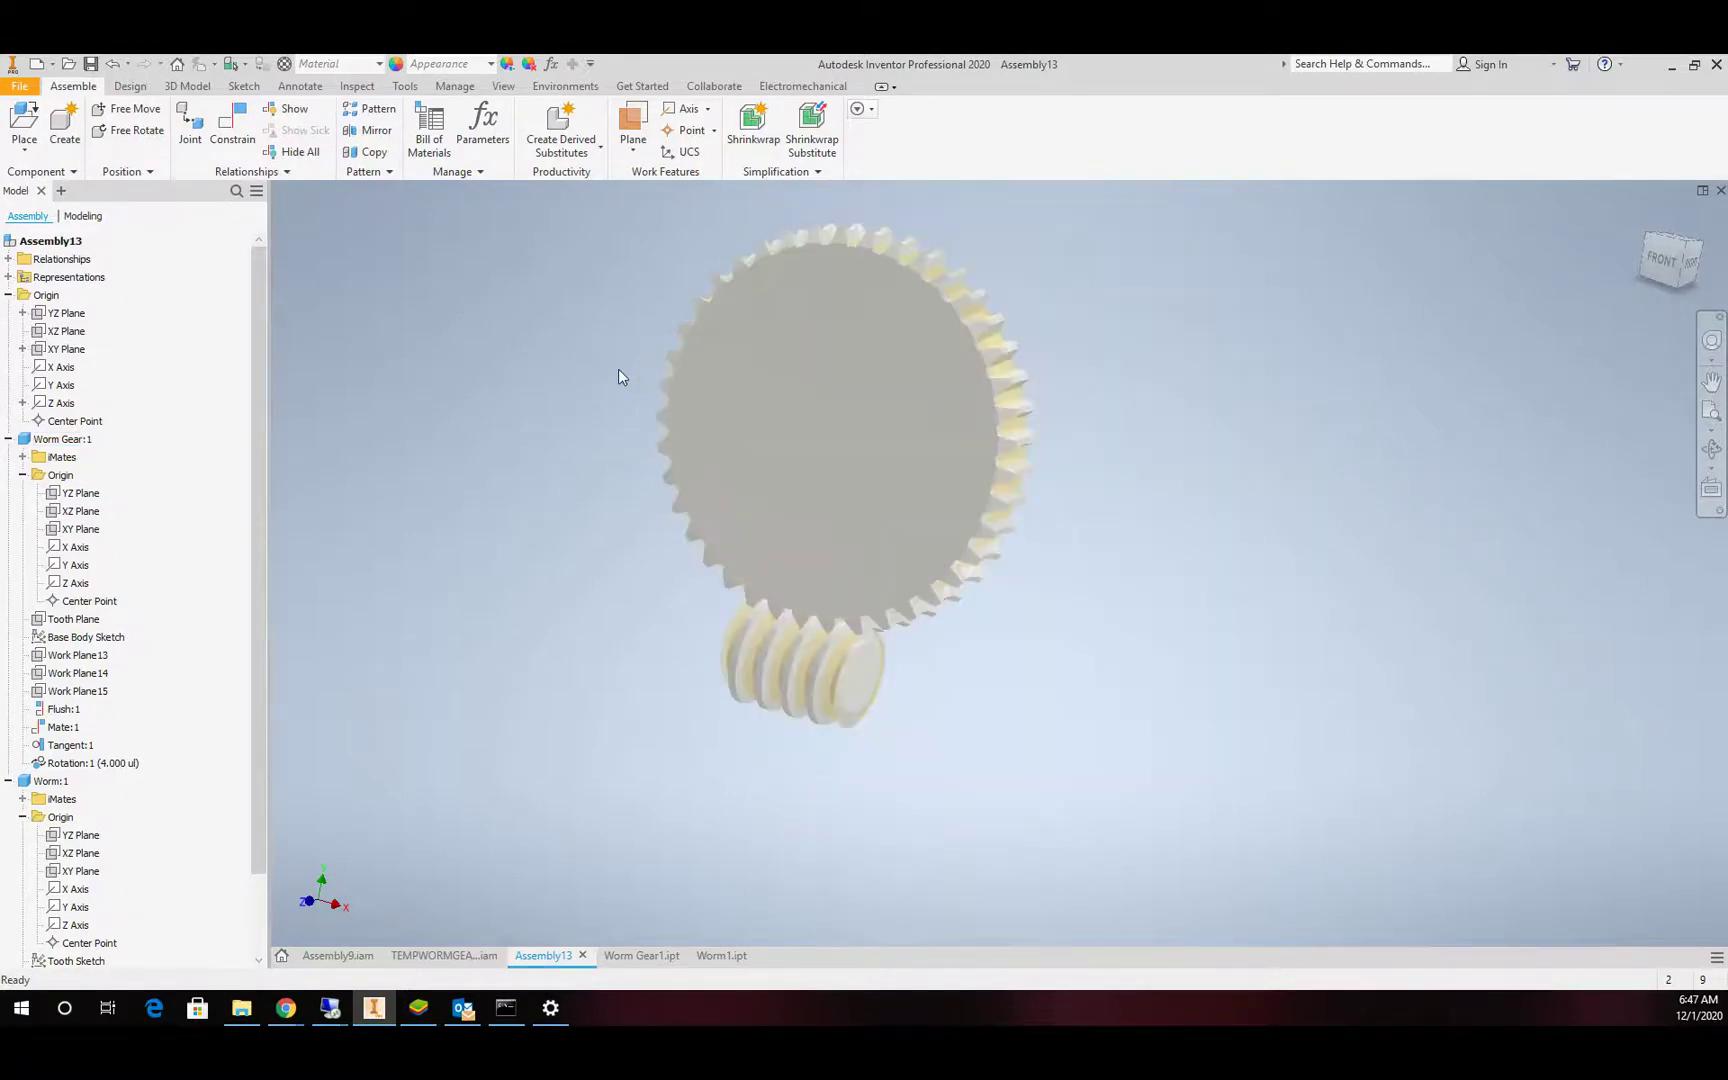
pyautogui.scroll(3, 1132, 602)
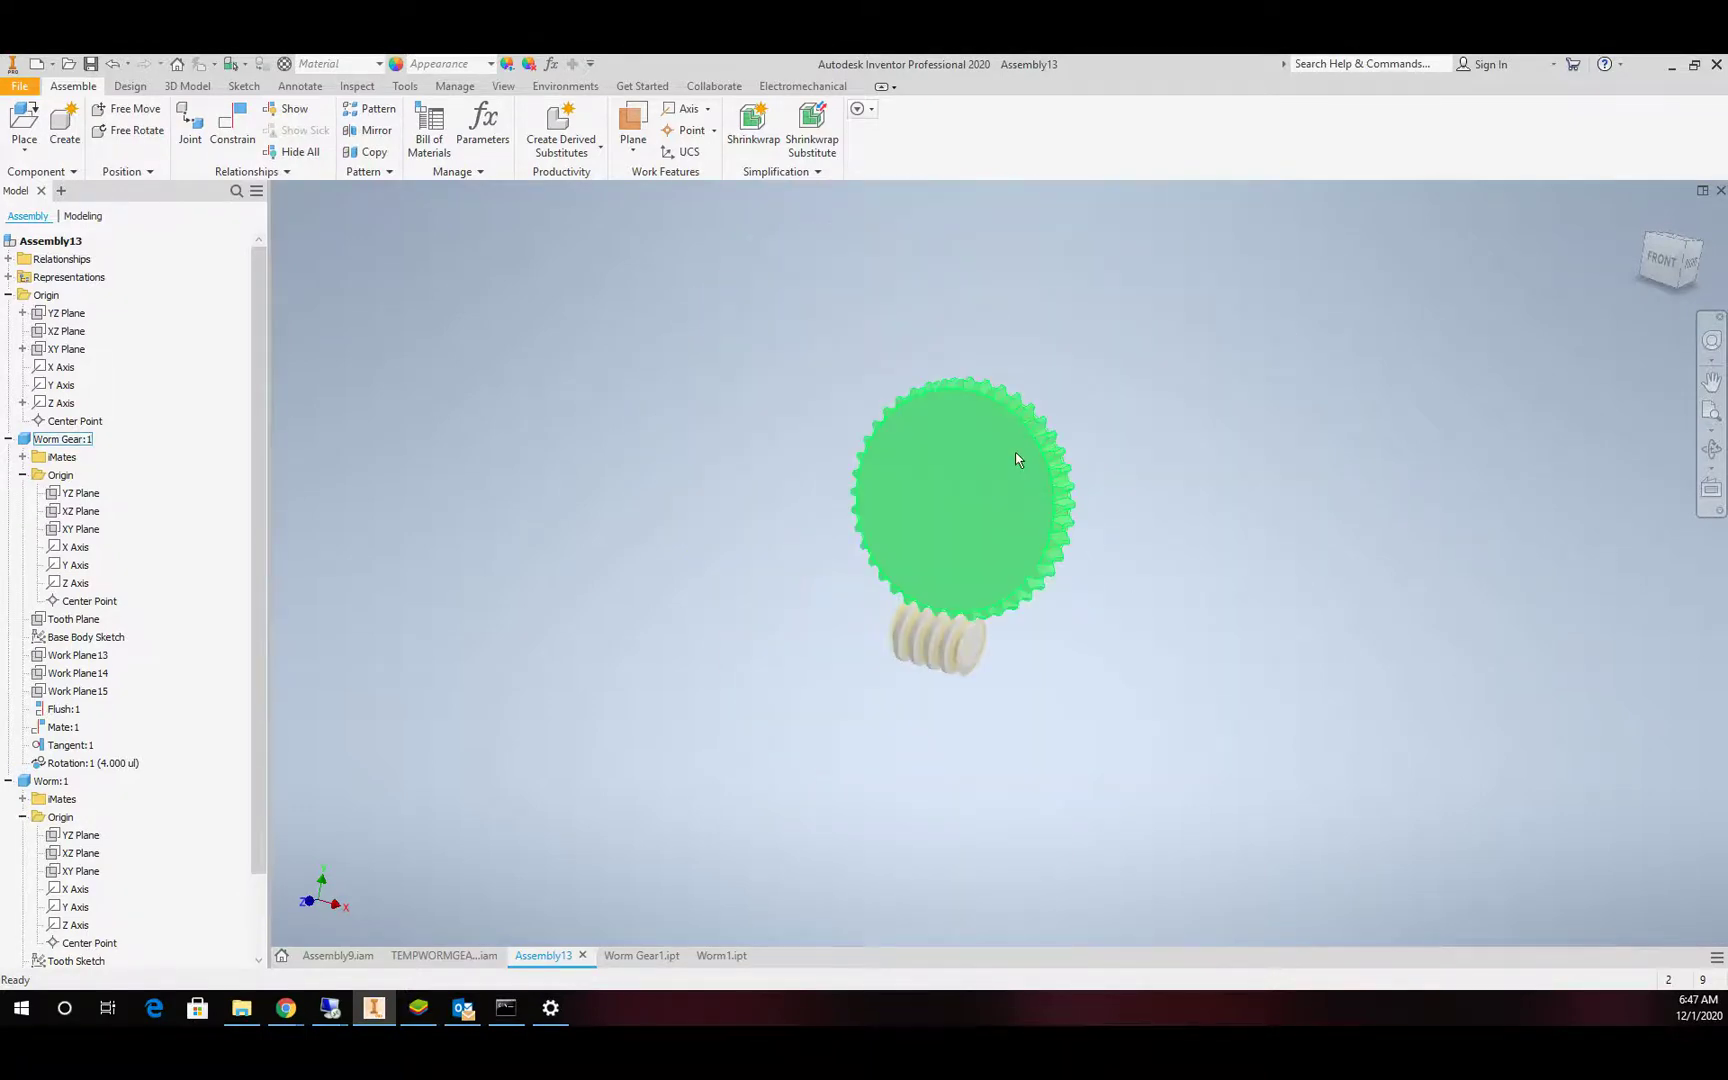
pyautogui.scroll(-5, 1010, 468)
pyautogui.scroll(2, 1007, 465)
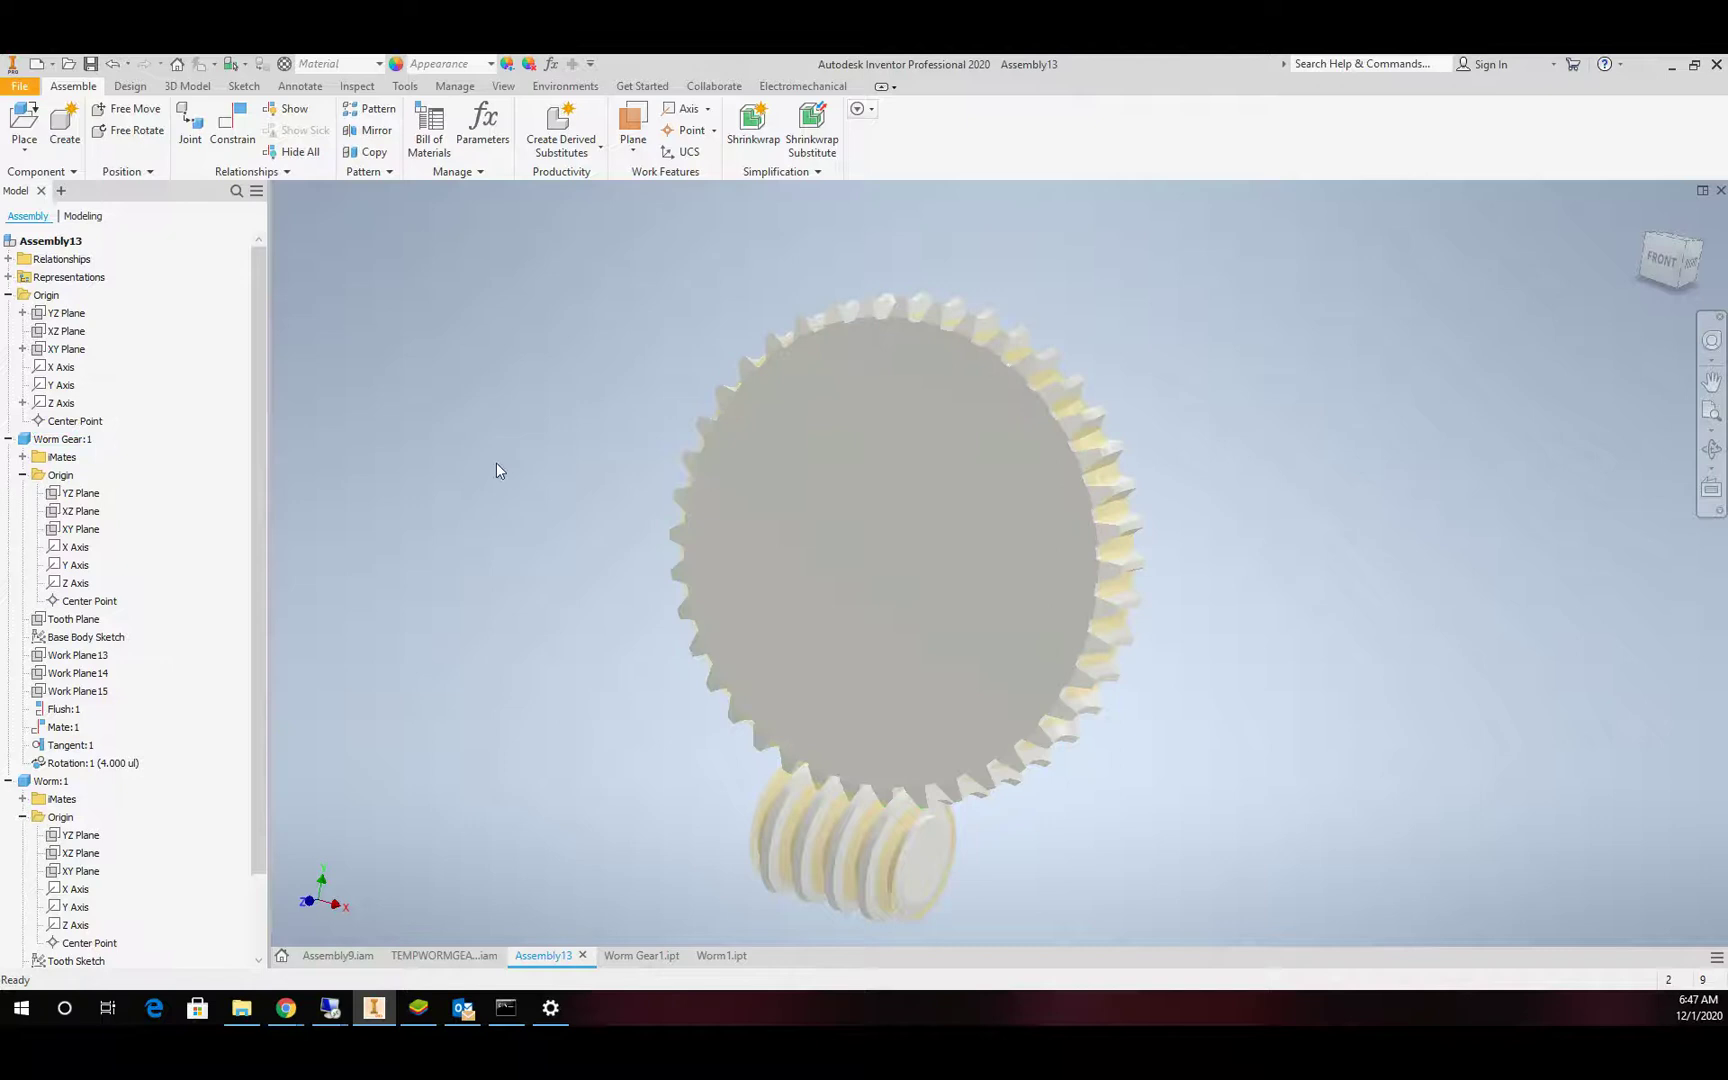
# Add a directed angle constraint between the worm gear's YZ plane and the assembly's YZ plane, keeping the predicted 122.97 deg angle.
pyautogui.click(864, 465)
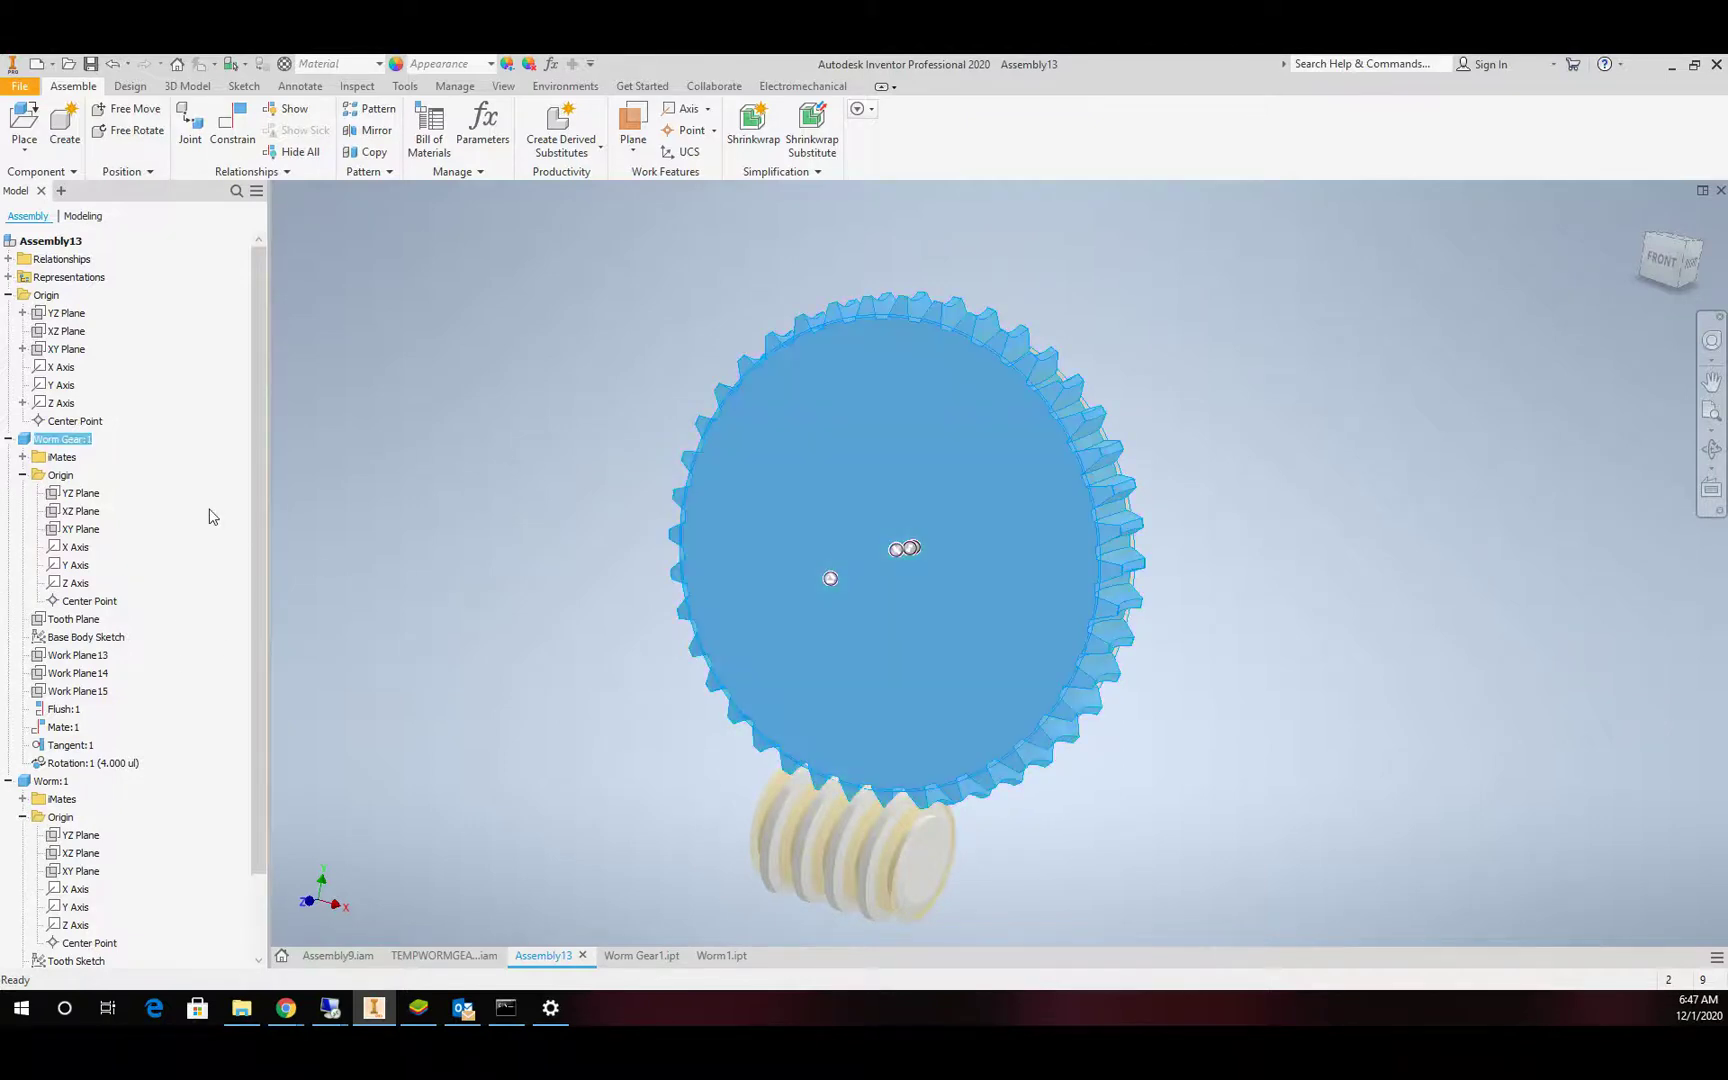
pyautogui.click(81, 494)
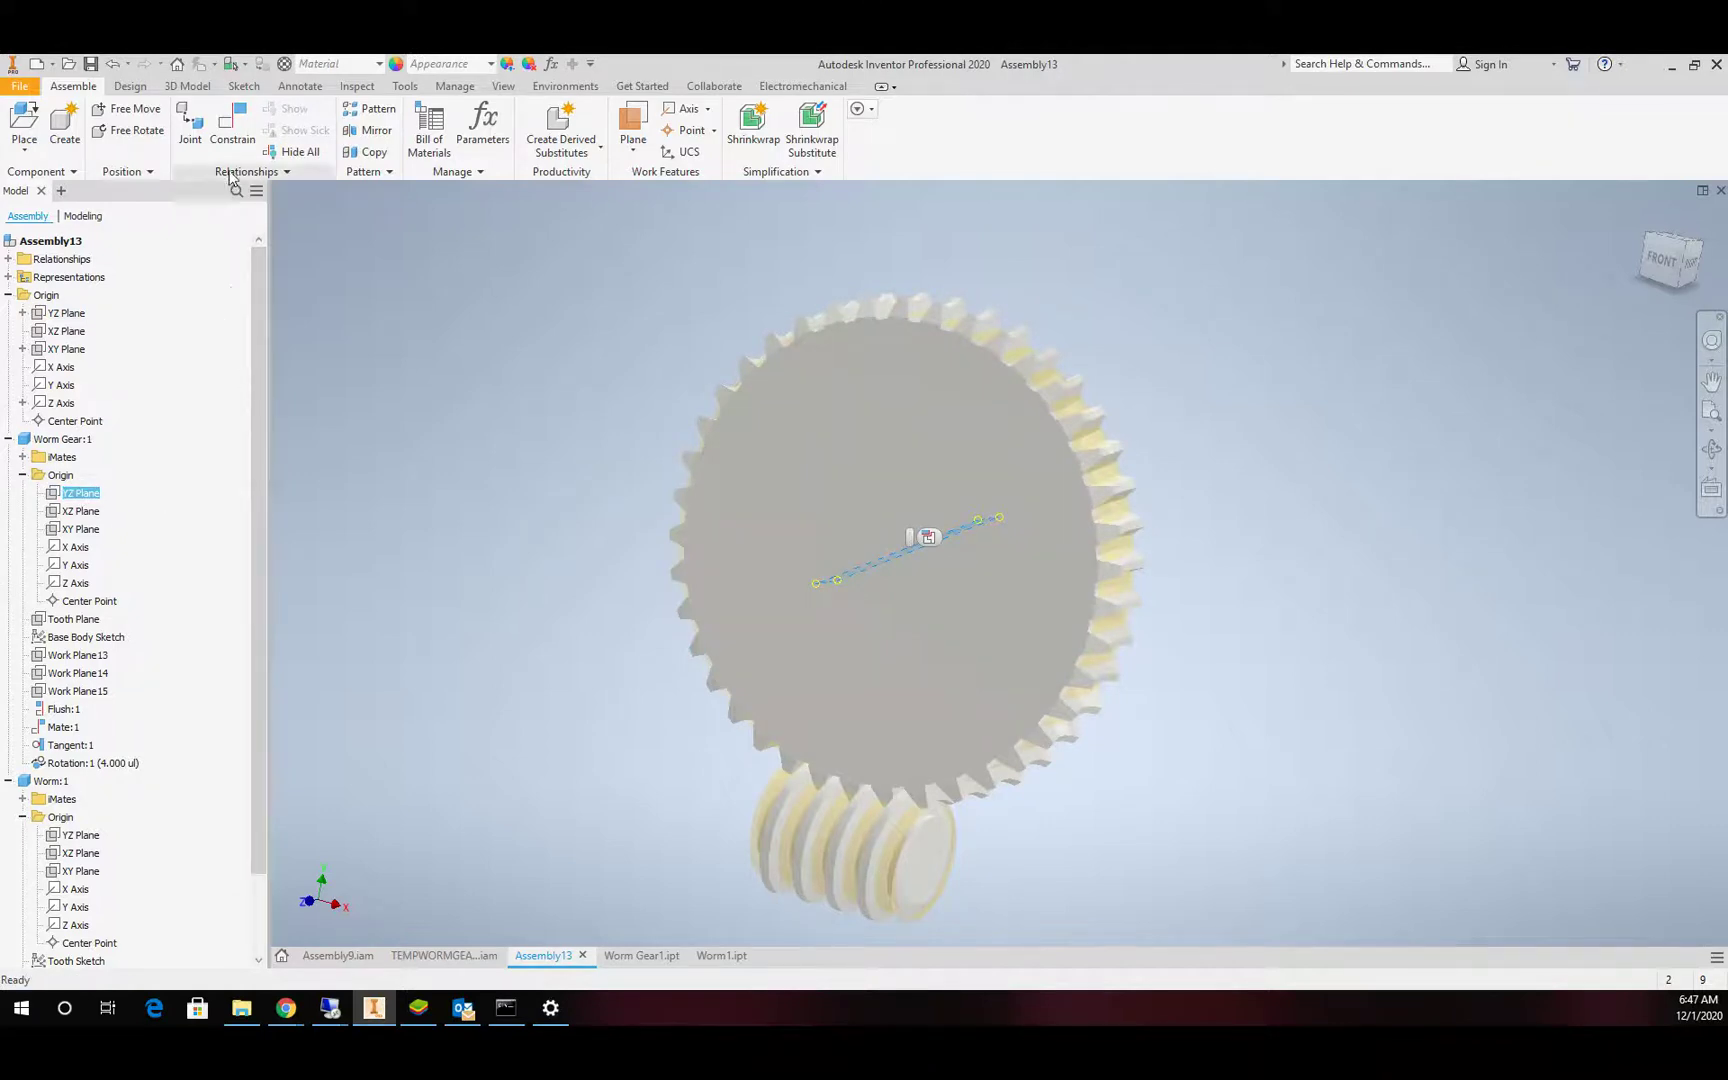
pyautogui.click(232, 122)
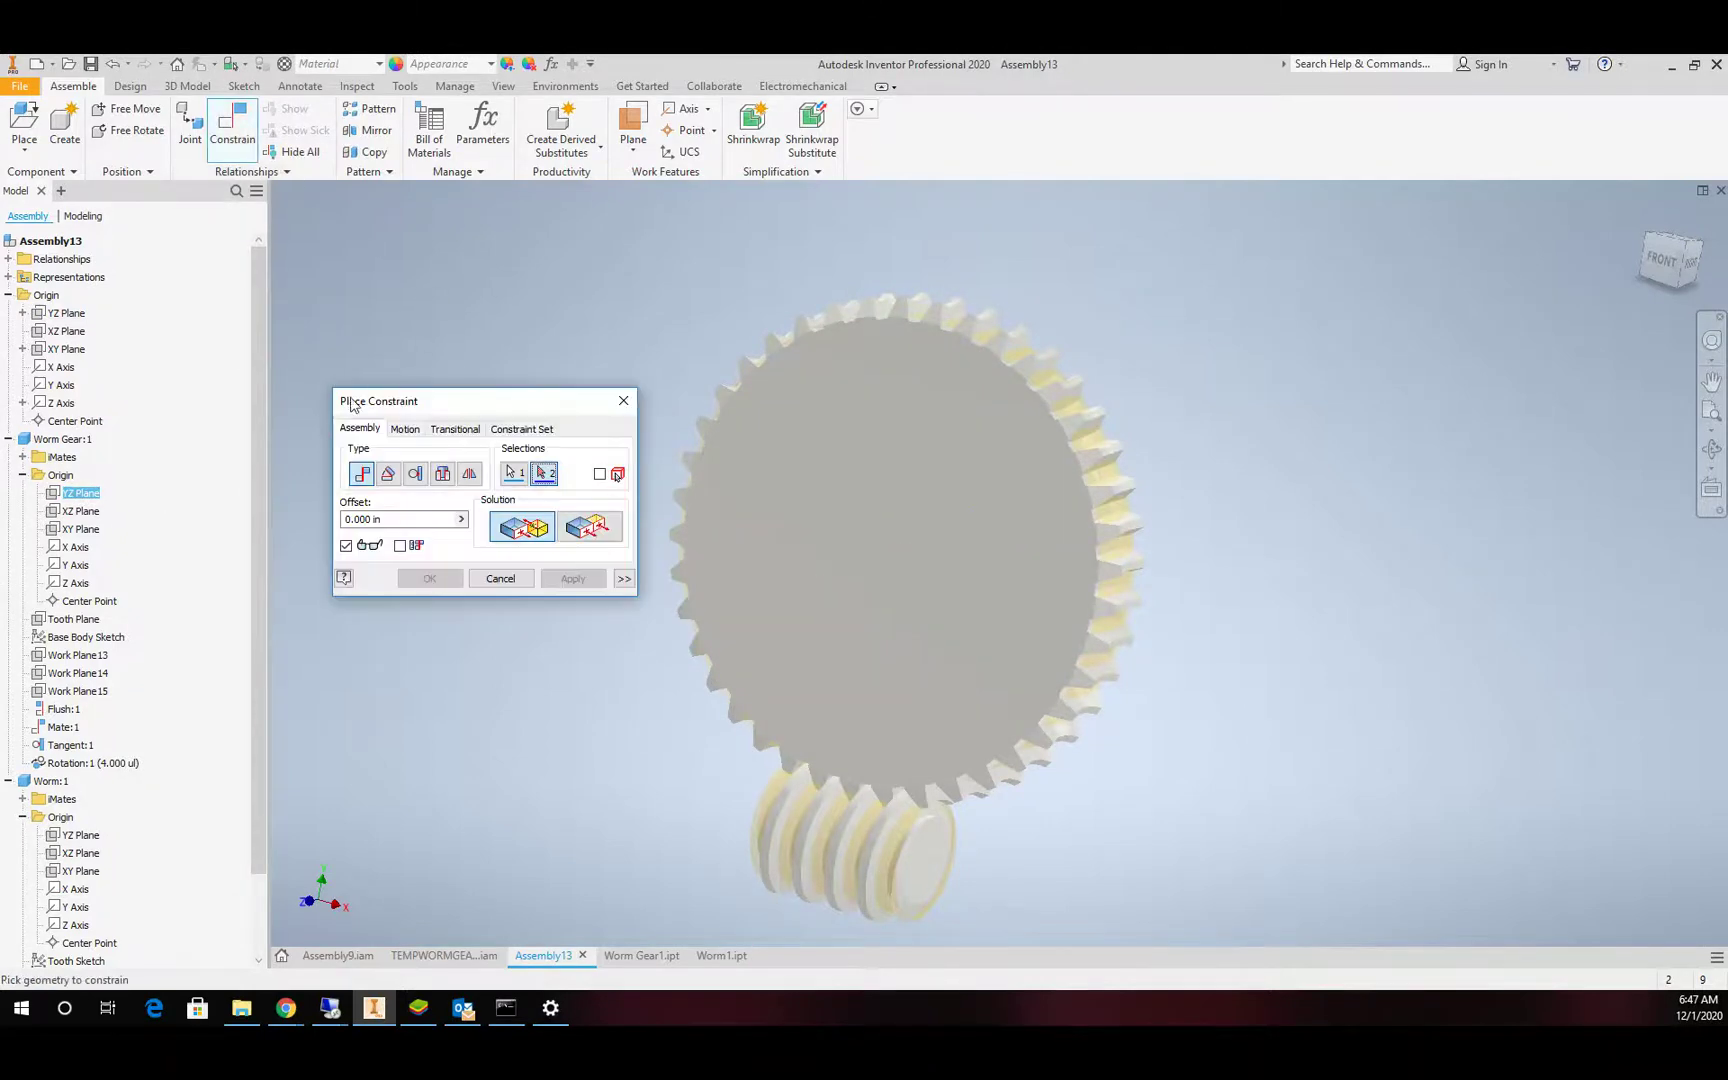
pyautogui.click(387, 476)
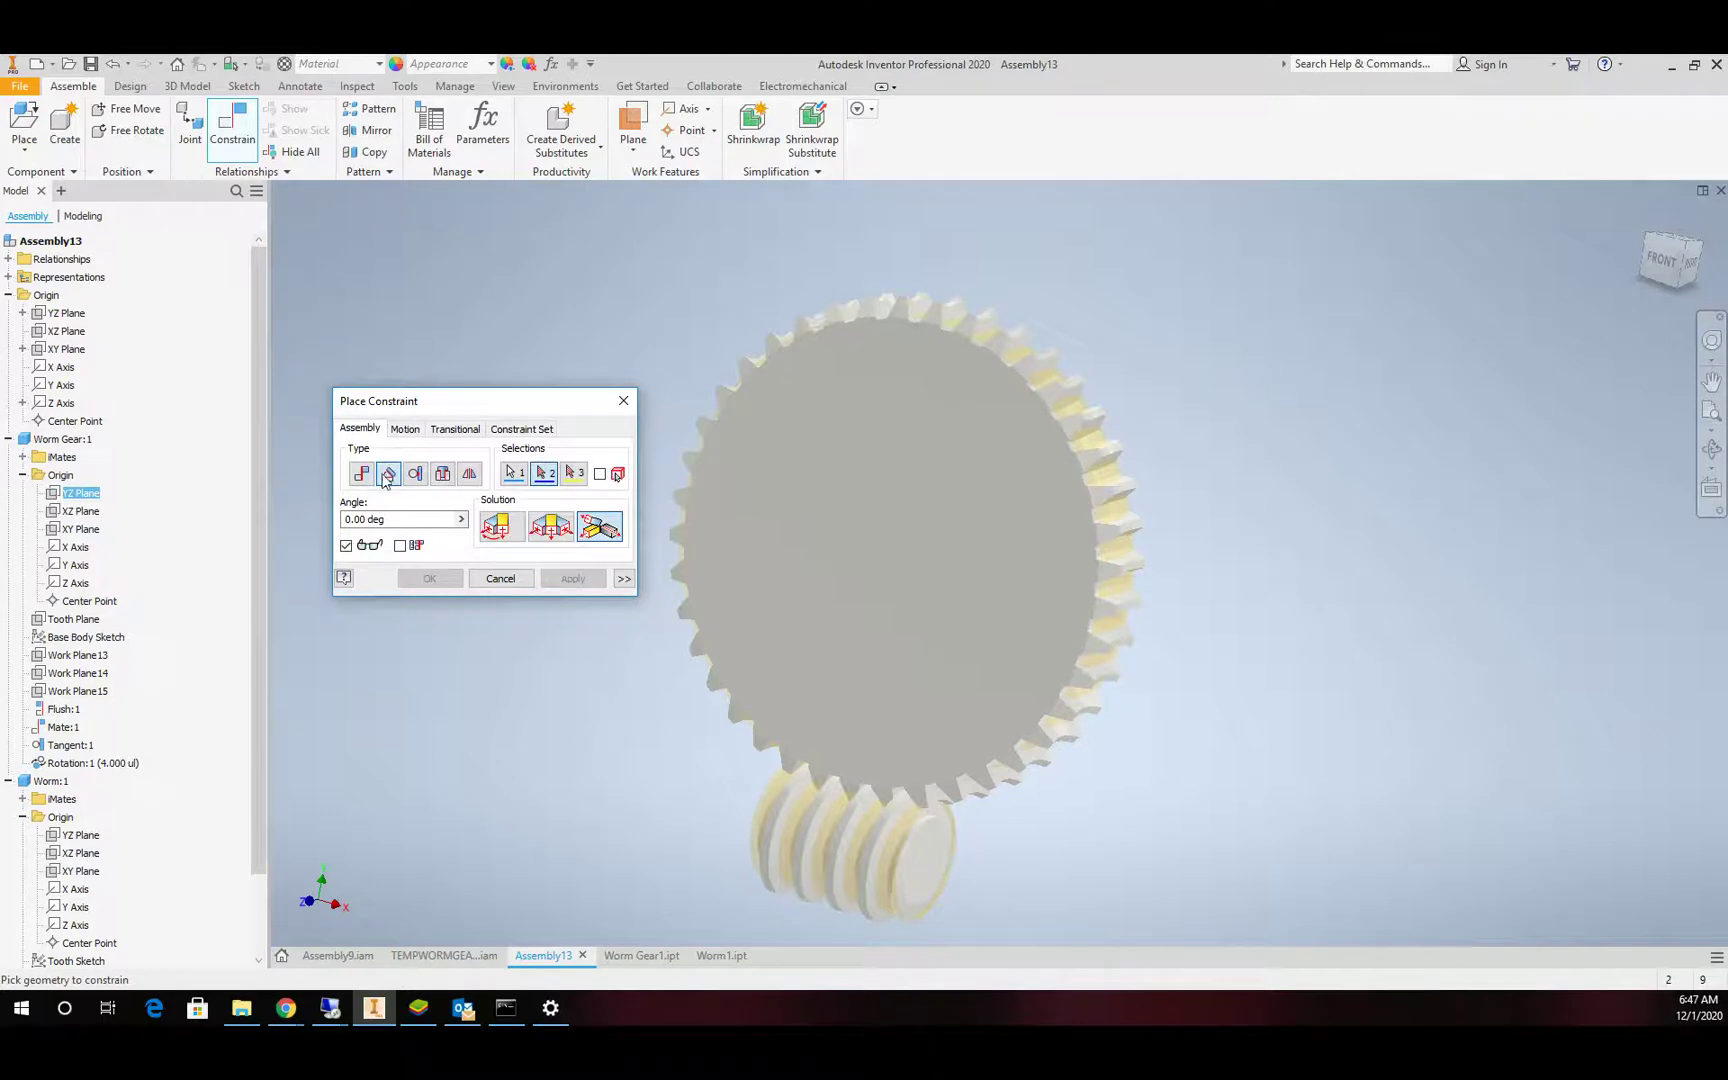
pyautogui.click(400, 546)
pyautogui.click(501, 527)
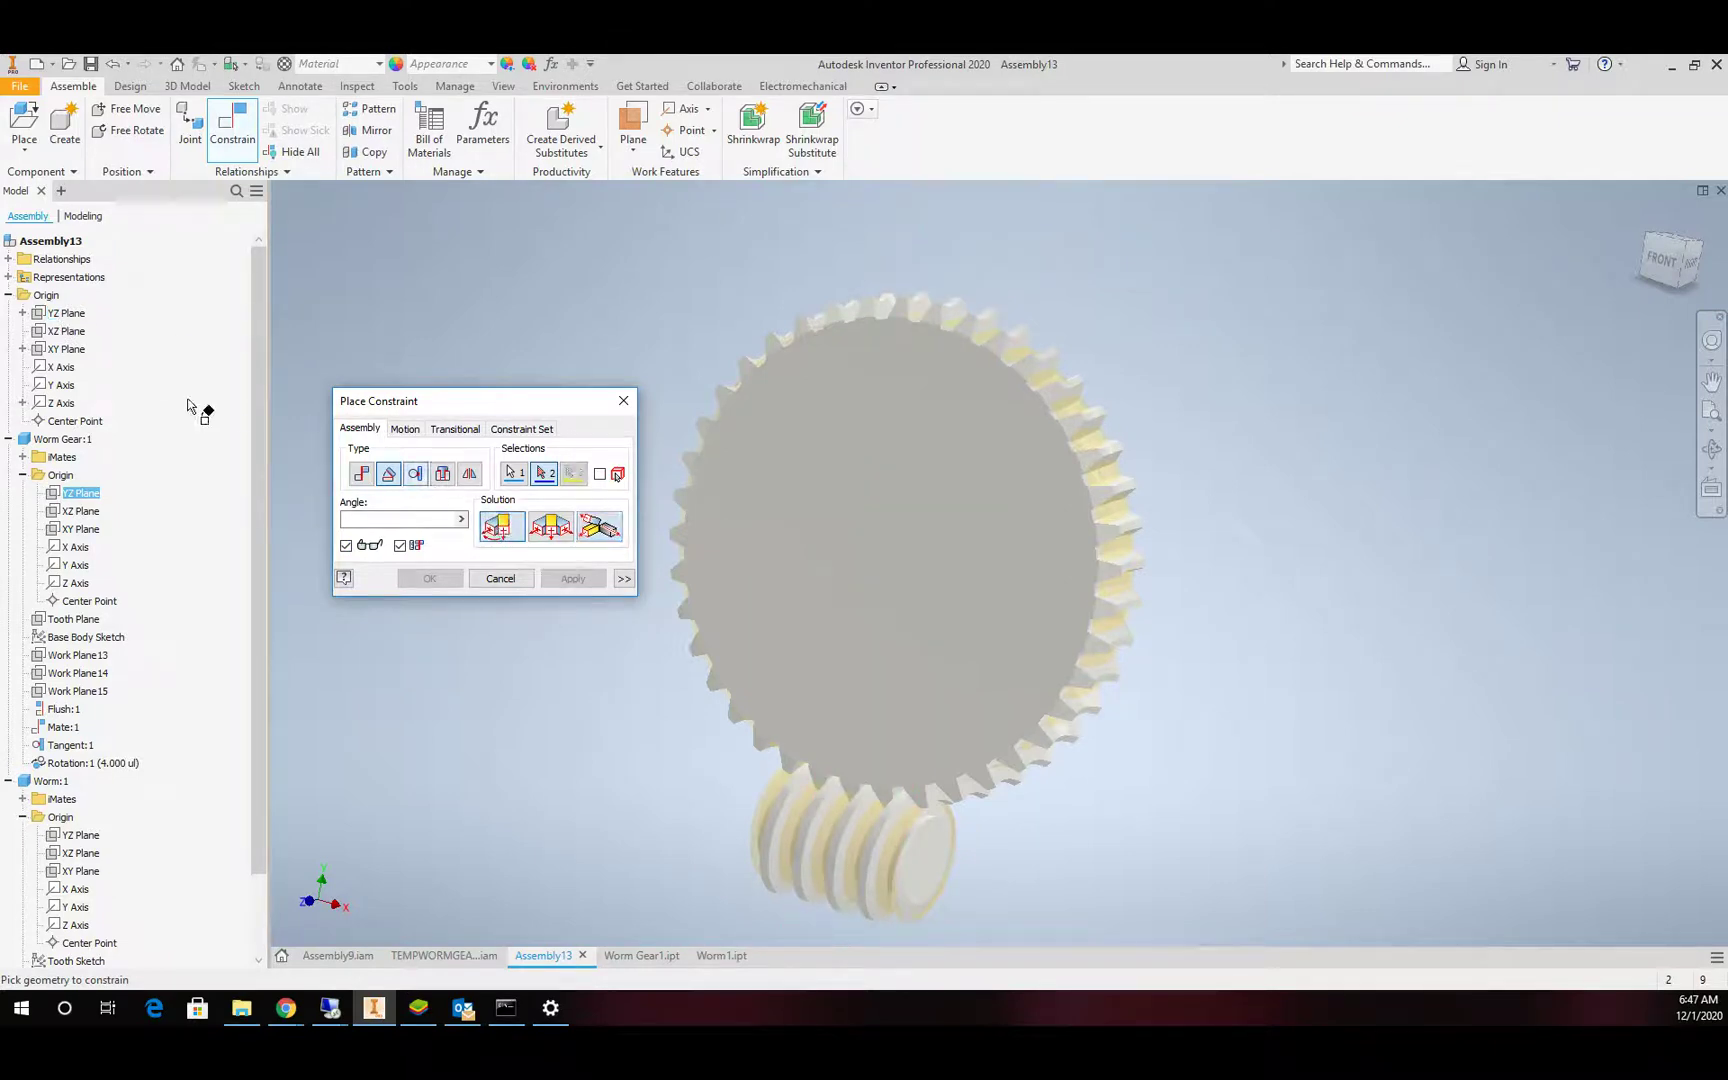
pyautogui.click(60, 314)
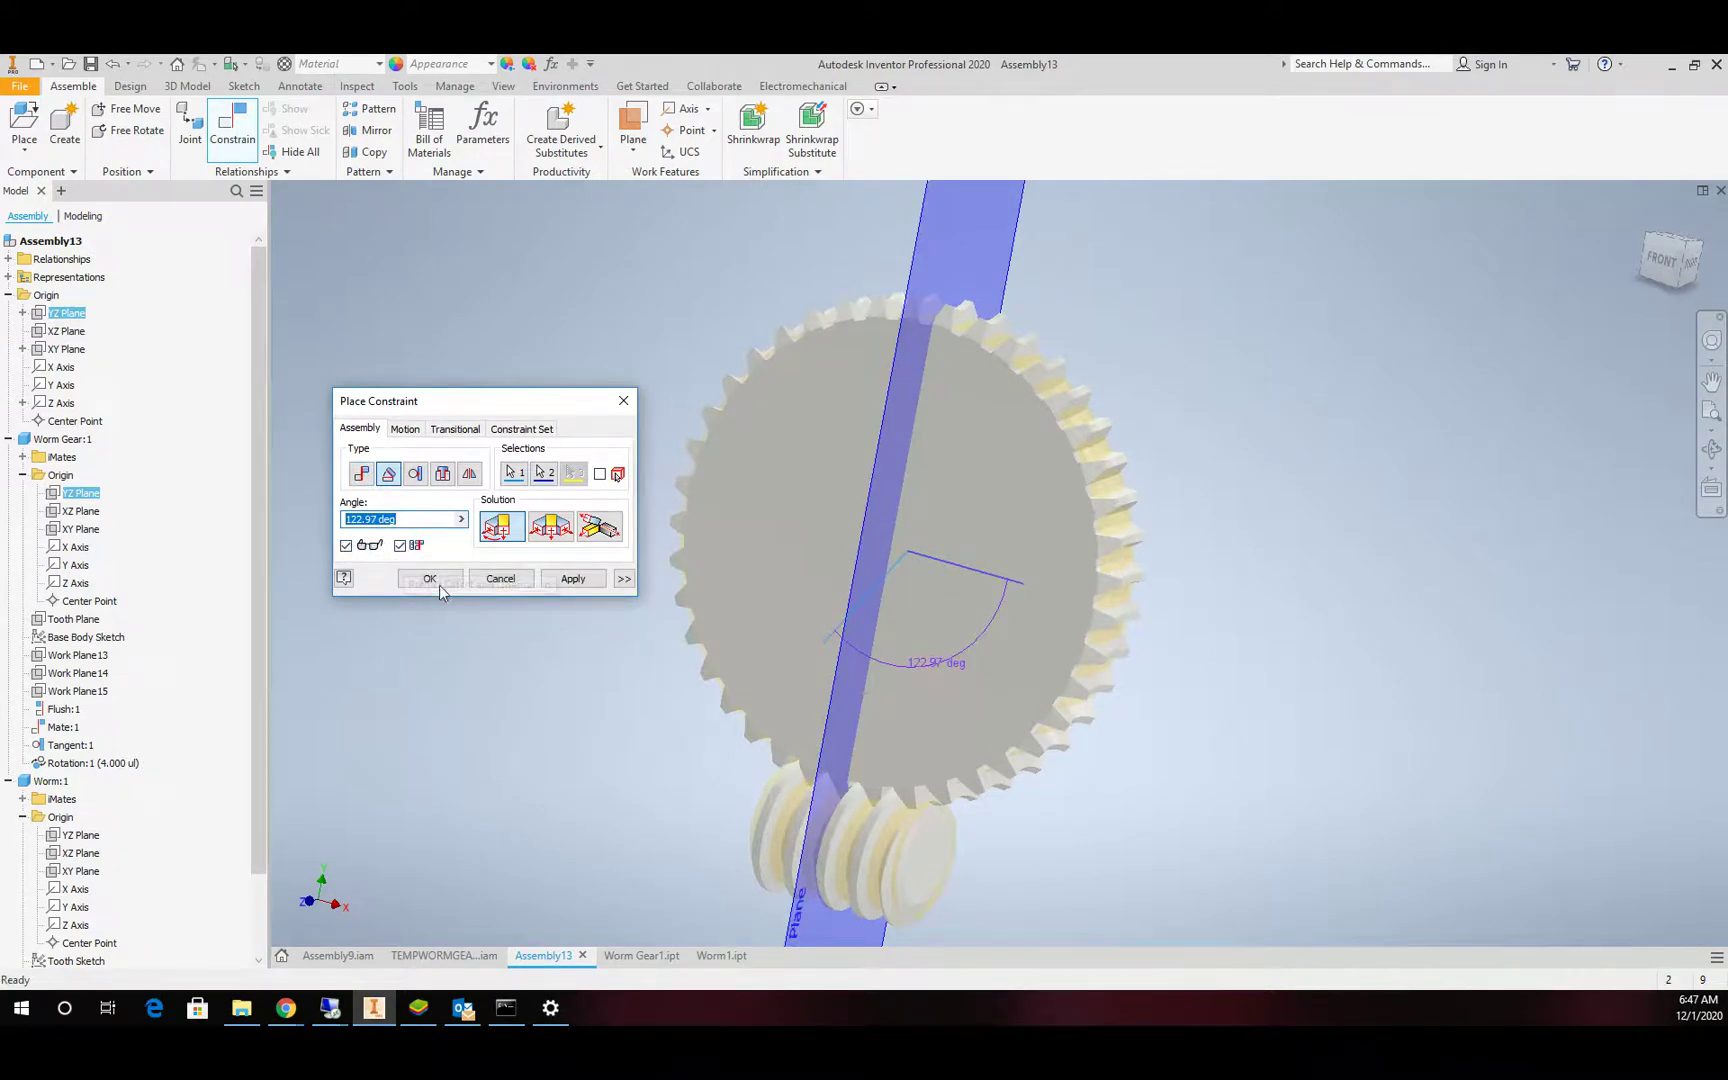
pyautogui.click(430, 579)
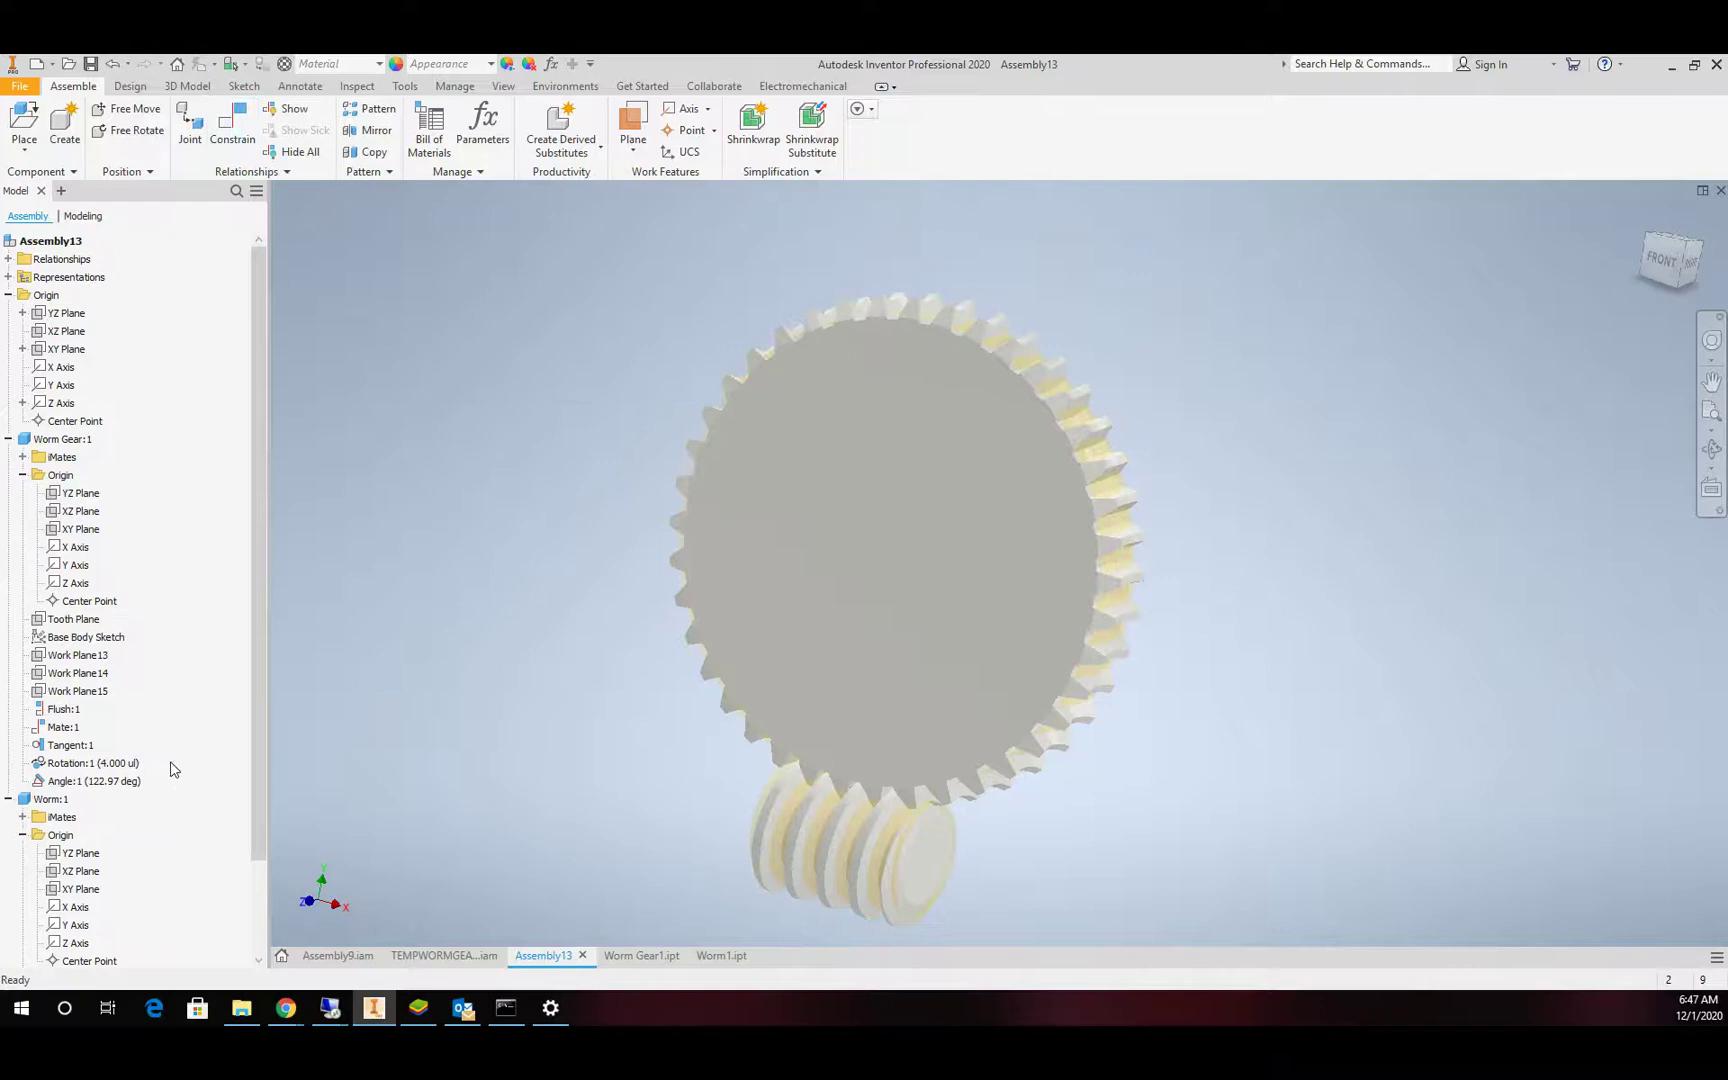
# Drive the gear's angle constraint from 122.97 deg to 122.97+360, playing the motion forward and in reverse, and close the drive setup.
pyautogui.scroll(-2, 255, 778)
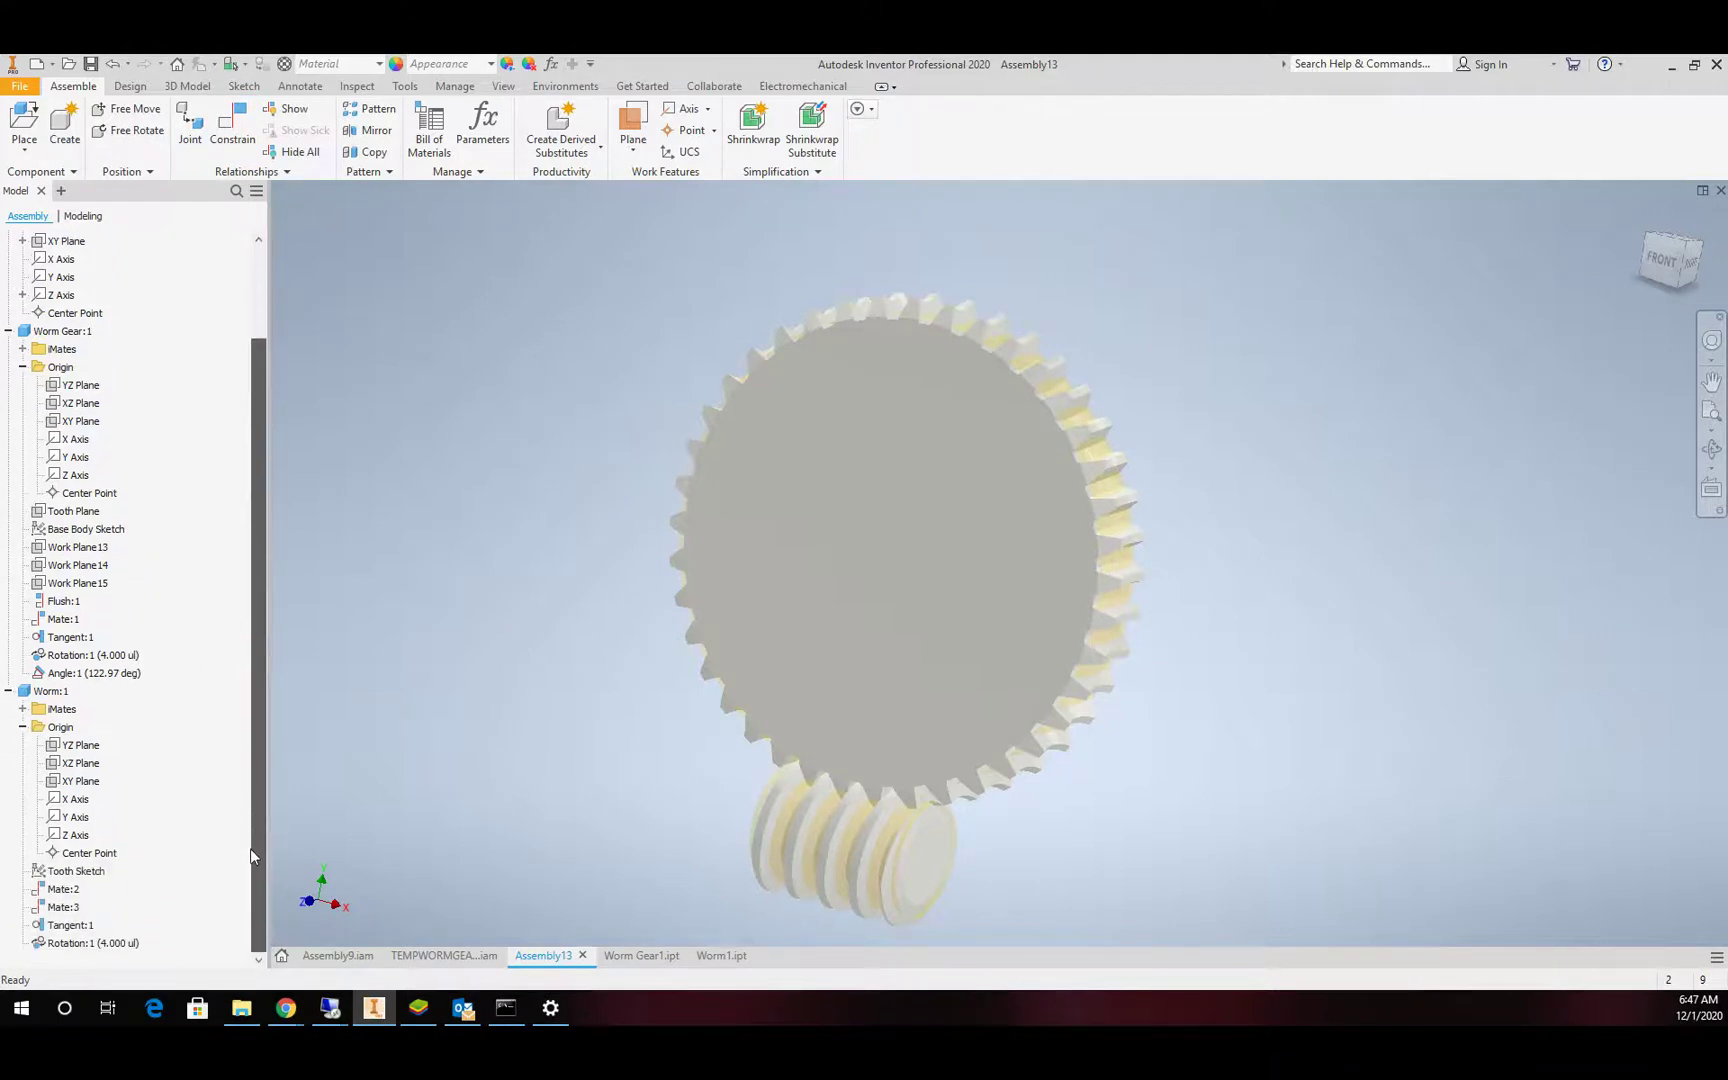
pyautogui.click(95, 673)
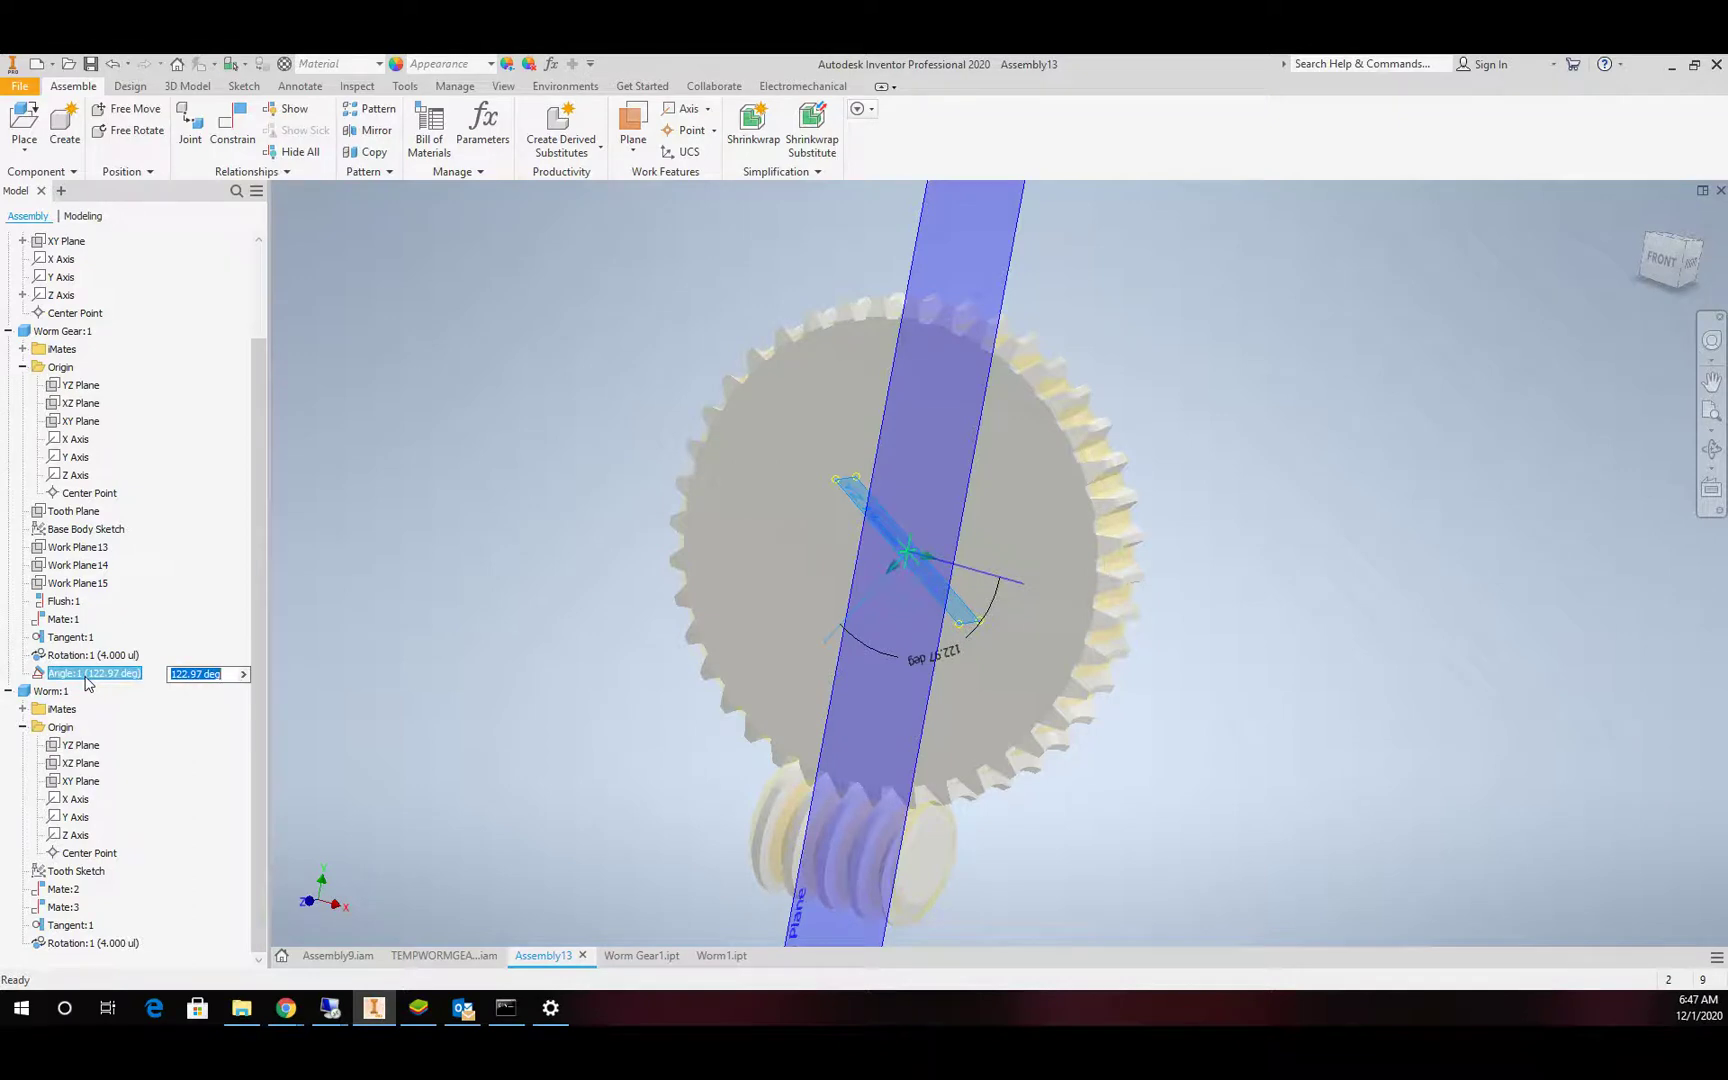
pyautogui.rightClick(88, 678)
pyautogui.click(155, 772)
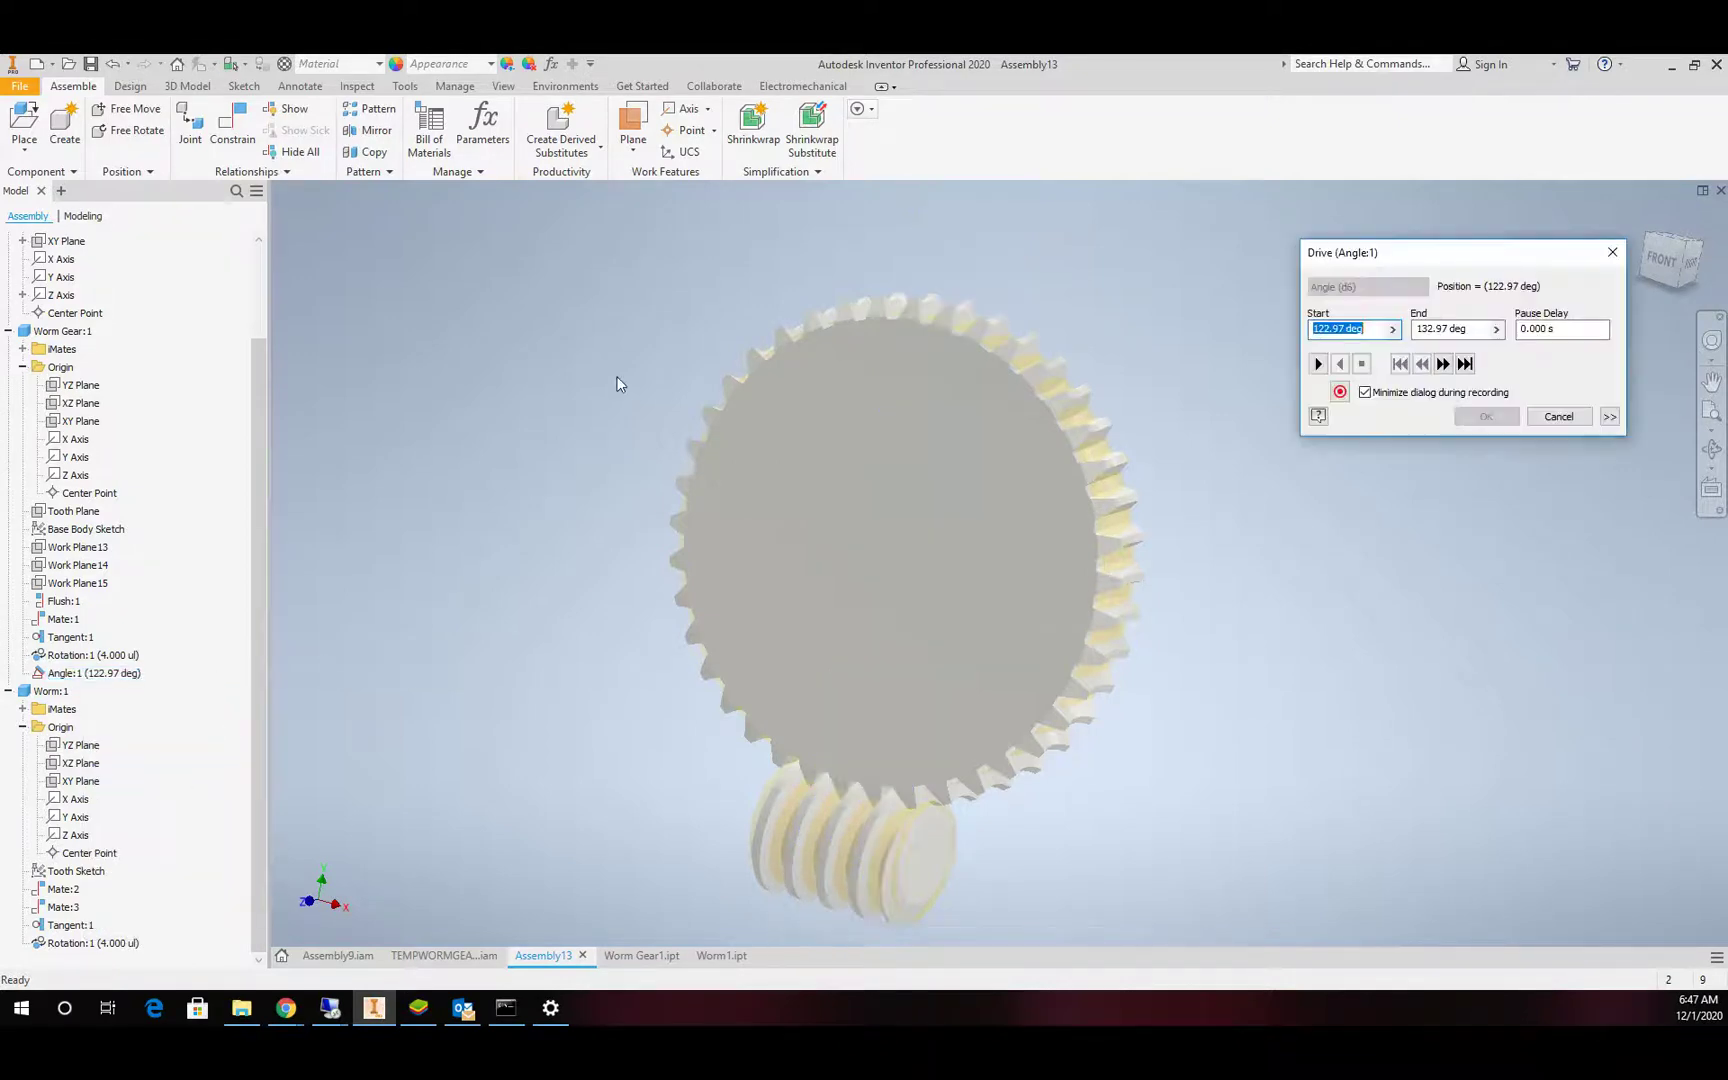
pyautogui.doubleClick(1460, 328)
pyautogui.press('BackSpace')
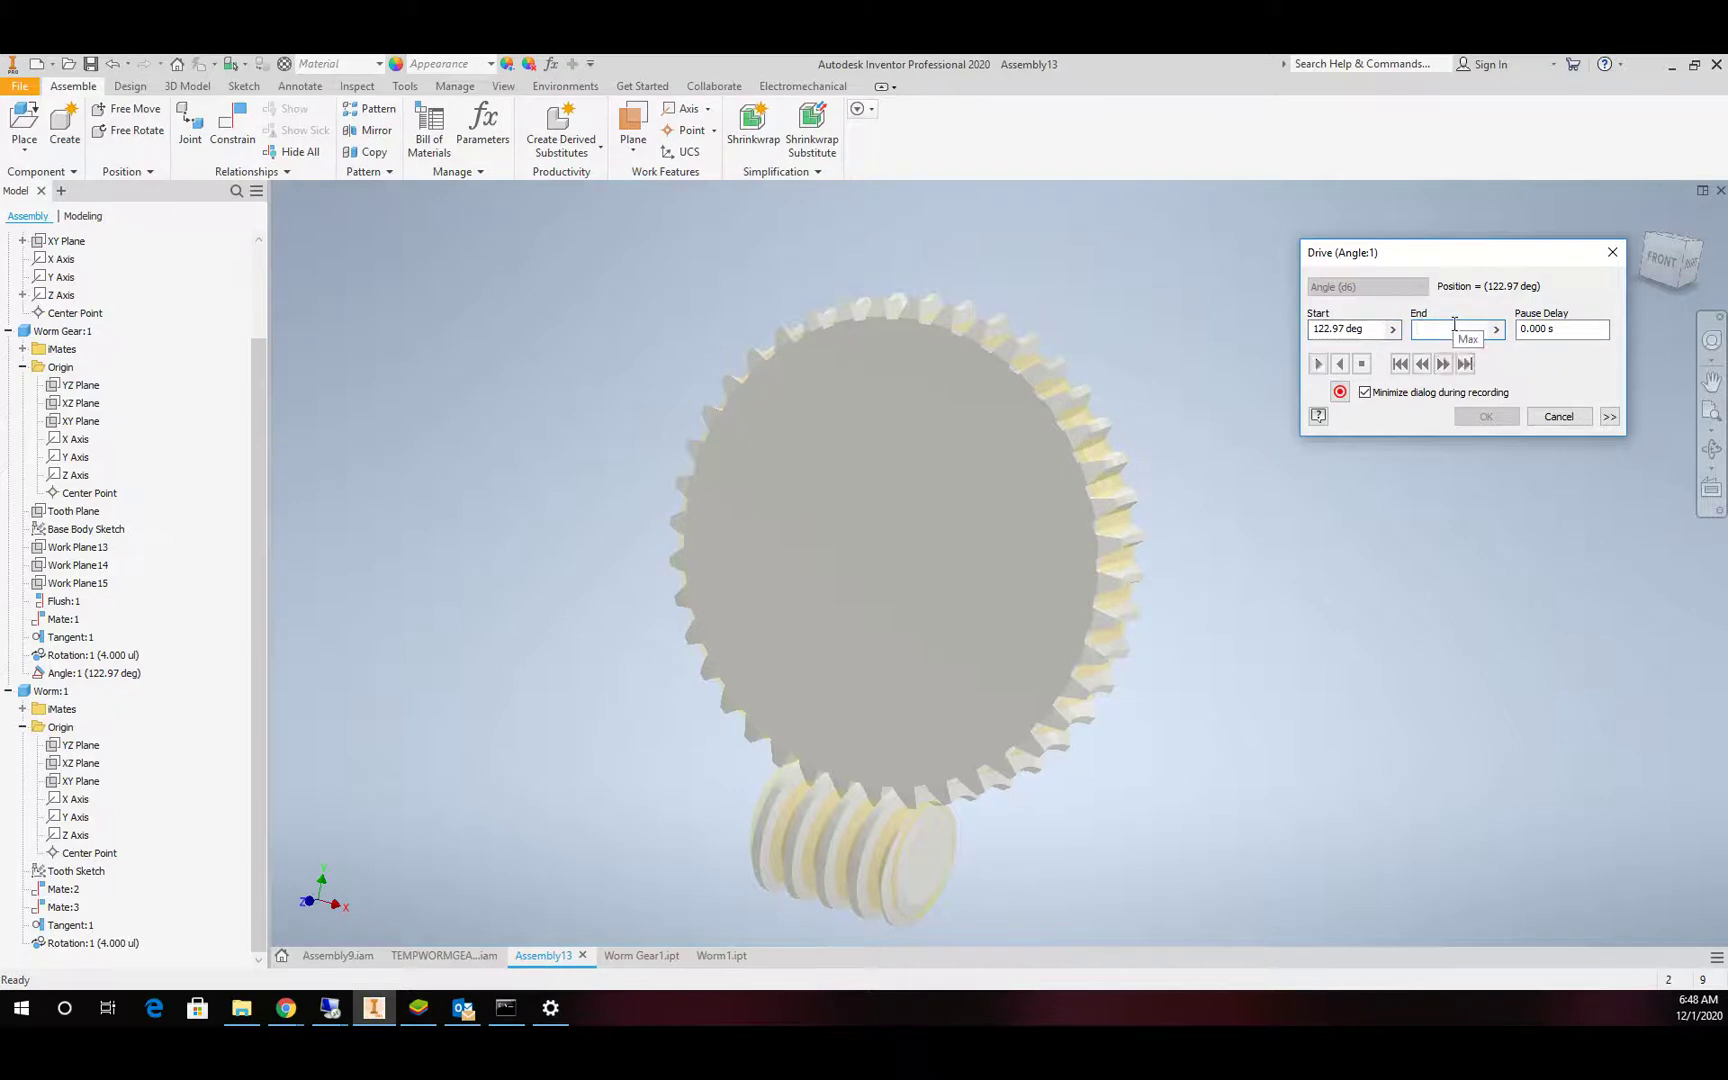
pyautogui.write('122.97+360')
pyautogui.click(1318, 365)
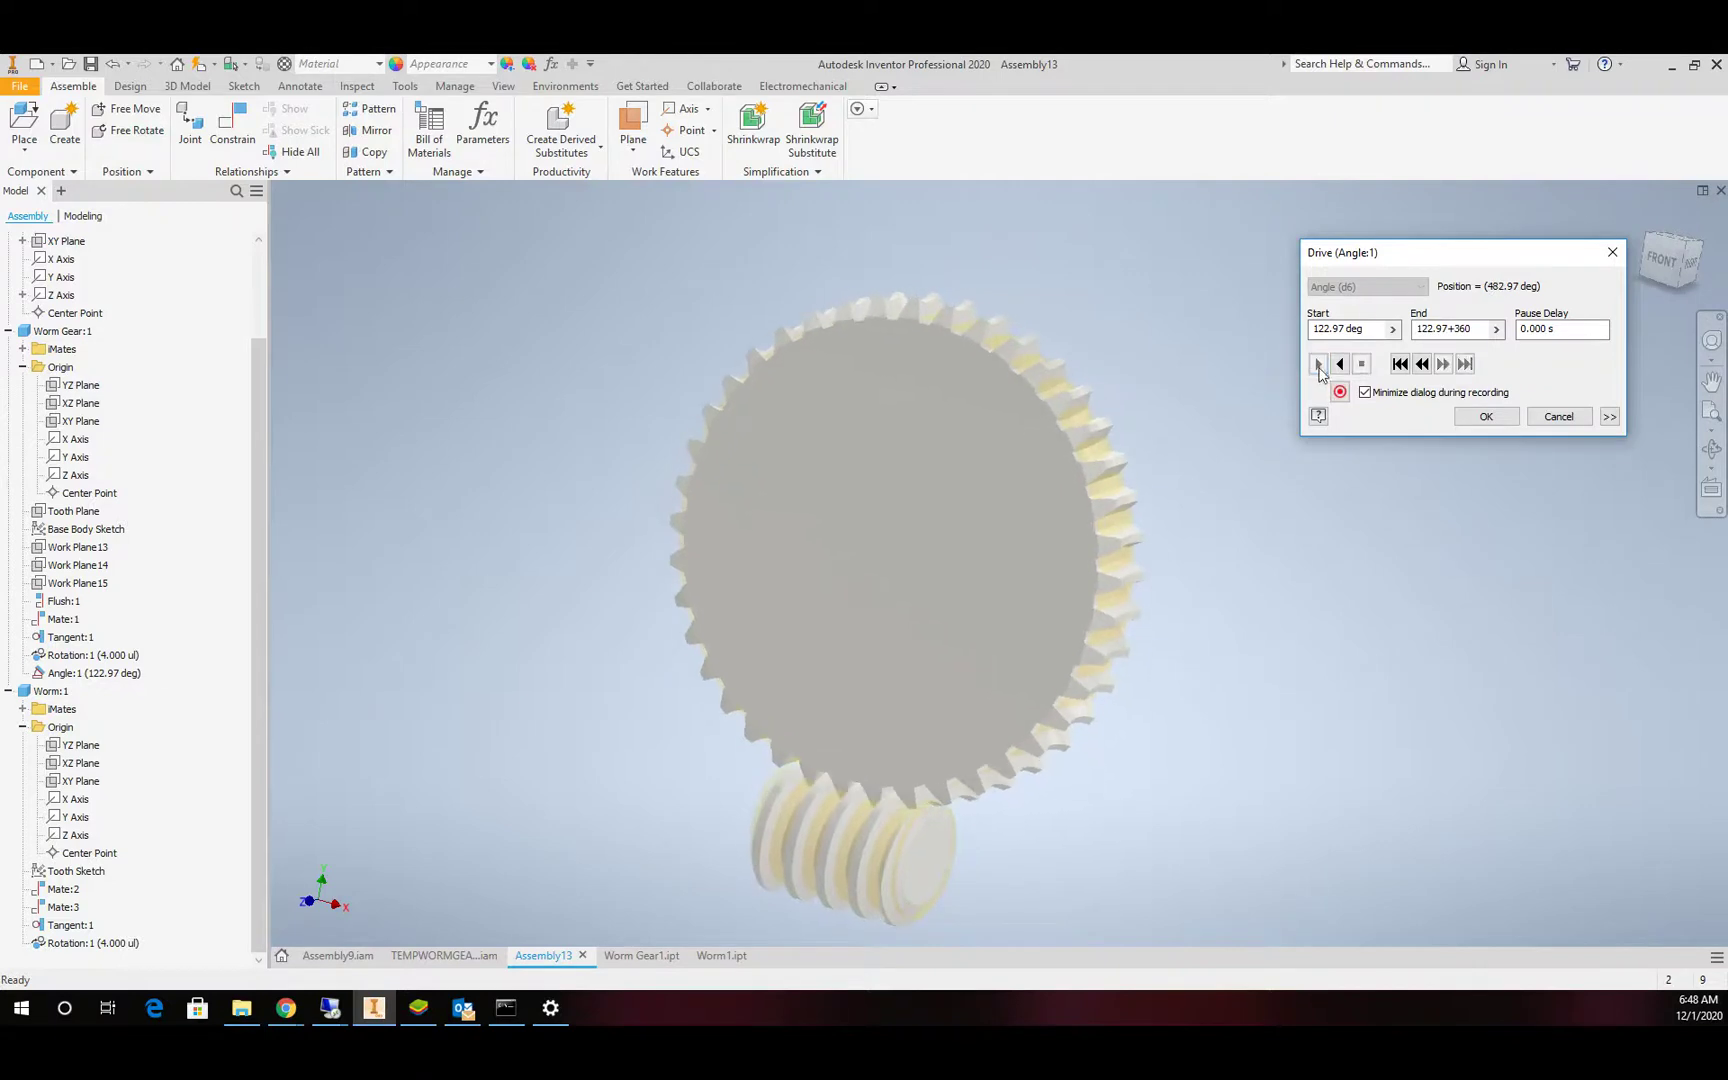
pyautogui.click(1341, 364)
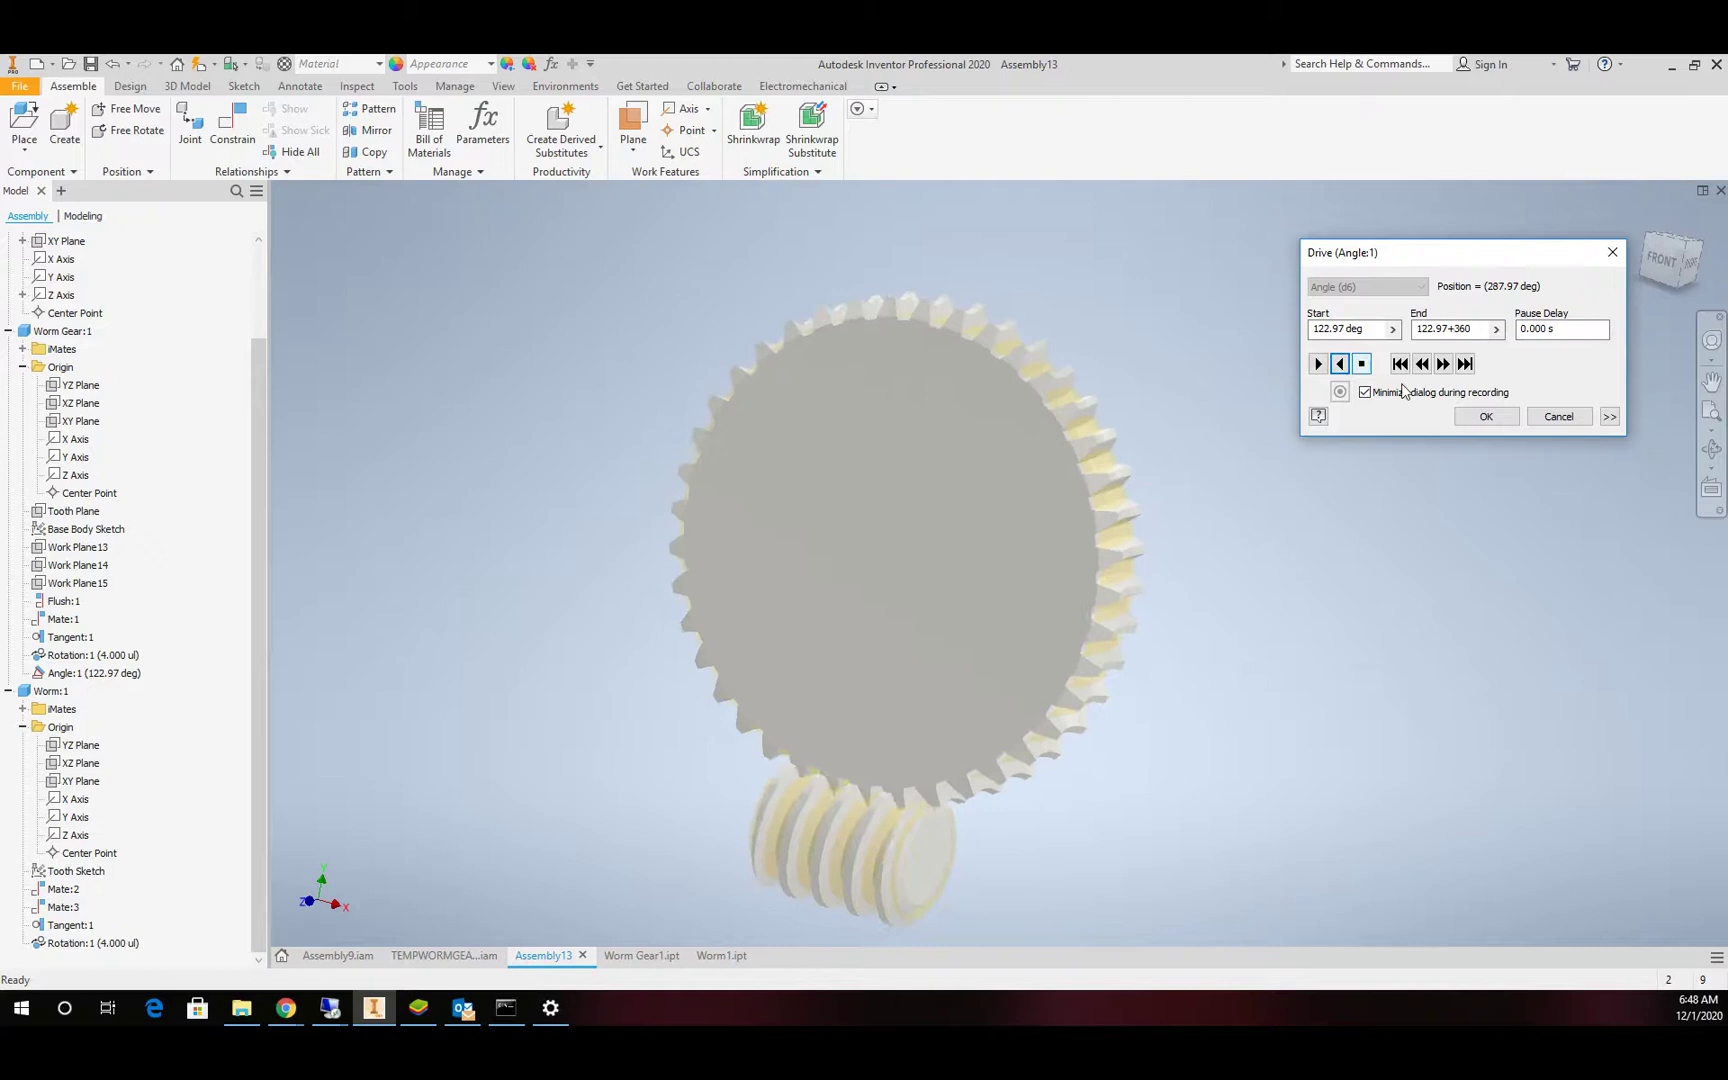
pyautogui.click(1557, 417)
pyautogui.click(1372, 524)
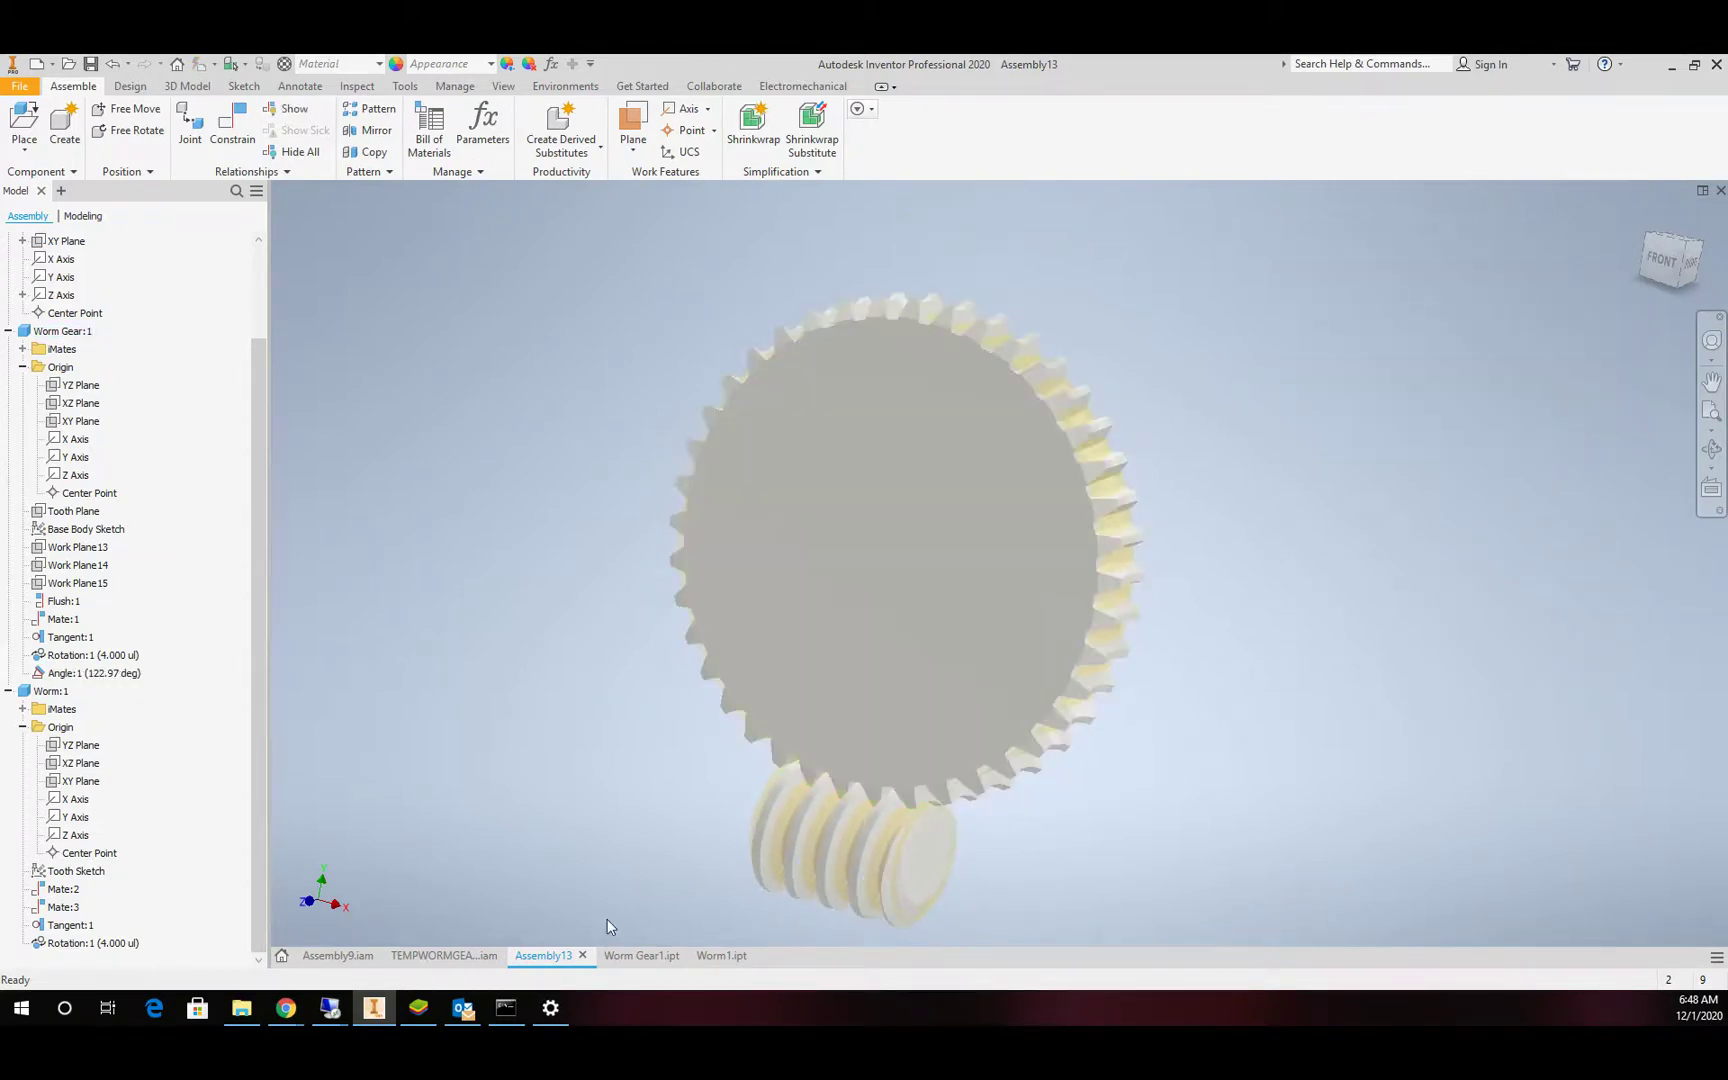
# Turn off the visibility of the Pitch Diameter surface in both the Worm Gear1 and Worm1 part files.
pyautogui.click(628, 956)
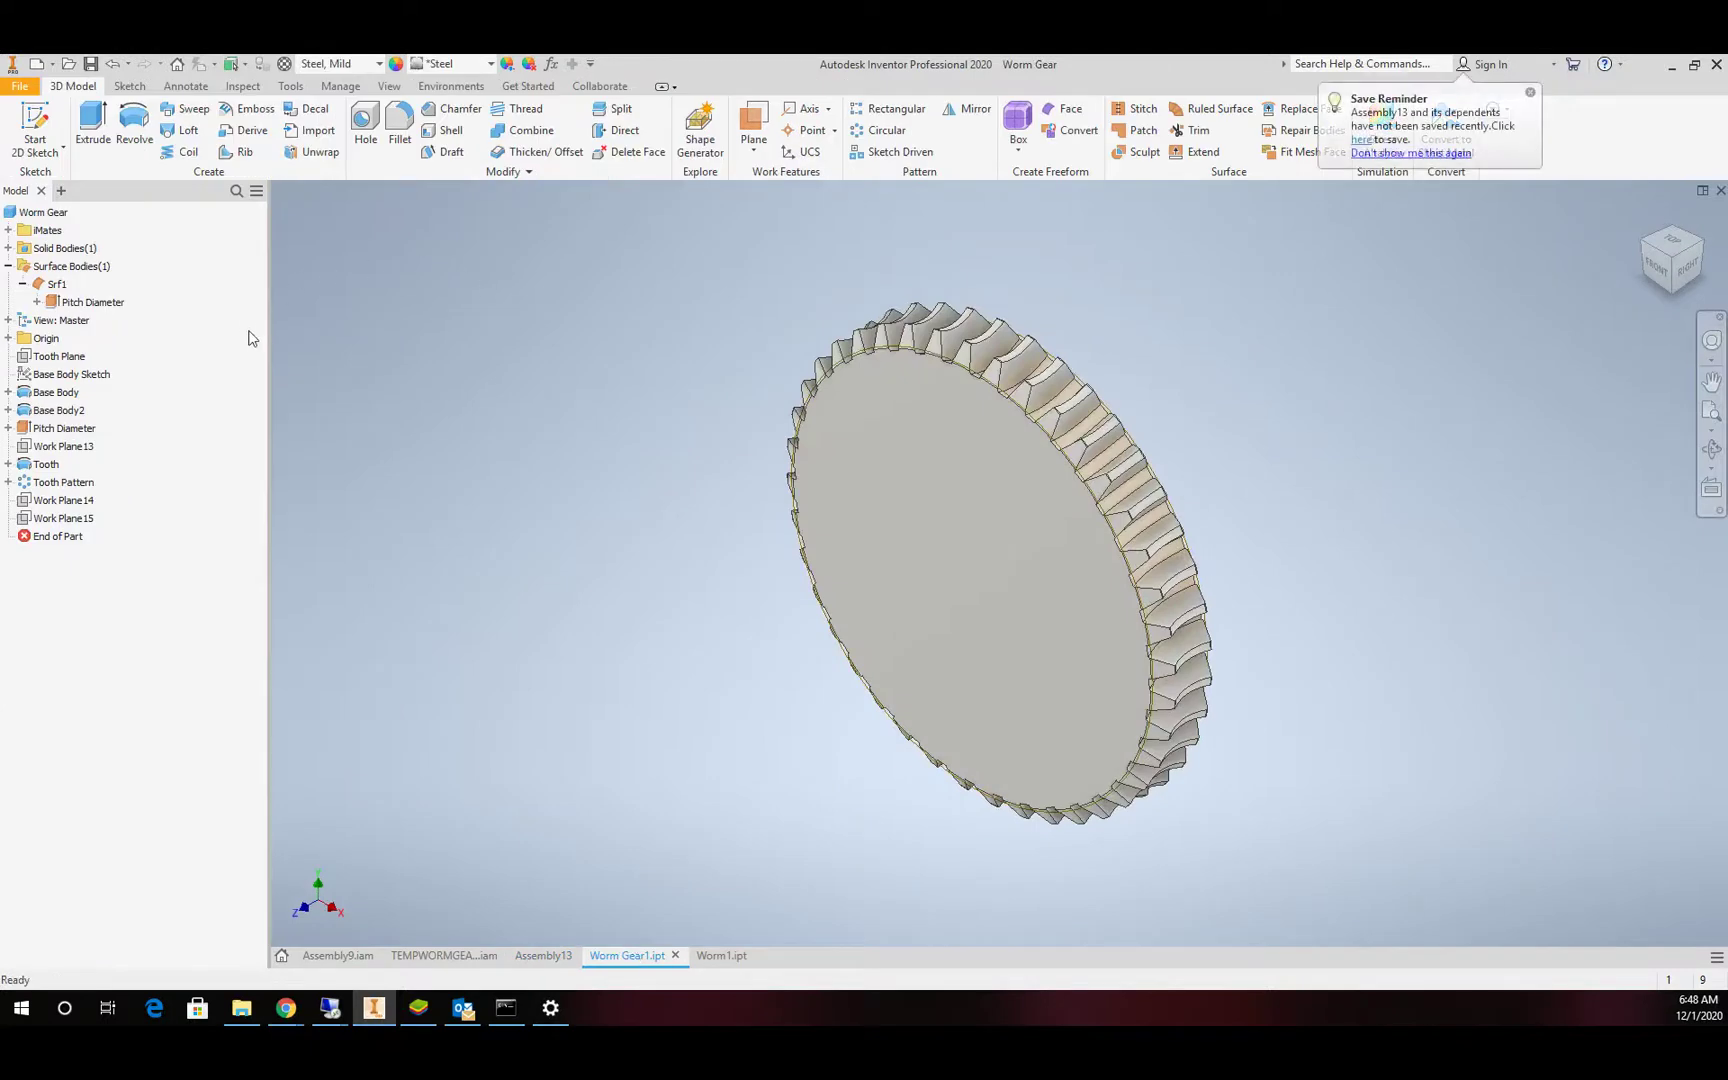
pyautogui.rightClick(83, 303)
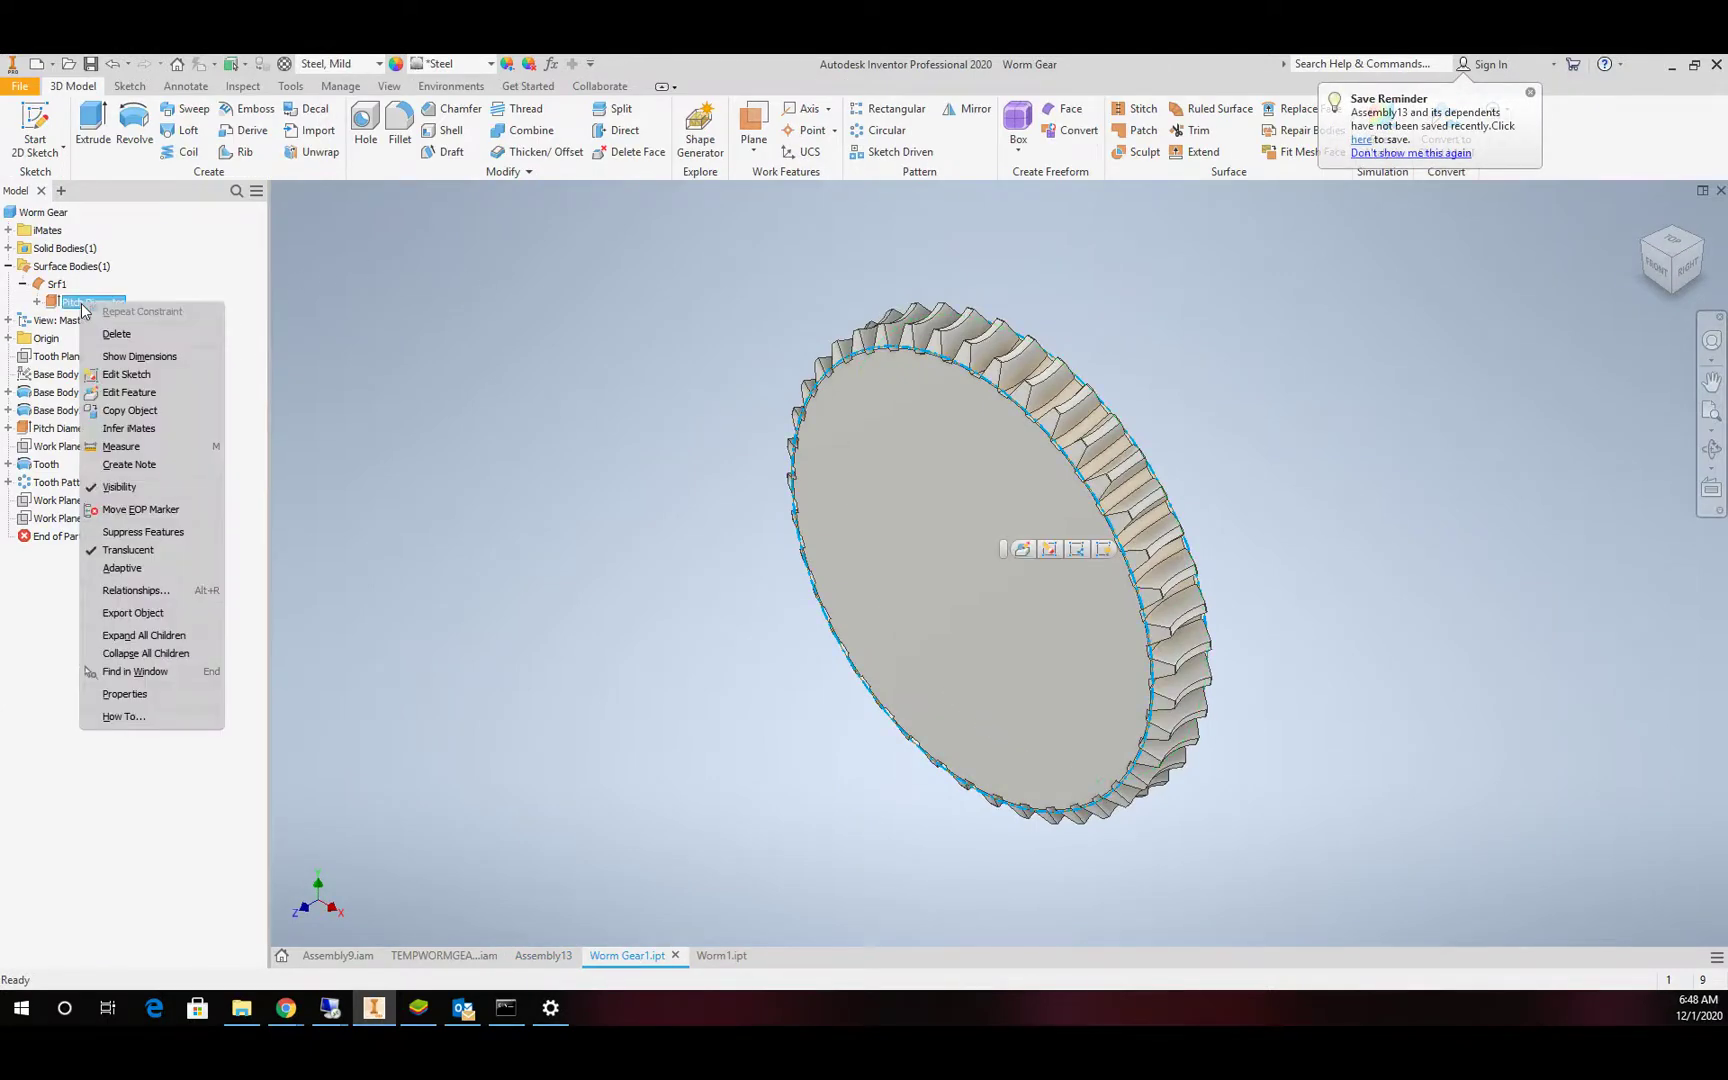
pyautogui.click(119, 486)
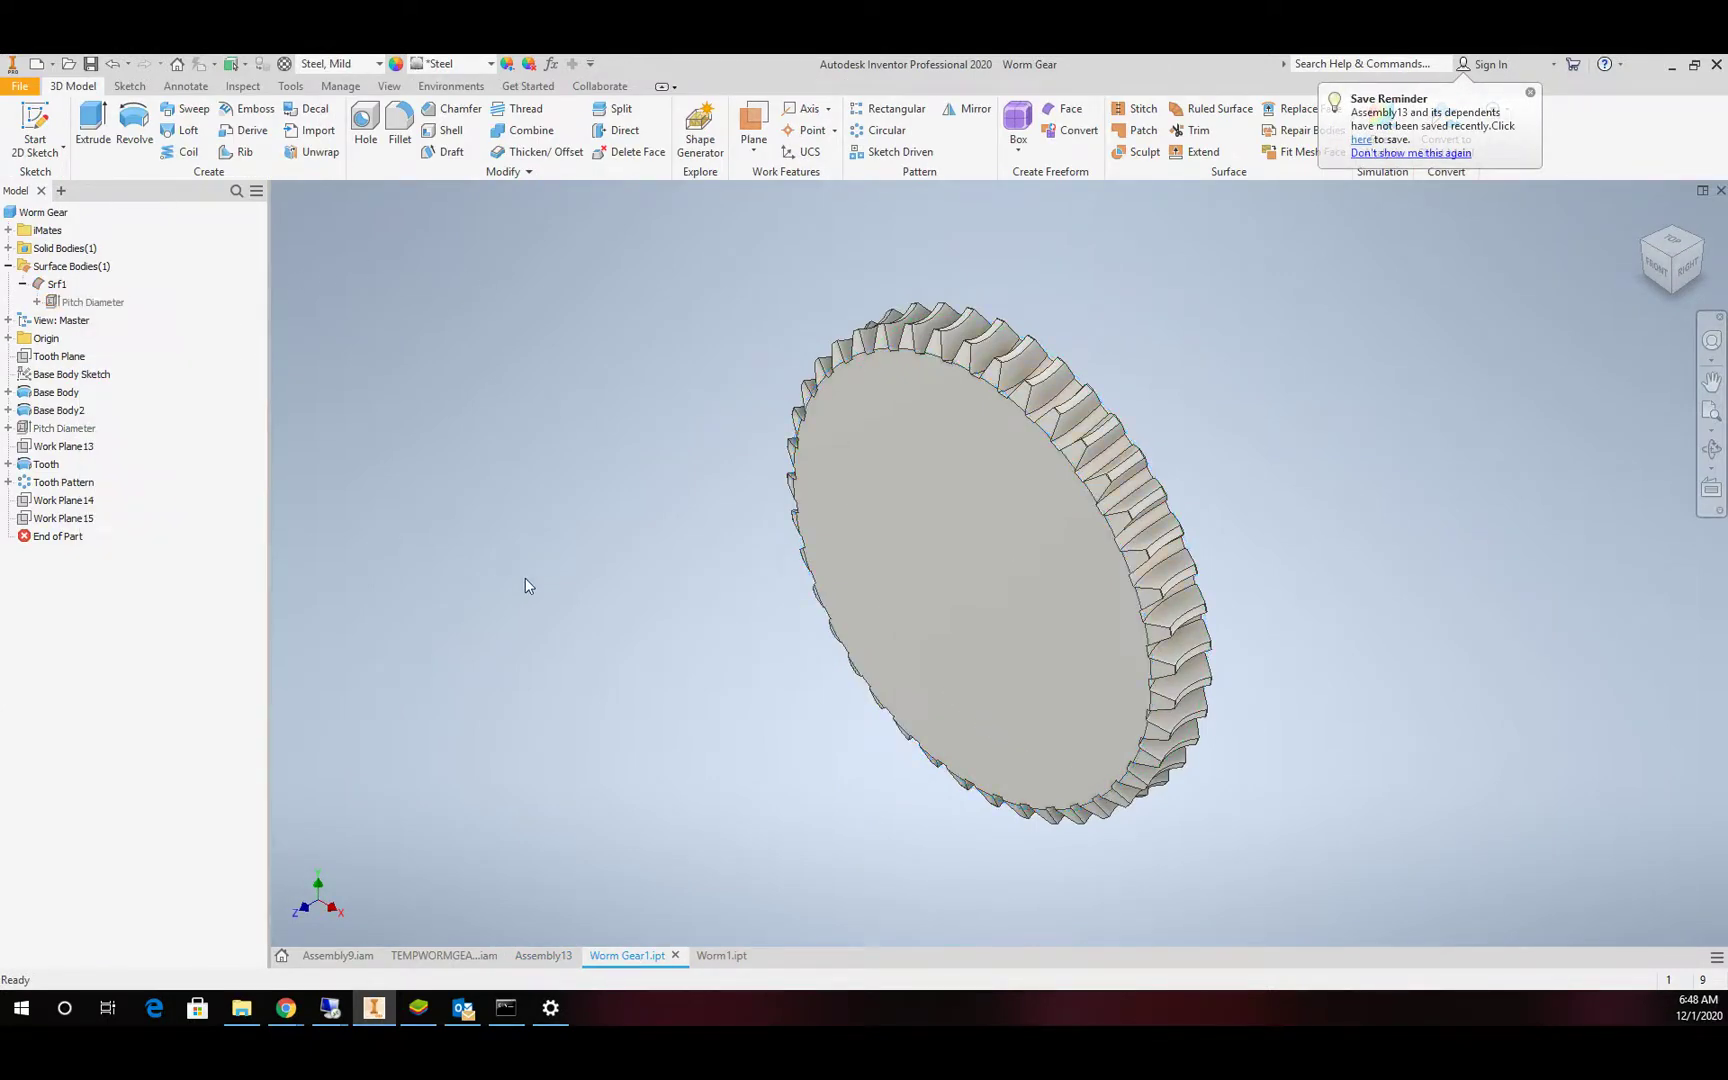
pyautogui.click(730, 956)
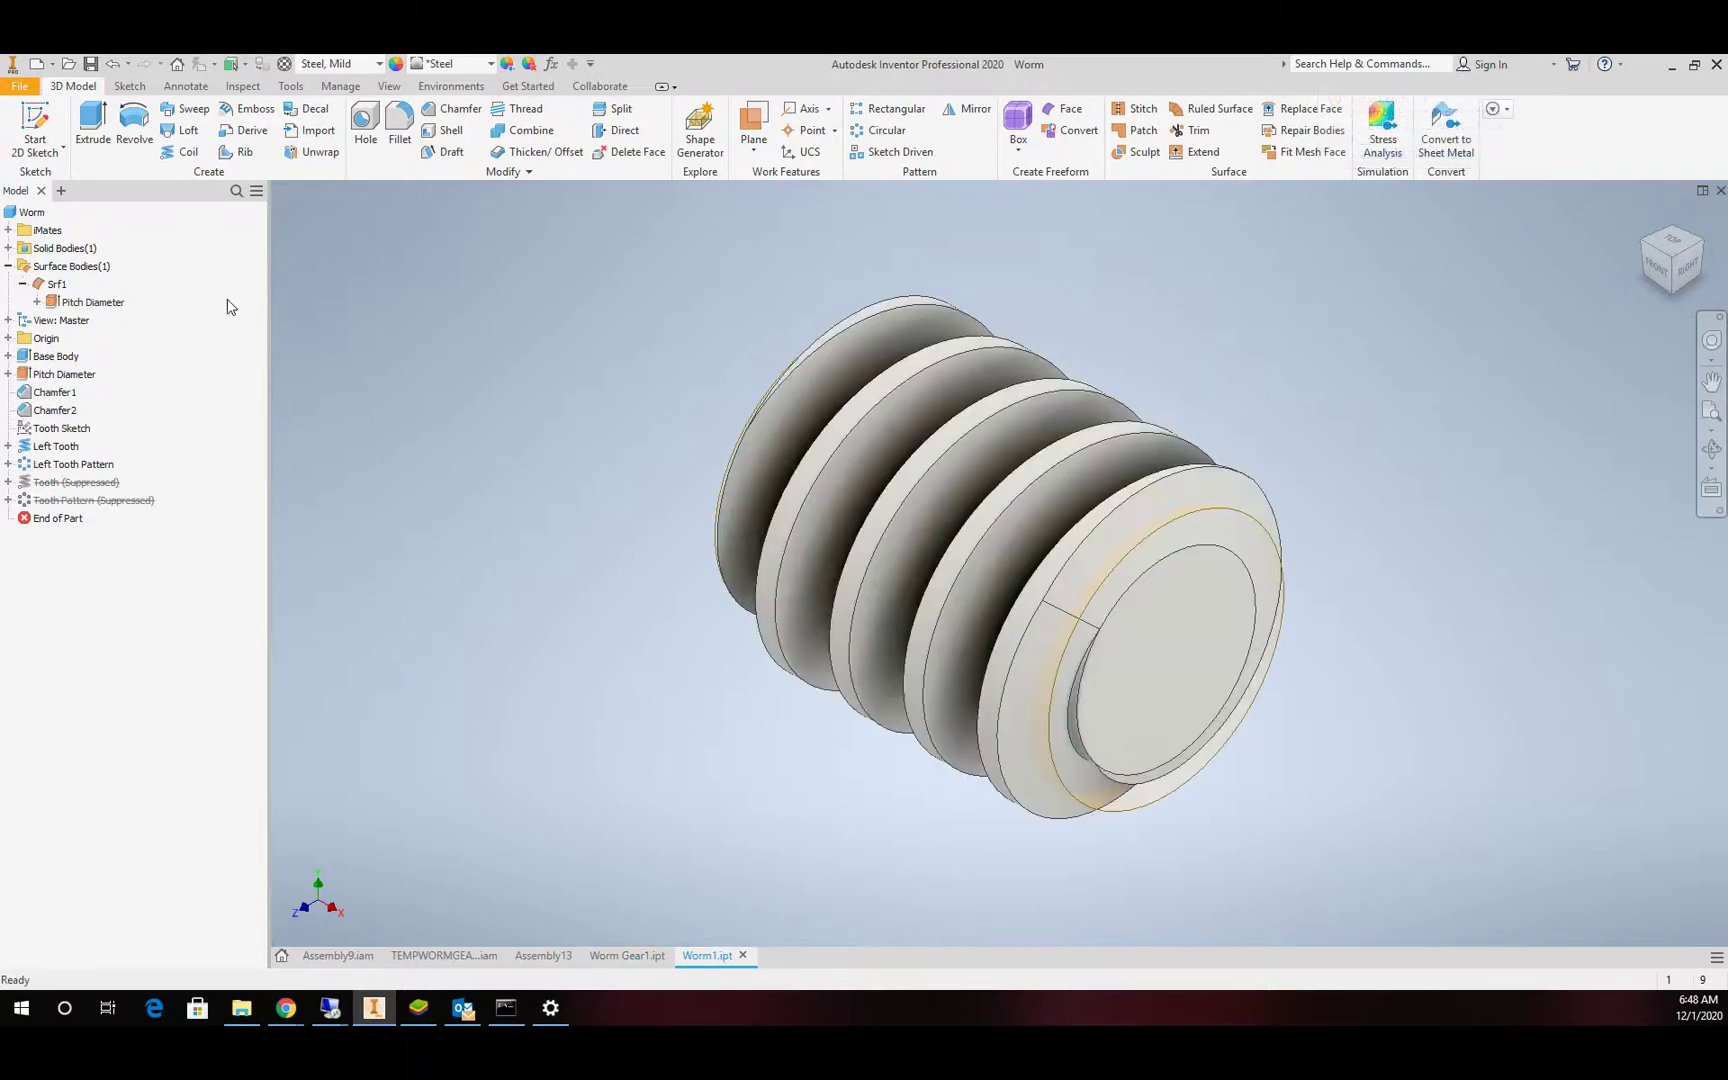
pyautogui.click(77, 305)
pyautogui.rightClick(75, 304)
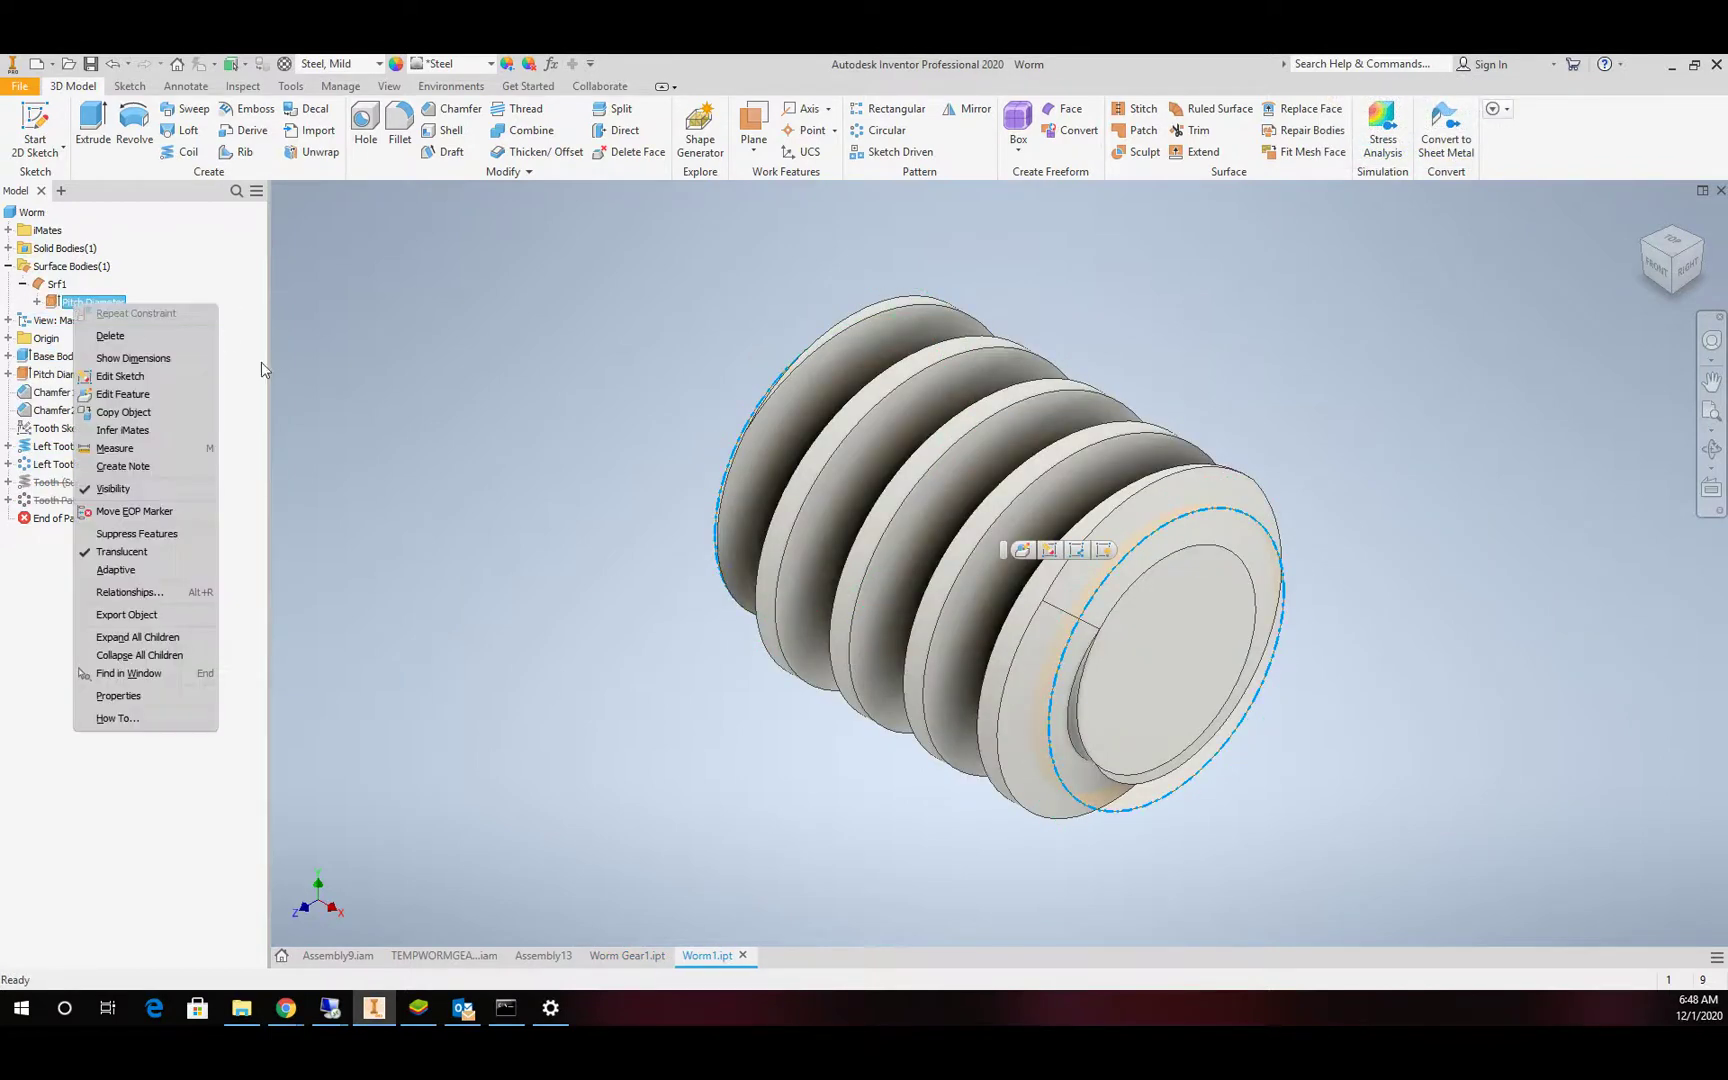
pyautogui.click(147, 492)
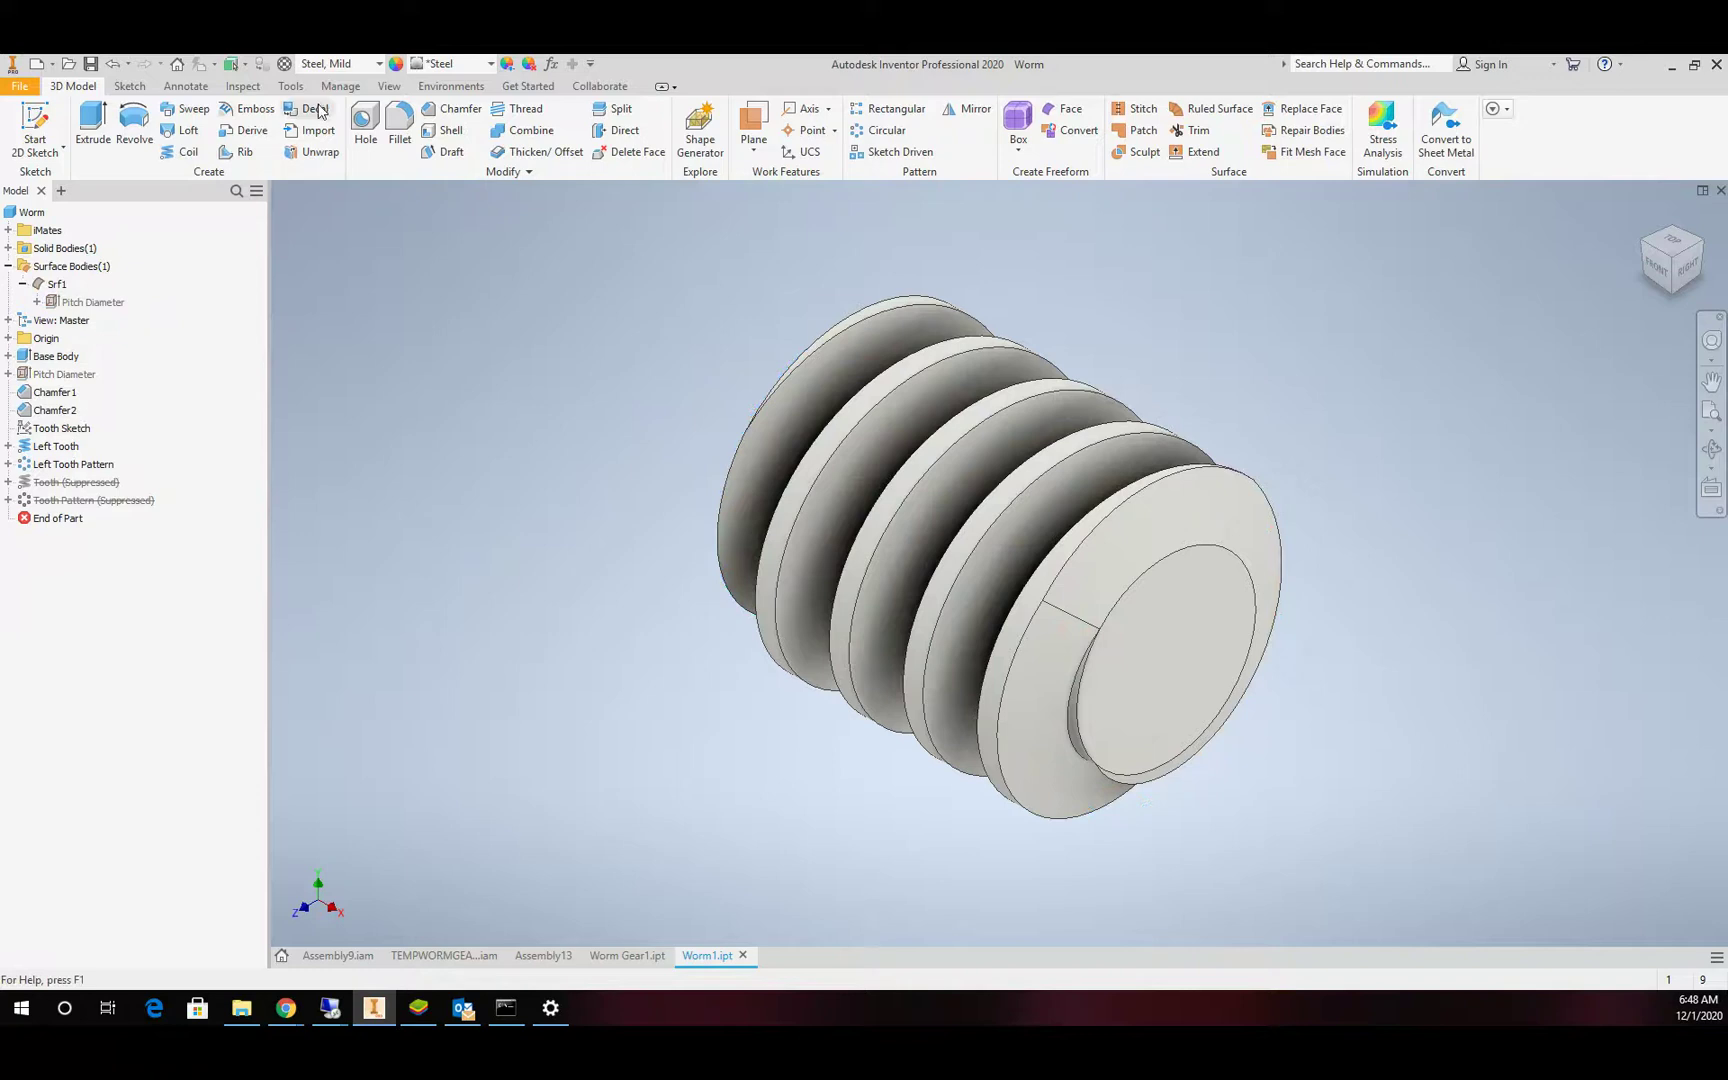
pyautogui.click(377, 65)
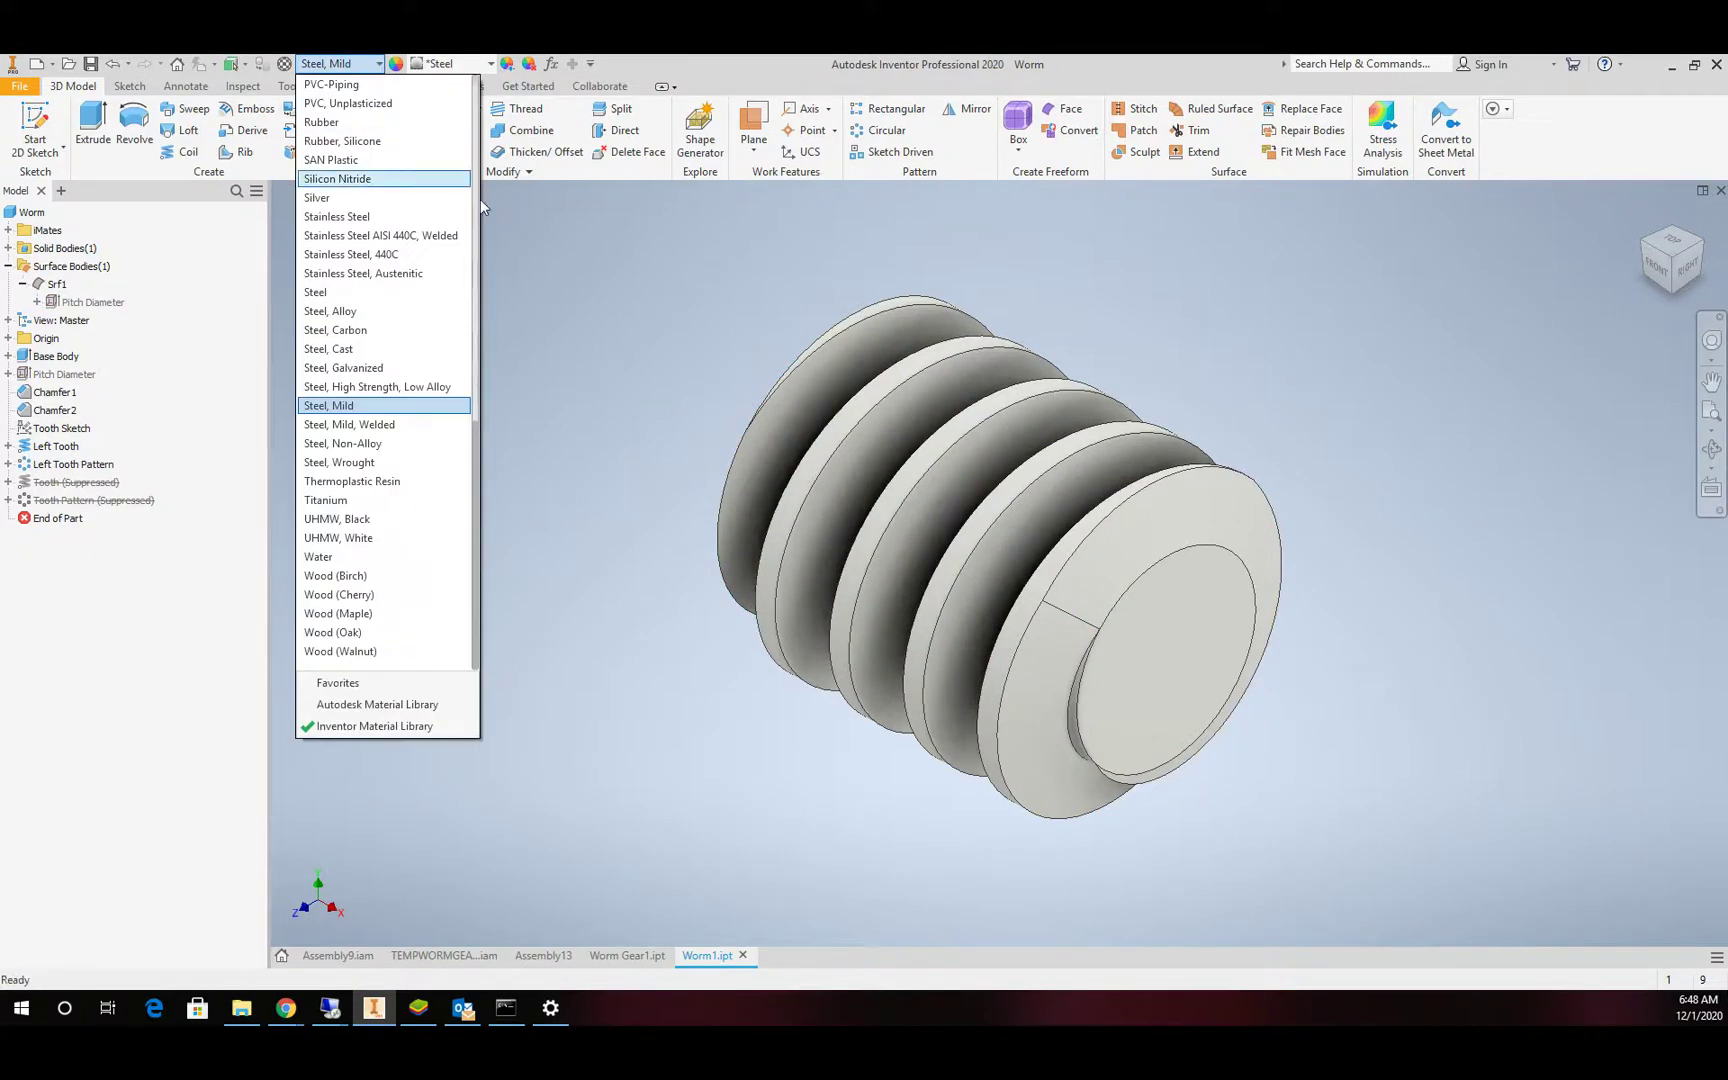
pyautogui.moveTo(474, 459); pyautogui.dragTo(473, 234)
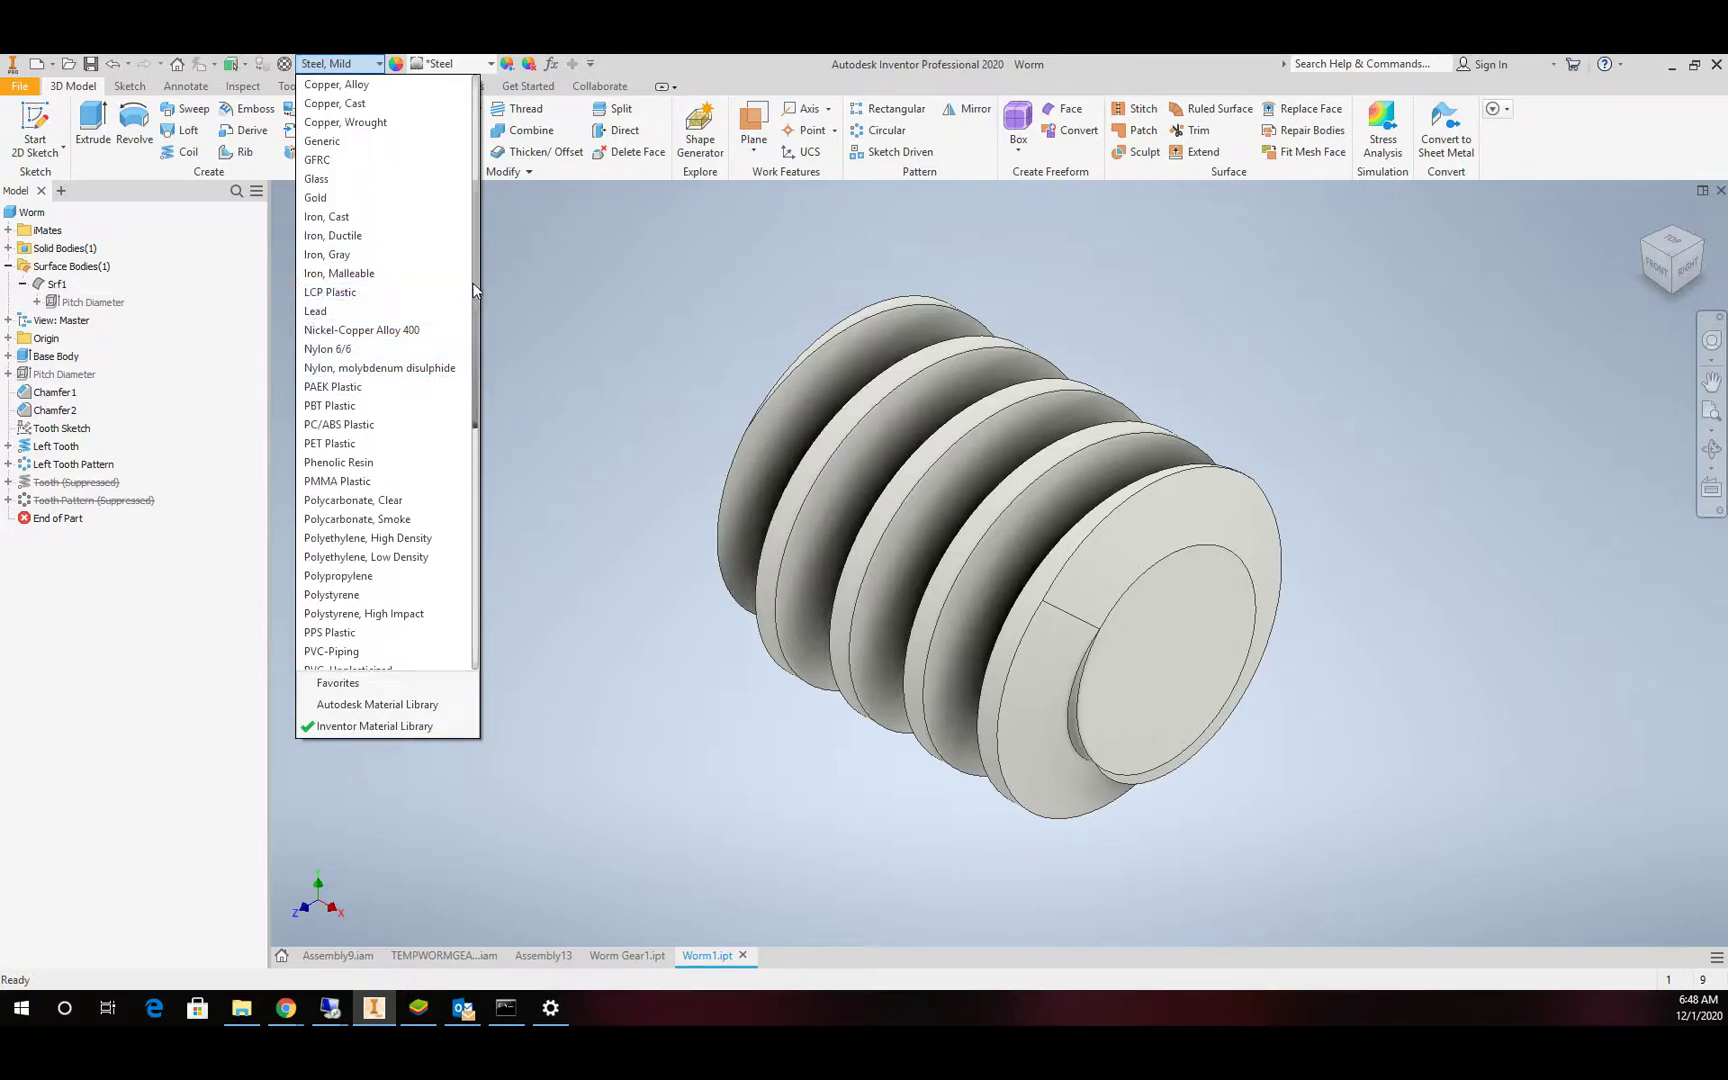
pyautogui.press('Escape')
# Assign the Copper, Cast material to the worm part.
pyautogui.click(343, 62)
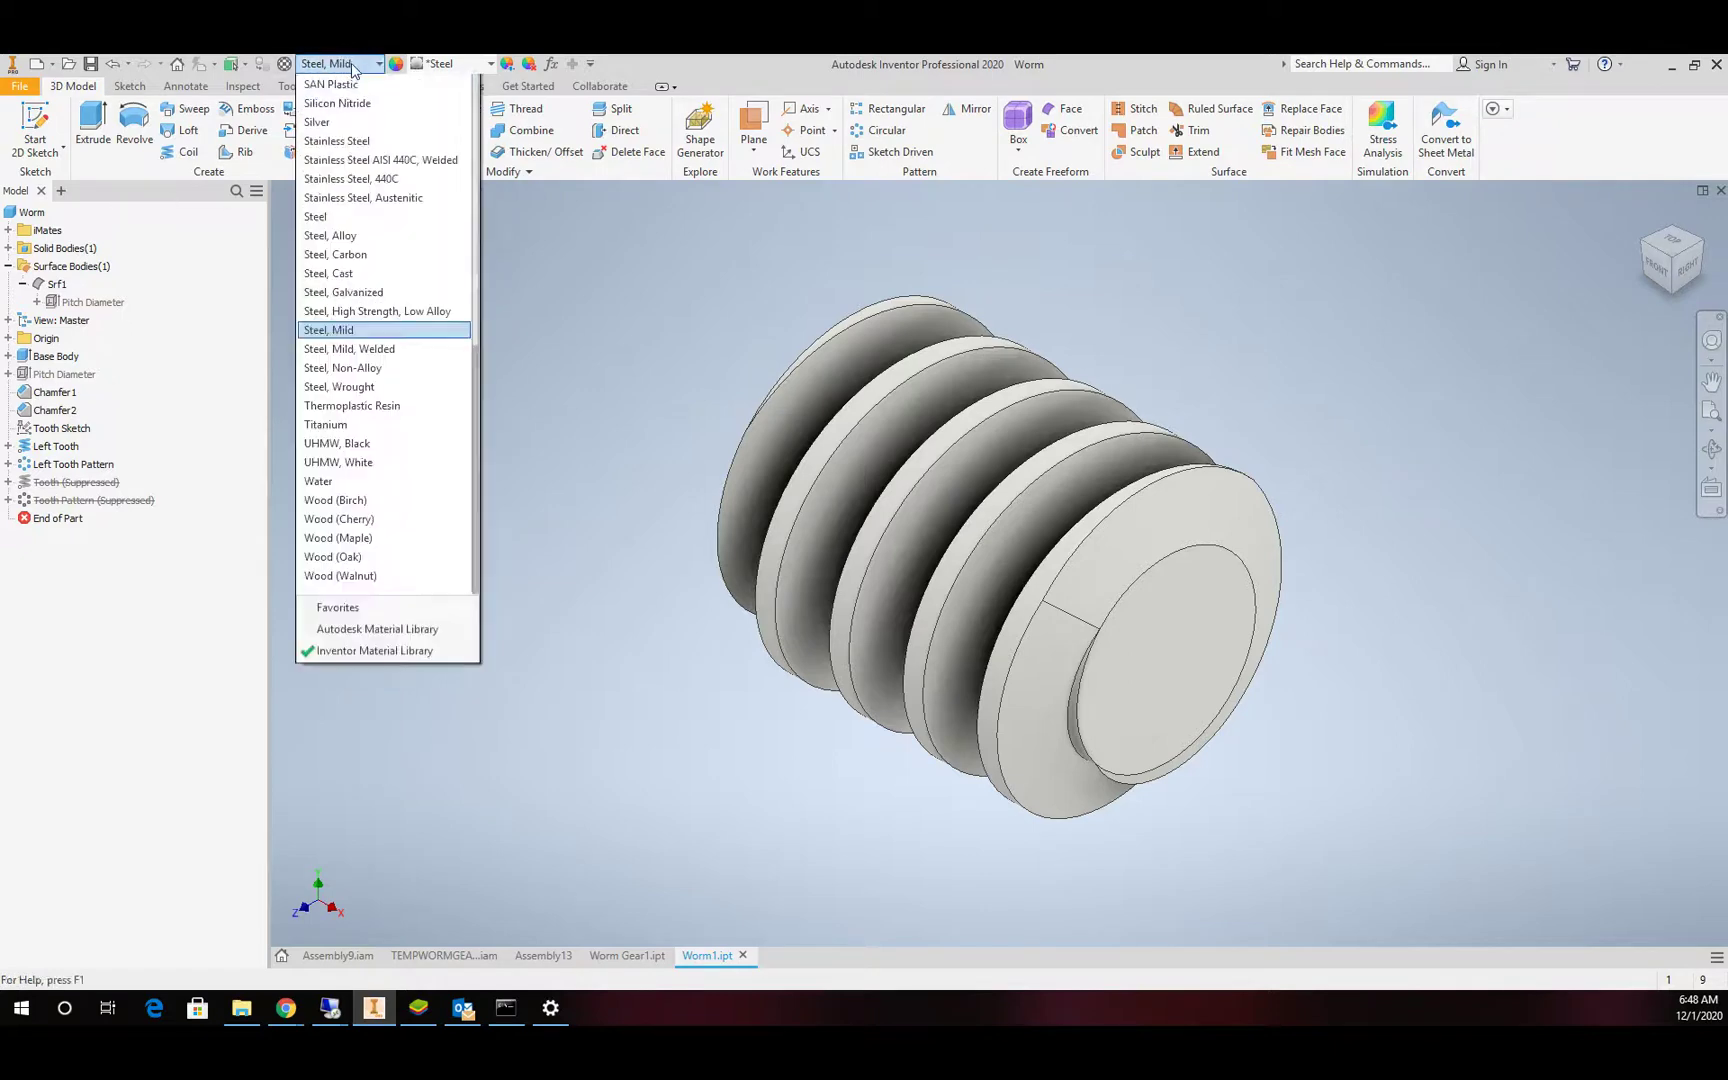
pyautogui.scroll(1, 380, 104)
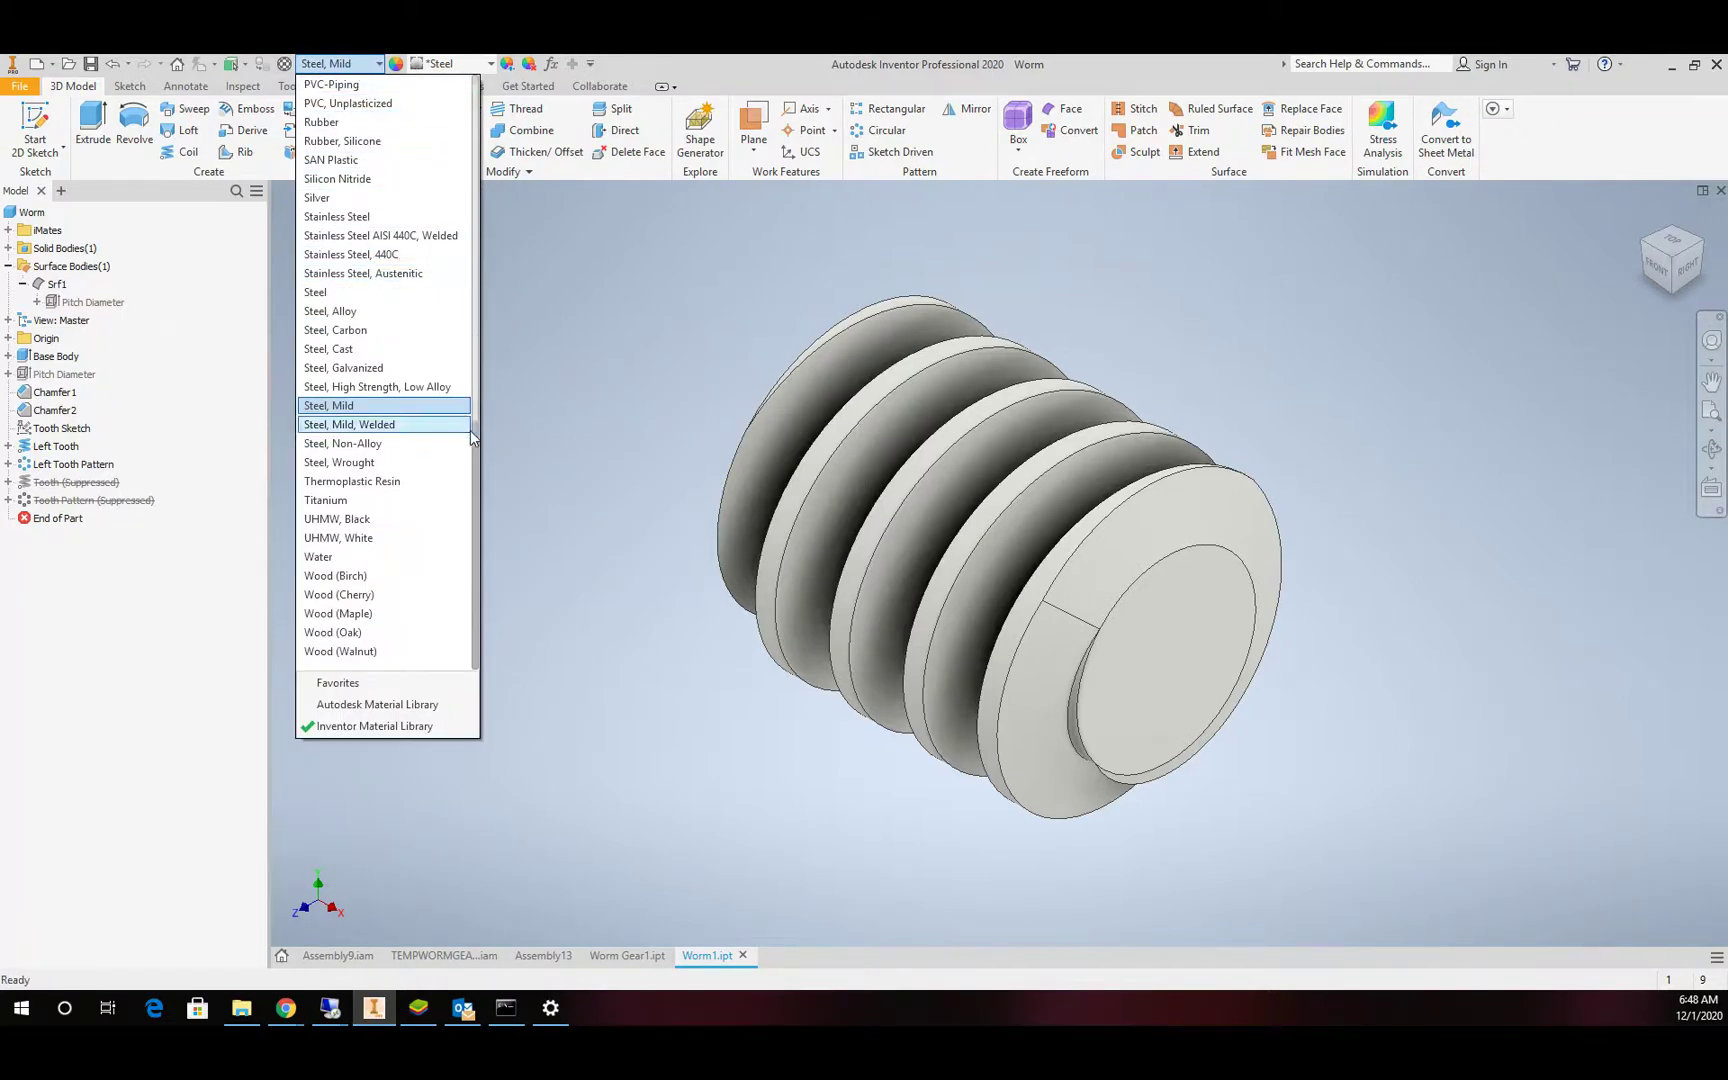
pyautogui.moveTo(474, 431); pyautogui.dragTo(512, 180)
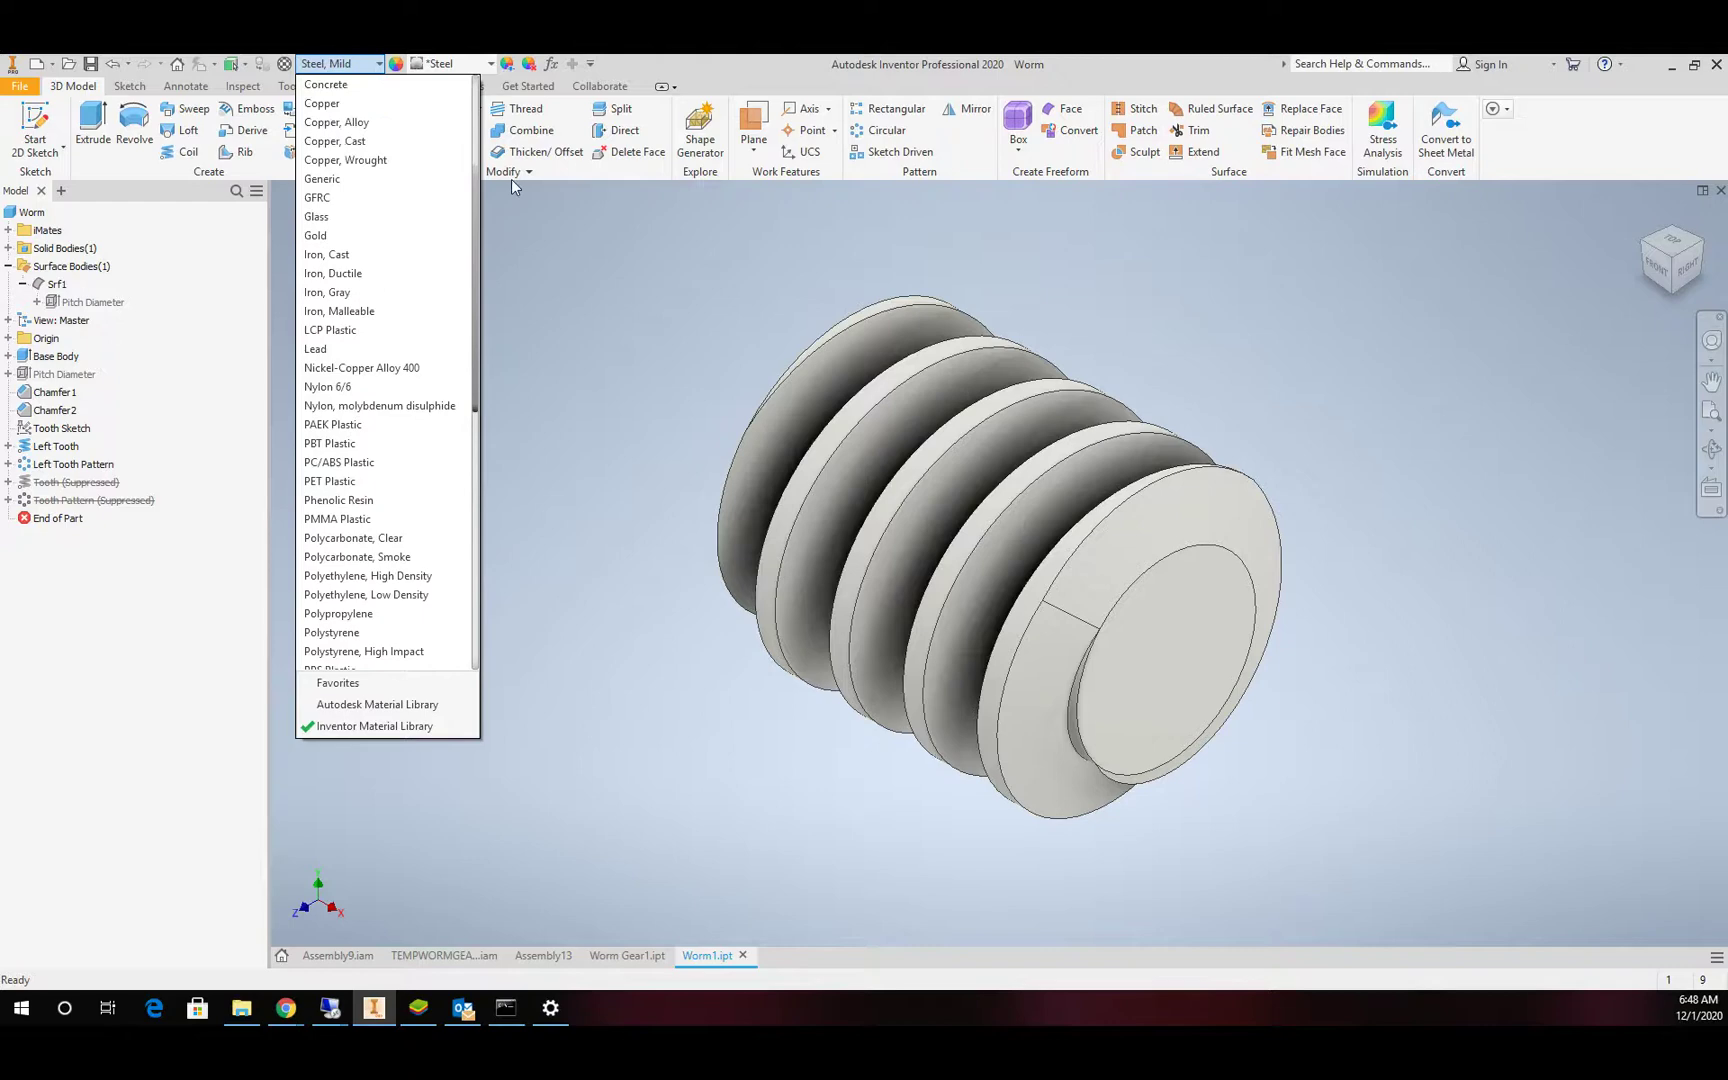
pyautogui.click(344, 171)
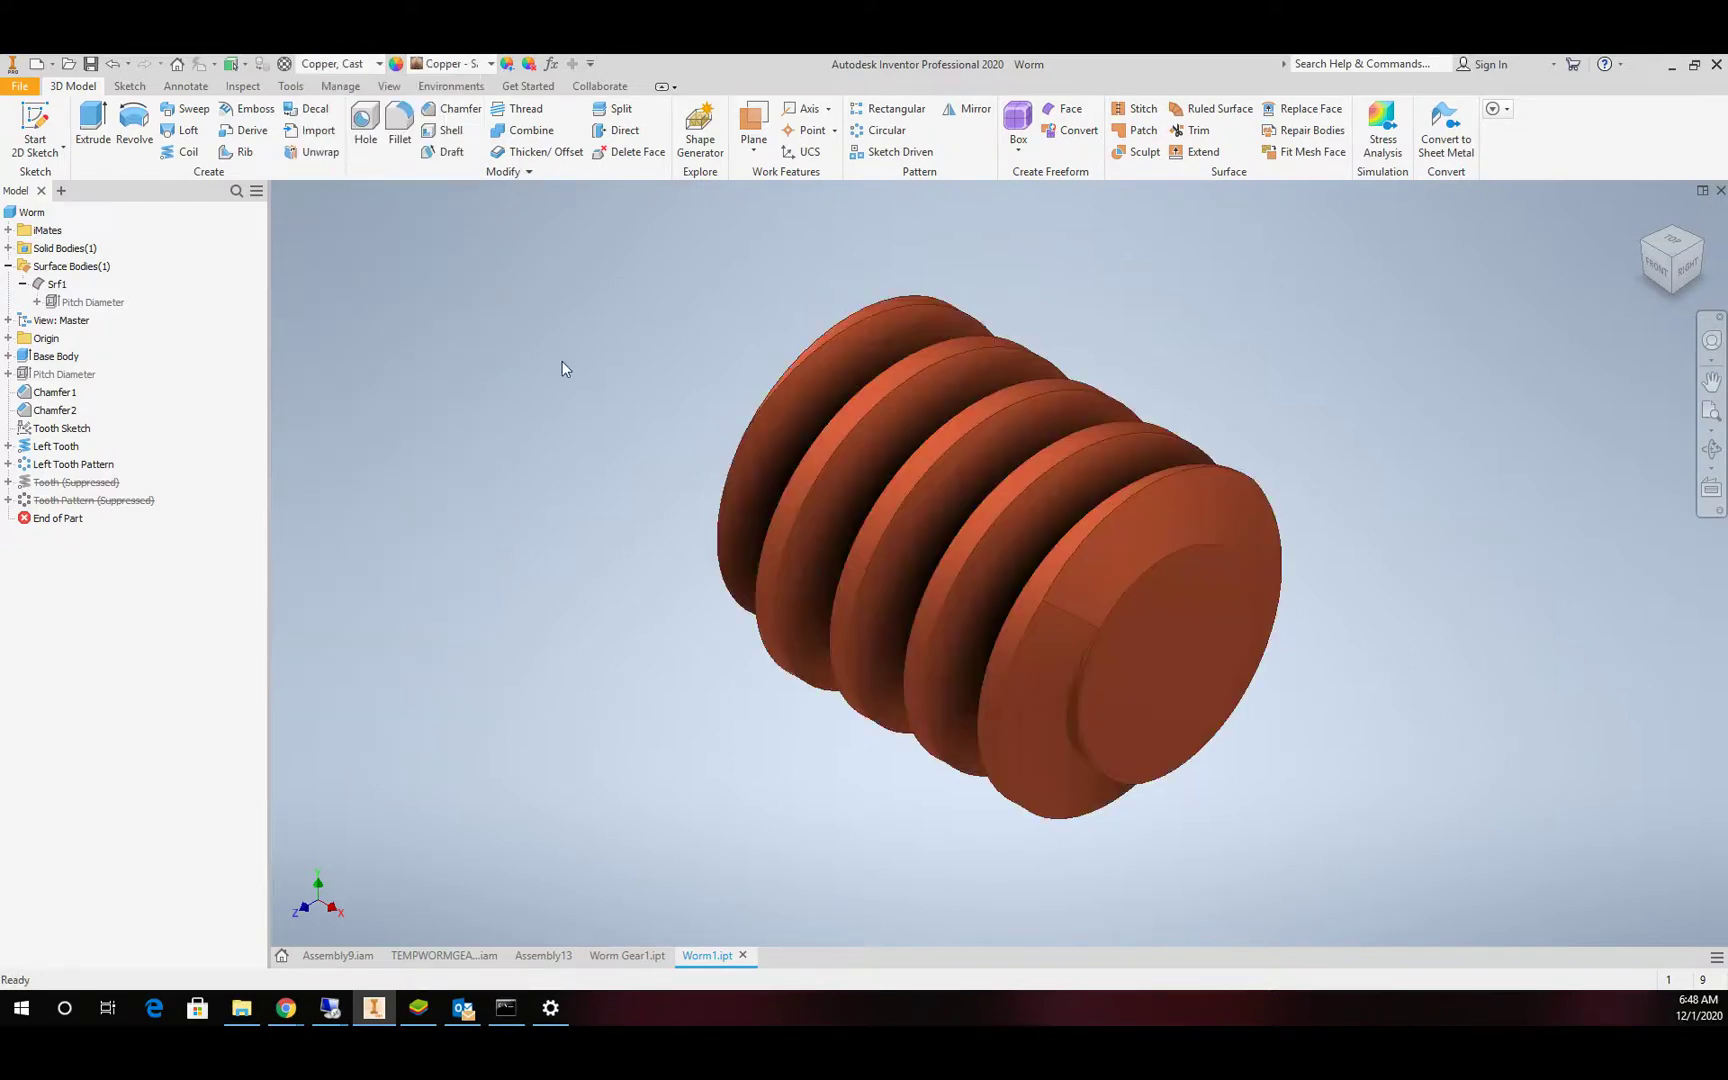
# Assign the Nickel-Copper Alloy 400 material to the part in Worm Gear1.ipt.
pyautogui.click(639, 952)
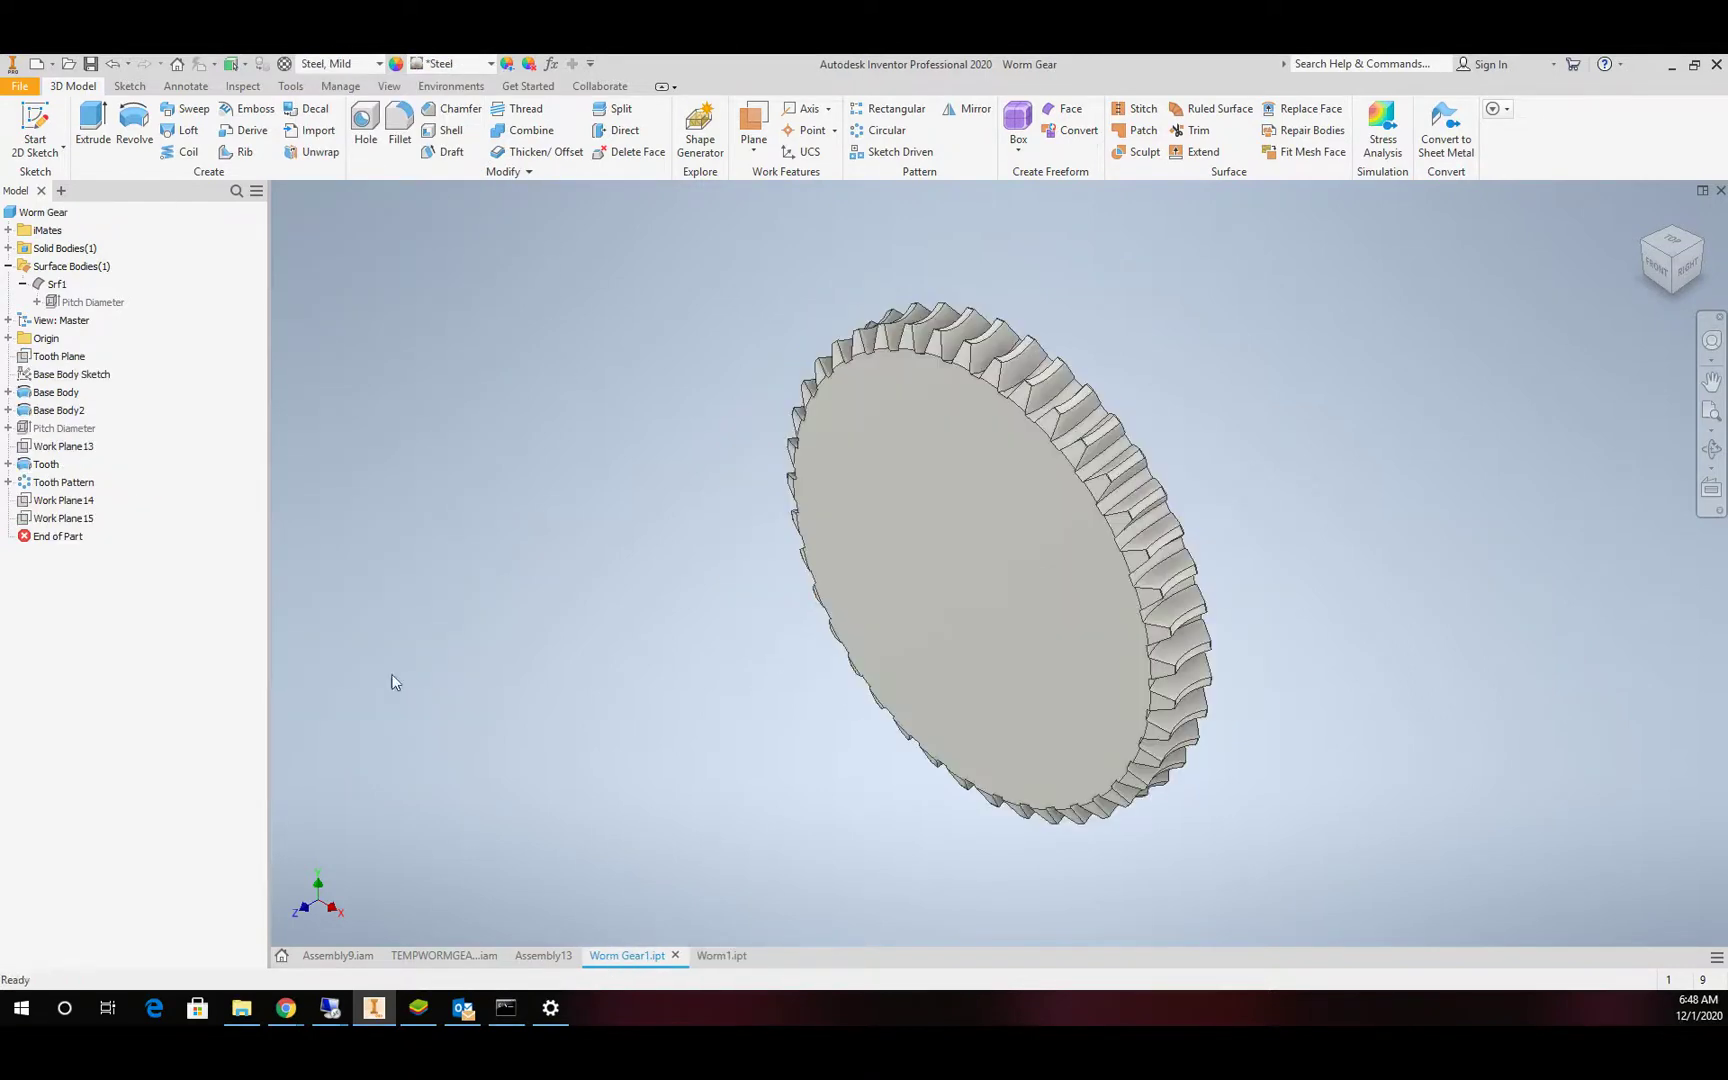
pyautogui.click(379, 64)
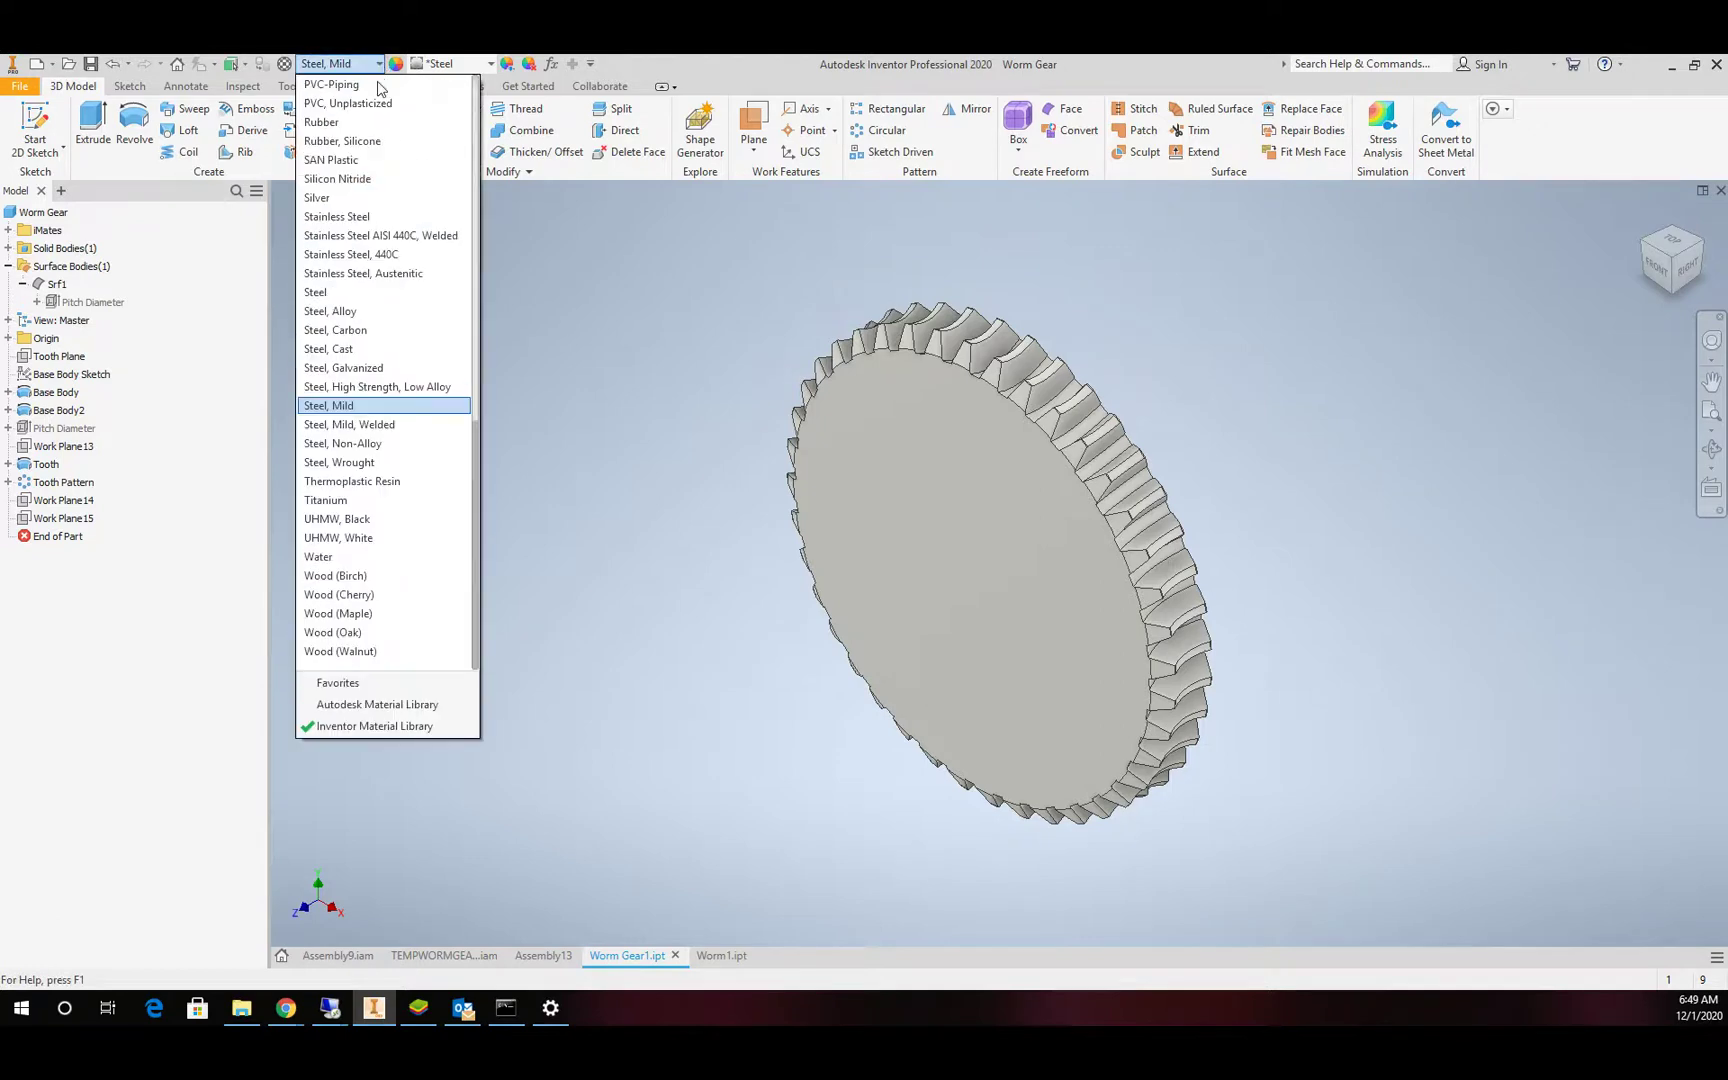
pyautogui.moveTo(475, 441); pyautogui.dragTo(485, 216)
pyautogui.click(408, 312)
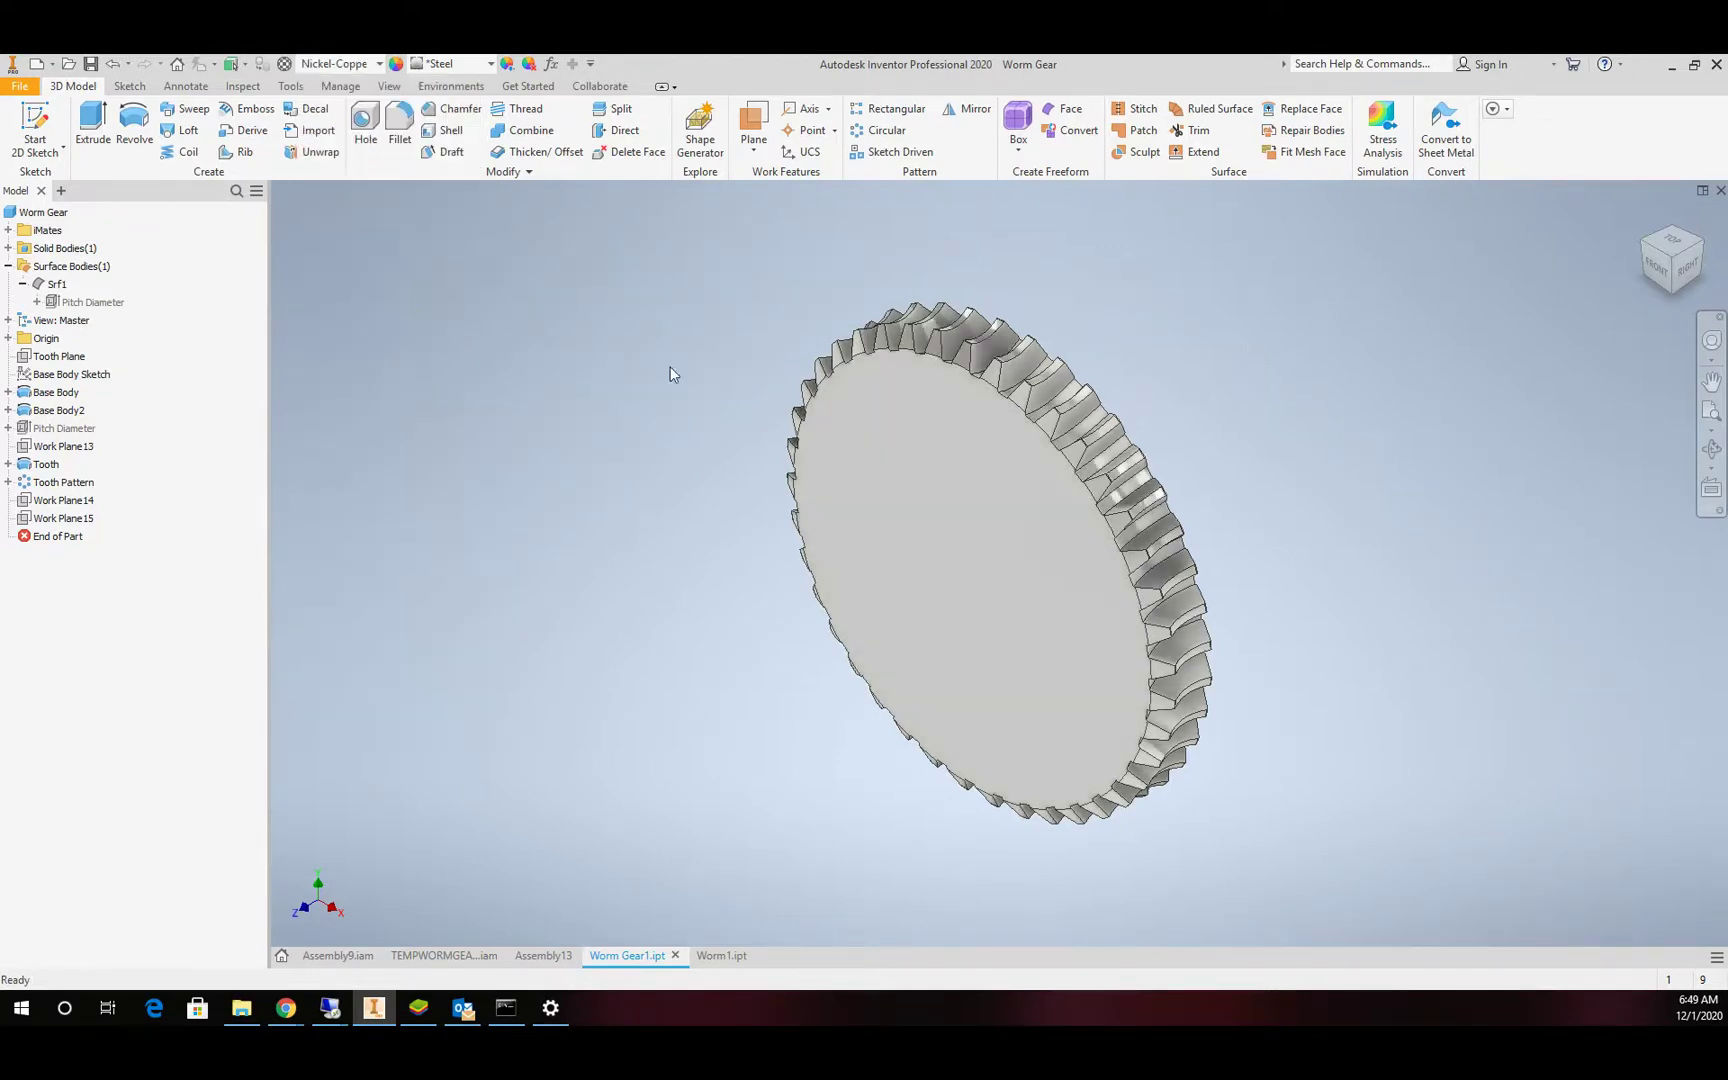
# Return to Assembly13 and play the angle constraint's drive motion forward to watch the recoloured gear pair turn.
pyautogui.click(548, 957)
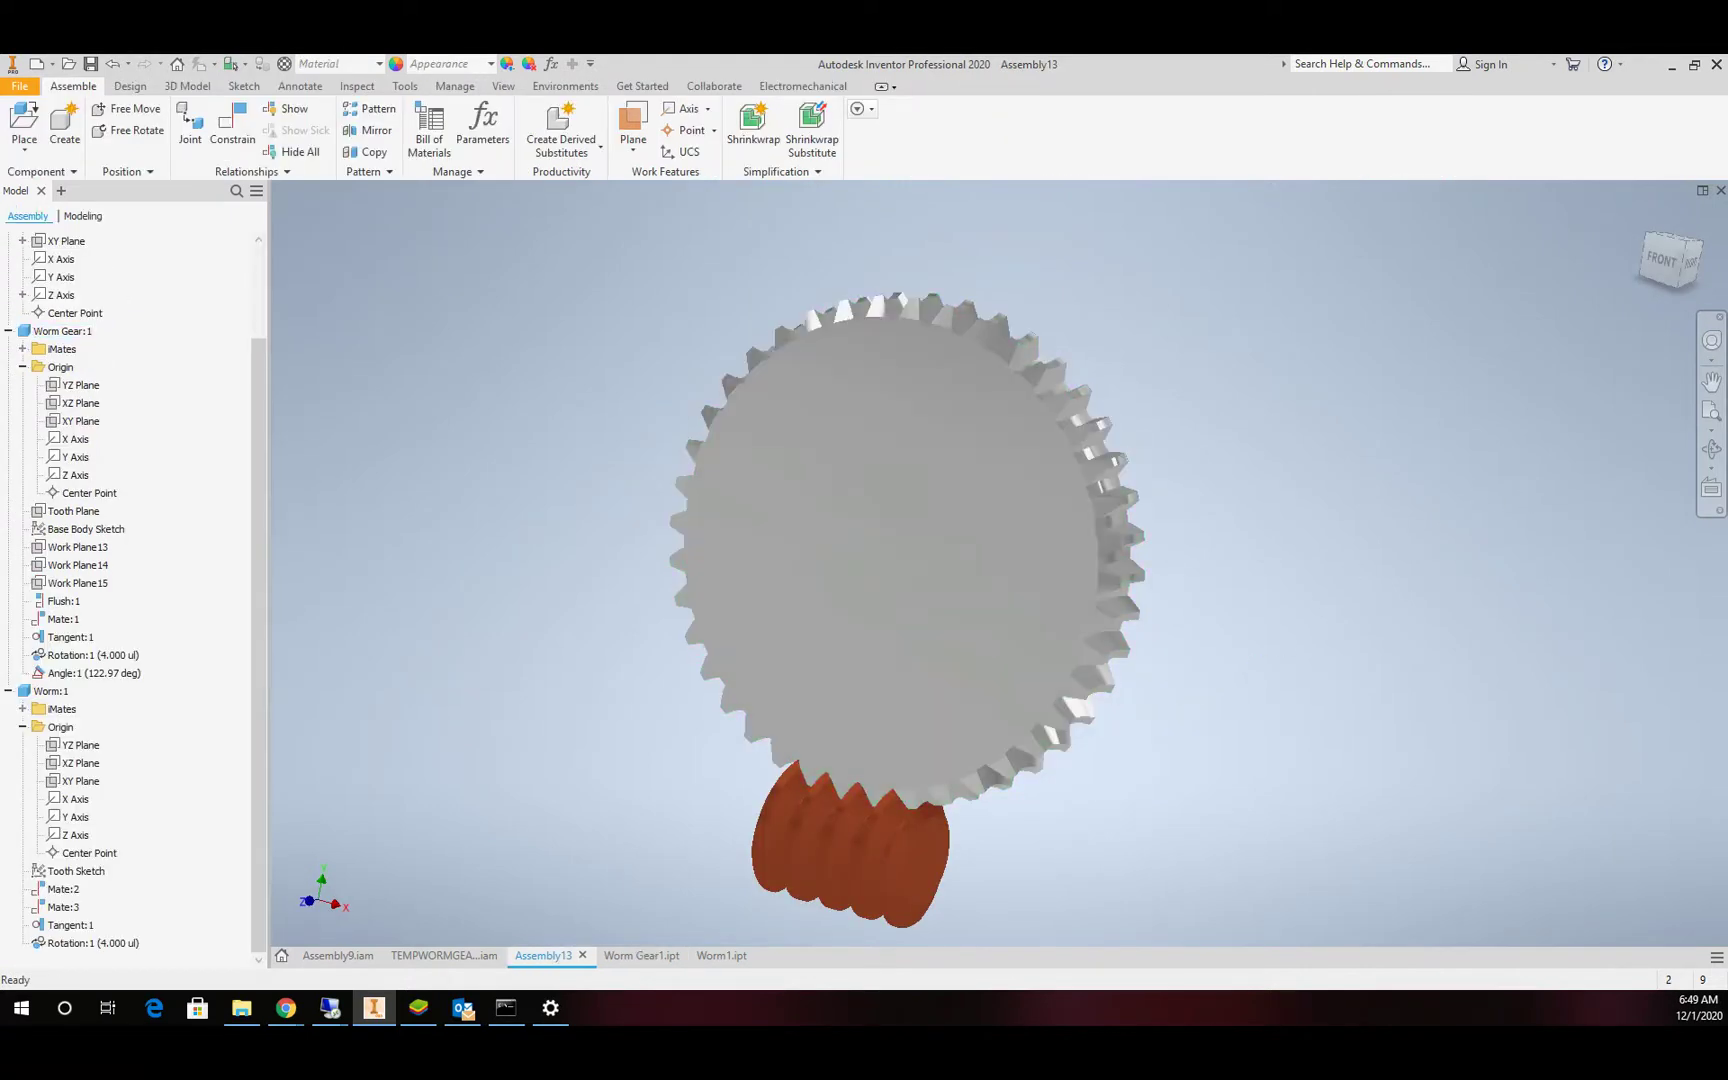
pyautogui.click(1711, 449)
pyautogui.moveTo(1150, 485); pyautogui.dragTo(1042, 557)
pyautogui.press('Escape')
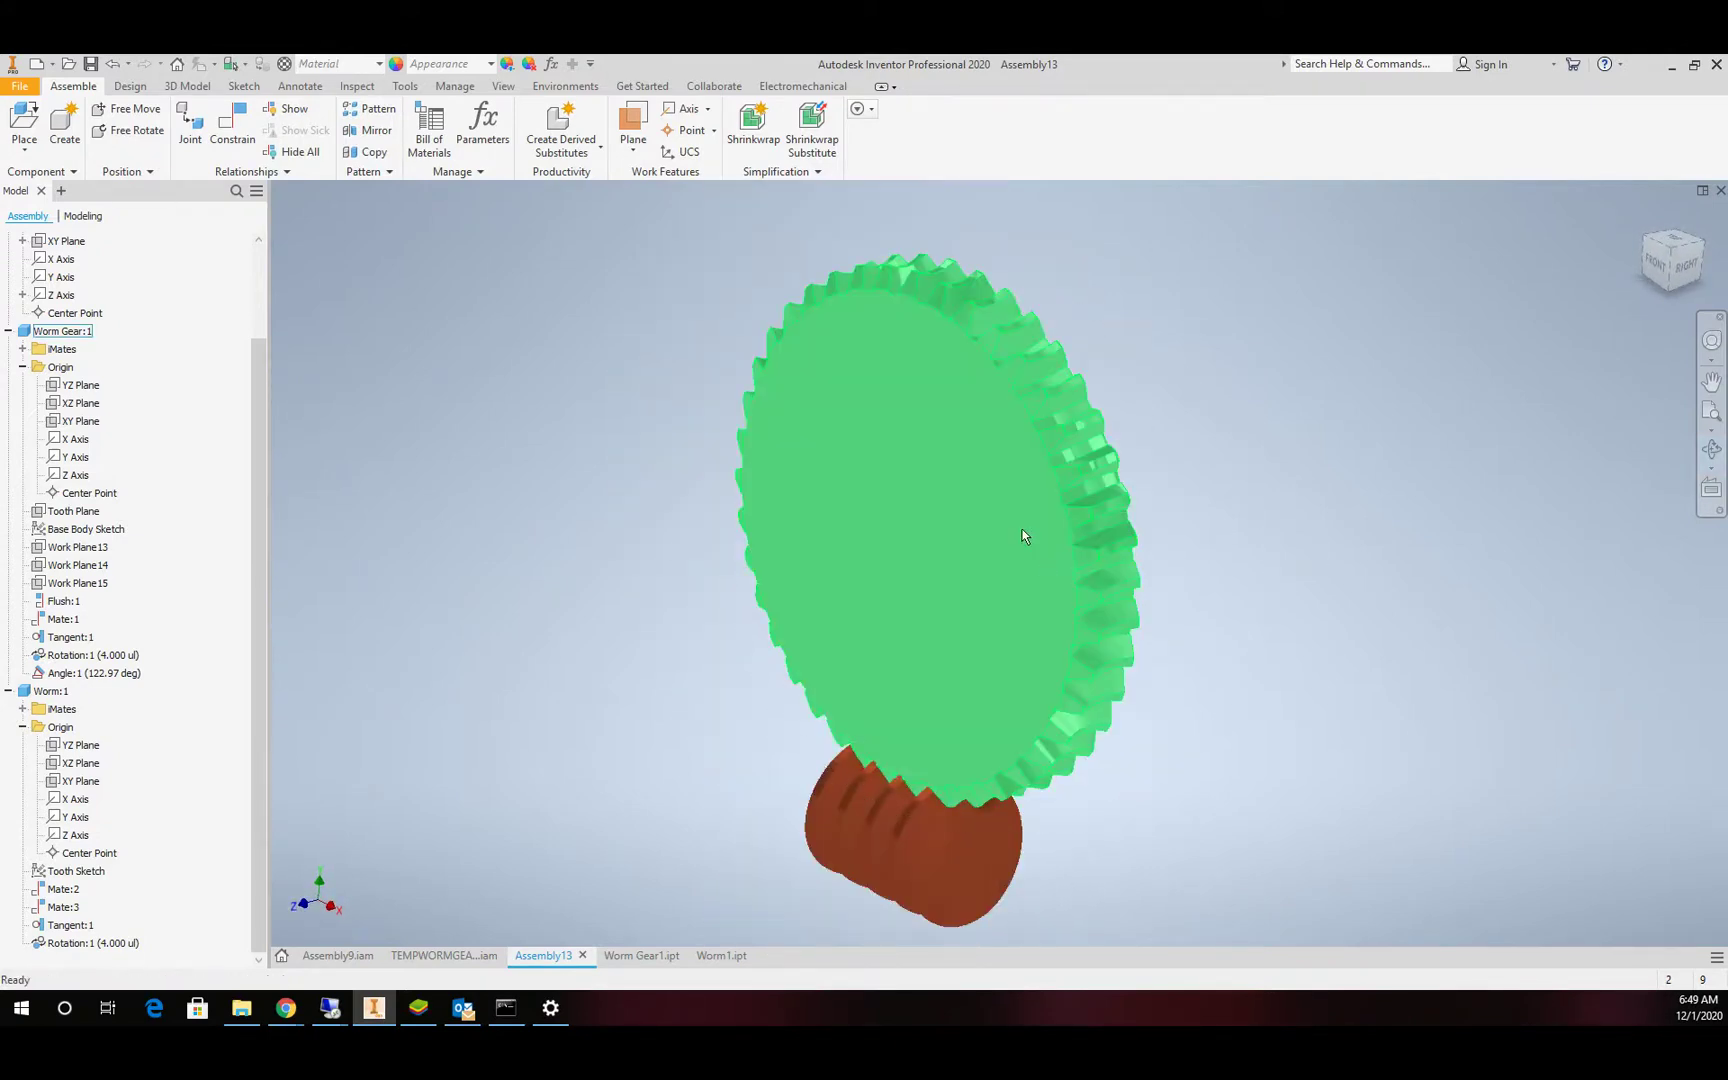
pyautogui.click(134, 678)
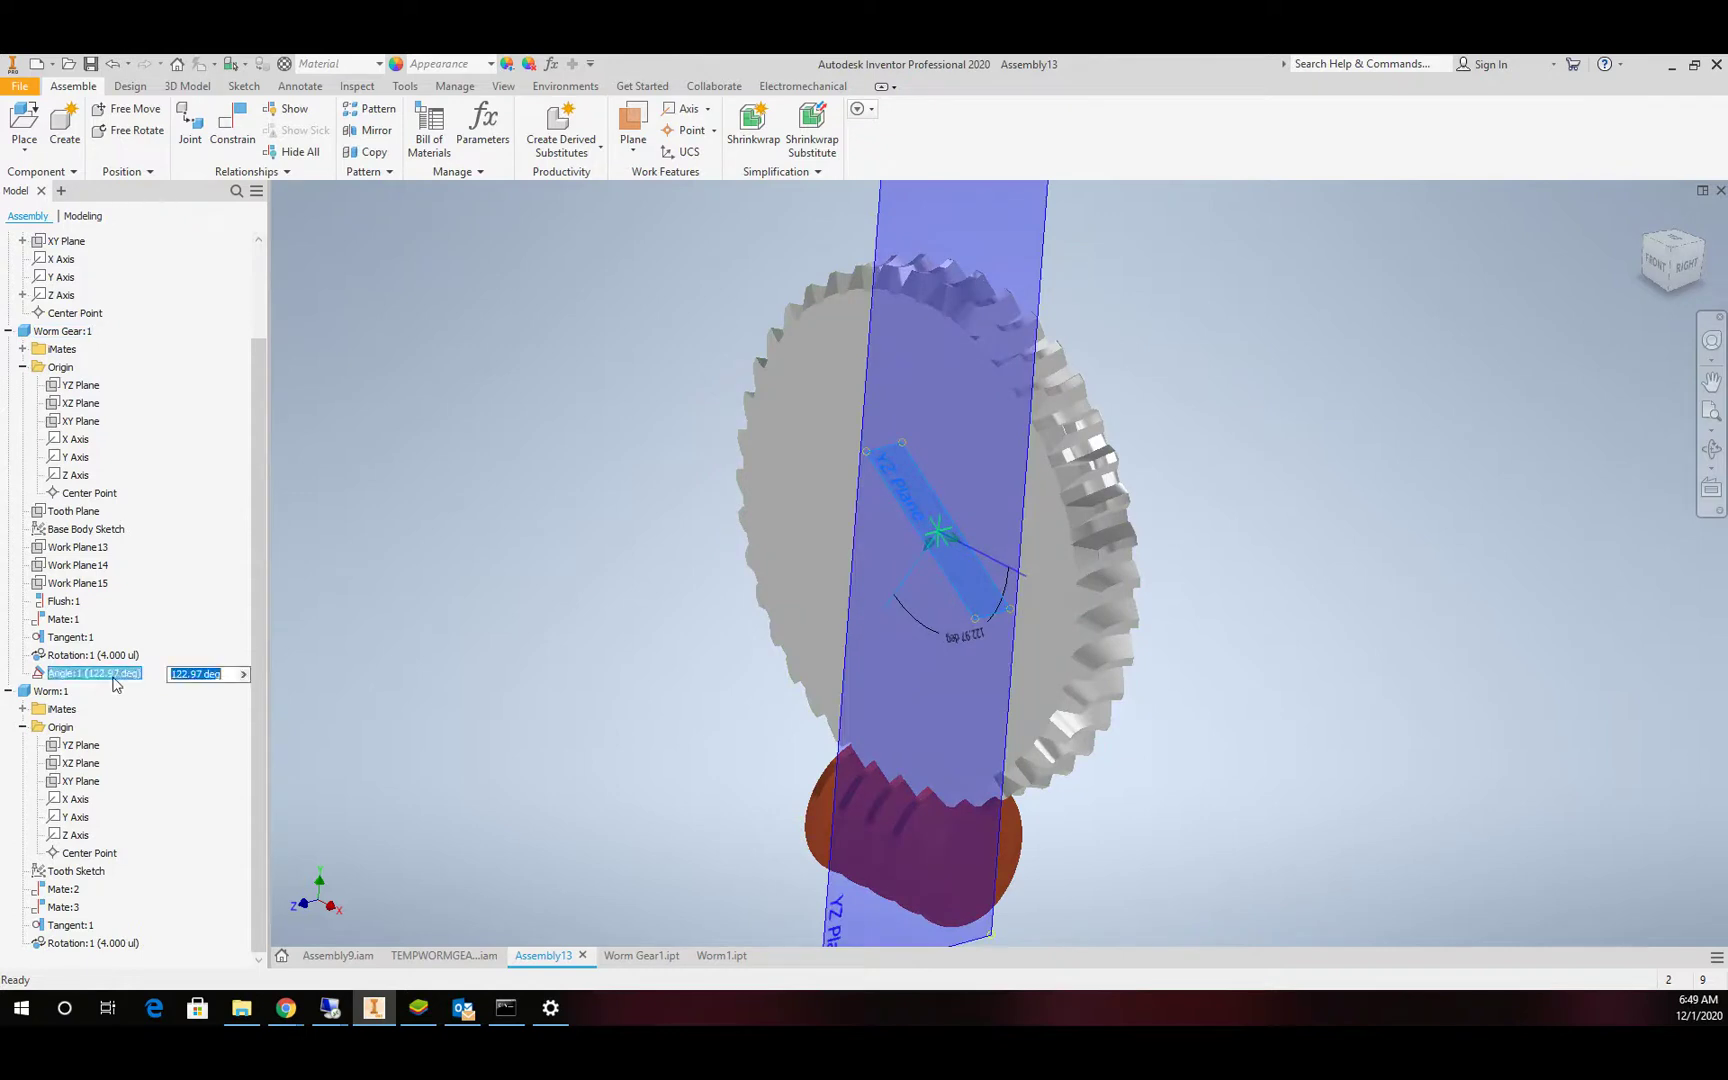
pyautogui.rightClick(134, 680)
pyautogui.click(215, 780)
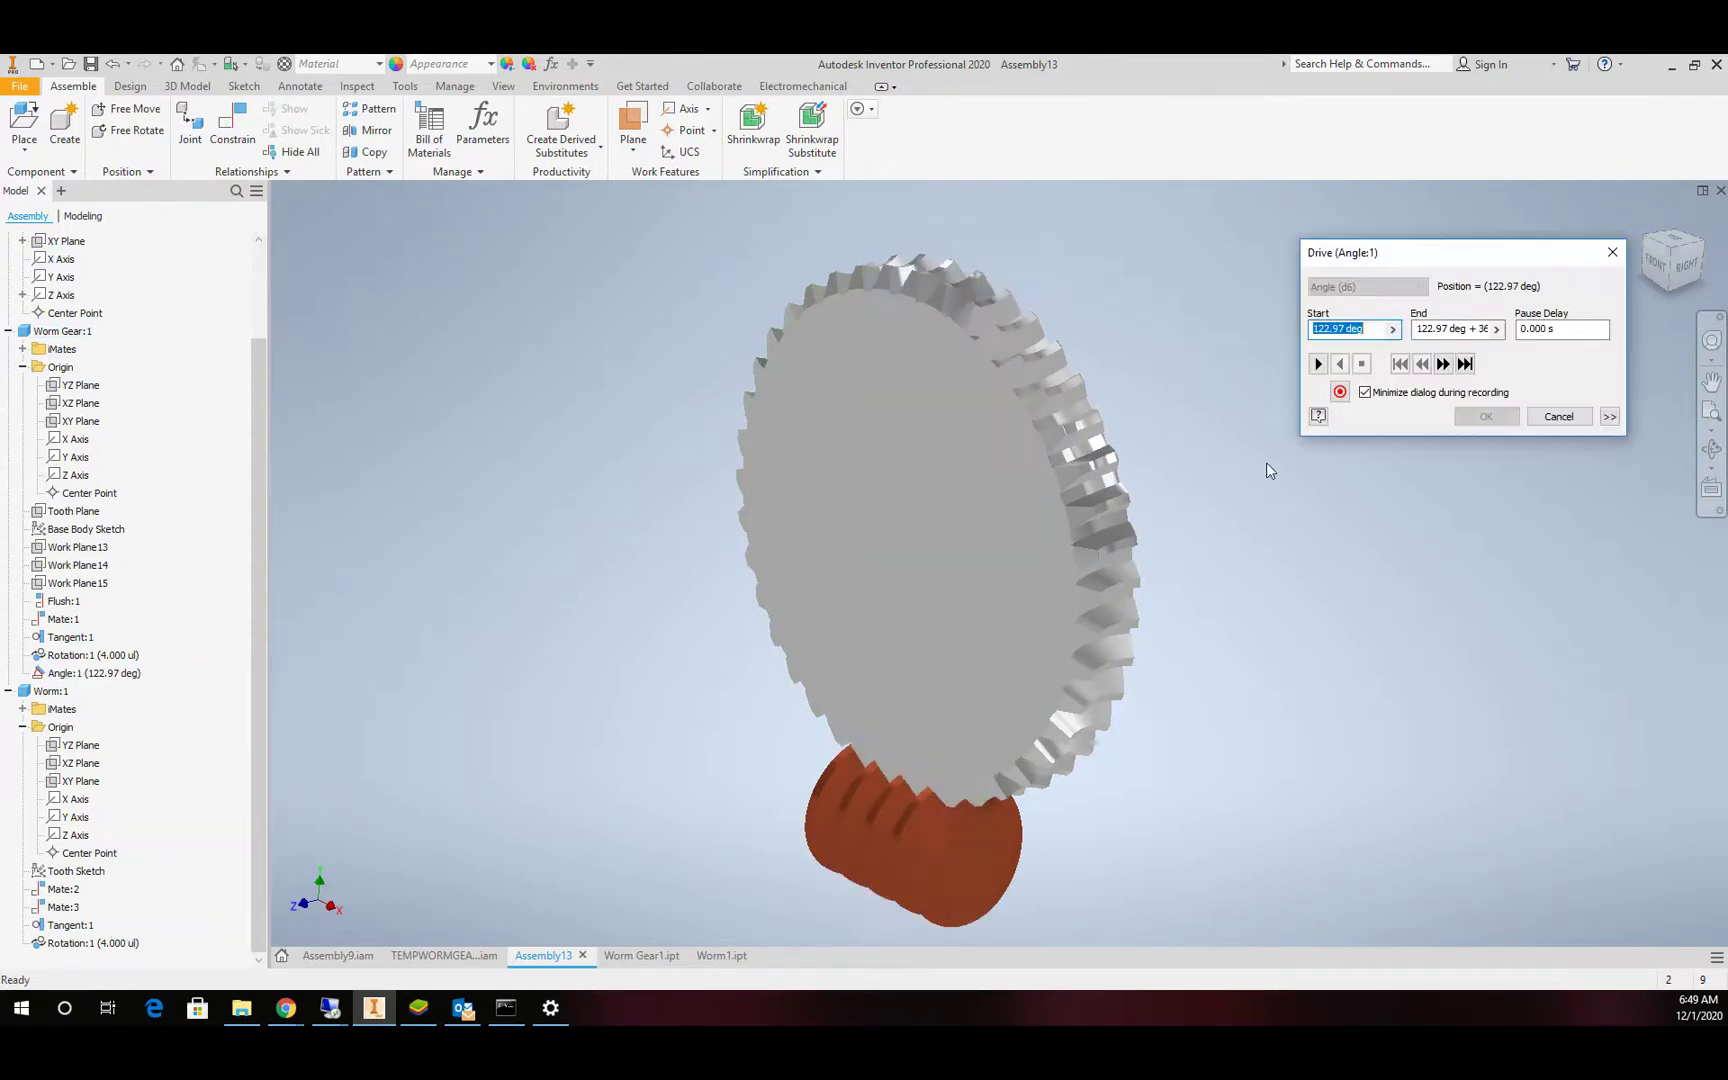
pyautogui.click(1317, 364)
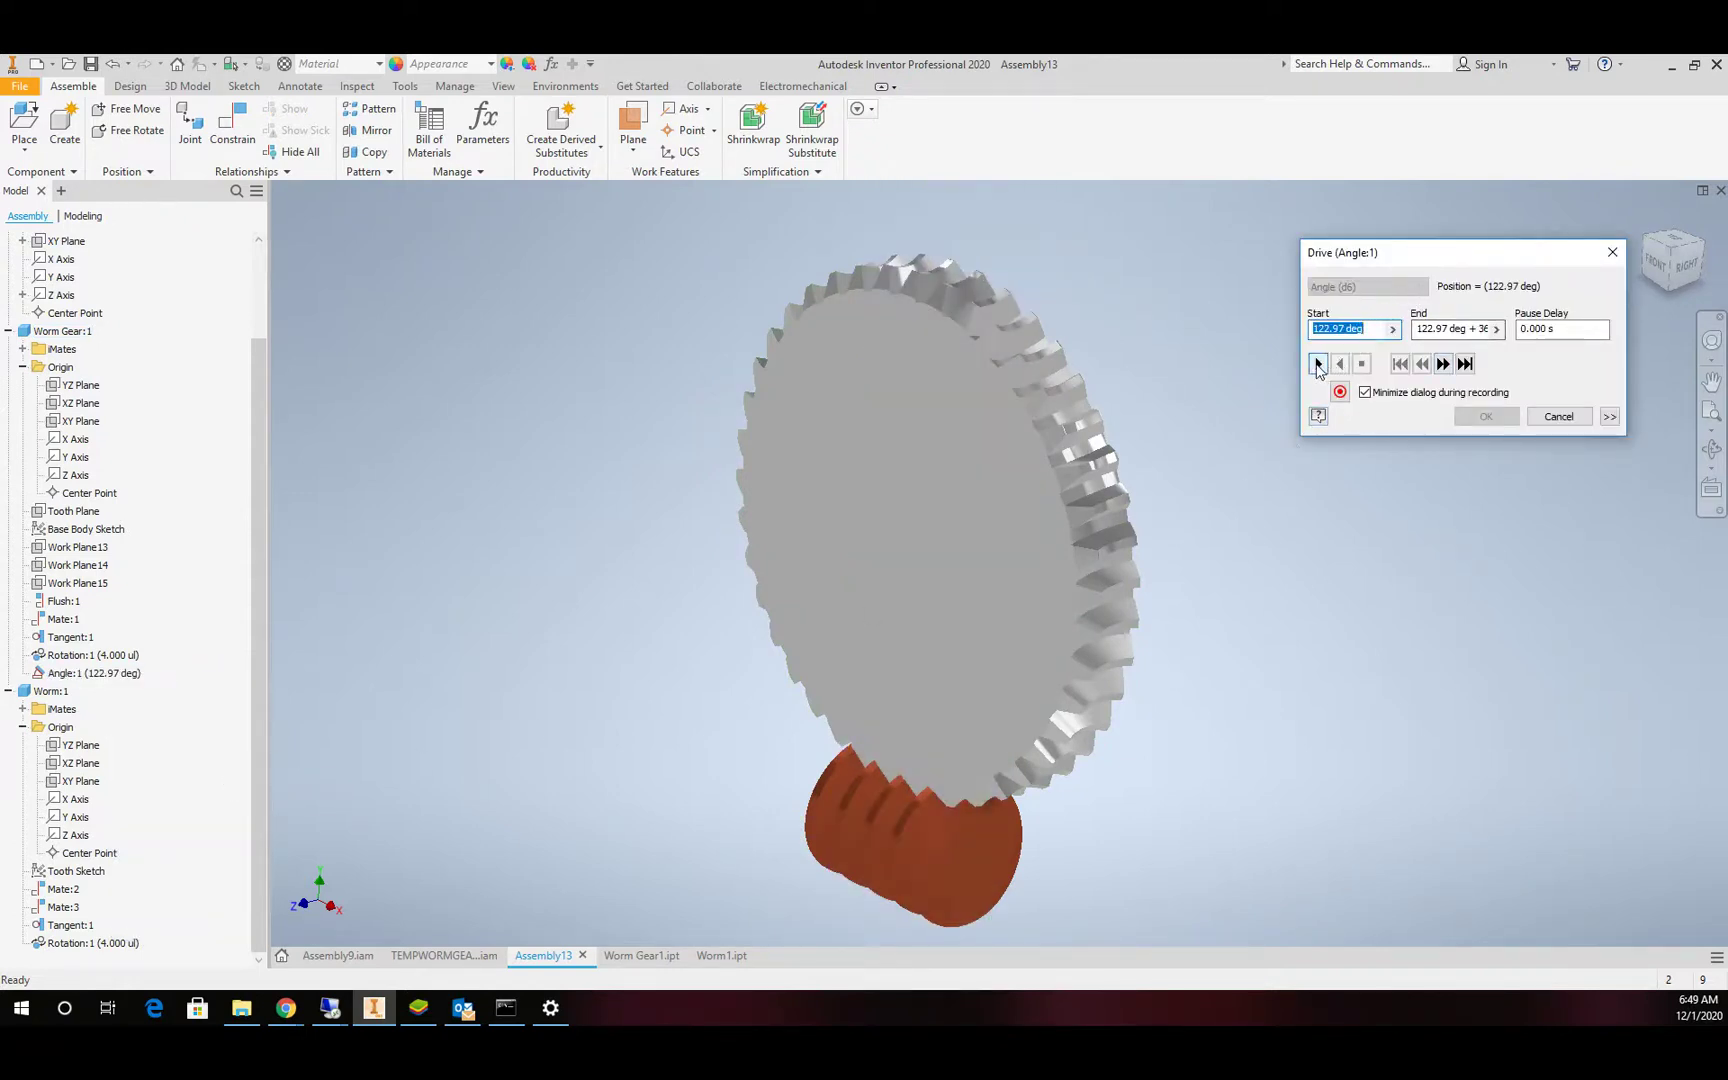